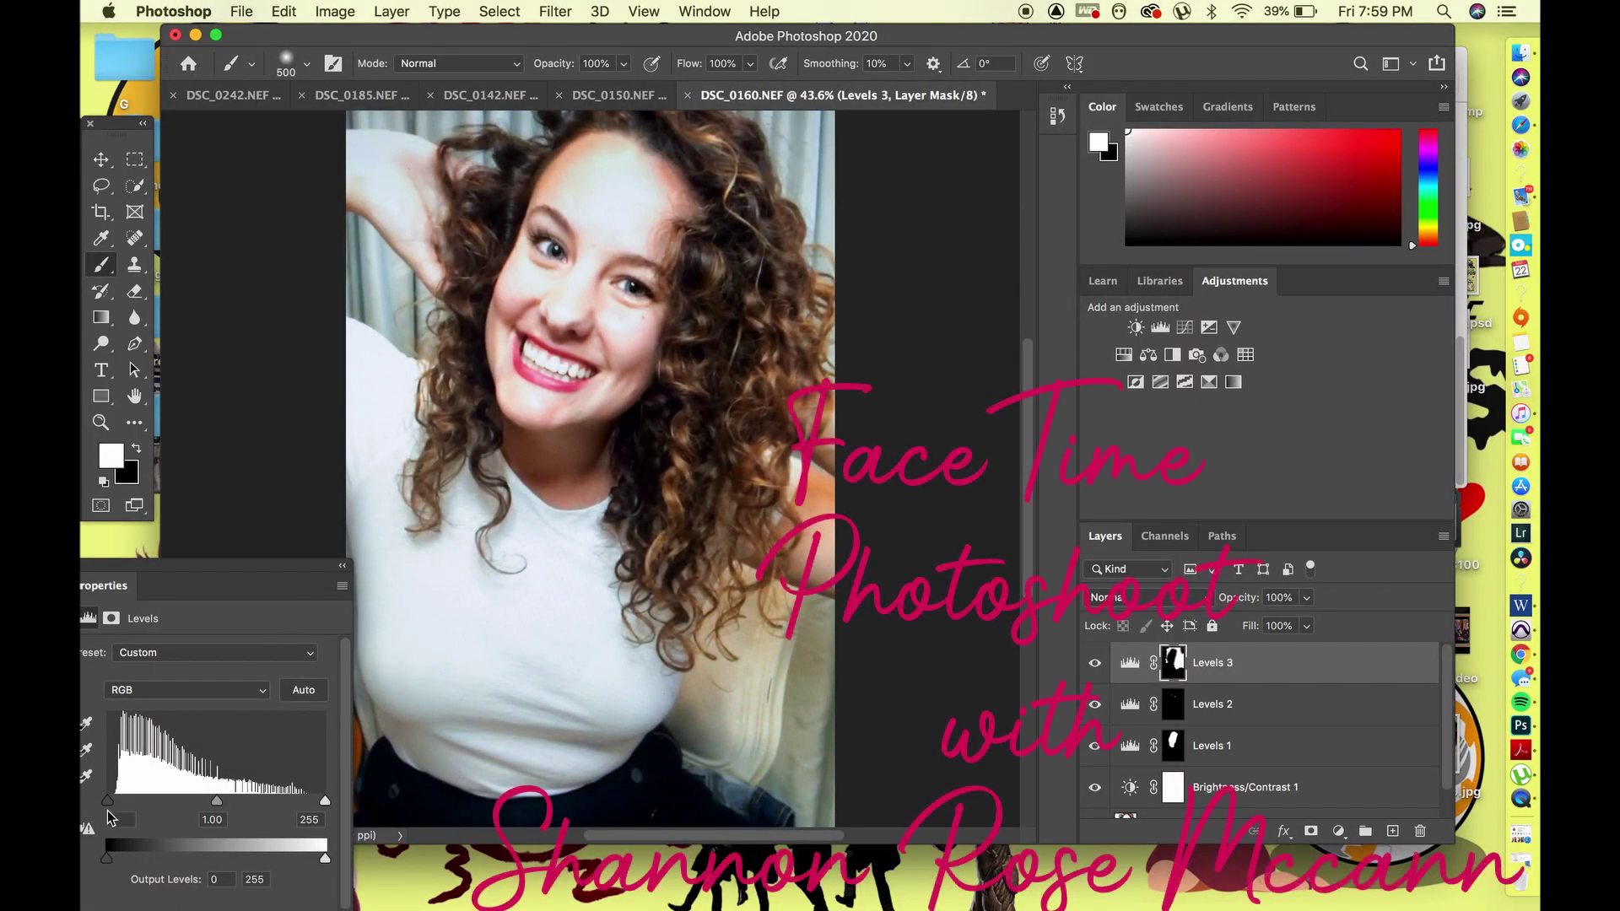
Lower the curly-haired portrait's Levels black input slightly and show its mask settings
{"action": "left_click_drag", "start_coordinate": [116, 802], "coordinate": [115, 801]}
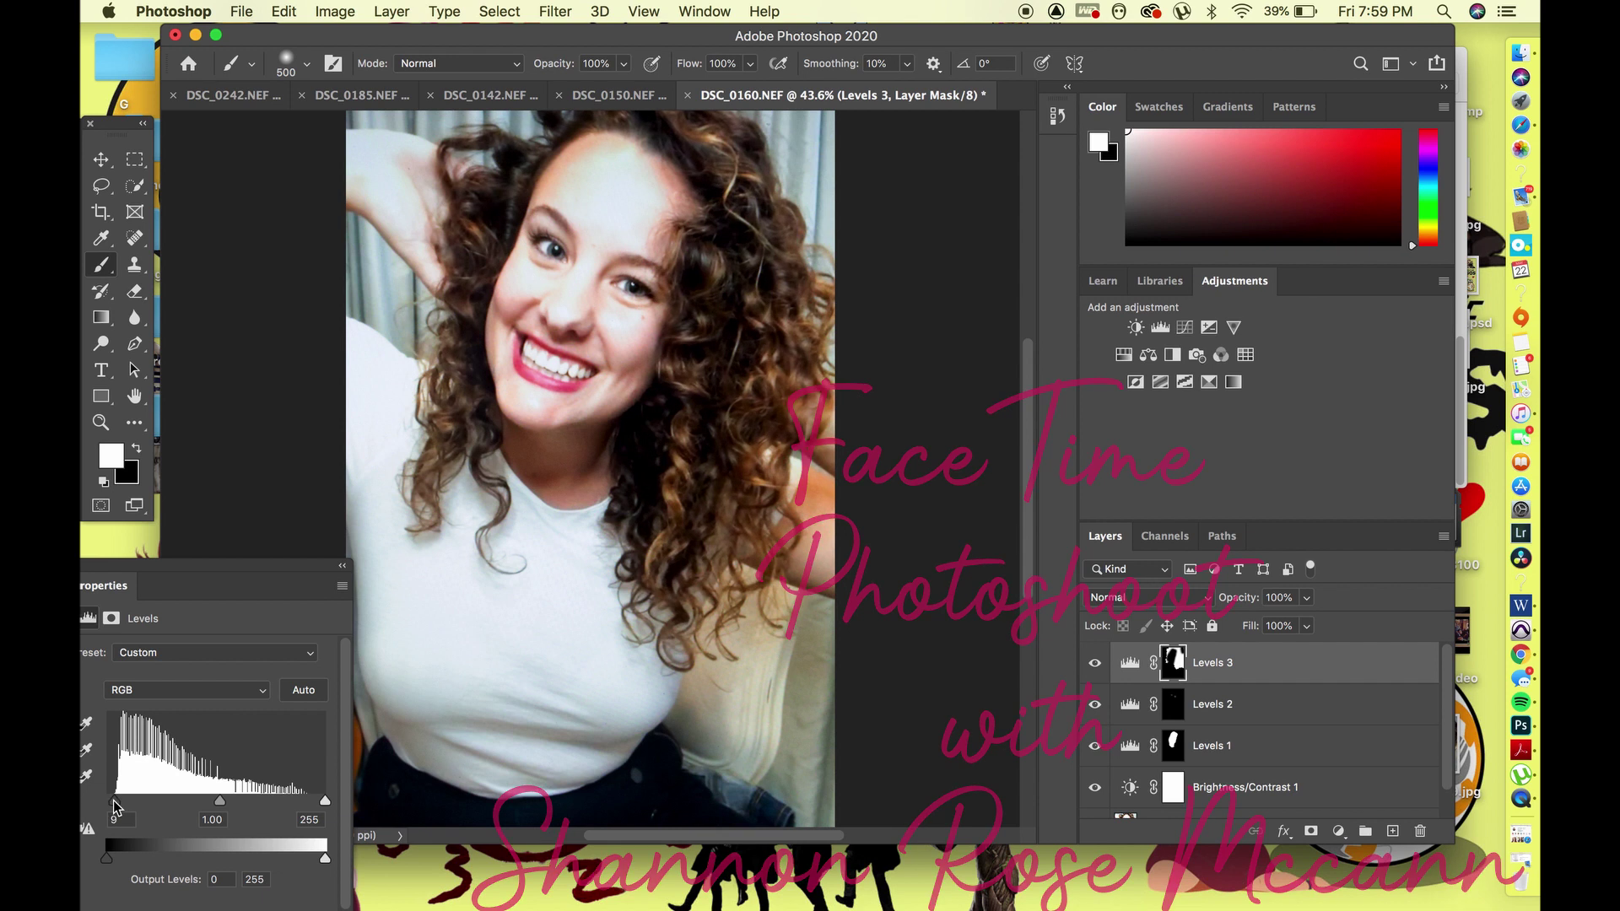
{"action": "left_click", "coordinate": [112, 617]}
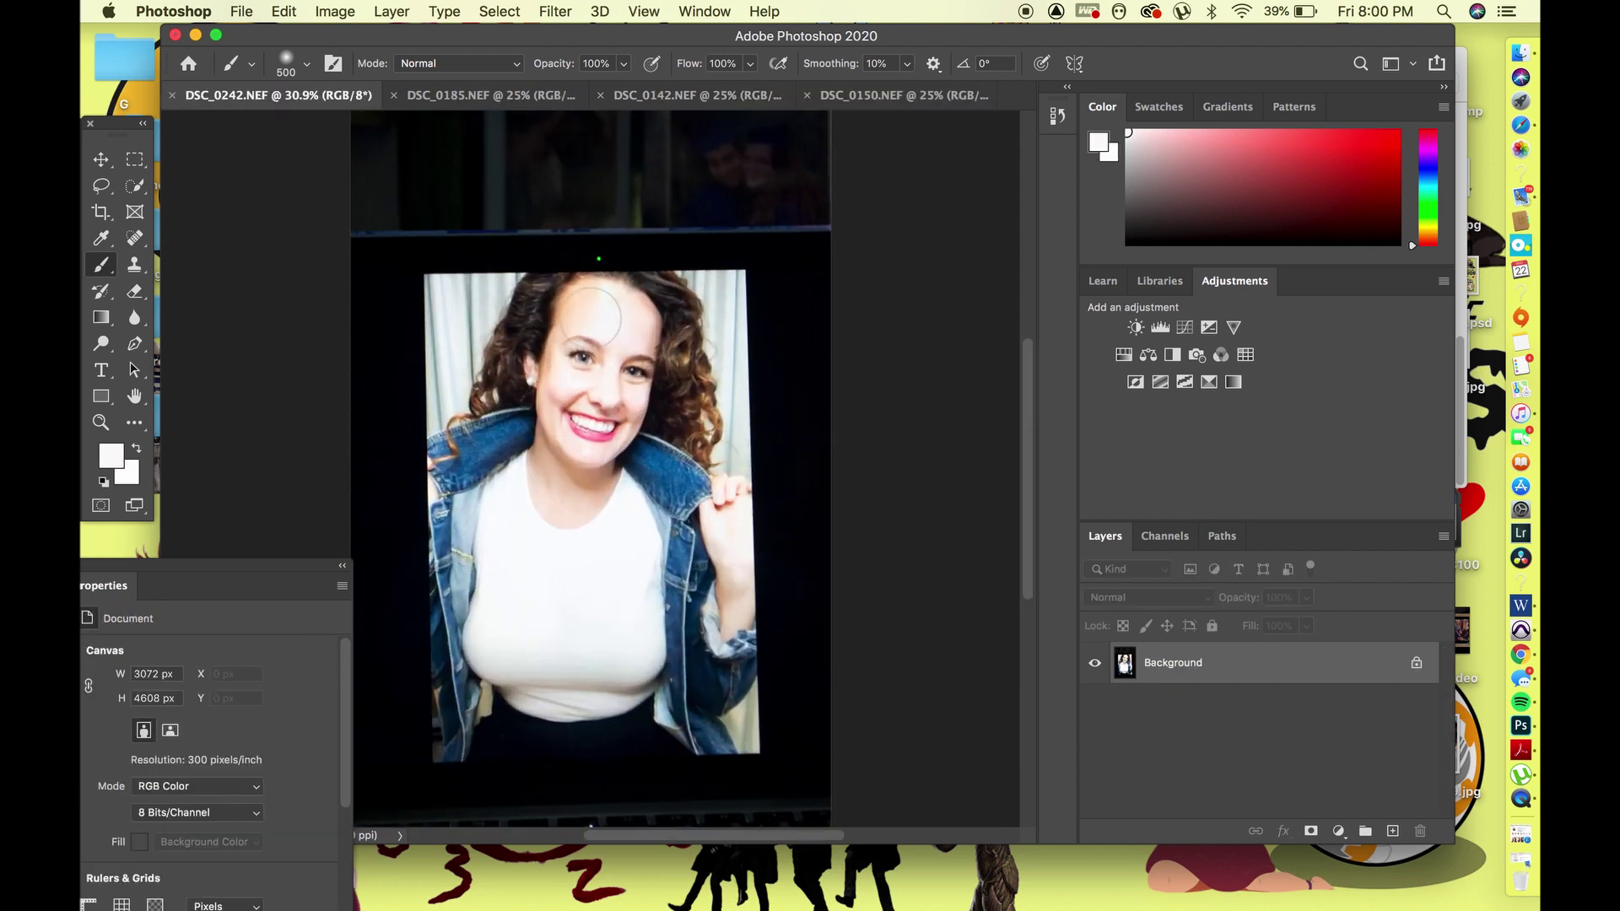
Darken the portrait with Brightness/Contrast at -54 and start cropping in the bottom and sides
{"action": "left_click", "coordinate": [1137, 327]}
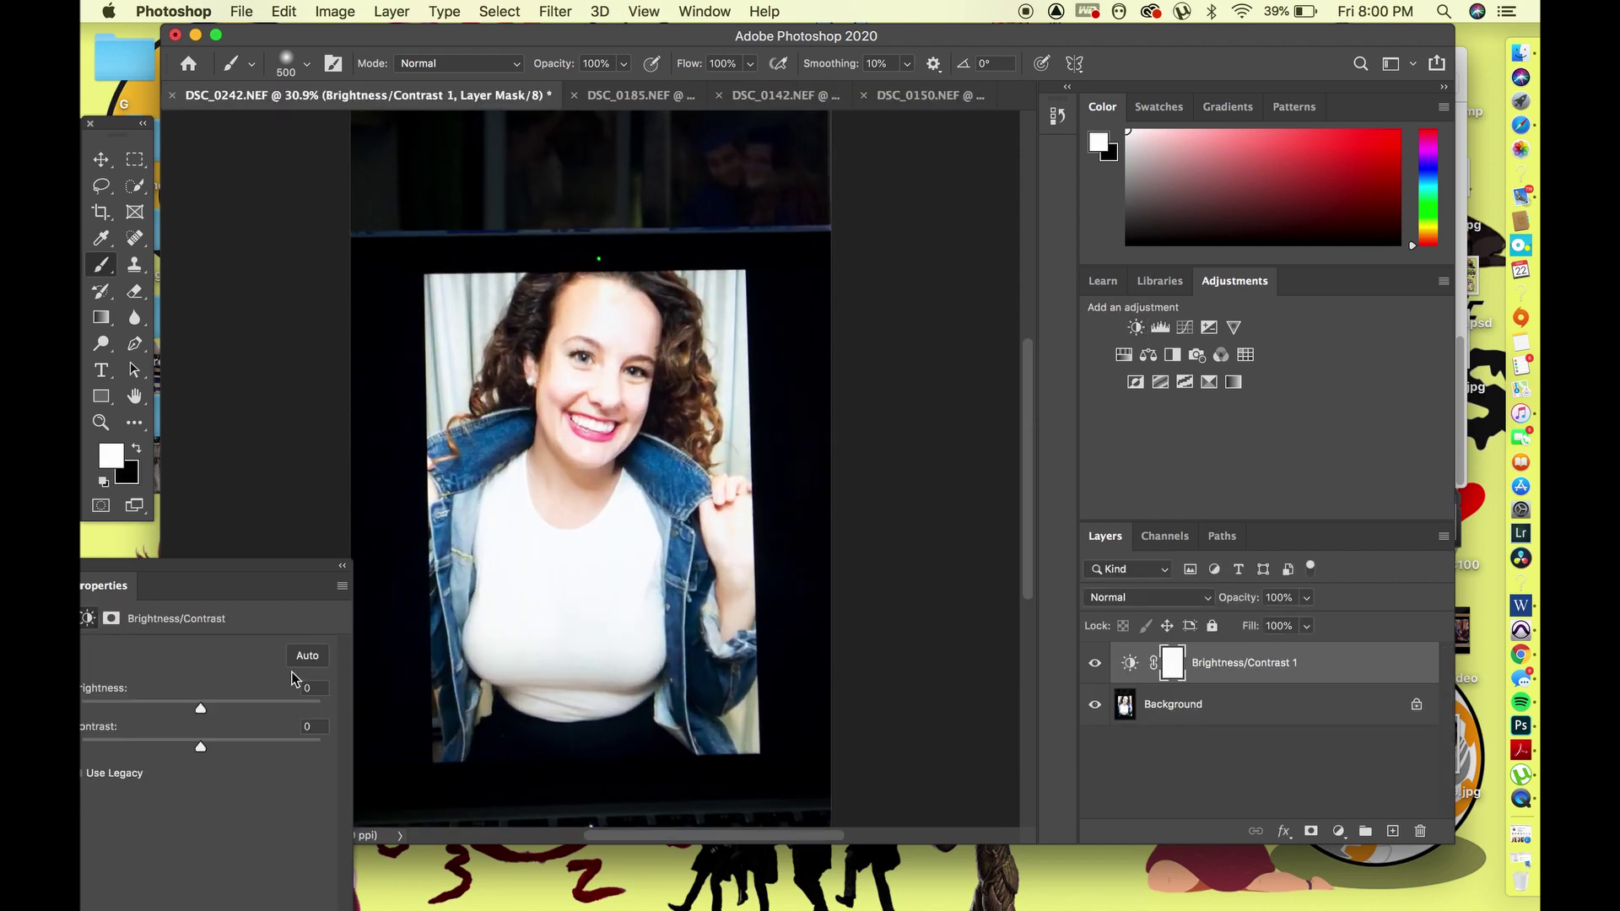
{"action": "left_click_drag", "start_coordinate": [199, 709], "coordinate": [174, 709]}
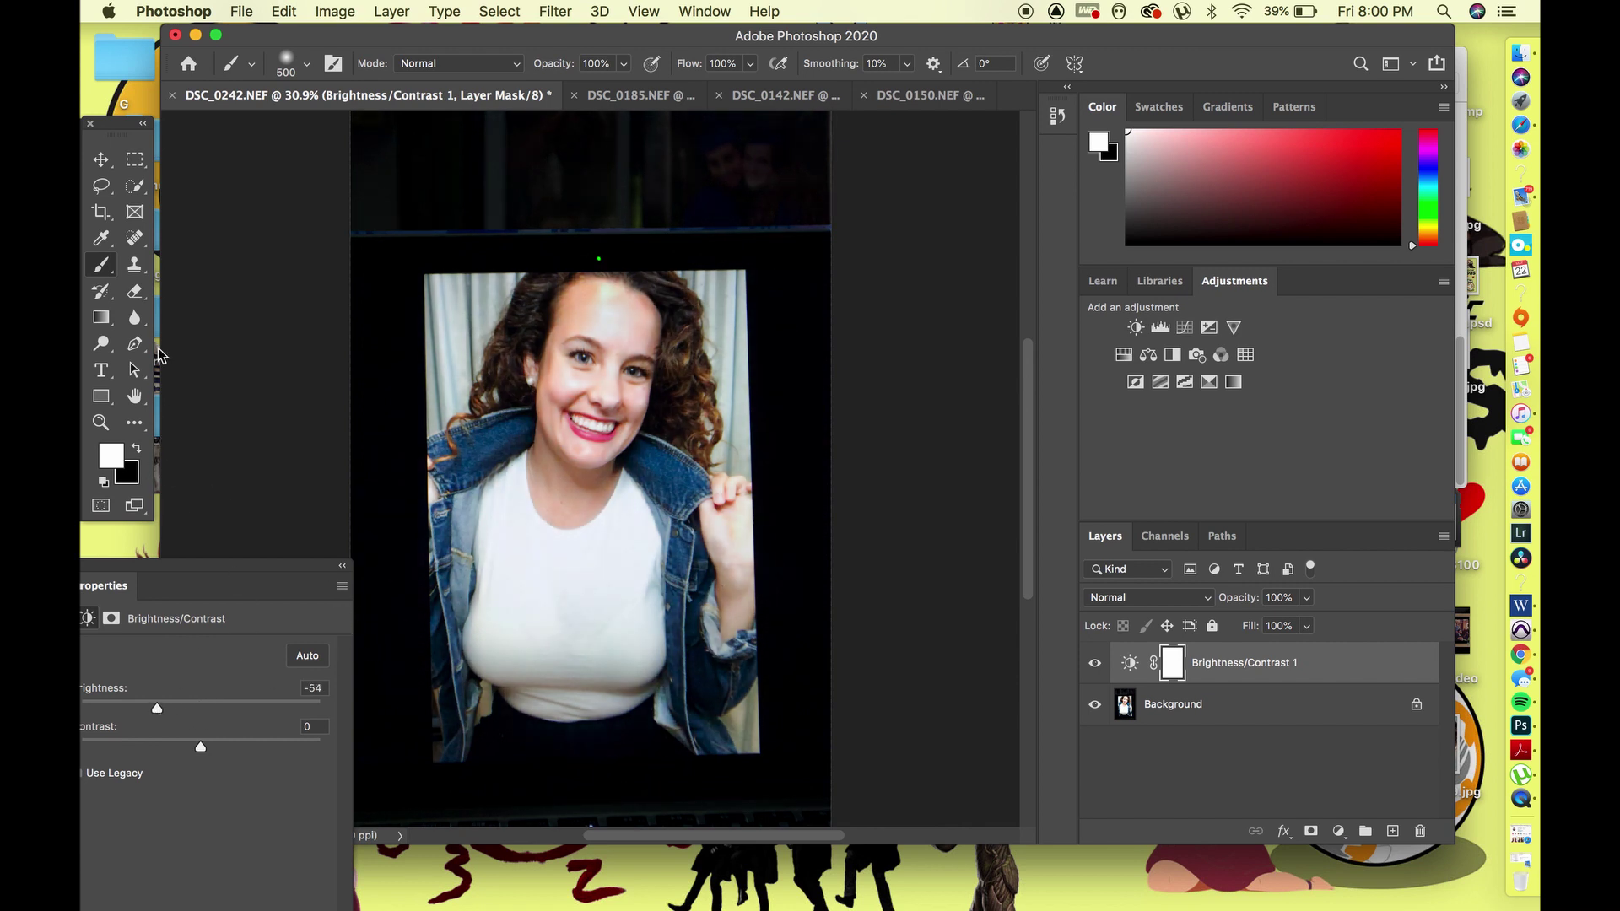
{"action": "left_click", "coordinate": [101, 213]}
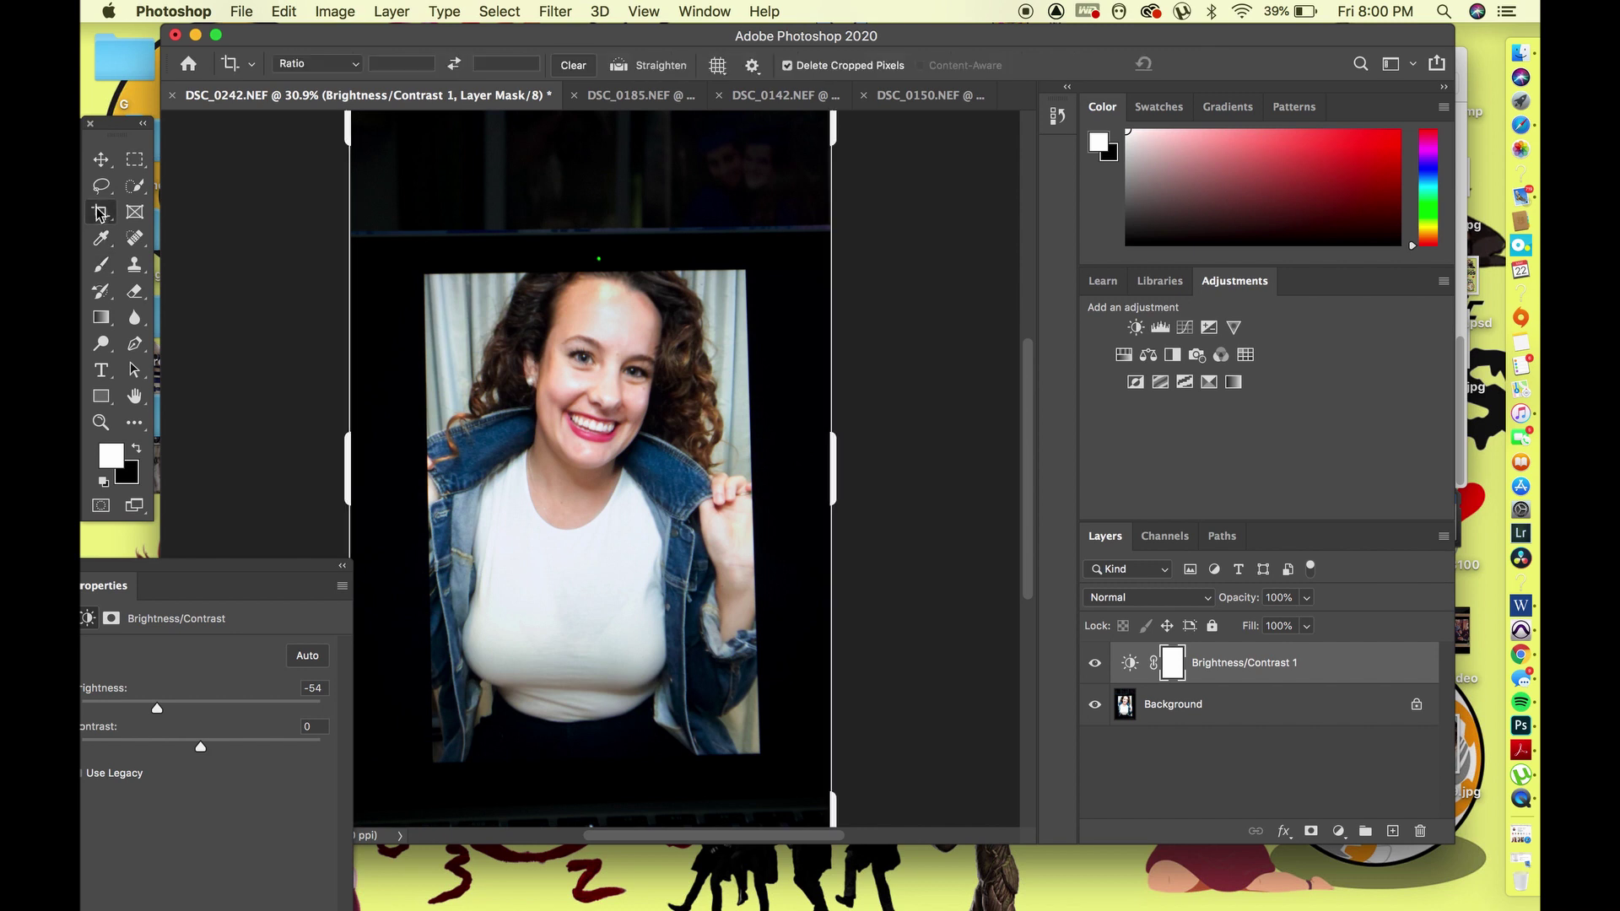
{"action": "left_click_drag", "start_coordinate": [833, 804], "coordinate": [860, 751]}
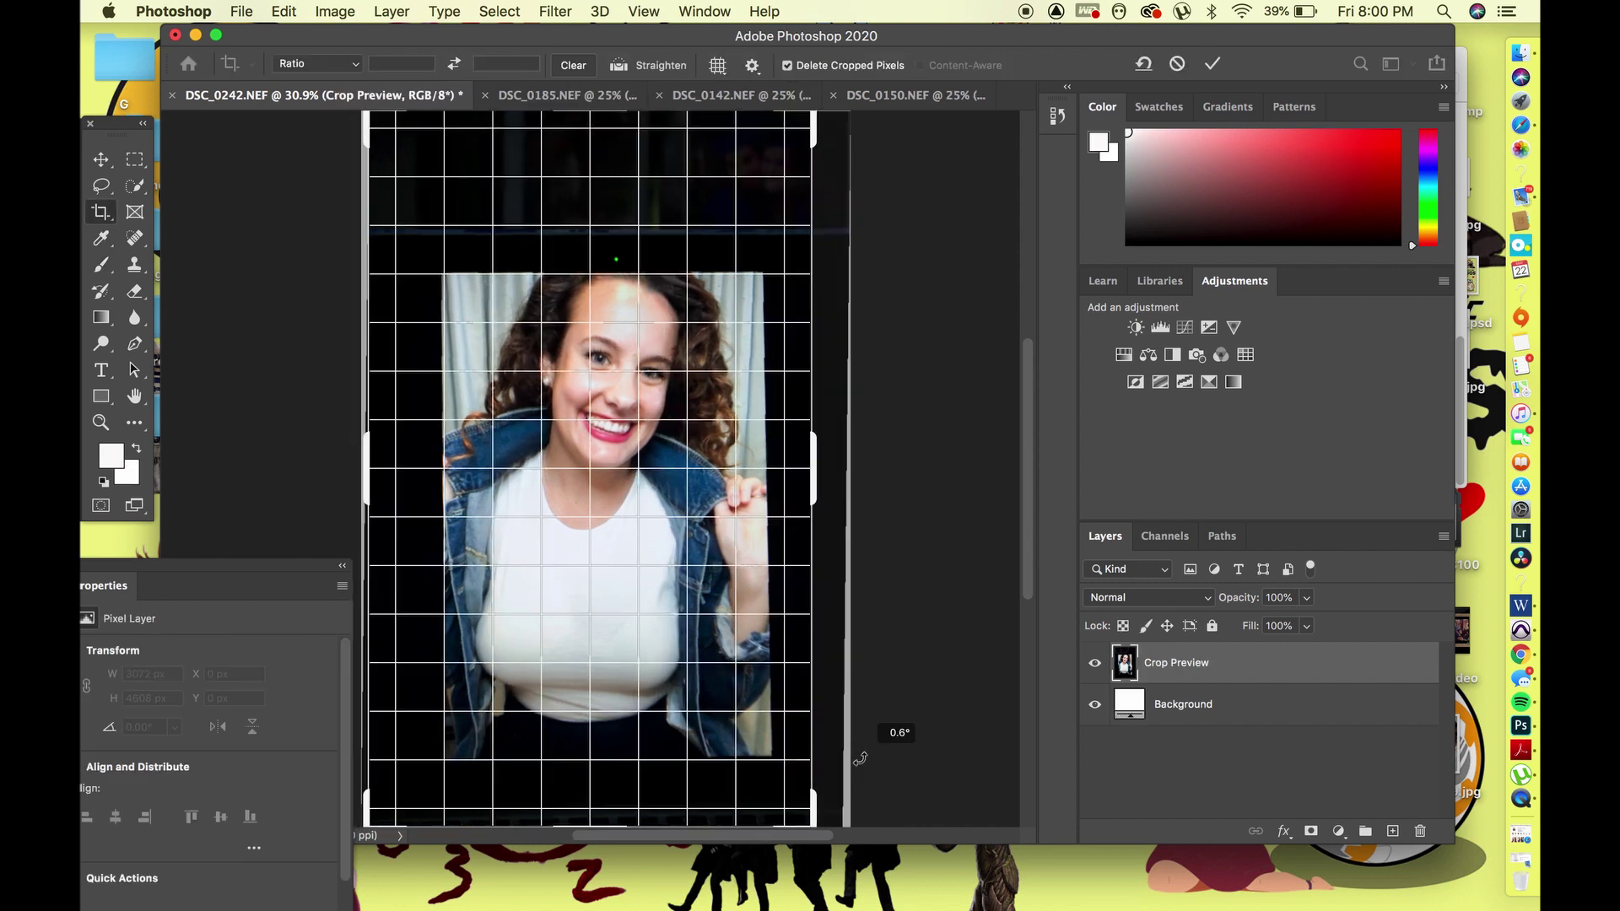
{"action": "left_click_drag", "start_coordinate": [591, 825], "coordinate": [604, 816]}
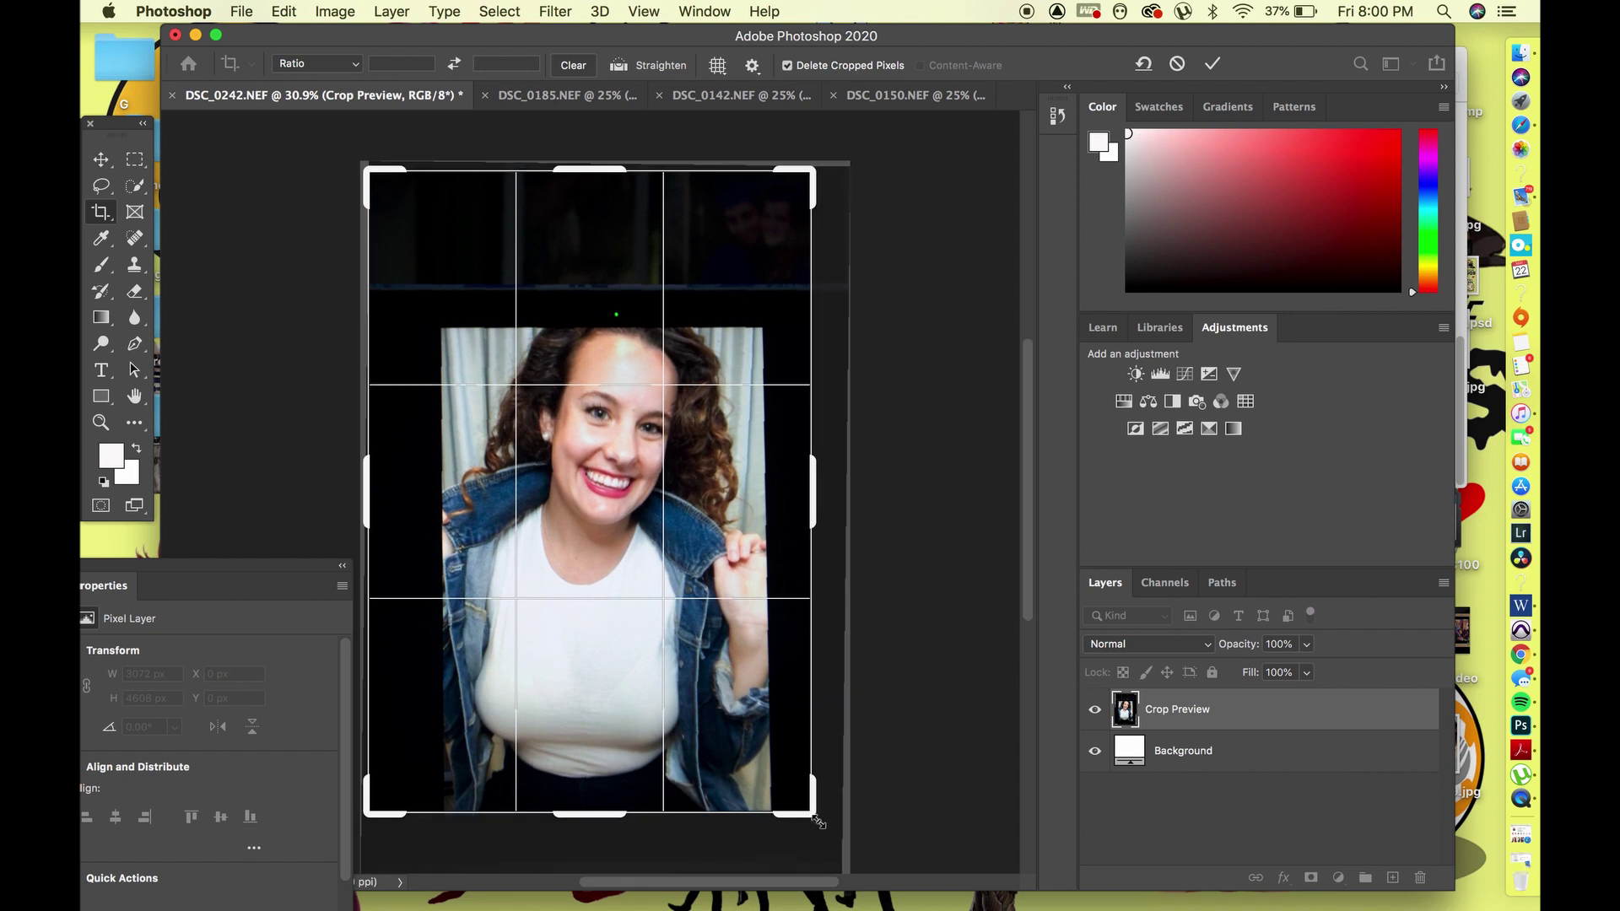
{"action": "left_click_drag", "start_coordinate": [812, 814], "coordinate": [790, 813]}
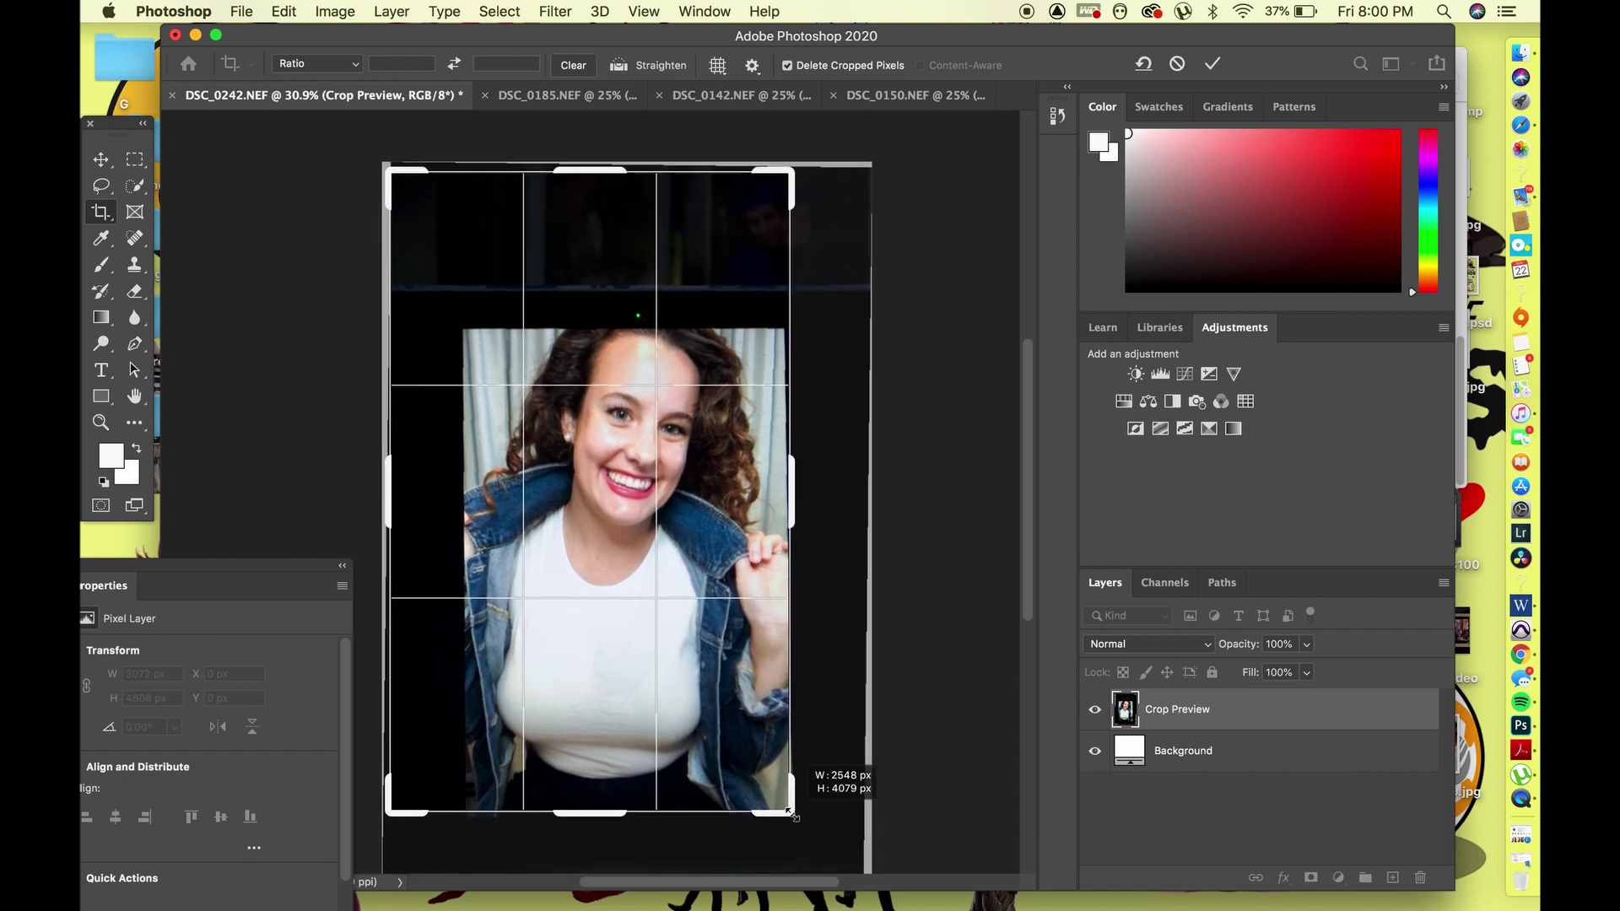
{"action": "left_click_drag", "start_coordinate": [395, 815], "coordinate": [427, 814]}
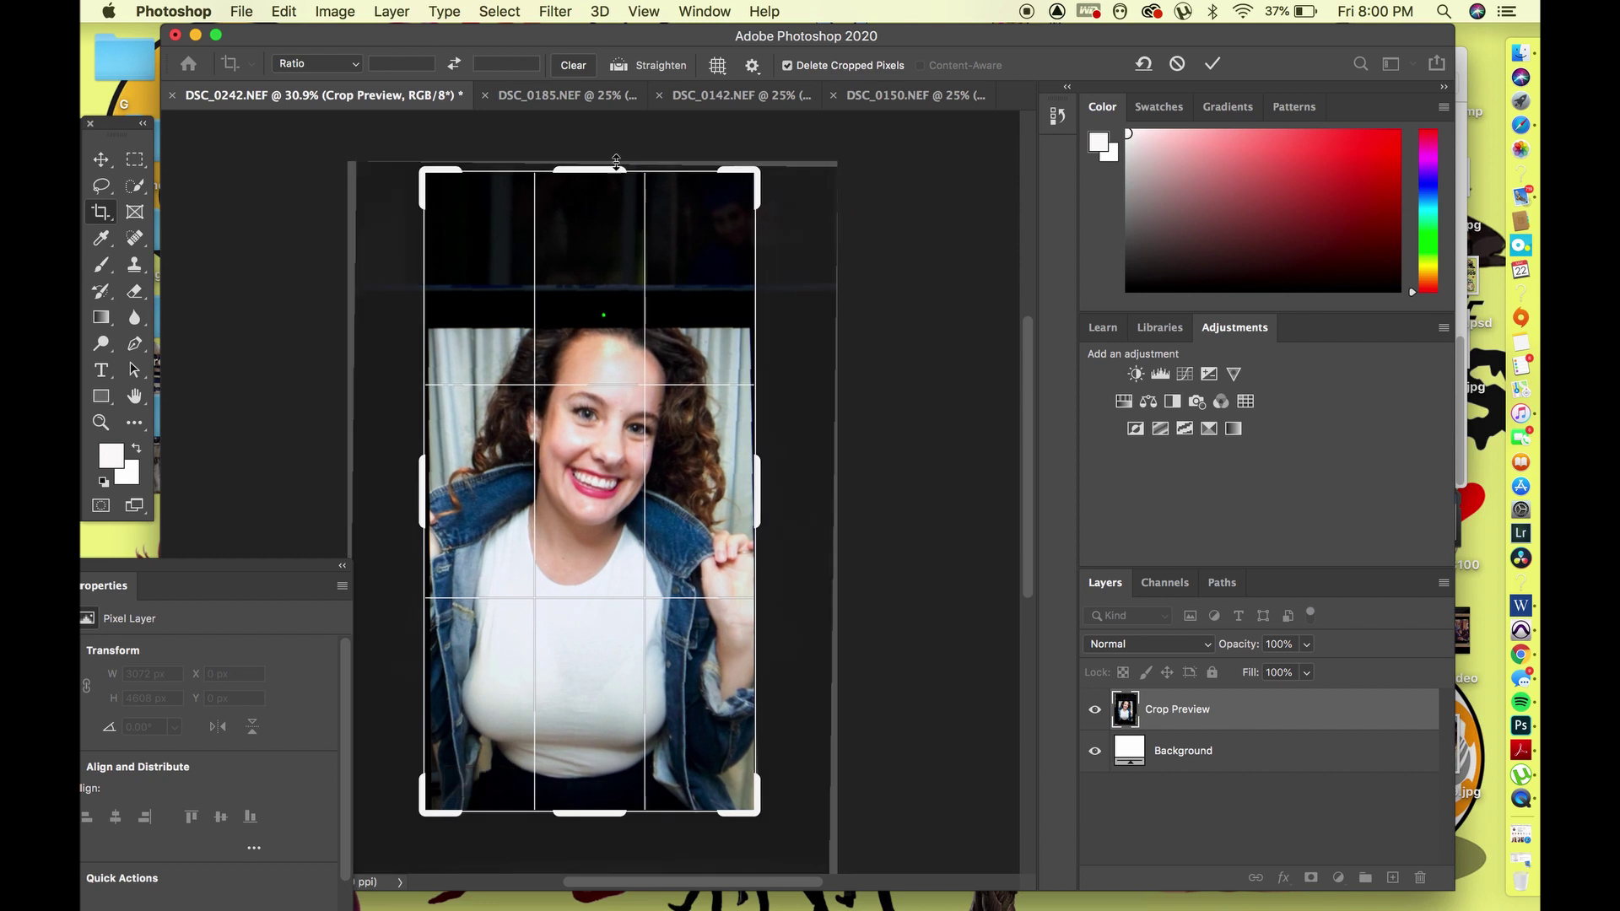
Trim the dark band above her head, narrow both sides, and commit the crop
{"action": "left_click_drag", "start_coordinate": [616, 162], "coordinate": [607, 259]}
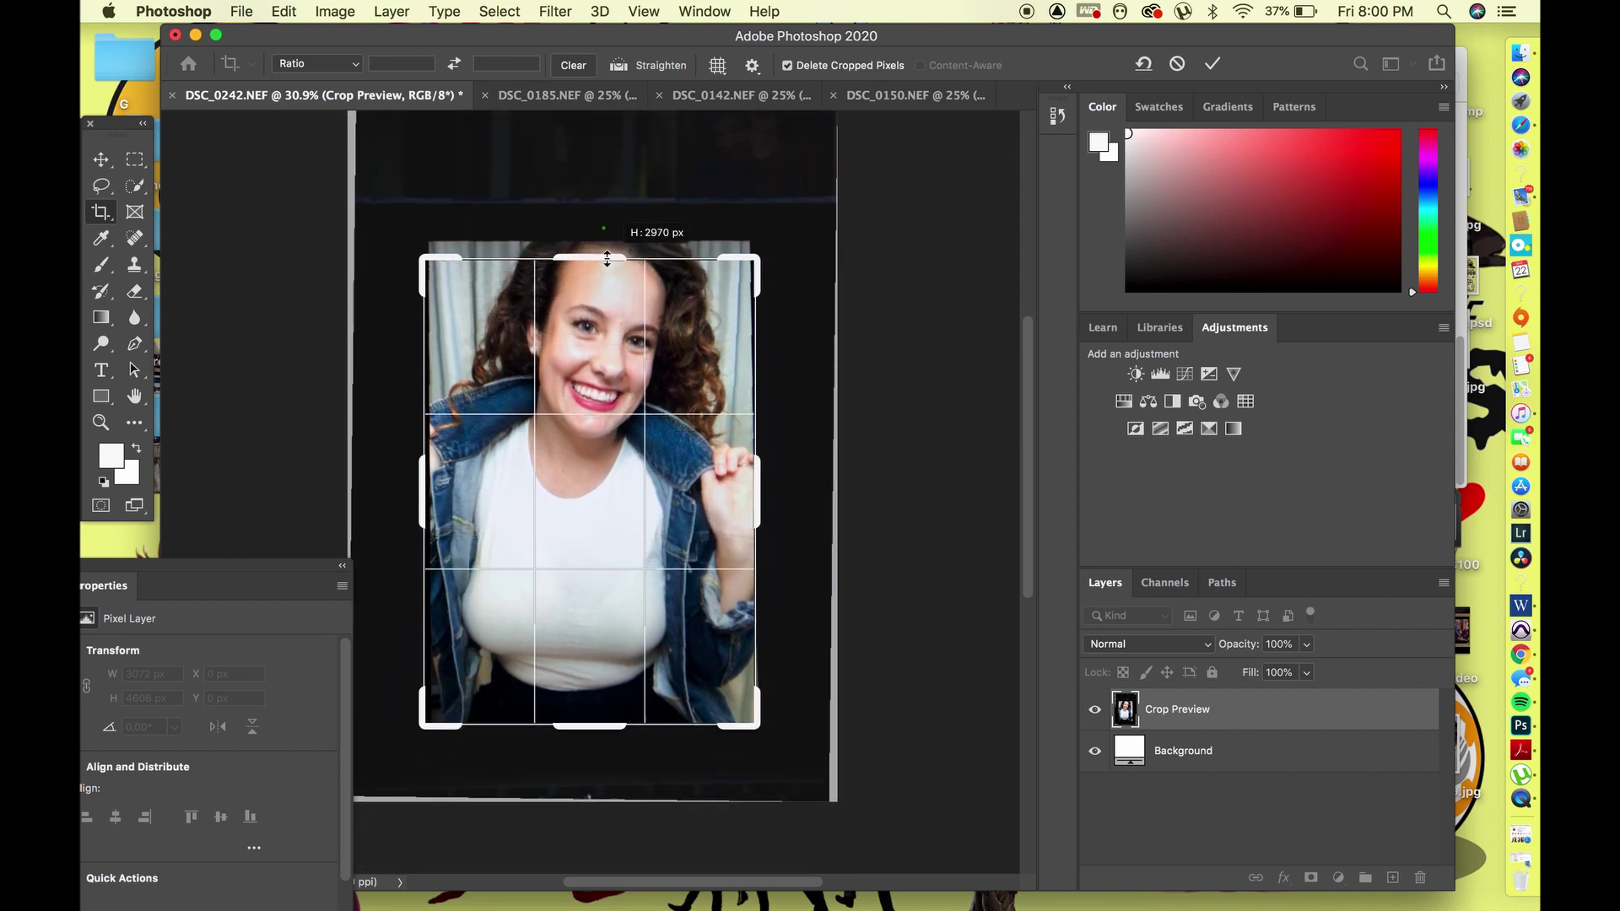
{"action": "left_click_drag", "start_coordinate": [606, 259], "coordinate": [607, 257]}
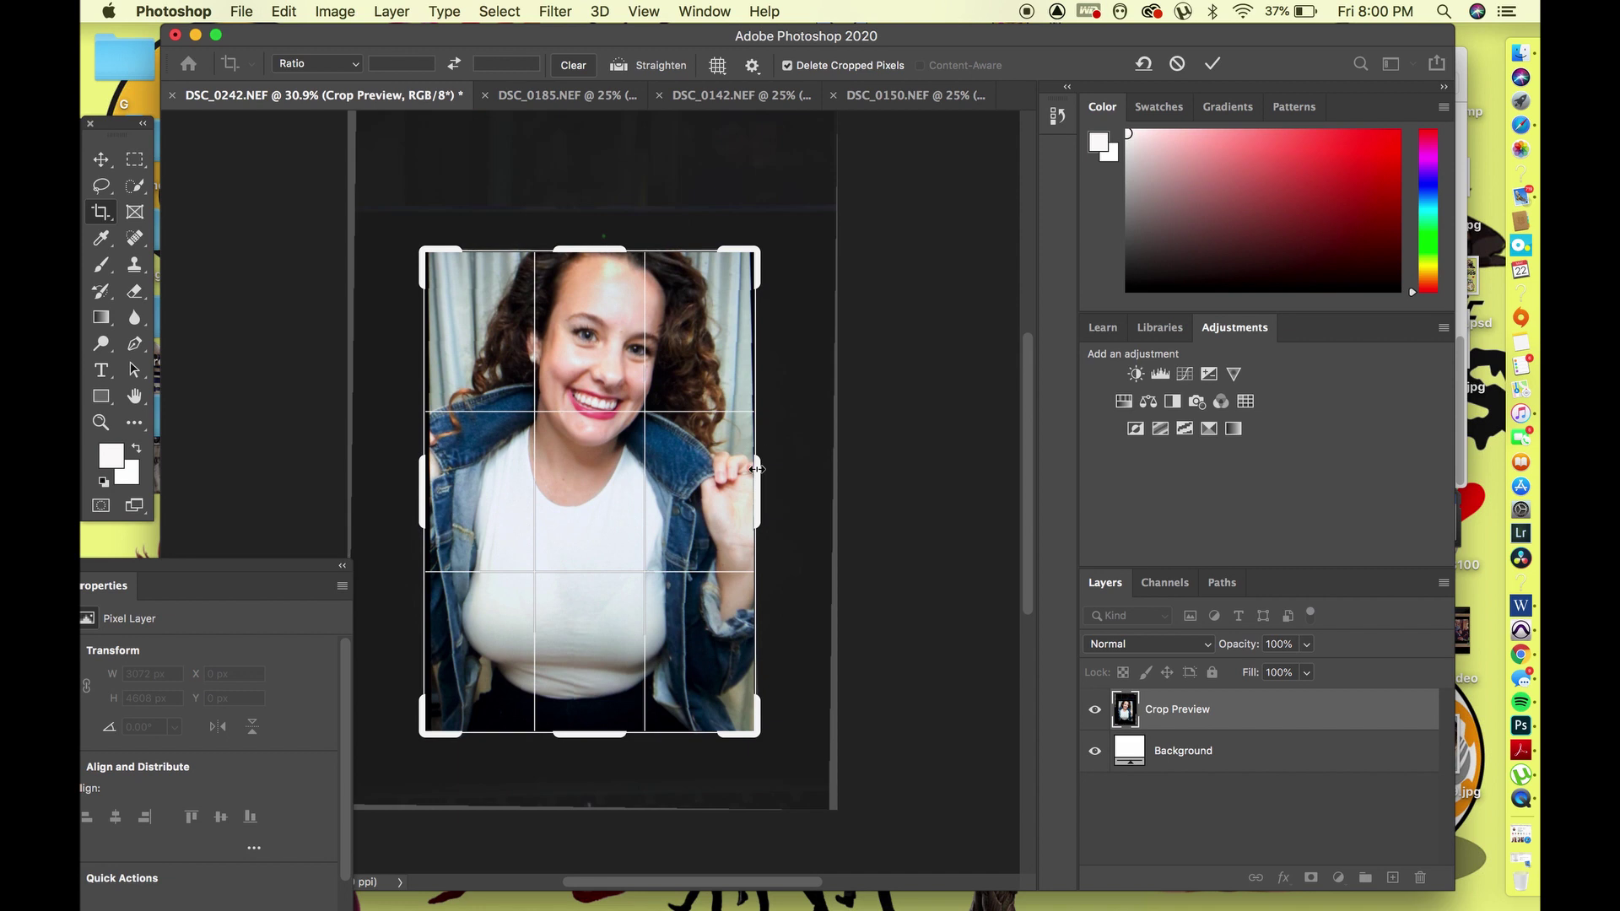
{"action": "left_click_drag", "start_coordinate": [752, 471], "coordinate": [743, 470]}
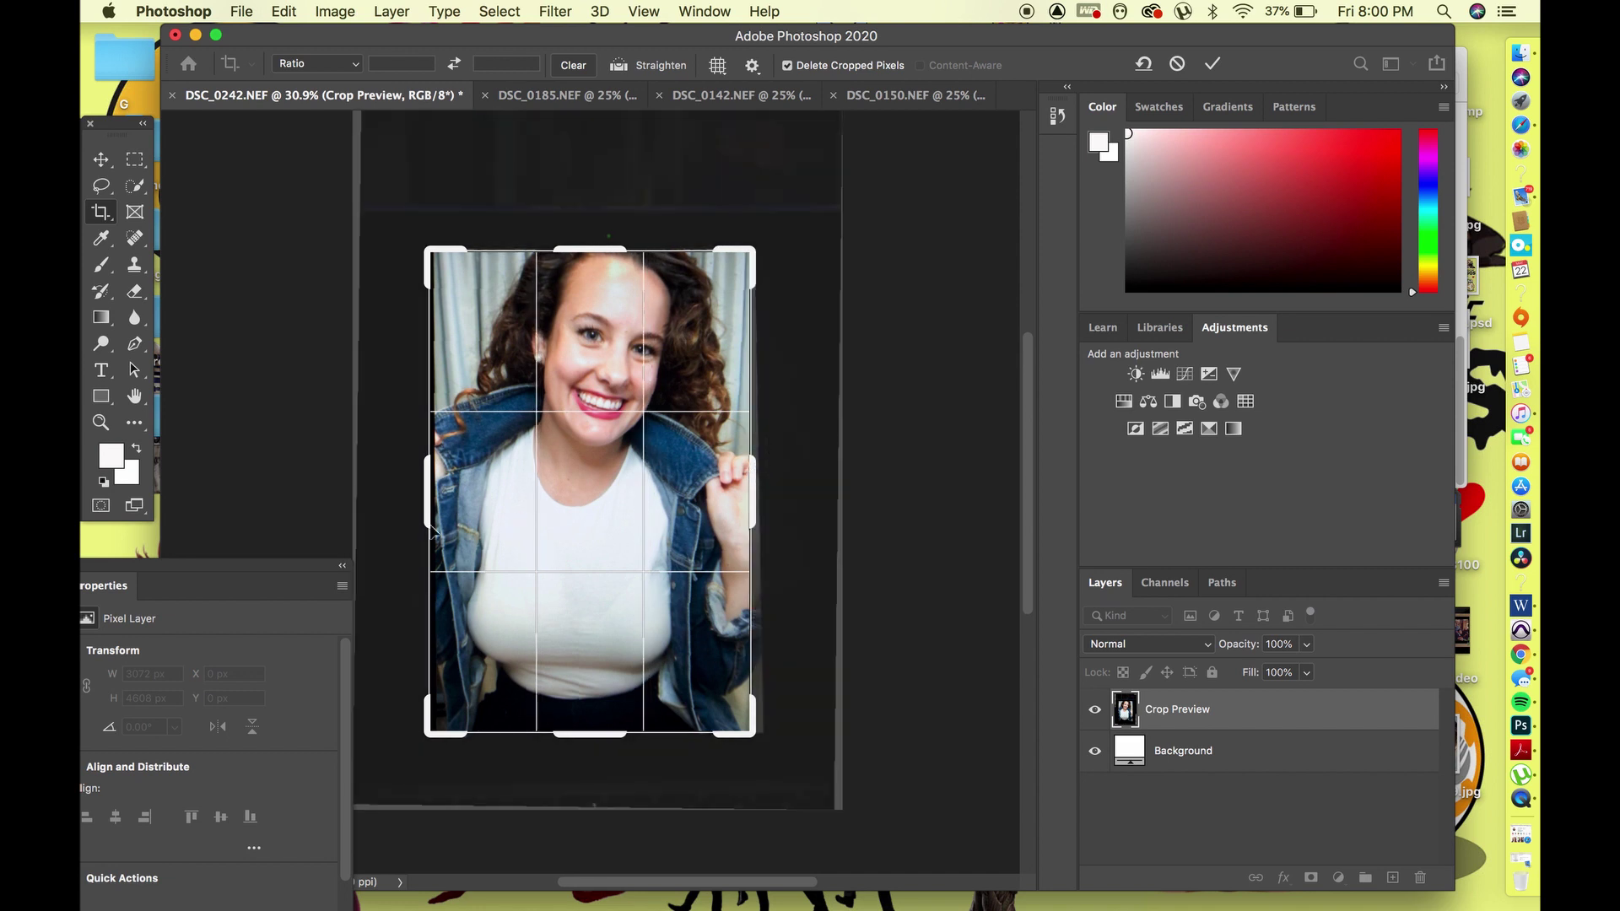
{"action": "left_click_drag", "start_coordinate": [419, 507], "coordinate": [422, 507]}
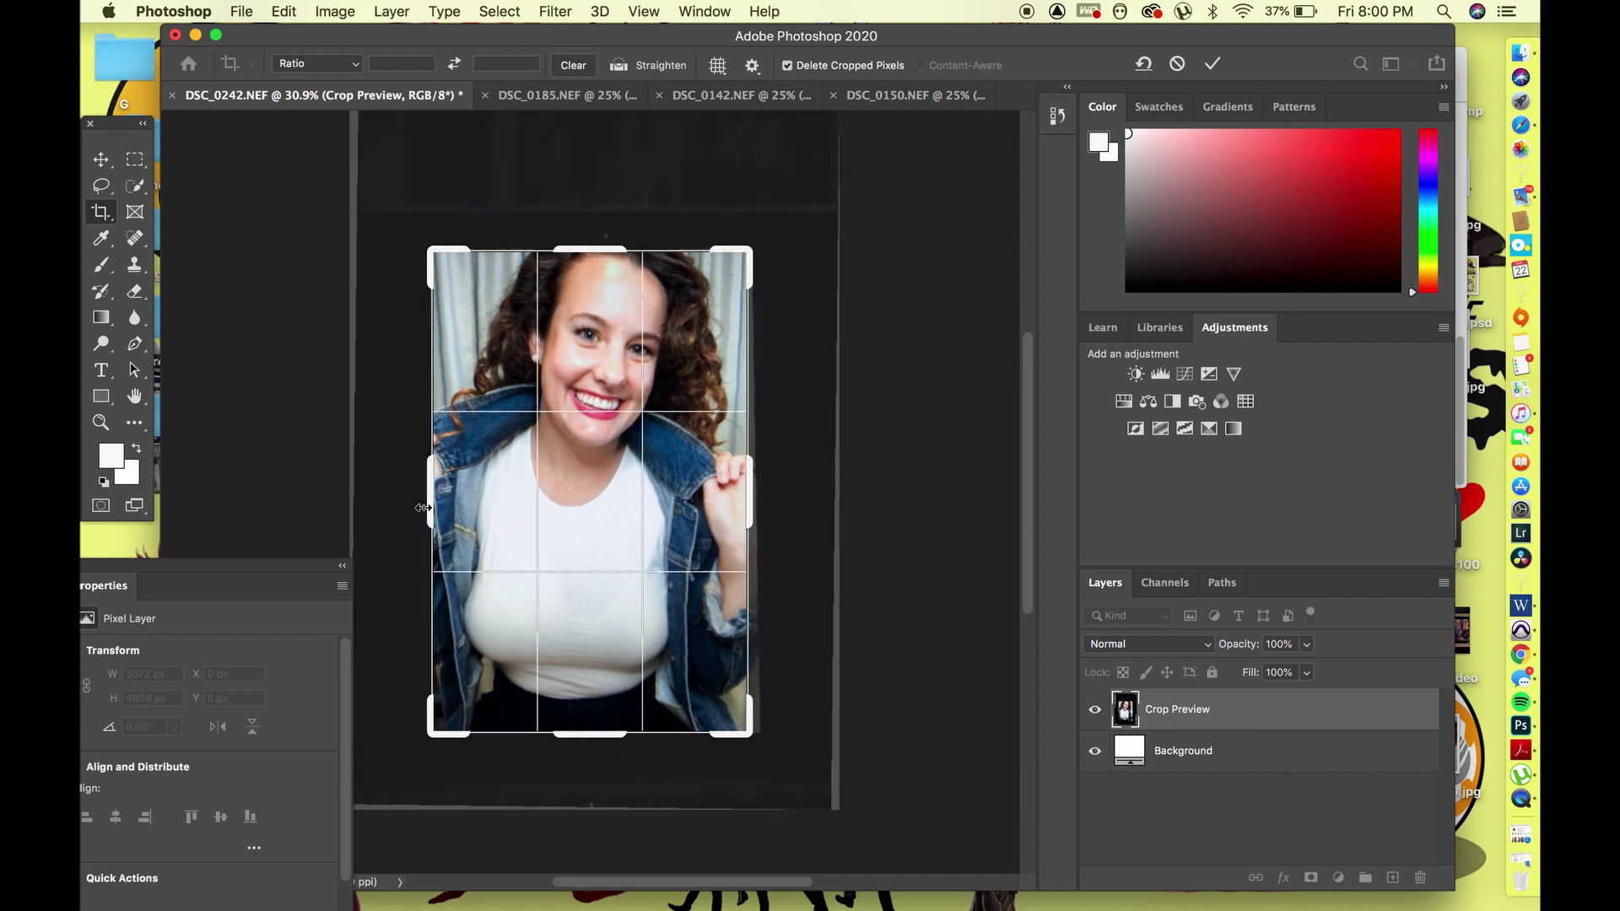
{"action": "left_click", "coordinate": [1211, 65]}
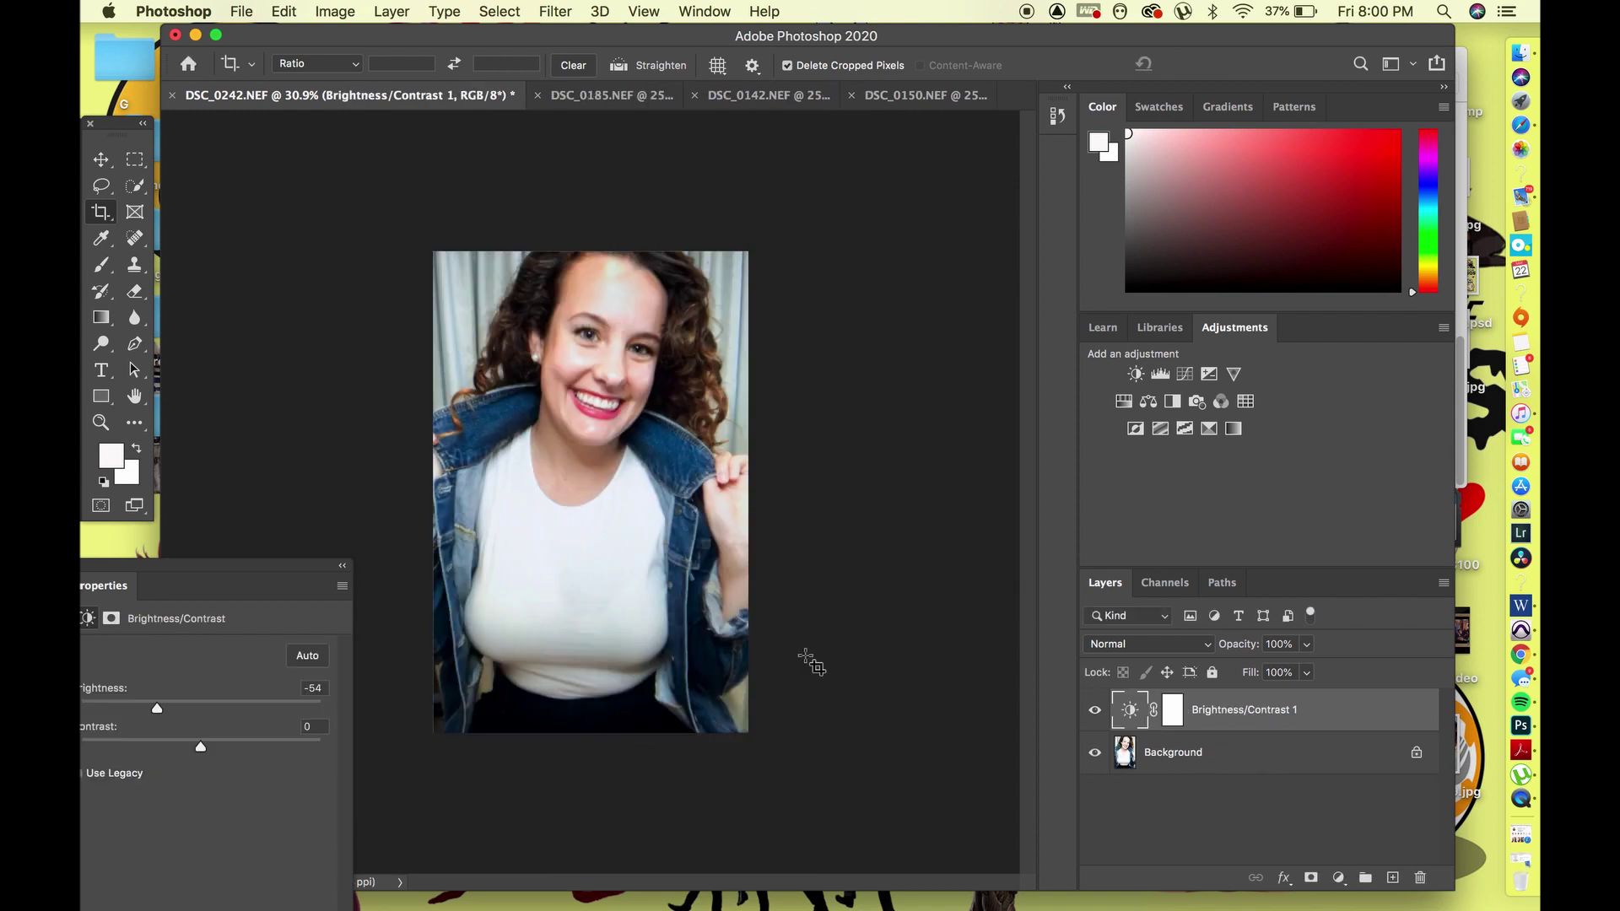
Add a masked Levels layer that deepens the shadows in her shirt
{"action": "key", "text": "super+0"}
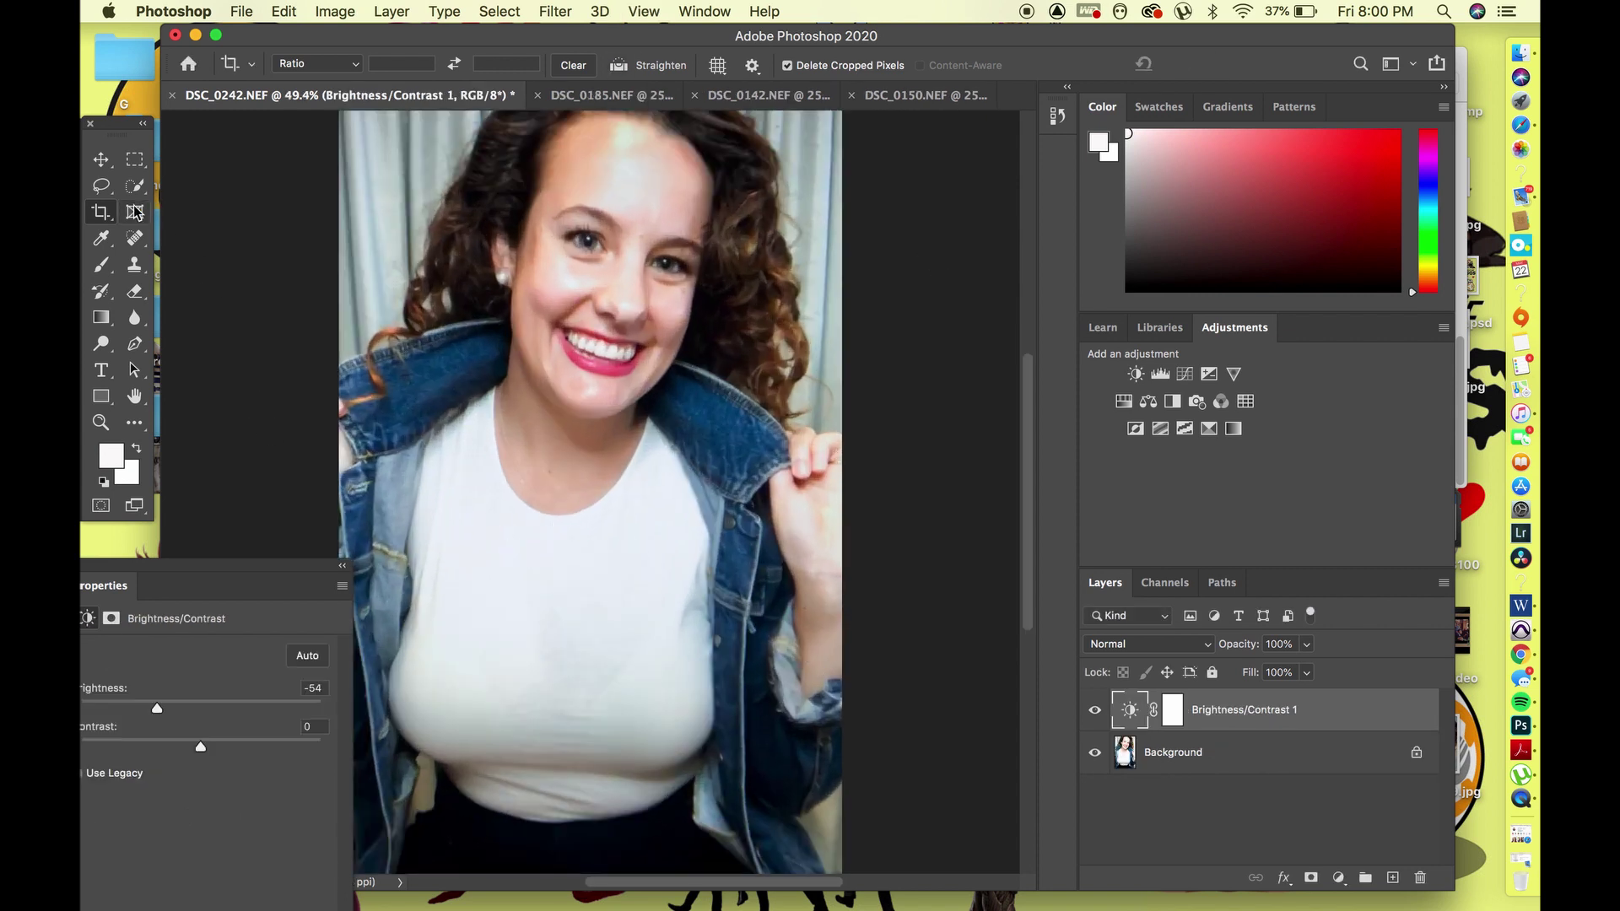
{"action": "left_click", "coordinate": [126, 189]}
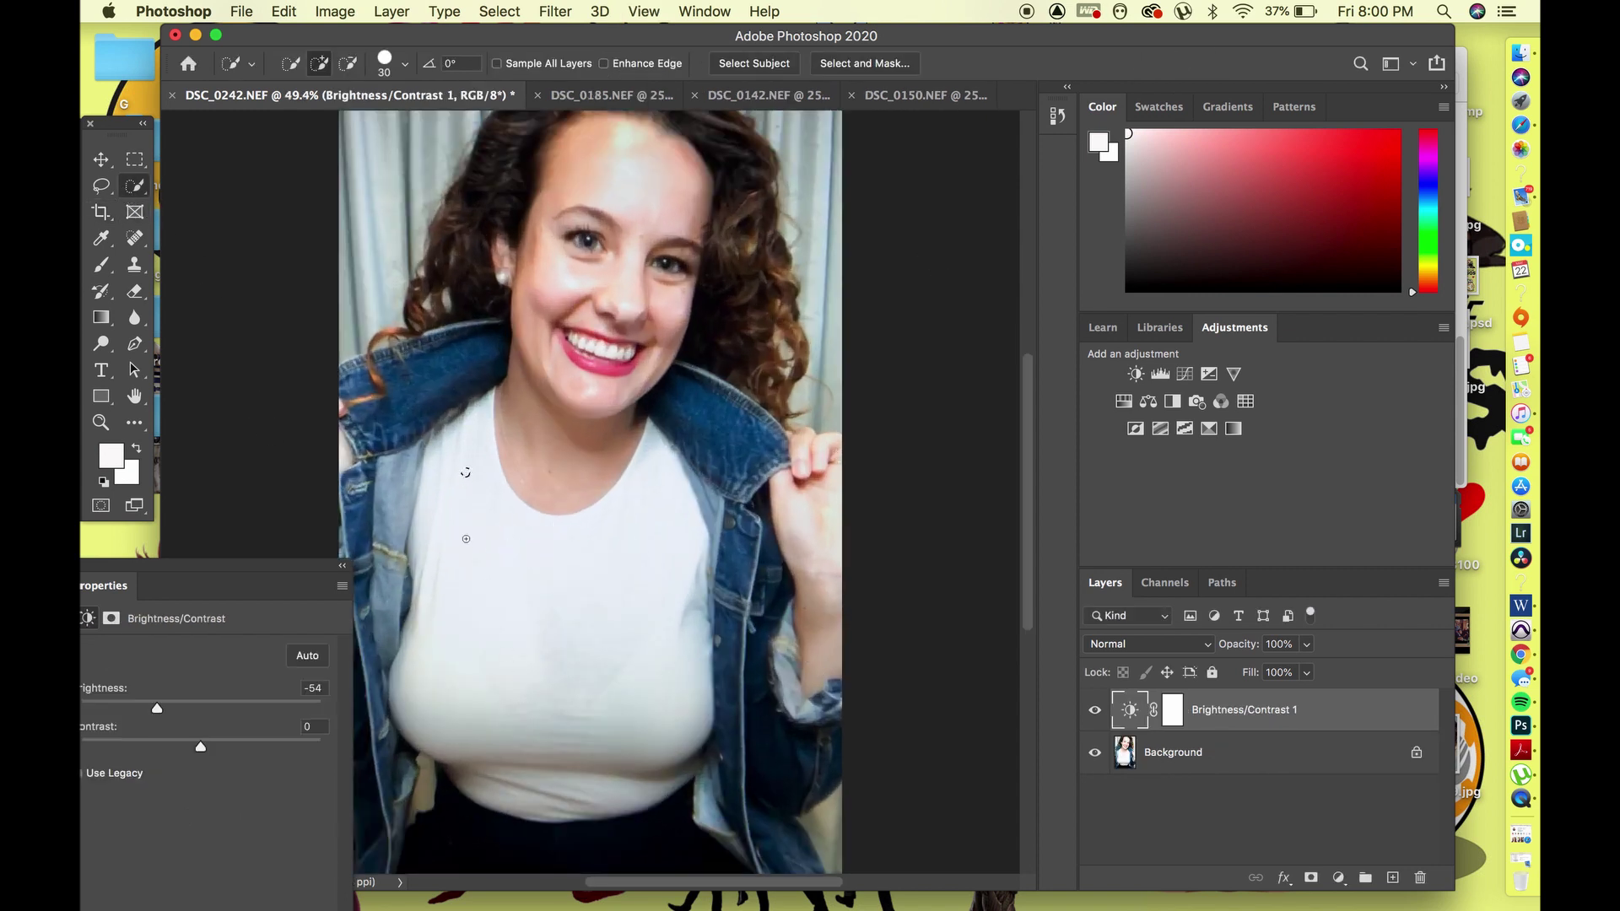
{"action": "left_click", "coordinate": [1160, 374]}
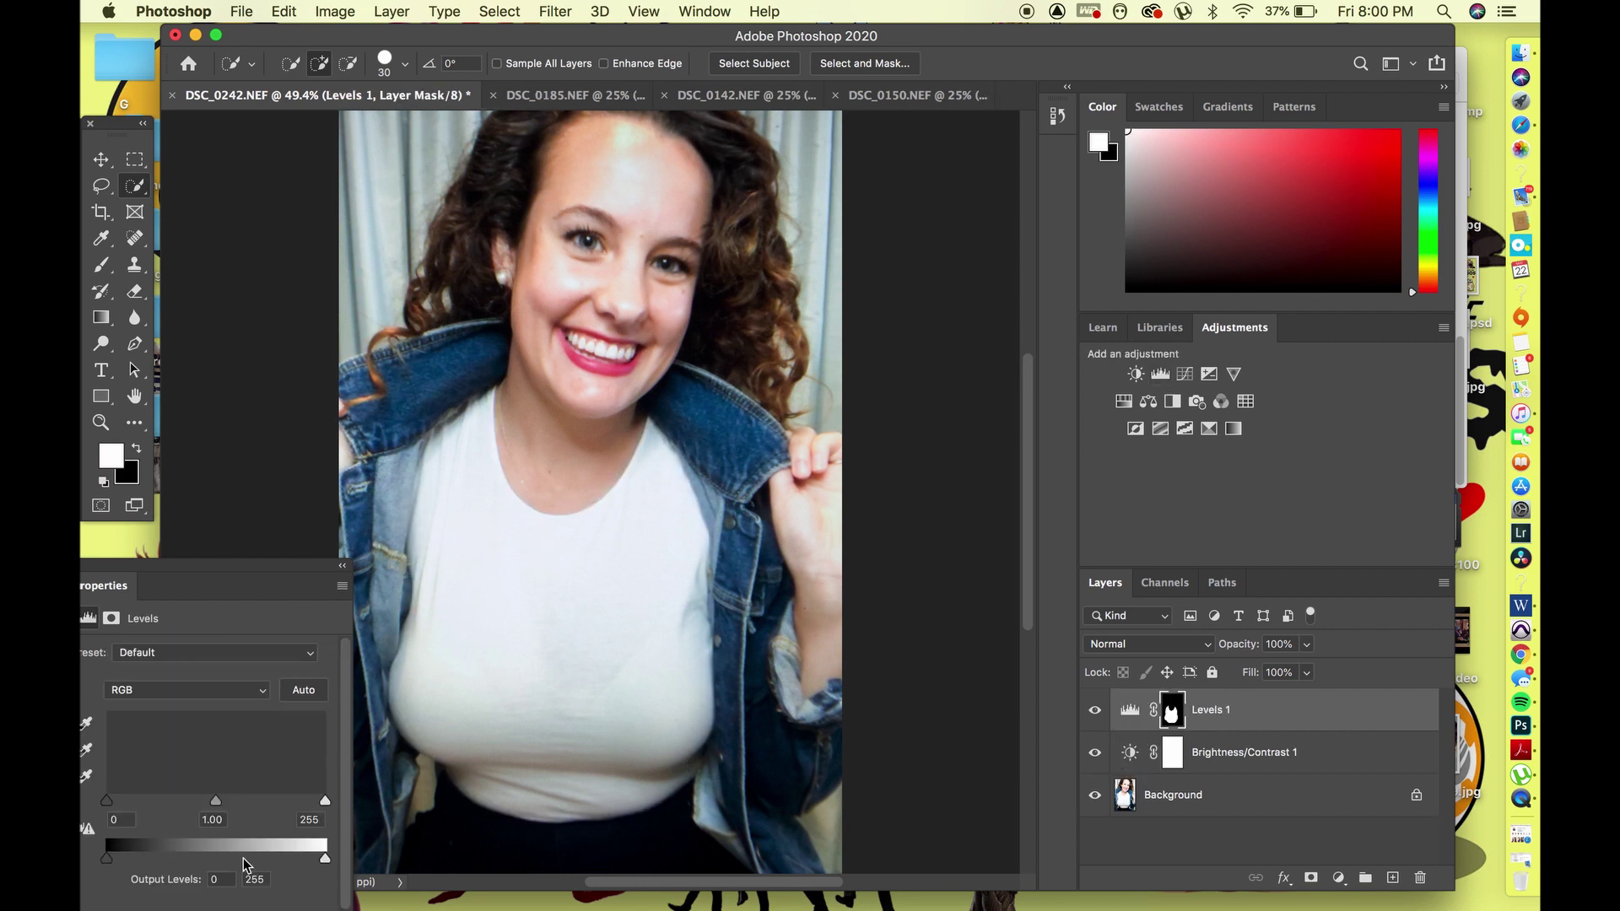
{"action": "left_click_drag", "start_coordinate": [107, 801], "coordinate": [130, 802]}
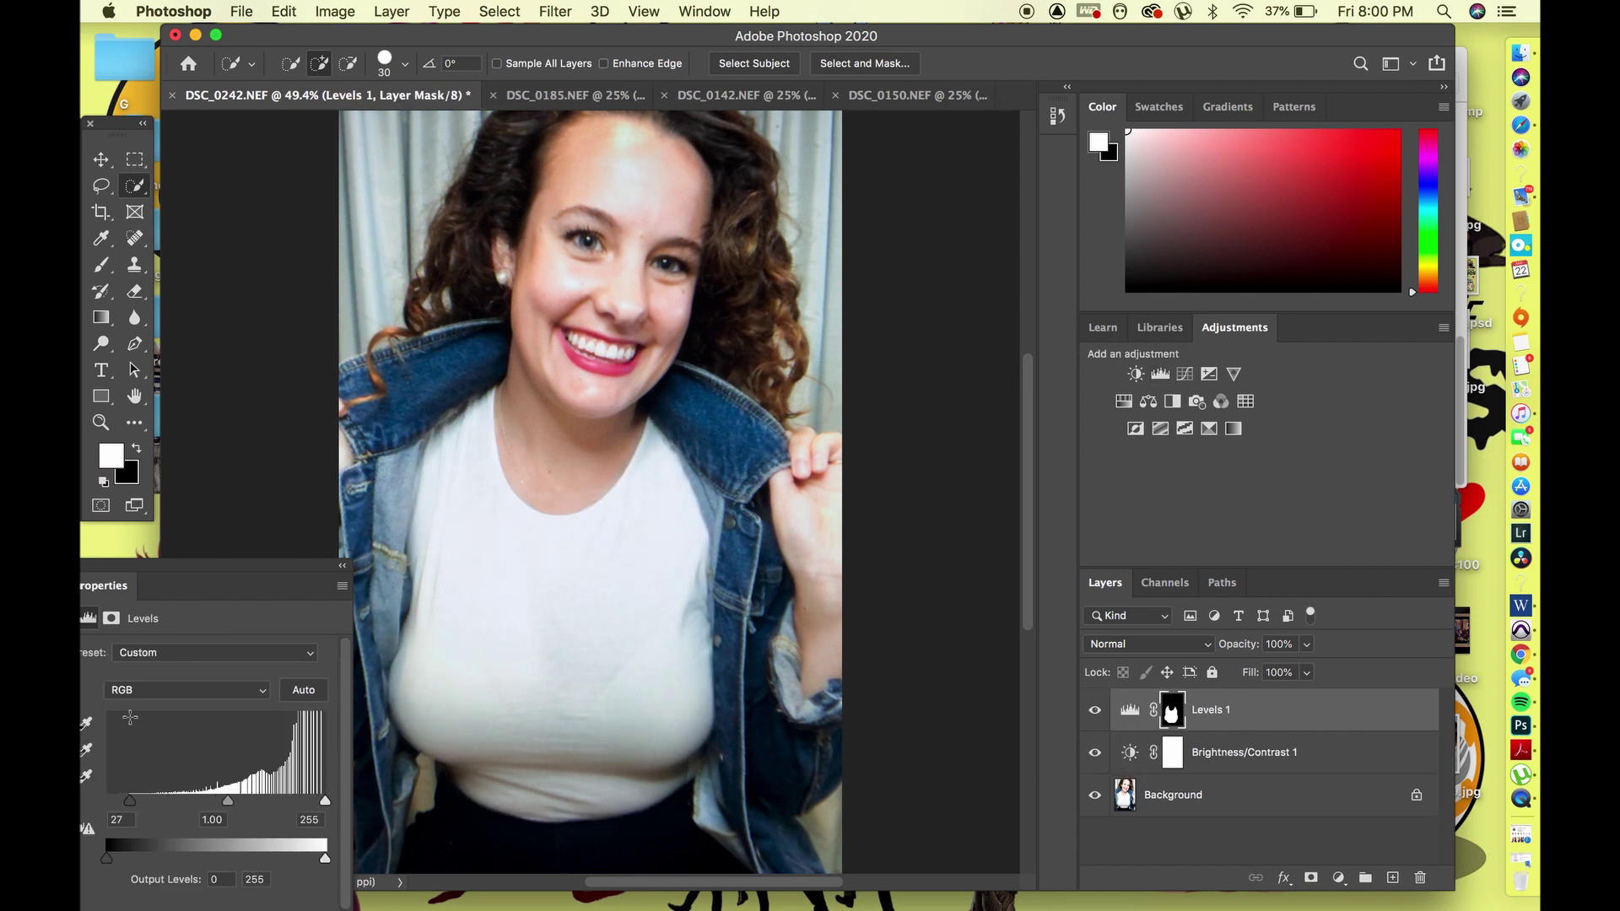
{"action": "left_click", "coordinate": [111, 618]}
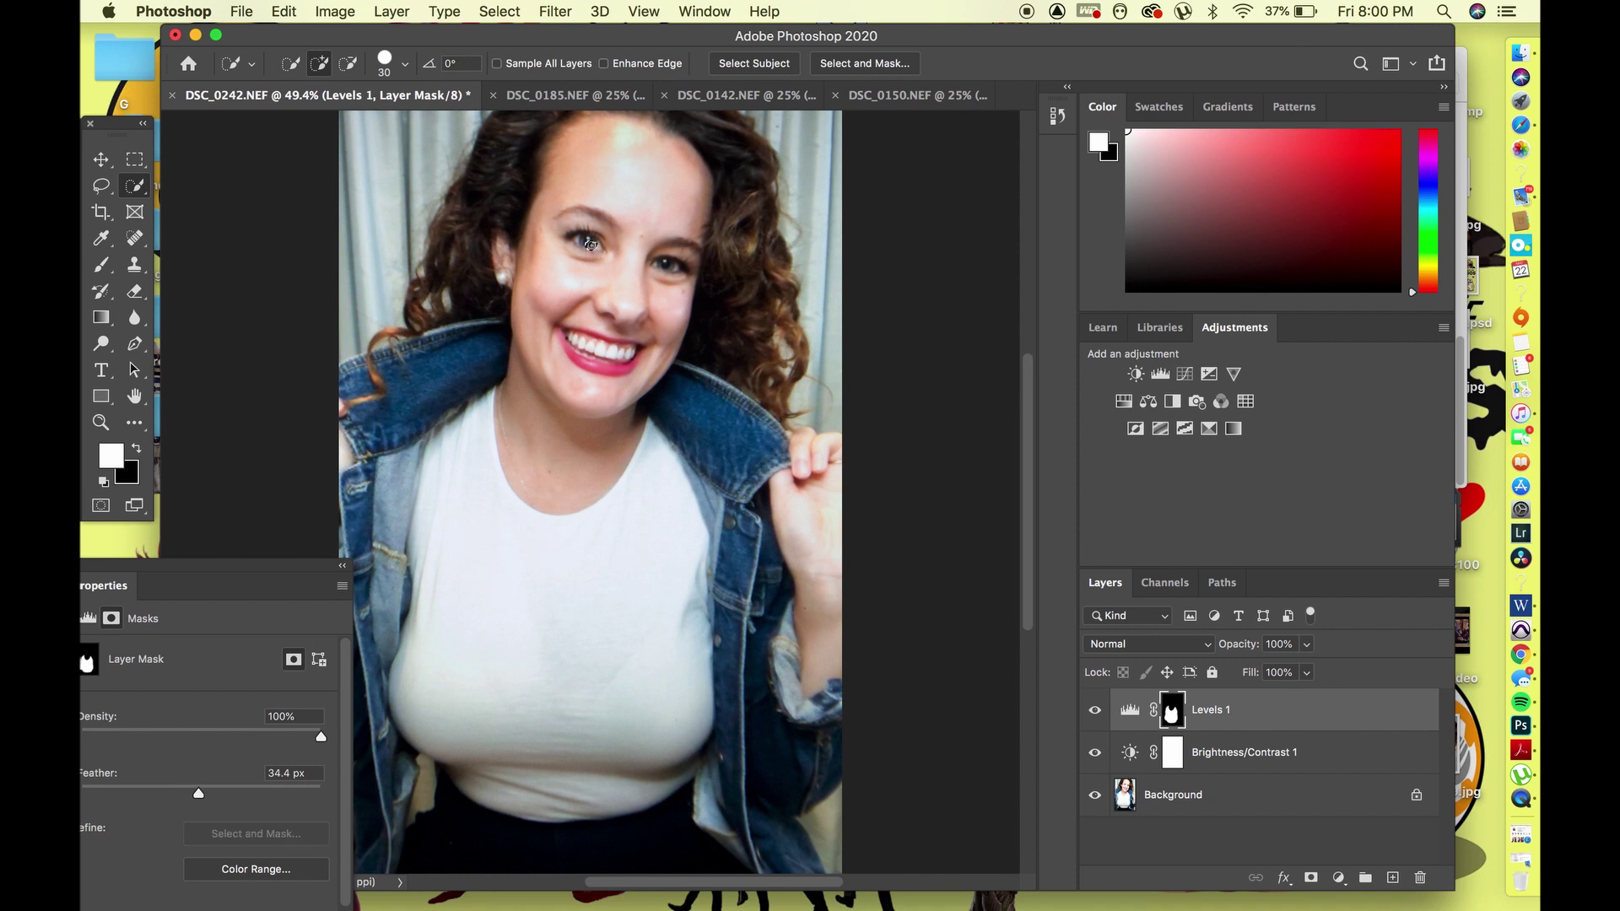
Select her face, forehead and neck and add a Levels layer raising the black point
{"action": "left_click_drag", "start_coordinate": [573, 114], "coordinate": [570, 455]}
{"action": "left_click", "coordinate": [1160, 373]}
{"action": "left_click_drag", "start_coordinate": [105, 799], "coordinate": [121, 802]}
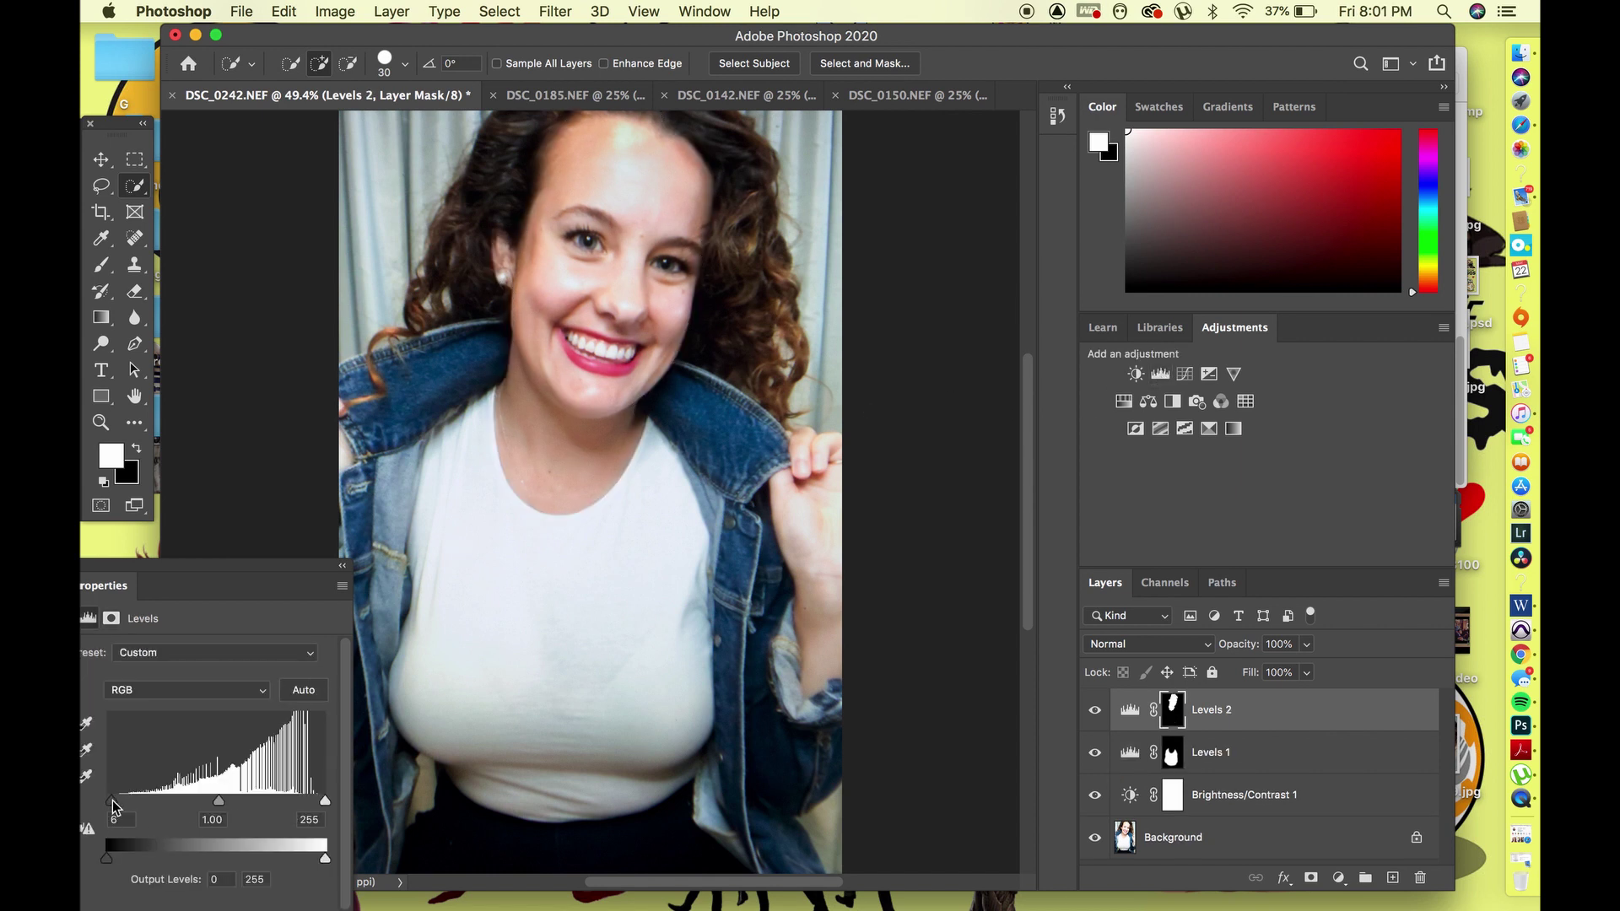
{"action": "left_click", "coordinate": [111, 621]}
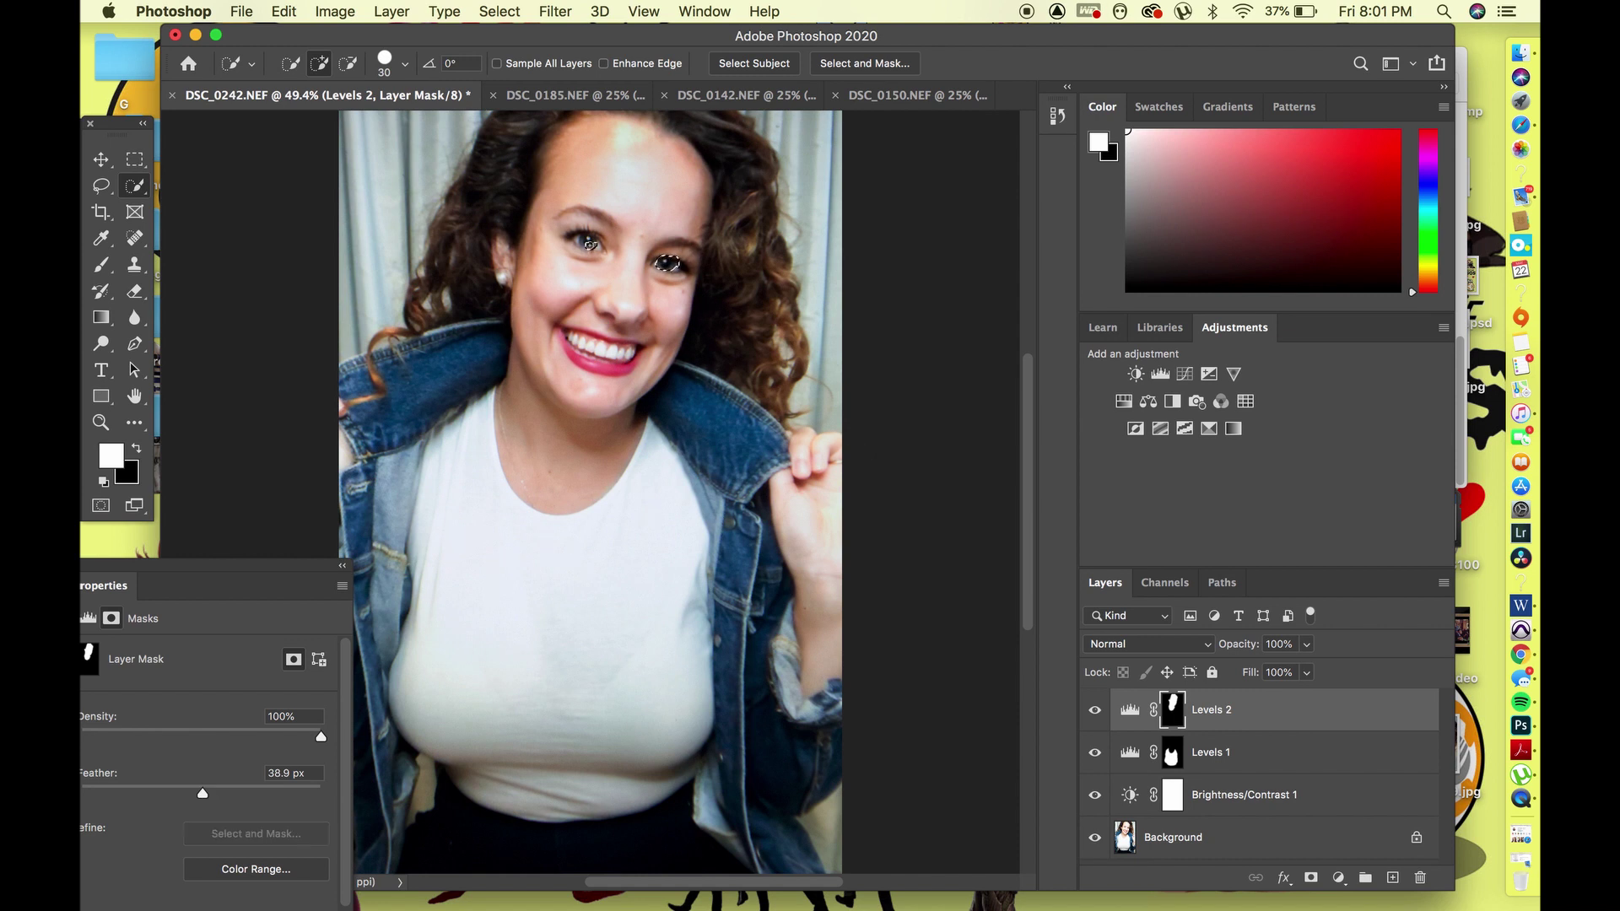
Add a masked Levels layer raising the eyes' black point, then select both sides of her hair
{"action": "left_click", "coordinate": [1160, 373]}
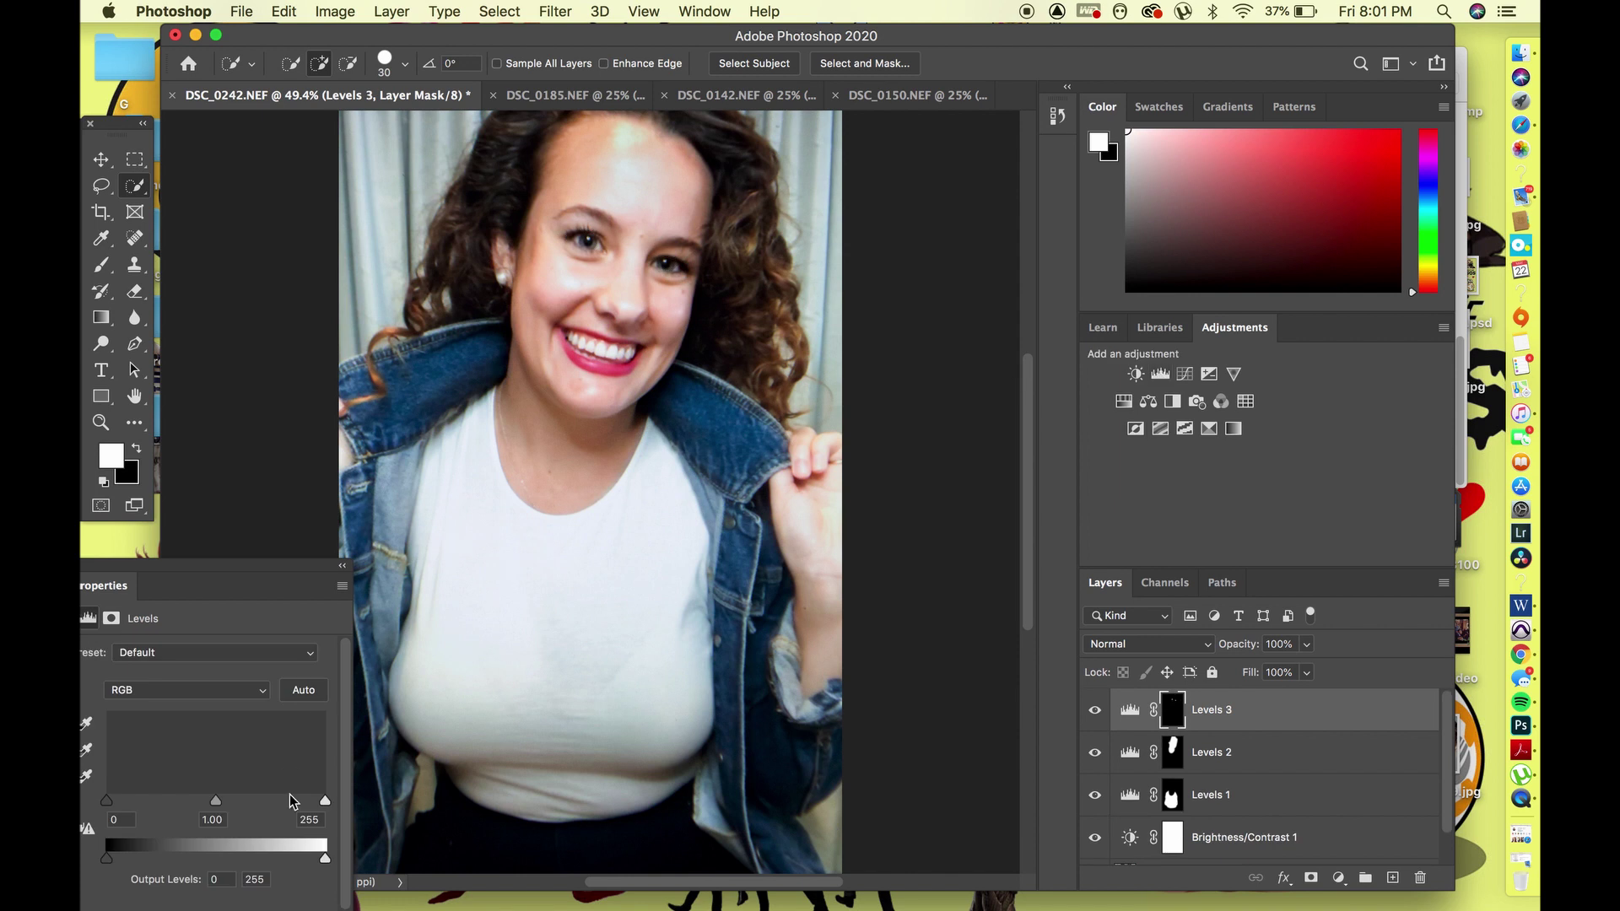
{"action": "left_click_drag", "start_coordinate": [107, 799], "coordinate": [116, 800]}
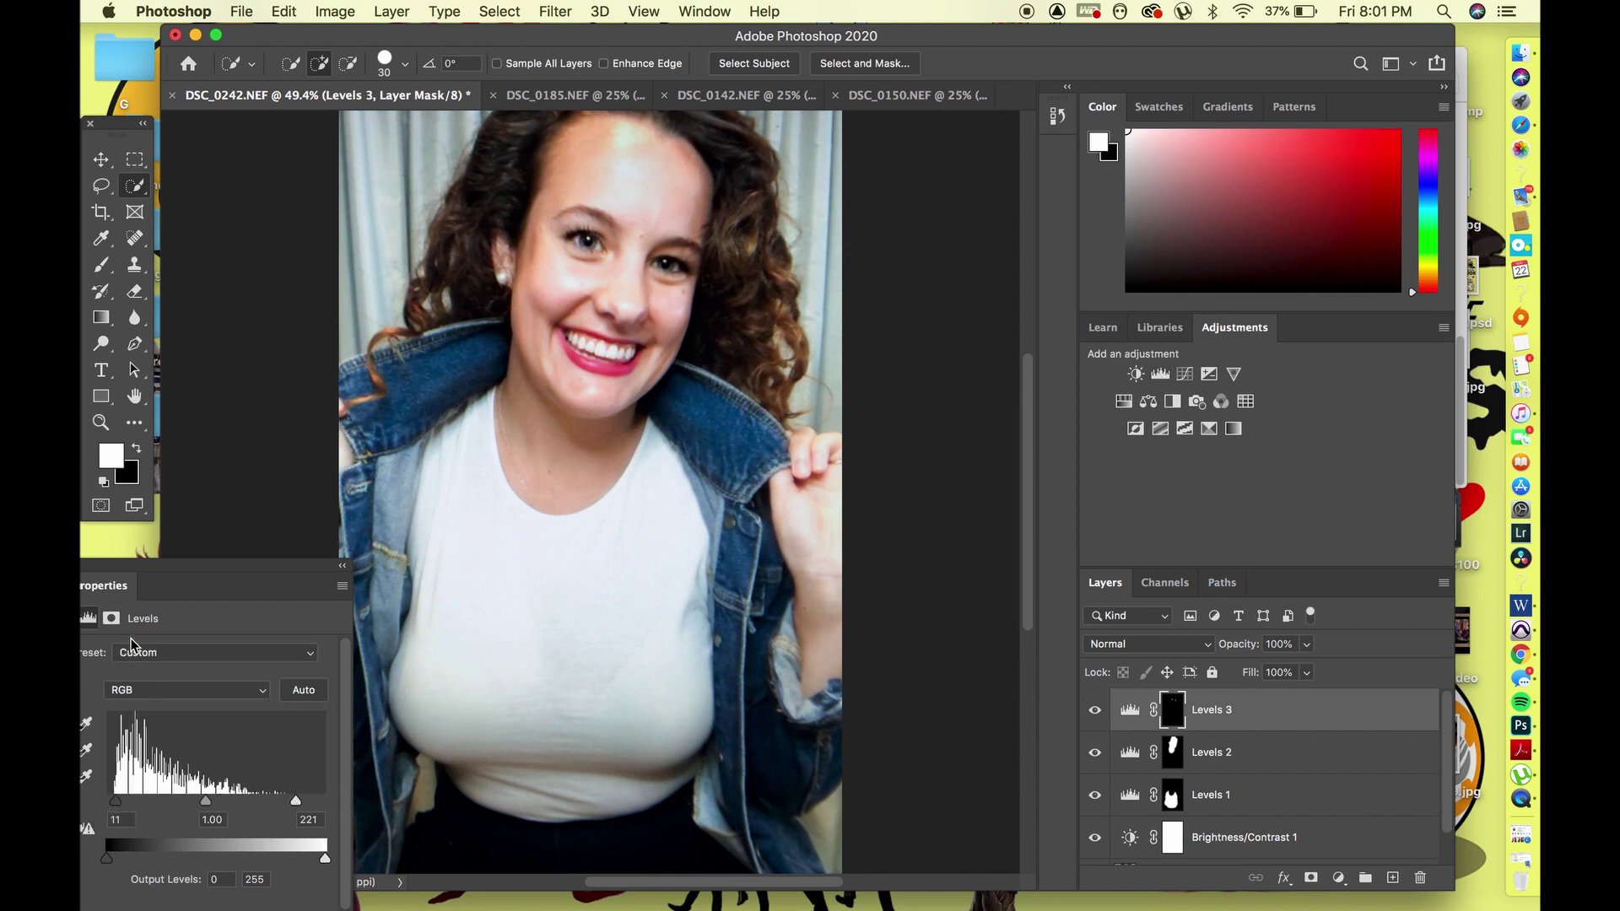
{"action": "left_click", "coordinate": [110, 618]}
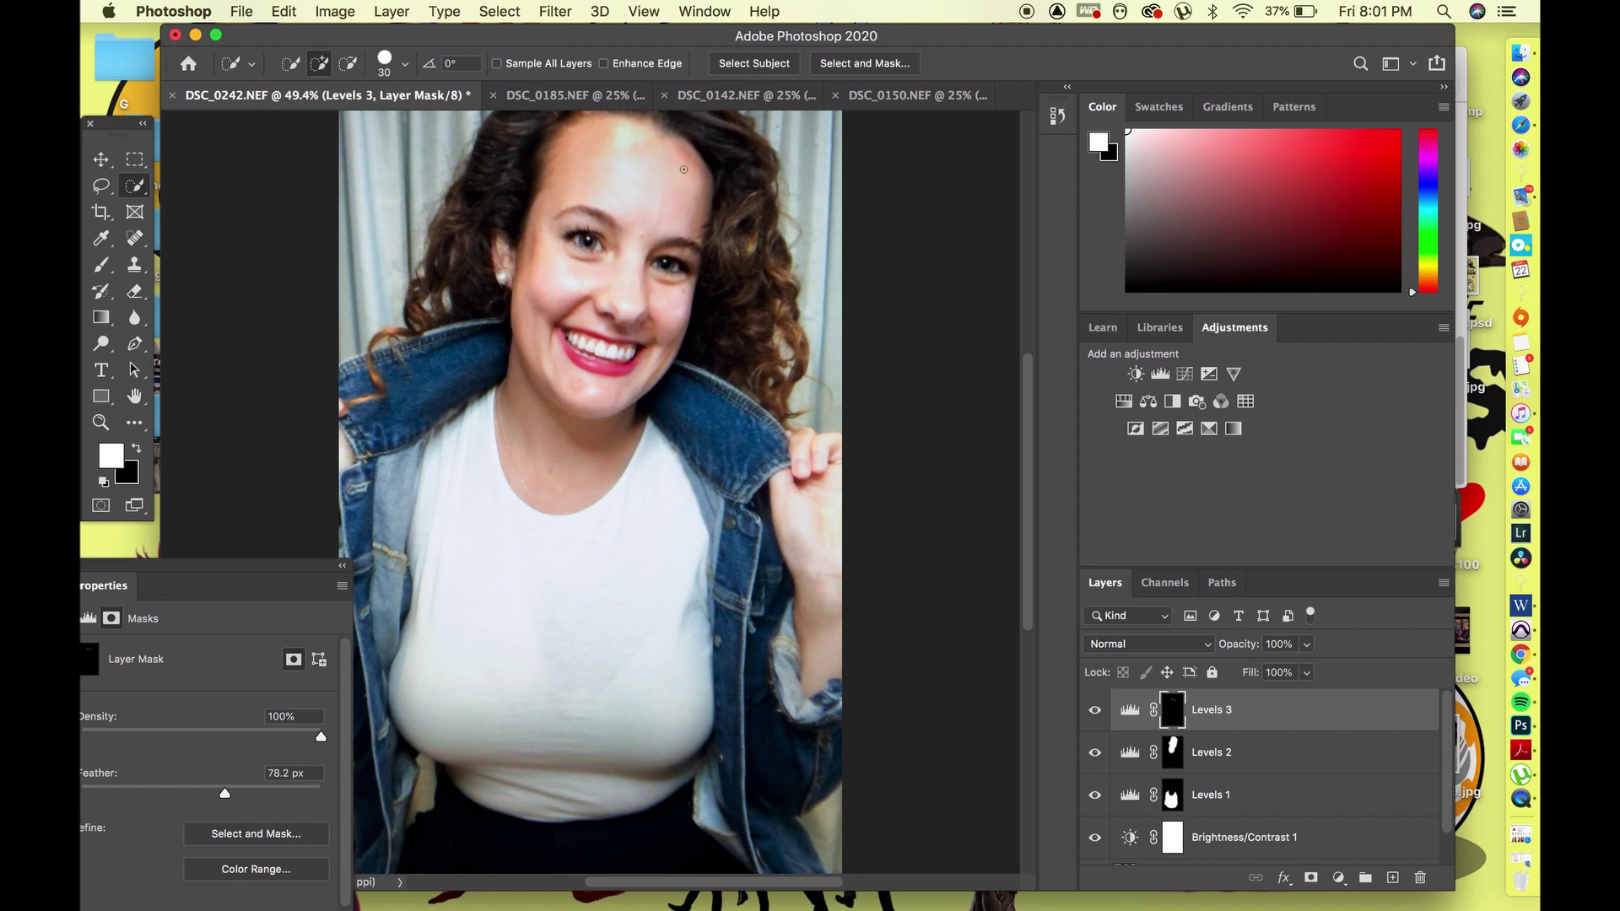
{"action": "mouse_move", "coordinate": [699, 128]}
{"action": "left_mouse_down"}
{"action": "mouse_move", "coordinate": [772, 207]}
{"action": "mouse_move", "coordinate": [793, 388]}
{"action": "left_mouse_up"}
{"action": "left_click_drag", "start_coordinate": [530, 151], "coordinate": [498, 204]}
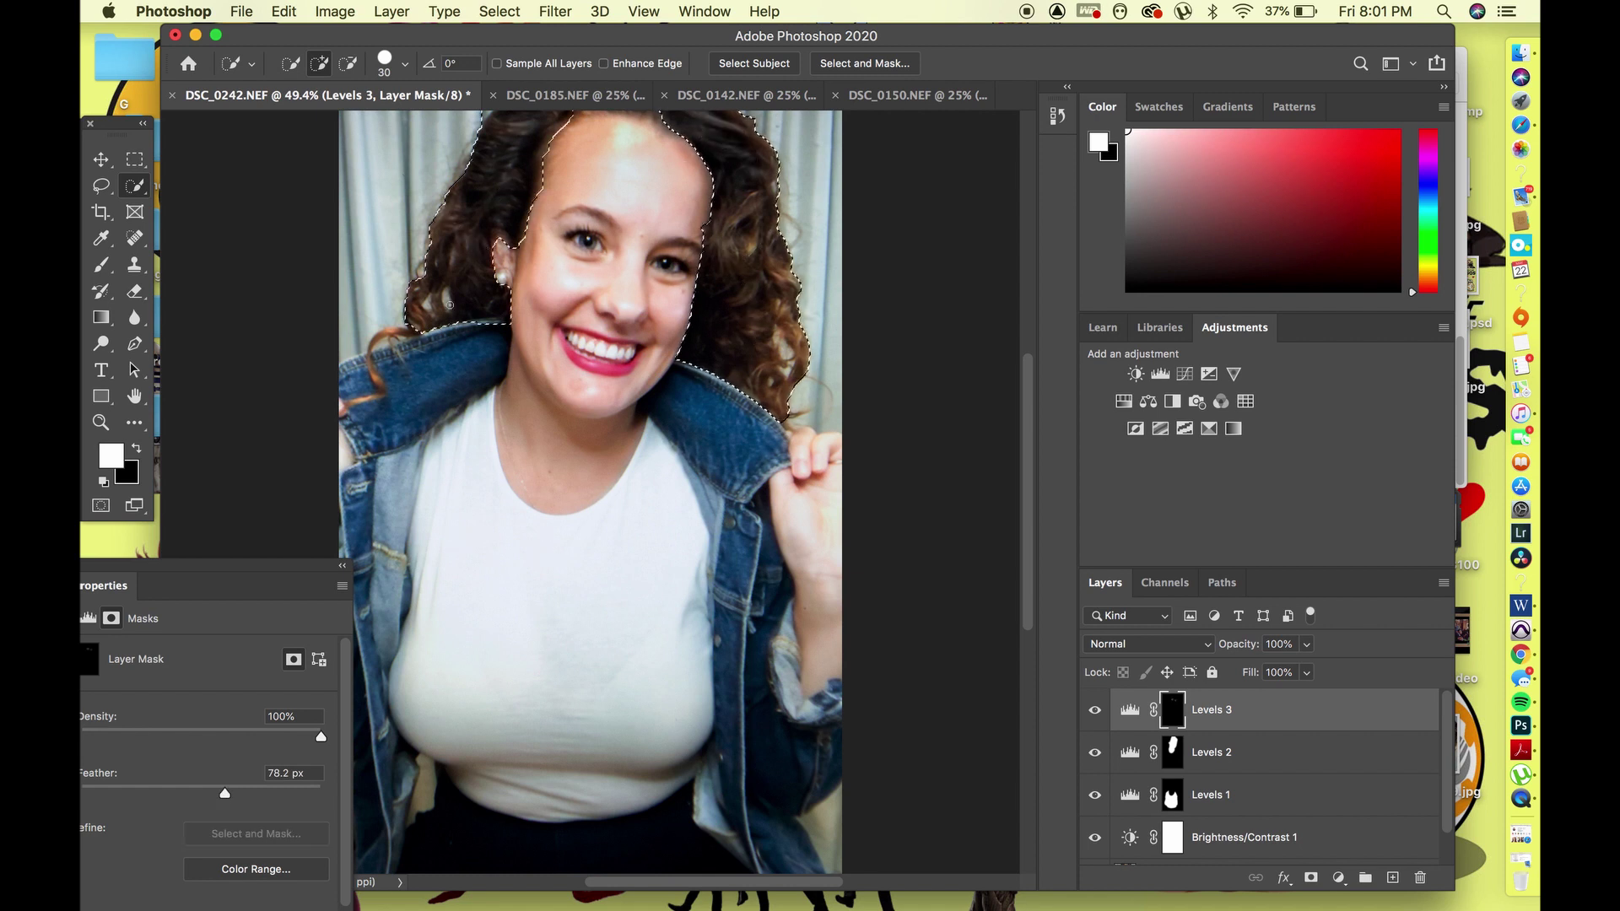
Brighten the hair with a masked Levels layer and feather its mask
{"action": "left_click", "coordinate": [1160, 373]}
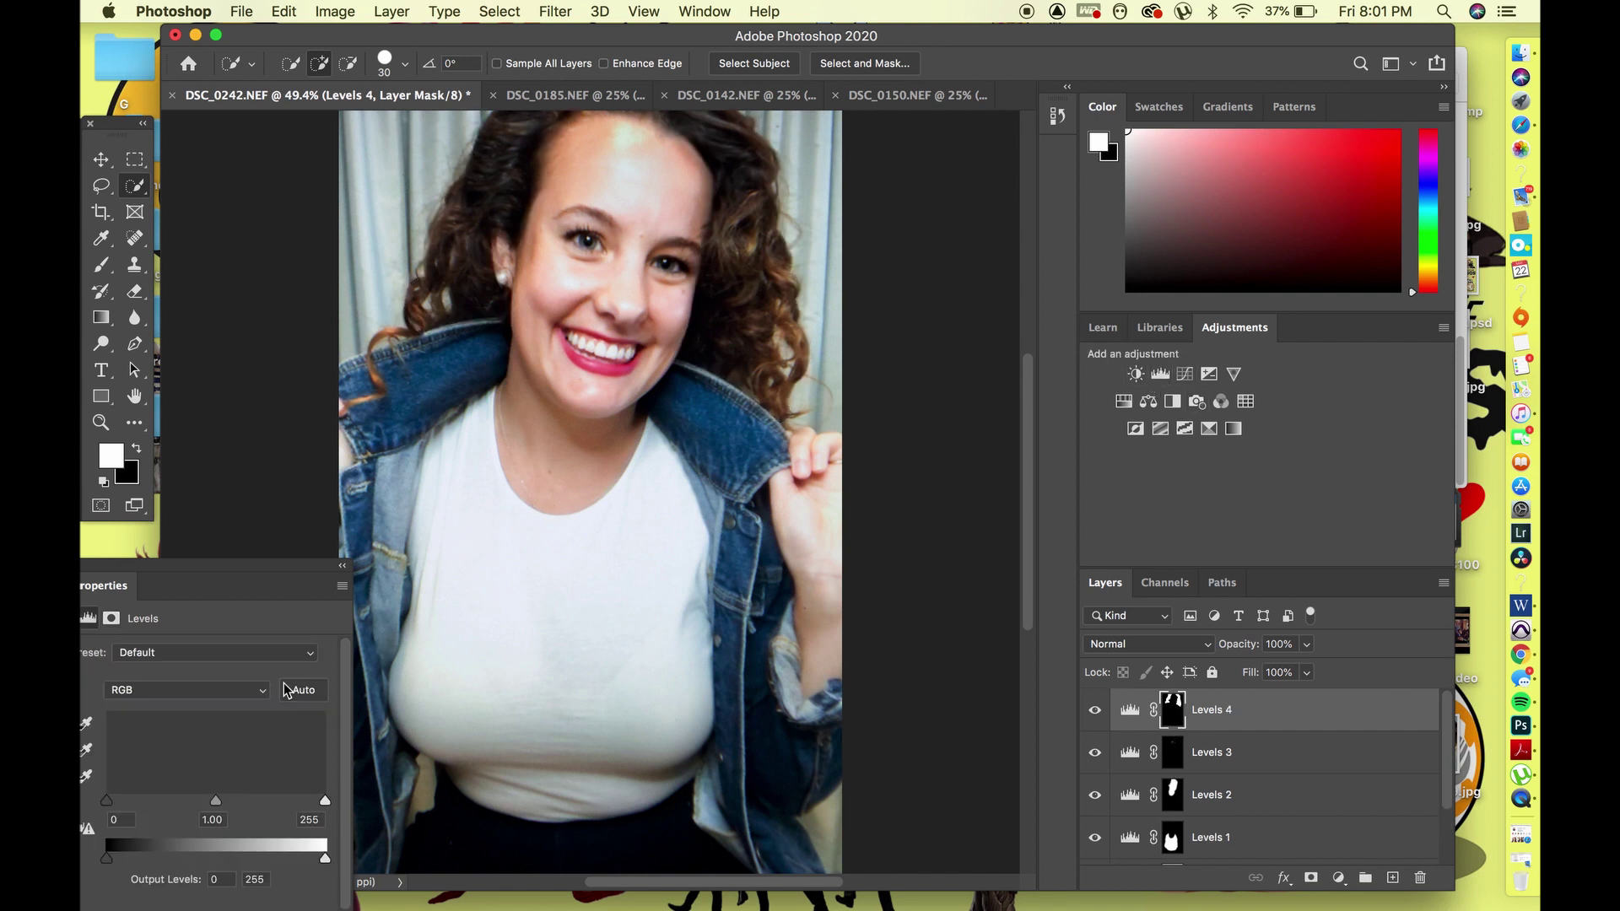
{"action": "left_click_drag", "start_coordinate": [324, 800], "coordinate": [270, 804]}
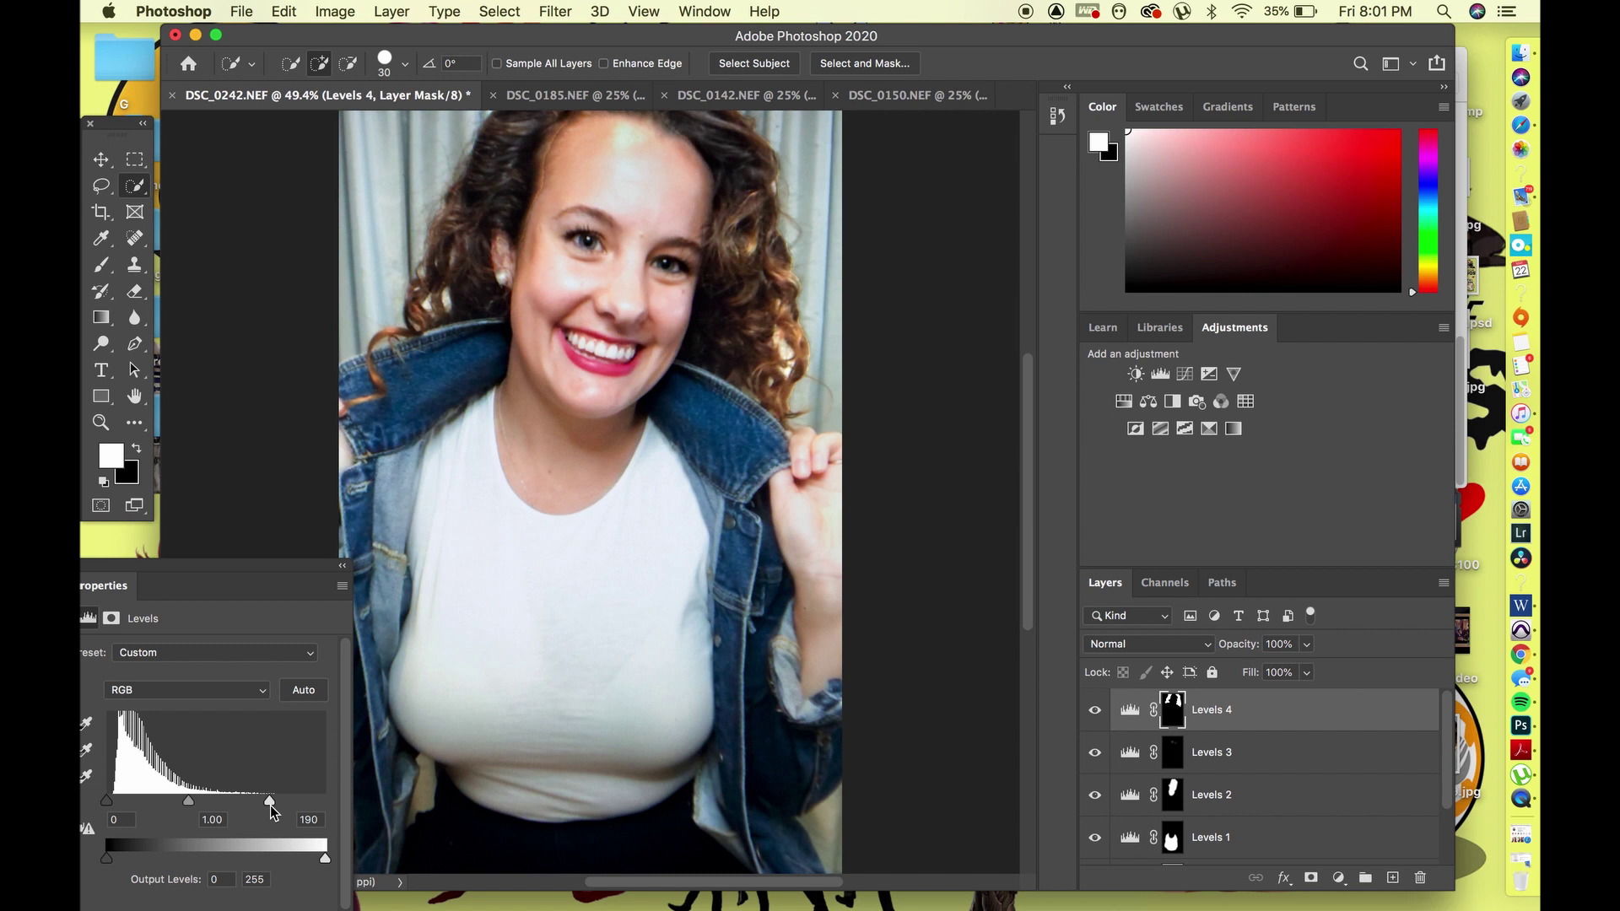
{"action": "left_click", "coordinate": [111, 620]}
{"action": "left_click", "coordinate": [218, 785]}
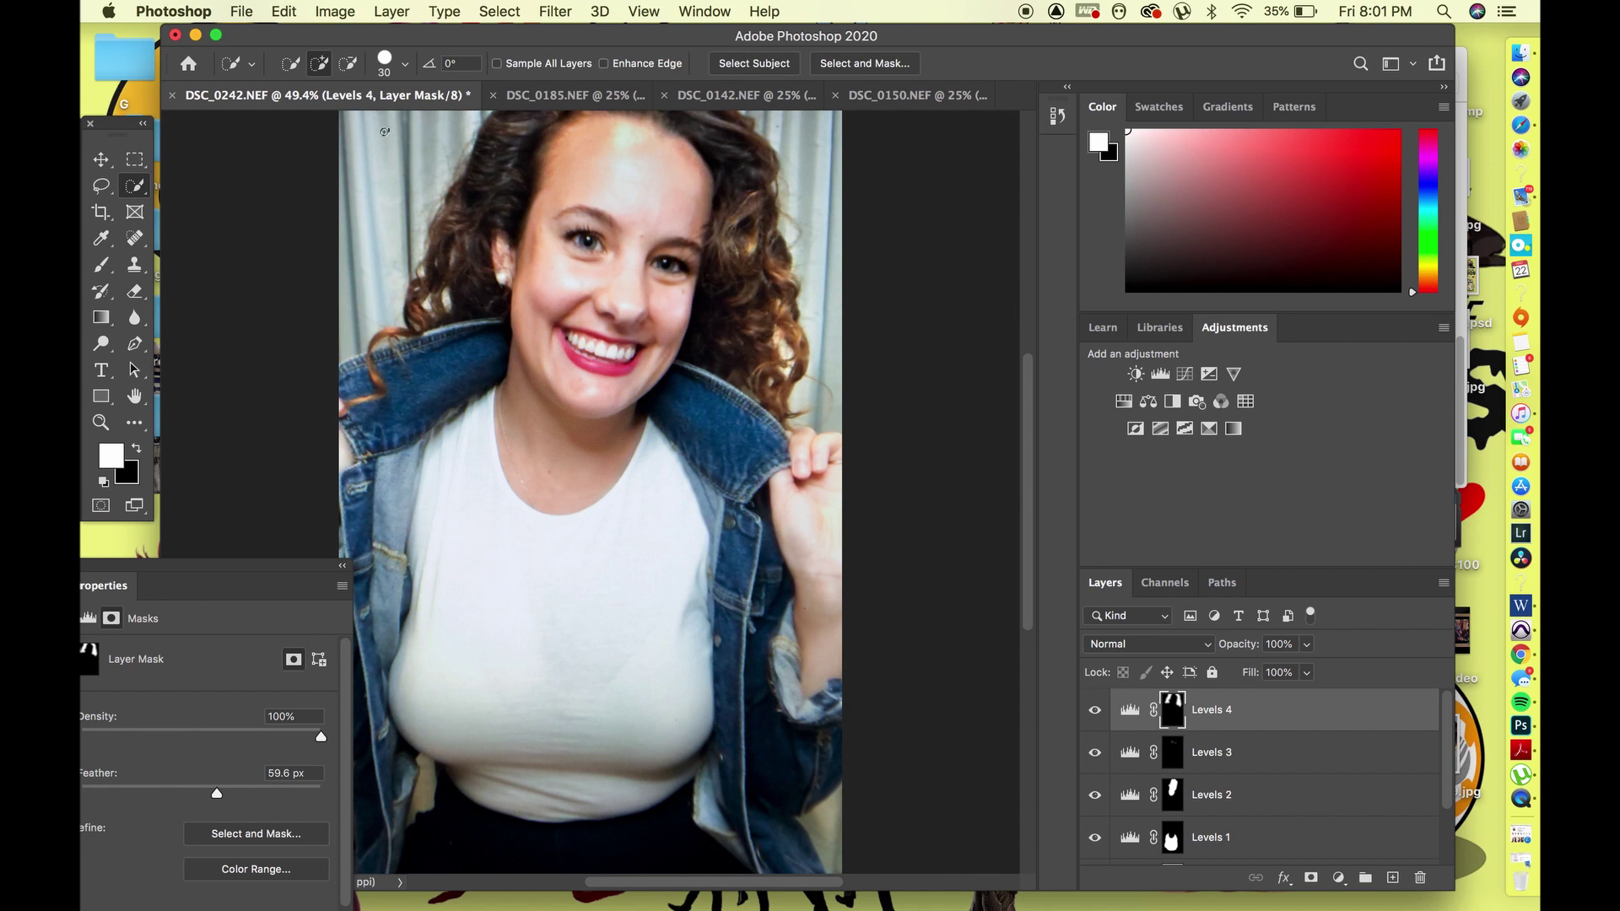
Select both curtains and add a Levels layer darkening them, with the white input at 230
{"action": "left_click_drag", "start_coordinate": [385, 132], "coordinate": [385, 245]}
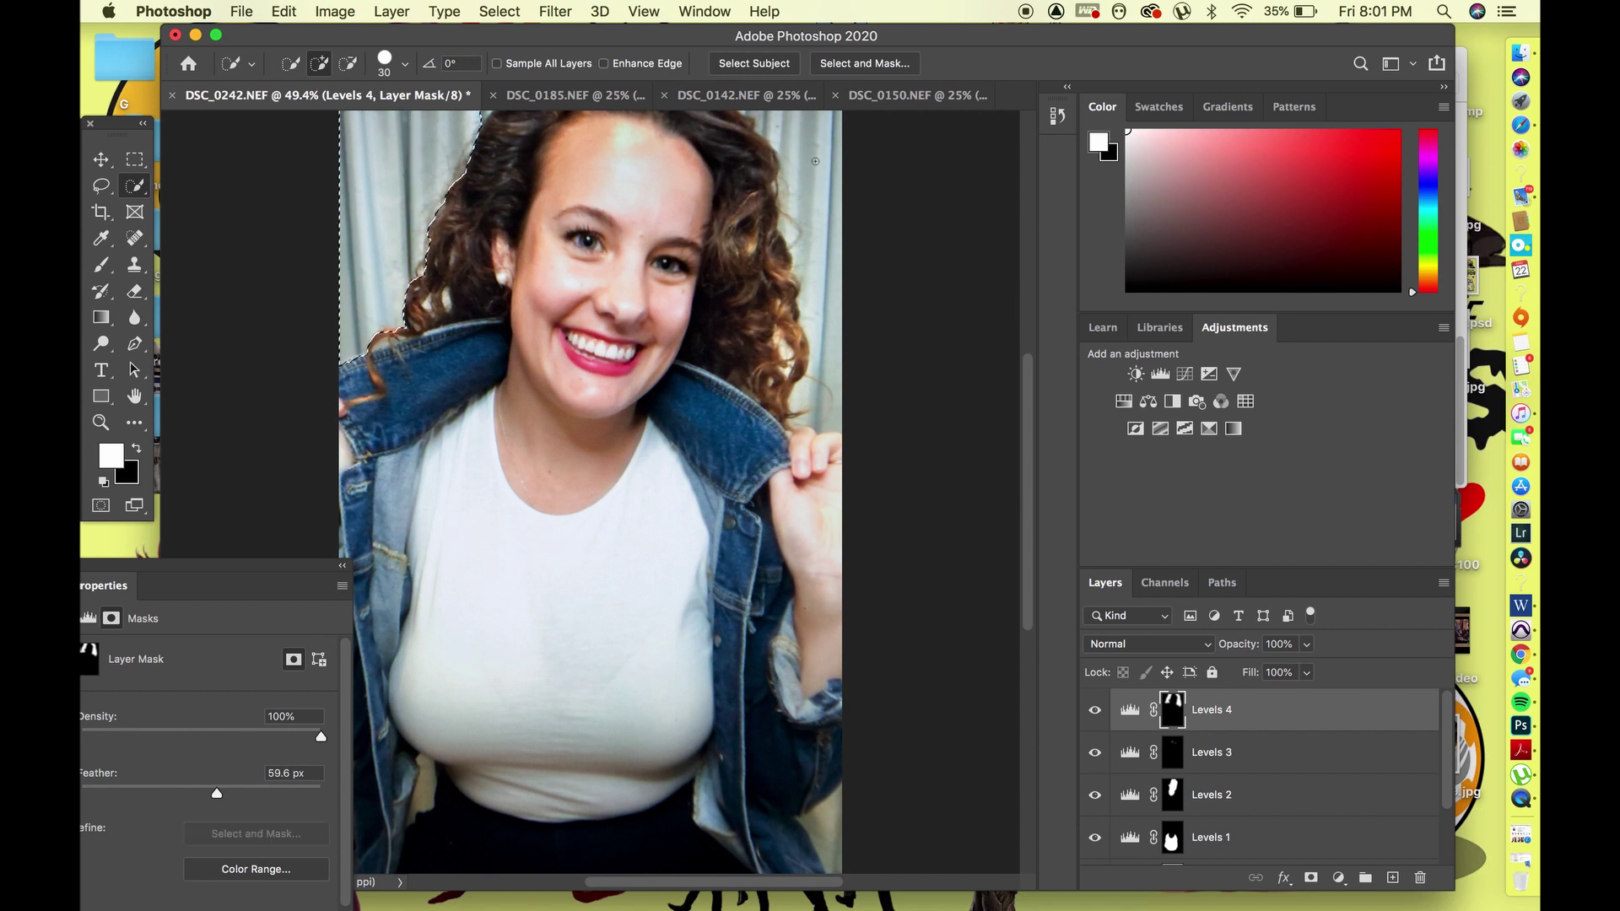
{"action": "left_click_drag", "start_coordinate": [815, 161], "coordinate": [816, 396]}
{"action": "left_click", "coordinate": [1160, 374]}
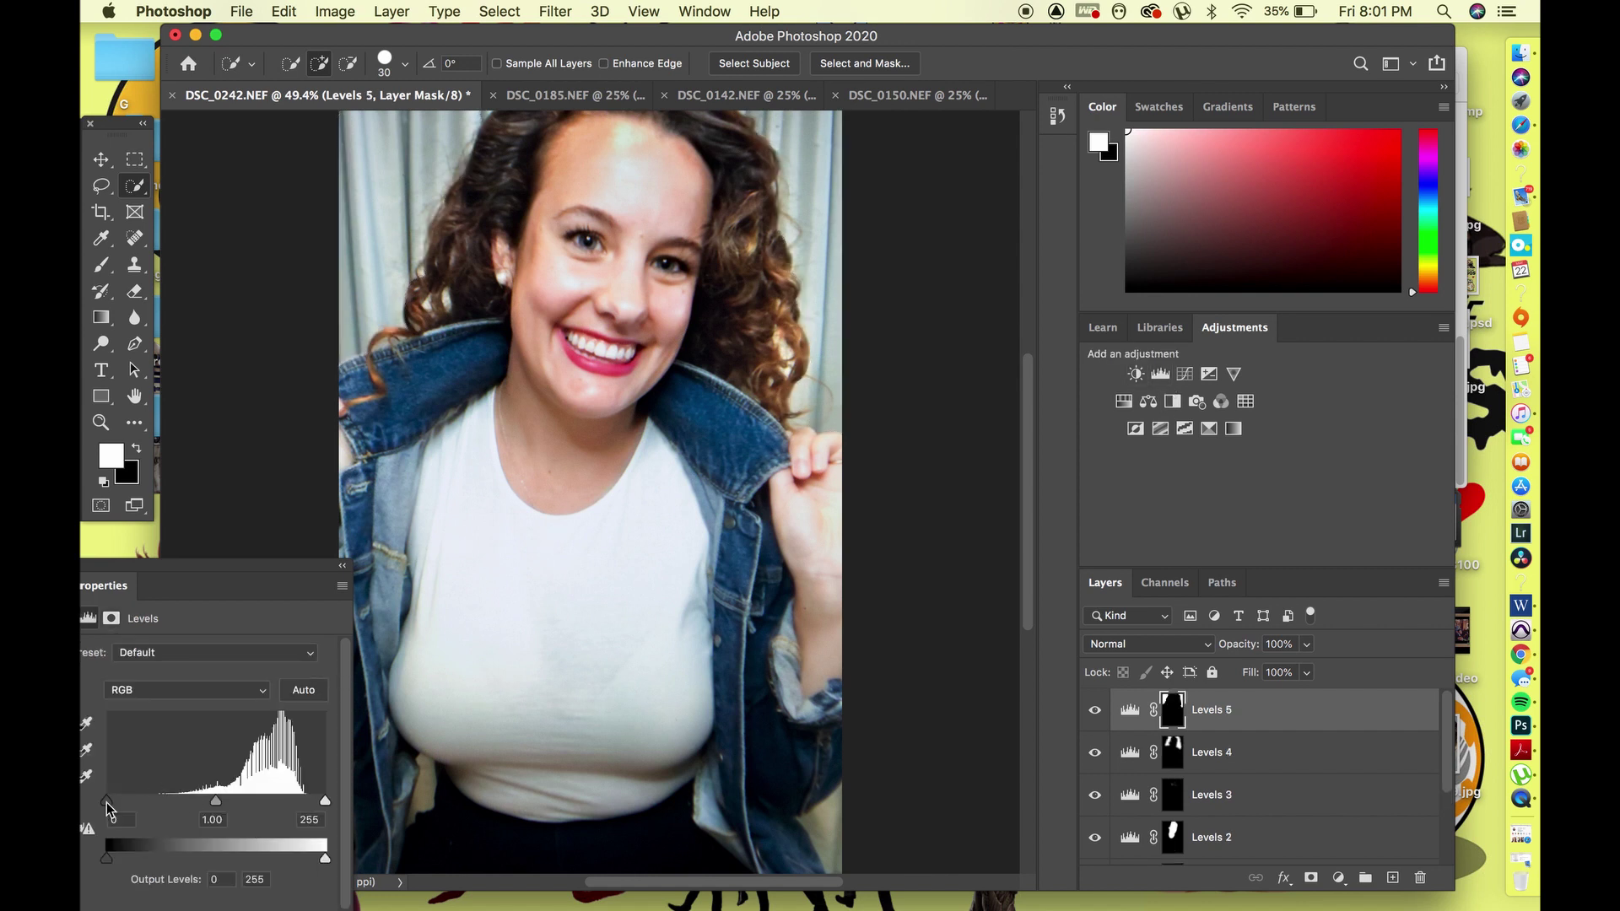
{"action": "left_click_drag", "start_coordinate": [107, 802], "coordinate": [170, 802]}
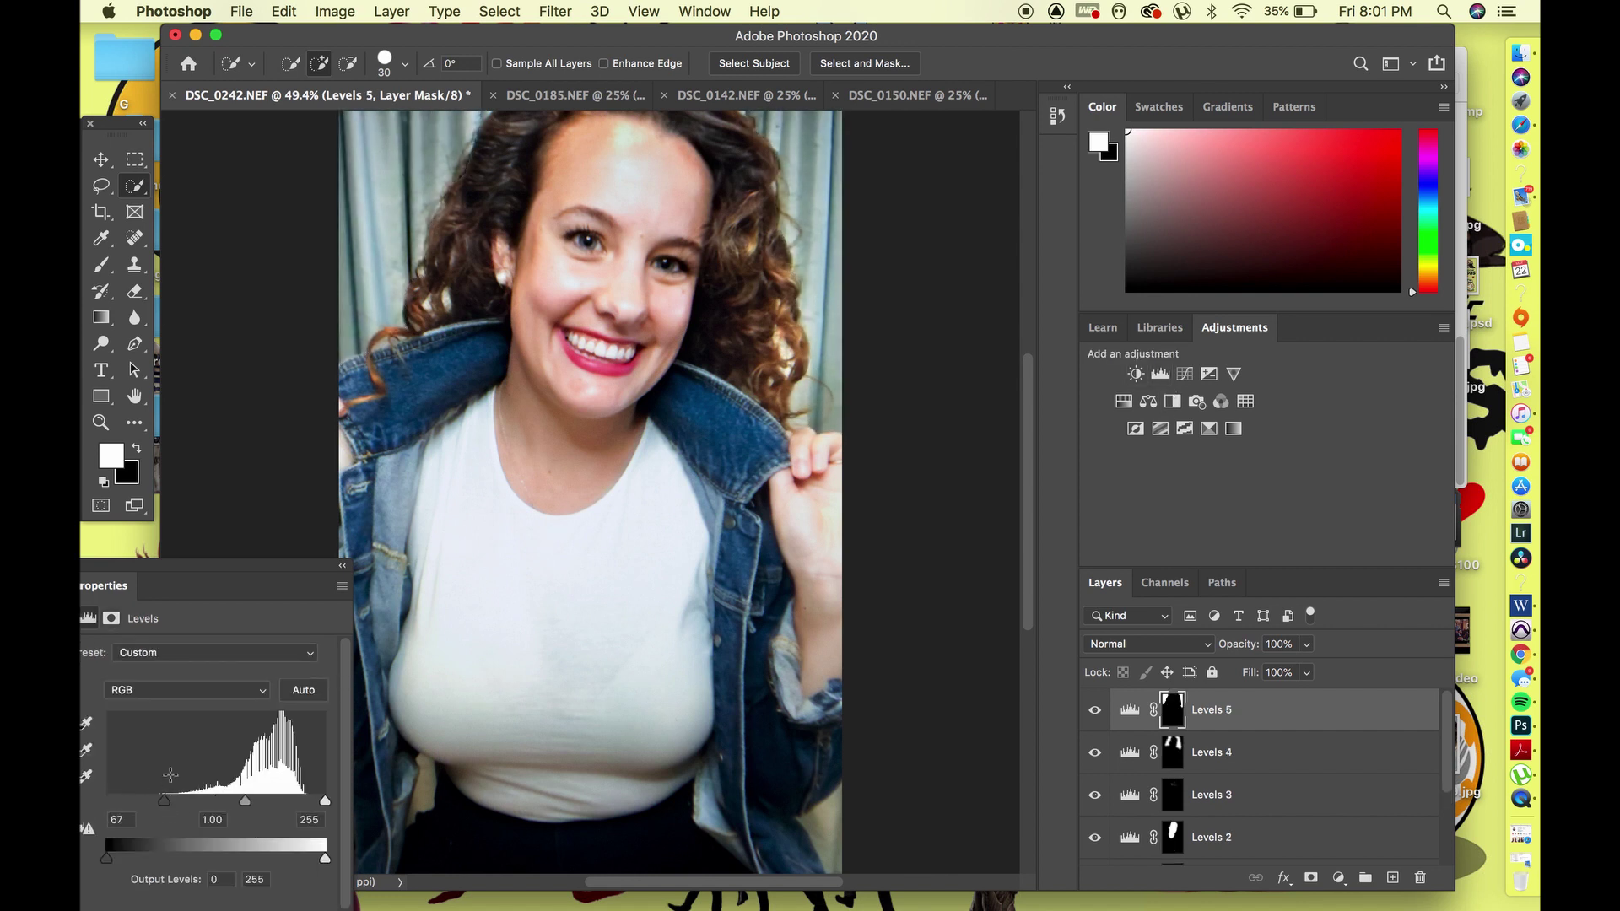
{"action": "left_click_drag", "start_coordinate": [325, 801], "coordinate": [304, 801]}
{"action": "left_click", "coordinate": [109, 620]}
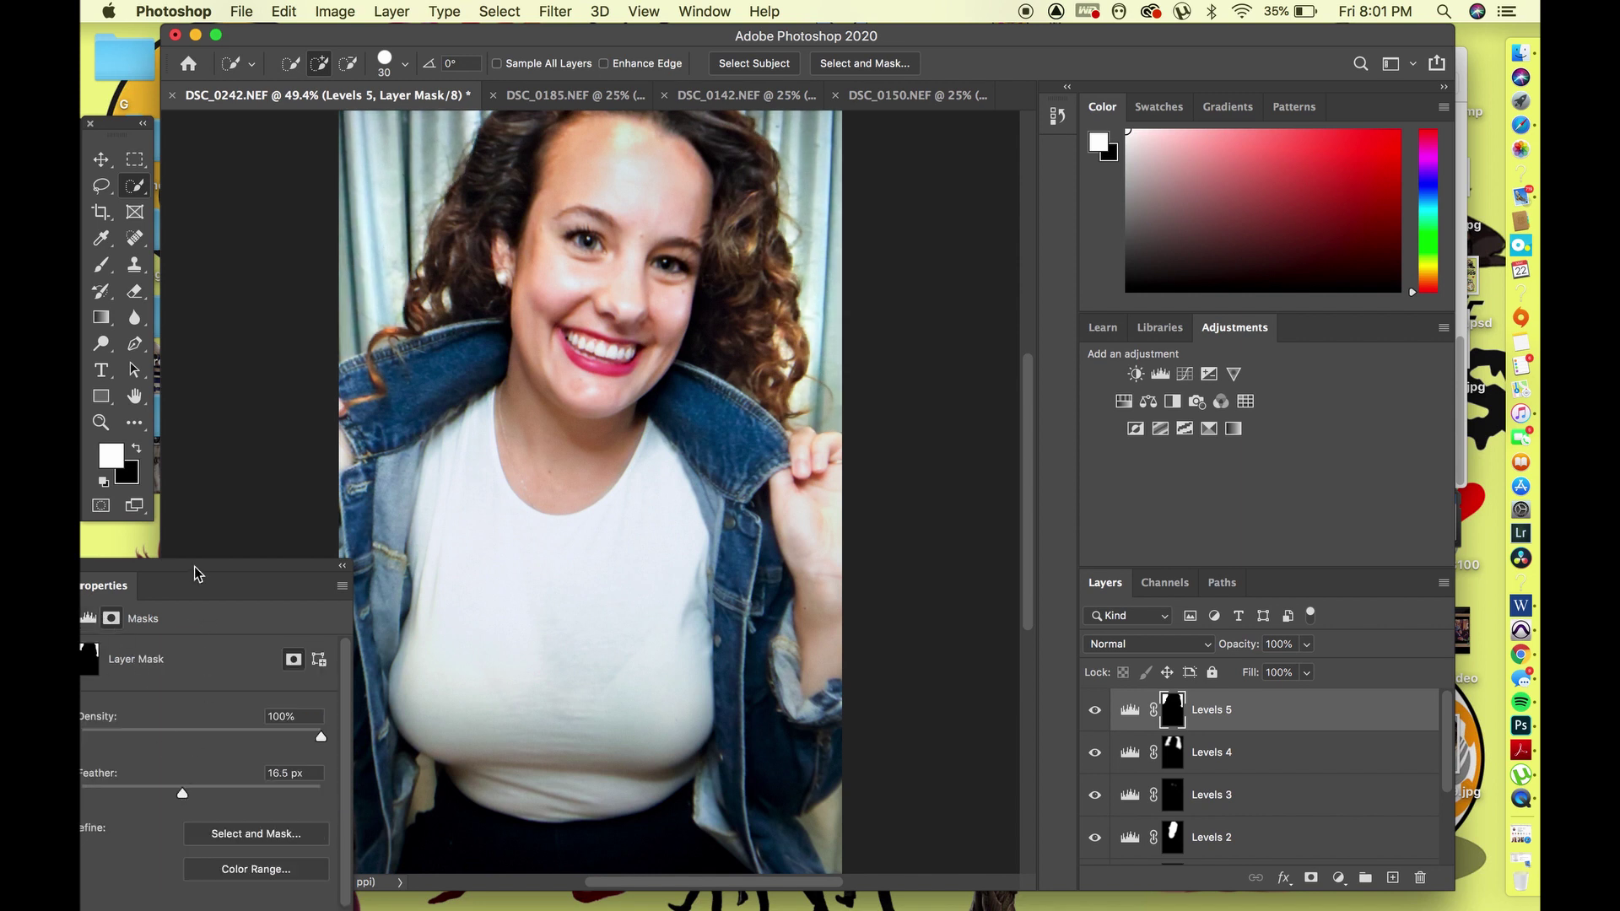
Close the Properties panel and the DSC_0242 document, leaving DSC_0185 showing
{"action": "left_click_drag", "start_coordinate": [194, 565], "coordinate": [256, 565]}
{"action": "left_click", "coordinate": [135, 567]}
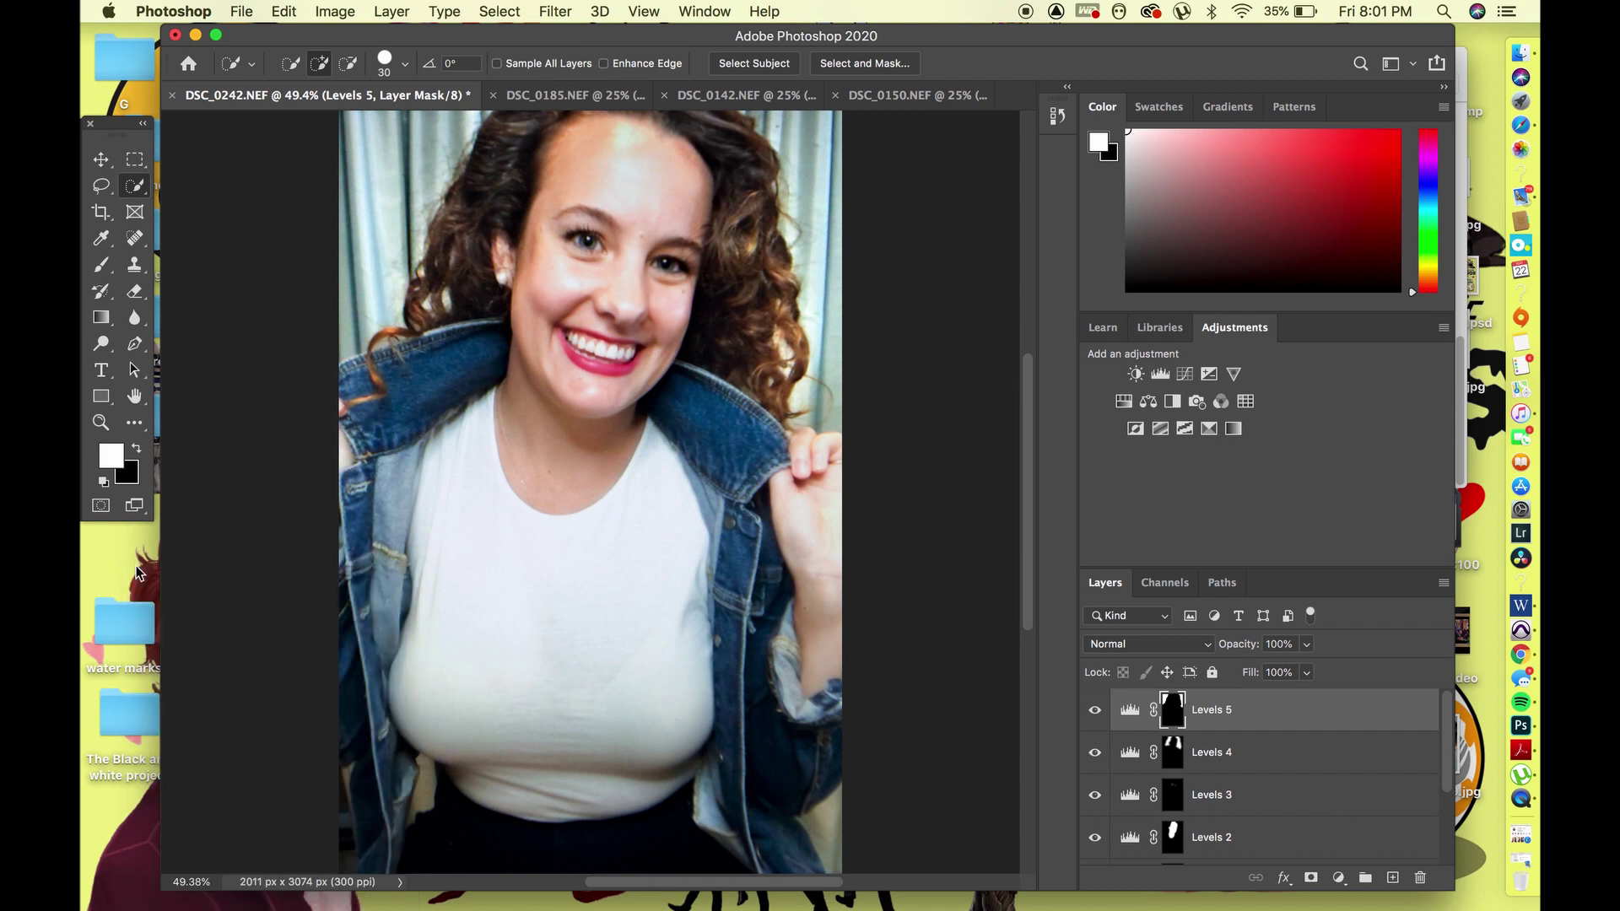
{"action": "key", "text": "super+w"}
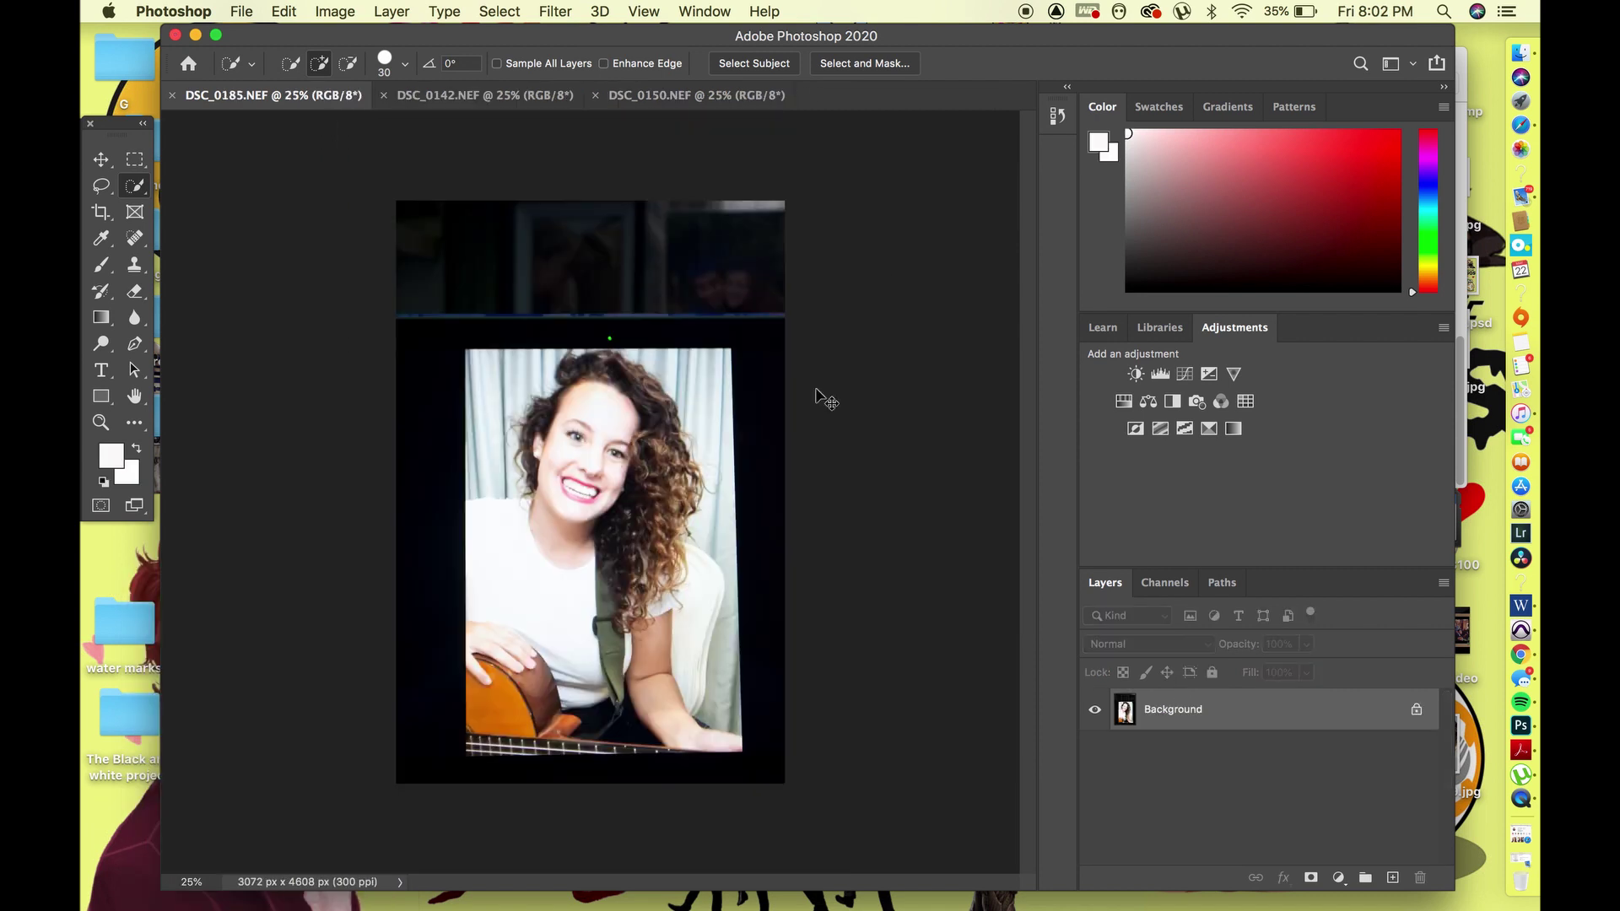
Darken DSC_0185 with a Brightness/Contrast layer at about -58 and an 18.7 px mask feather
{"action": "key", "text": "super+equal"}
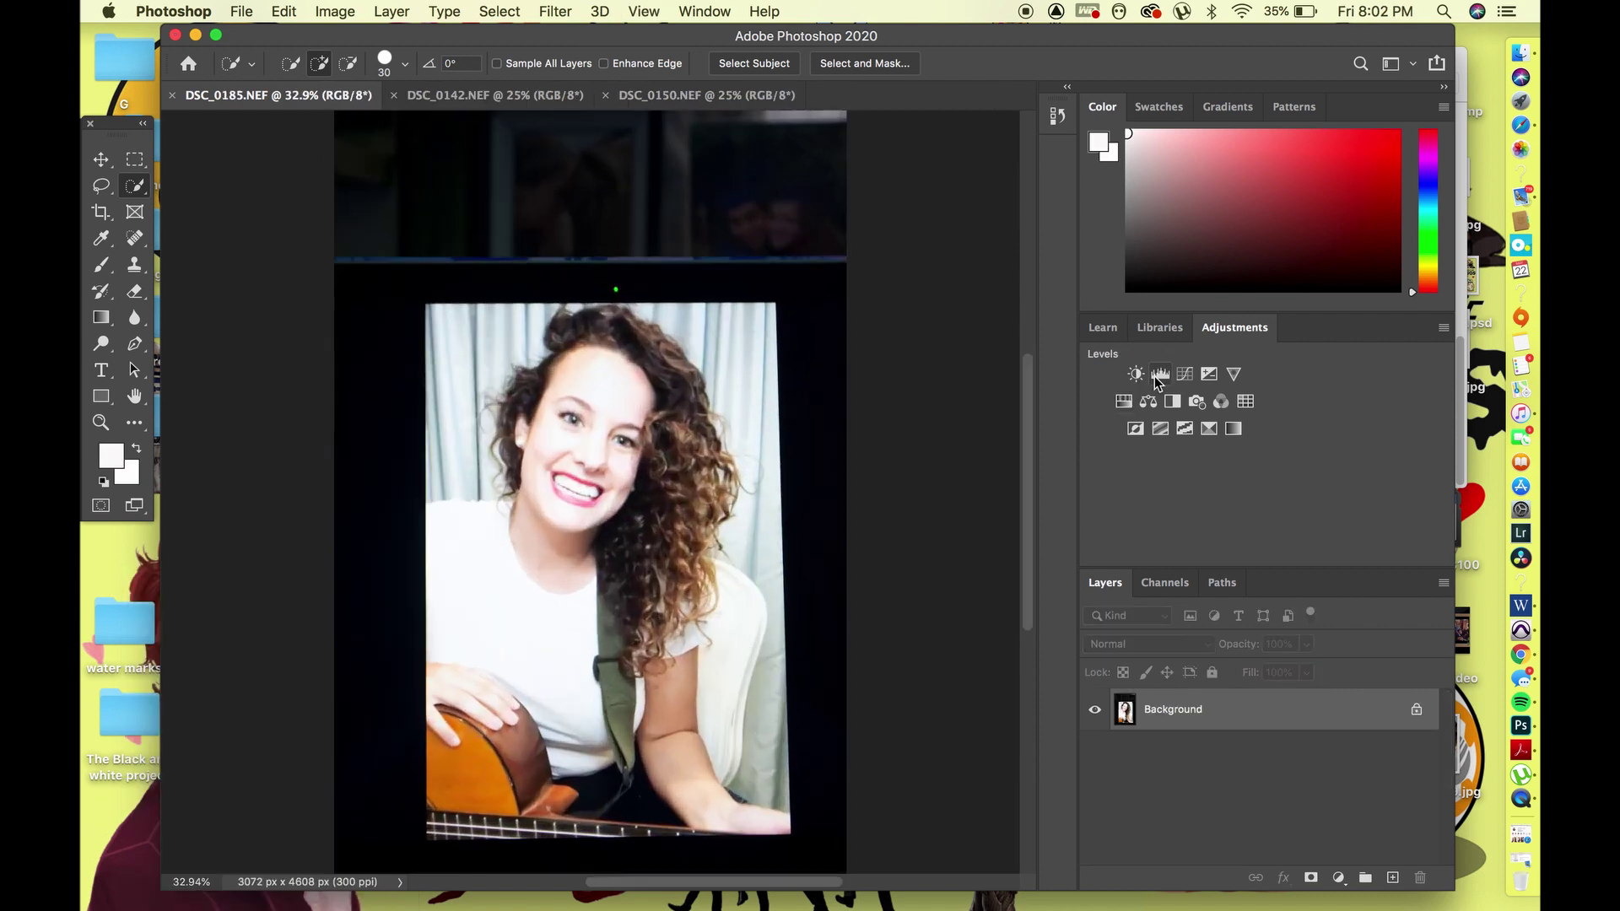
{"action": "left_click", "coordinate": [1136, 374]}
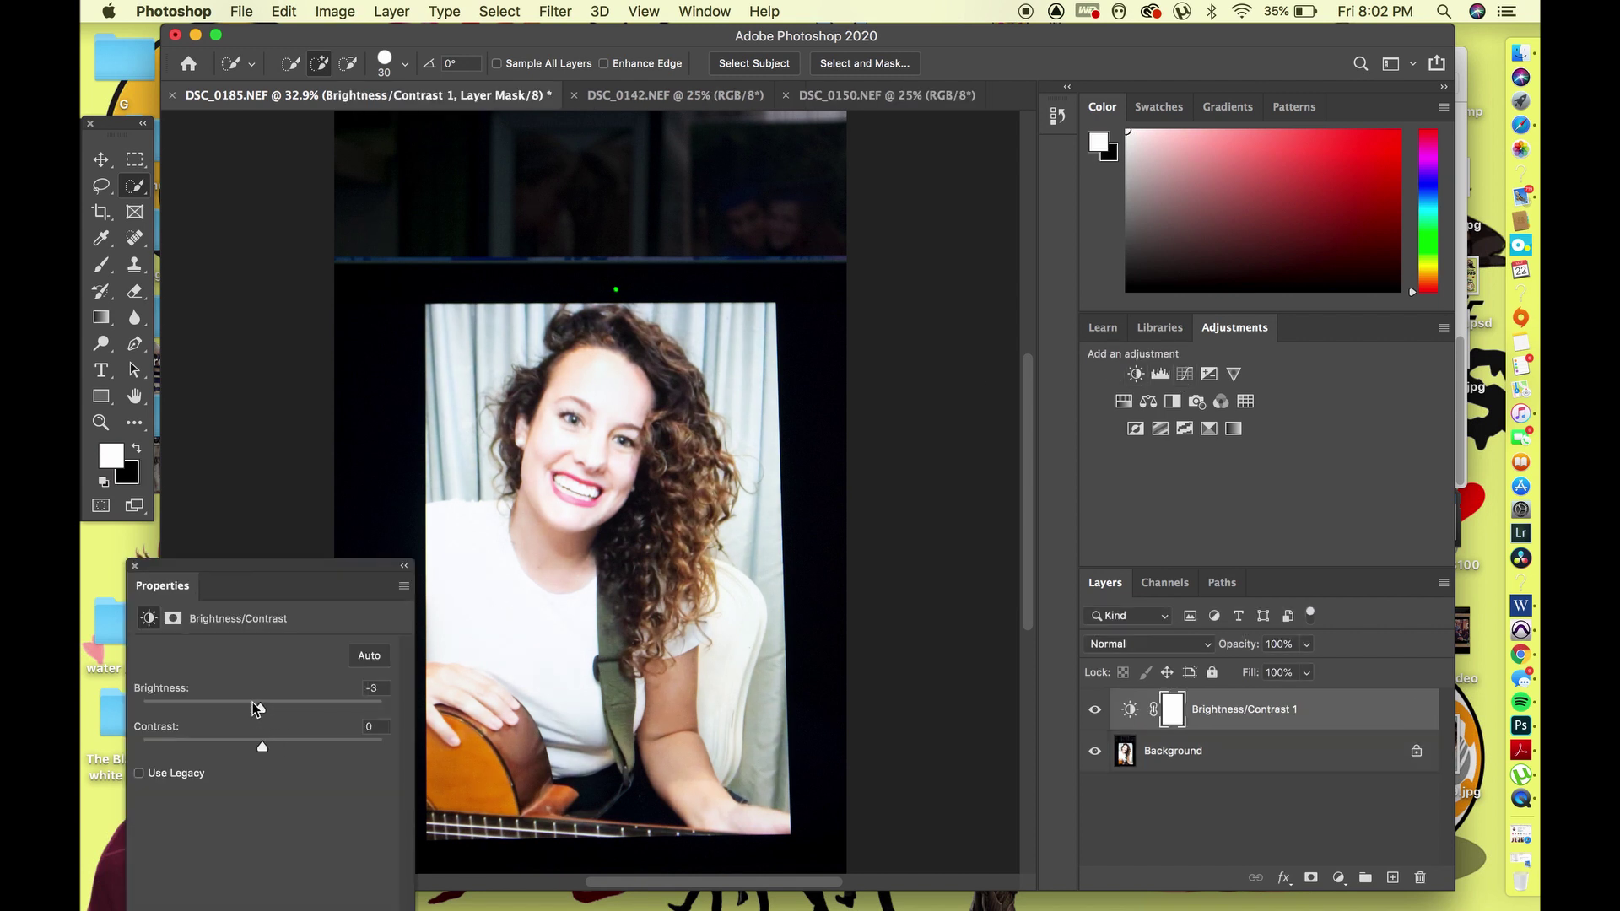
{"action": "left_click_drag", "start_coordinate": [252, 702], "coordinate": [217, 707]}
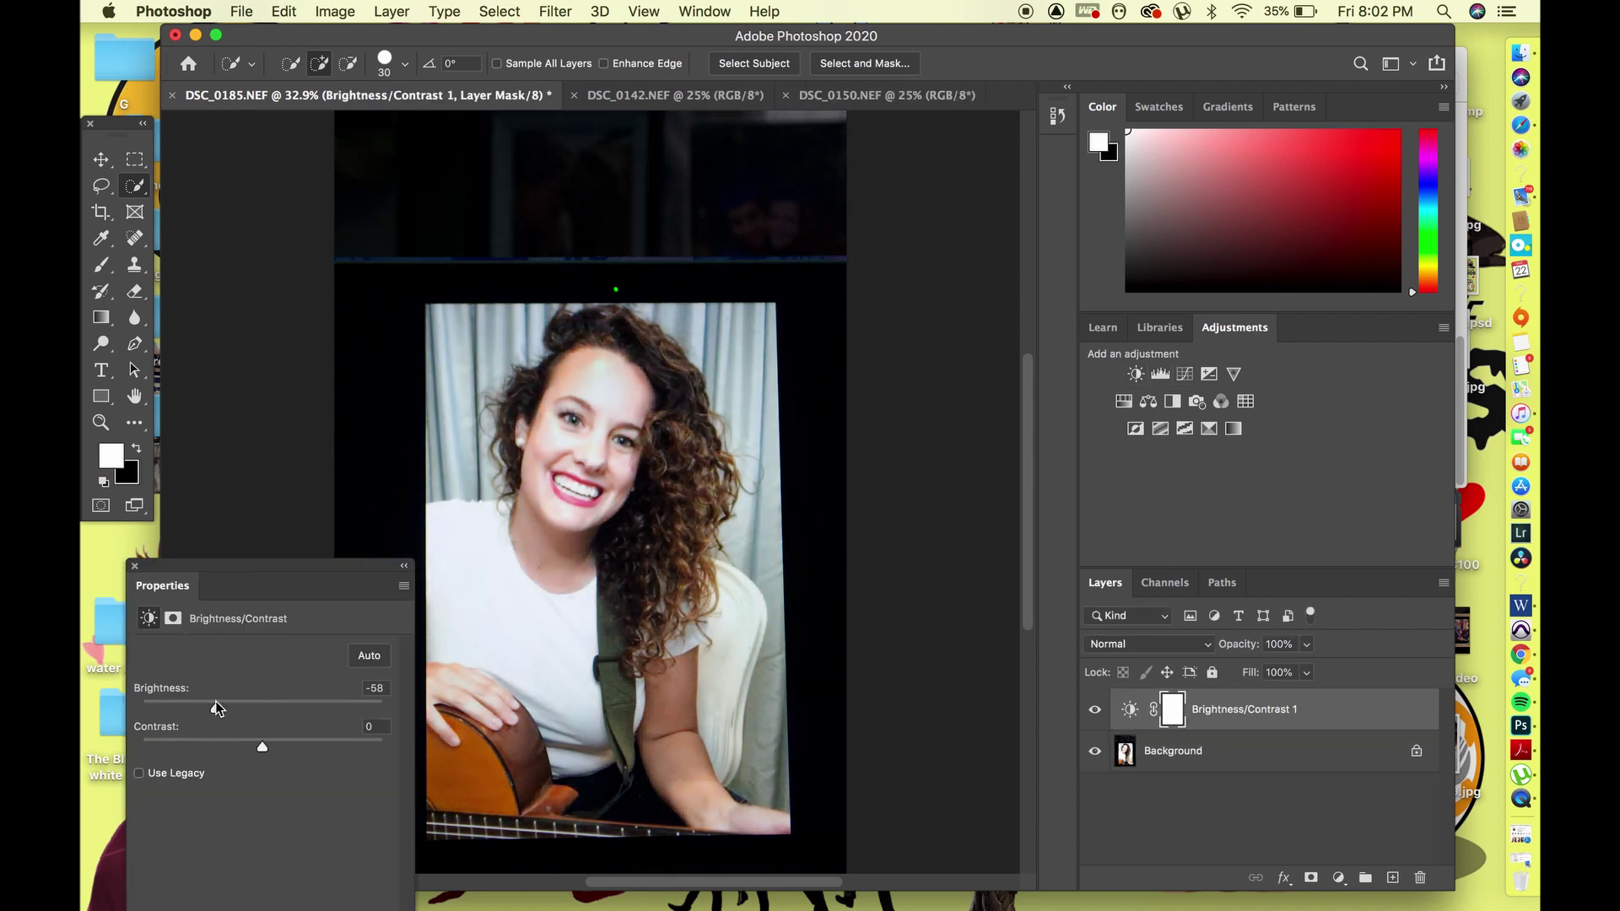
{"action": "left_click", "coordinate": [173, 618]}
{"action": "left_click", "coordinate": [249, 789]}
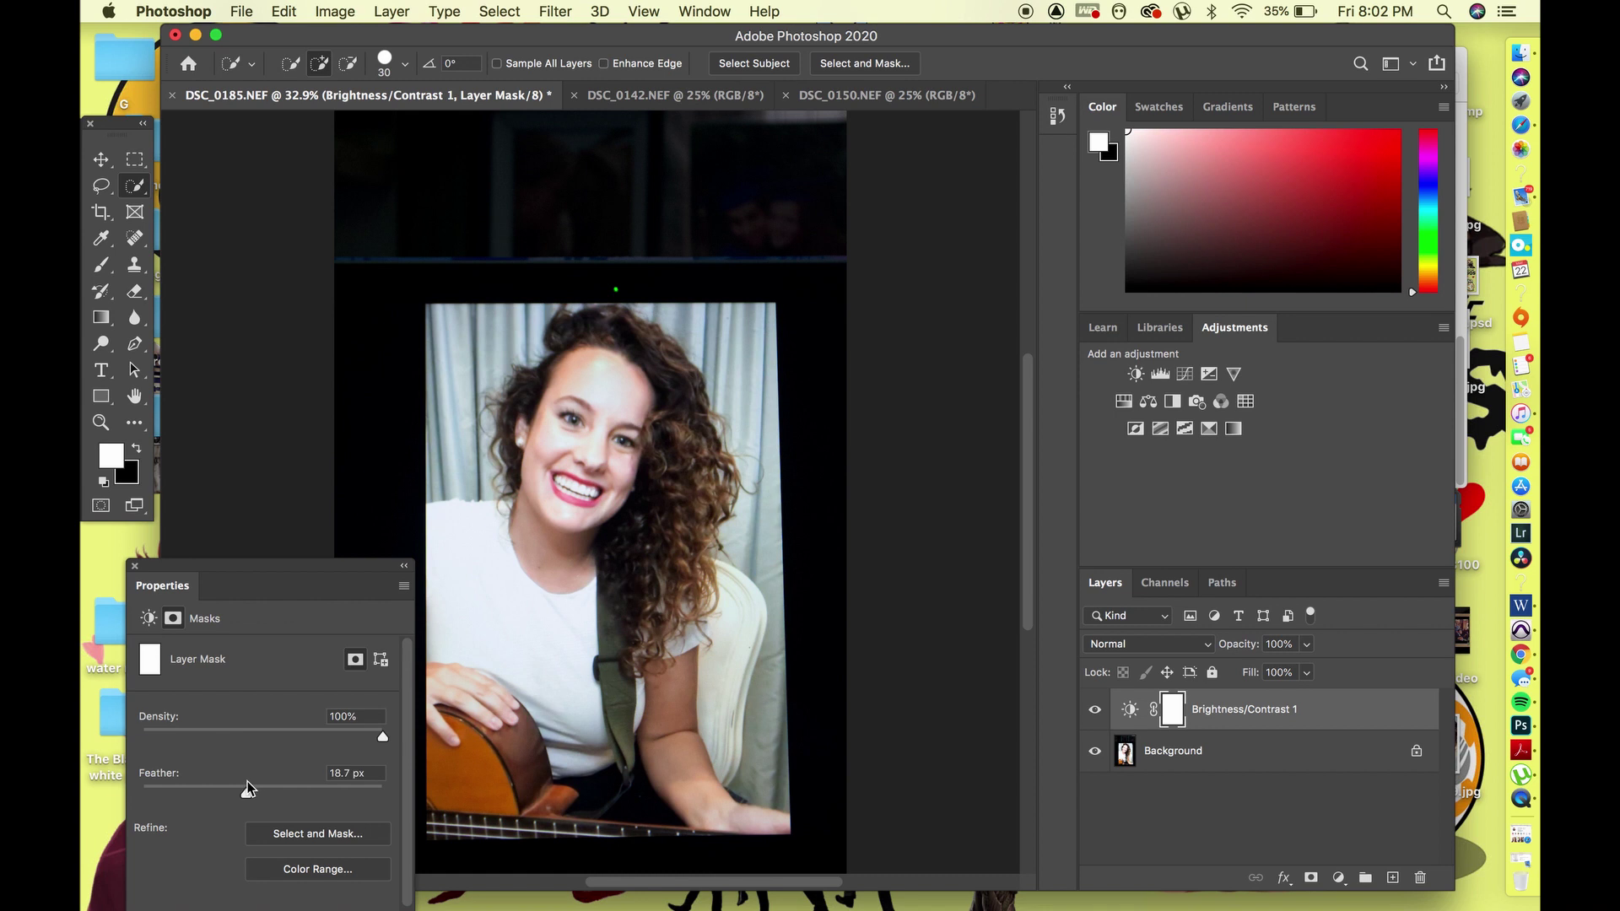
{"action": "left_click", "coordinate": [133, 562]}
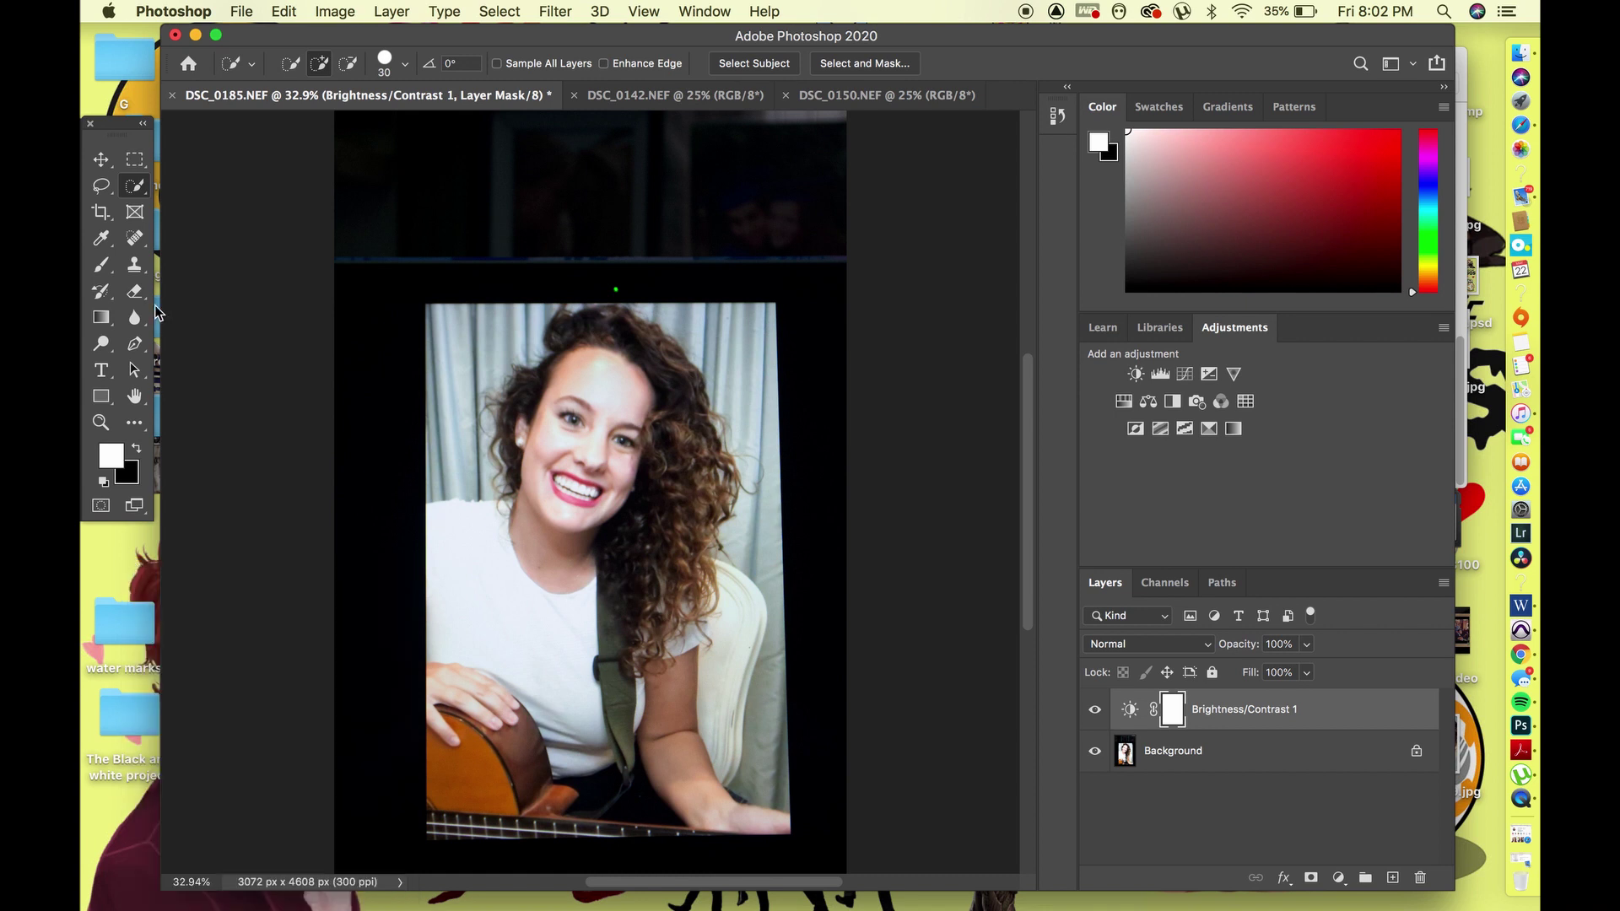
Crop DSC_0185 to 2046 × 3119 px, trimming the dark top and sides
{"action": "left_click", "coordinate": [101, 212]}
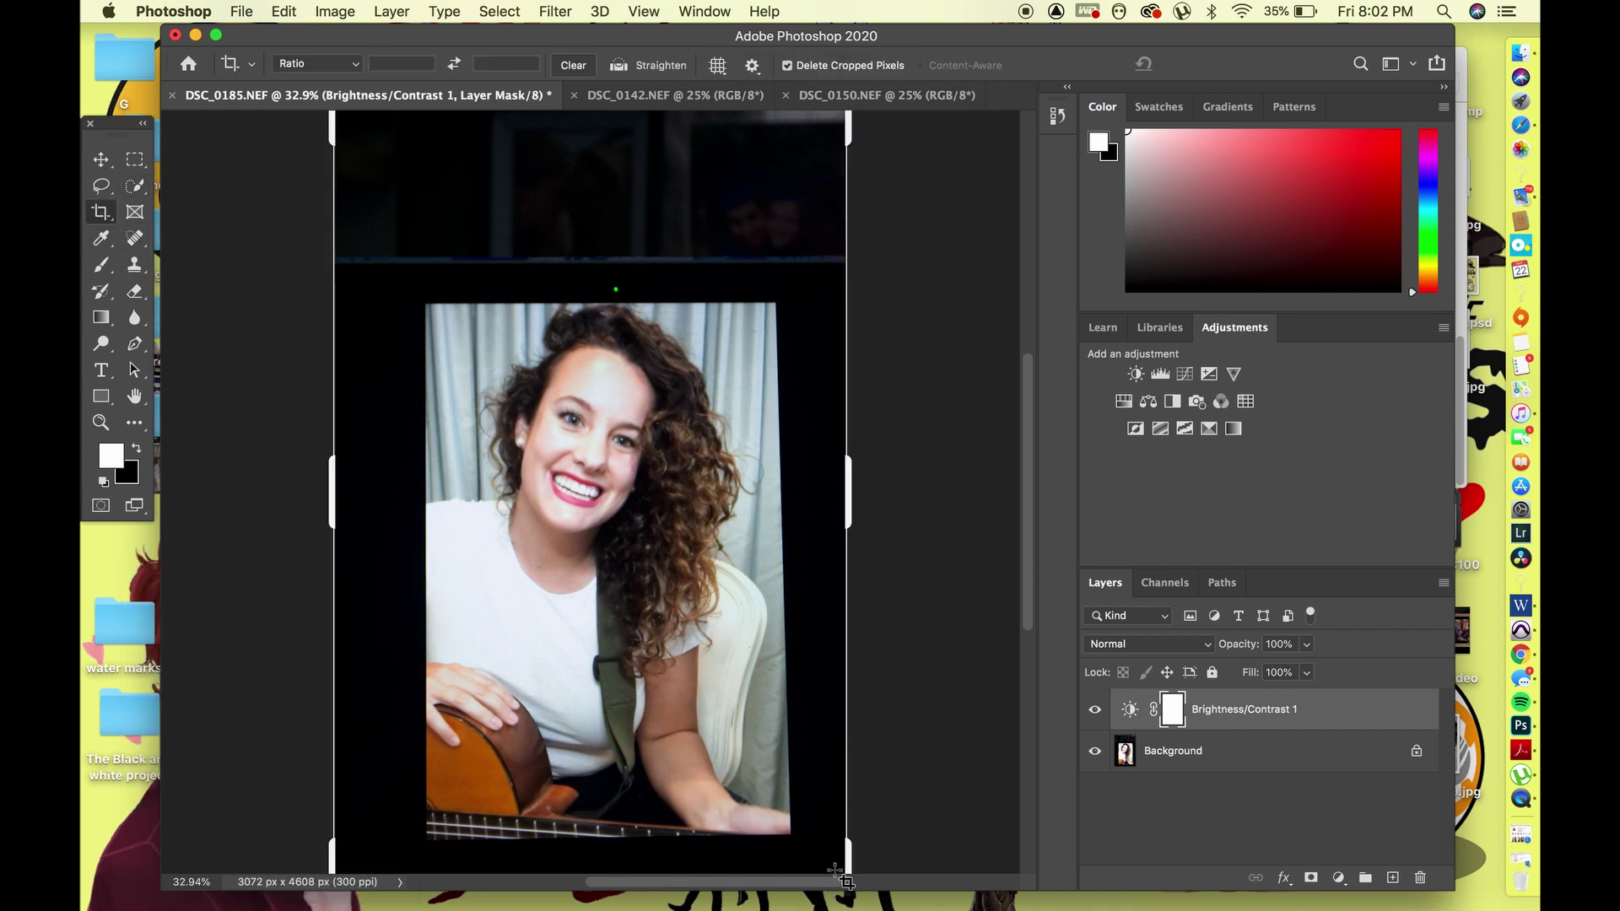
{"action": "left_click_drag", "start_coordinate": [845, 880], "coordinate": [806, 848]}
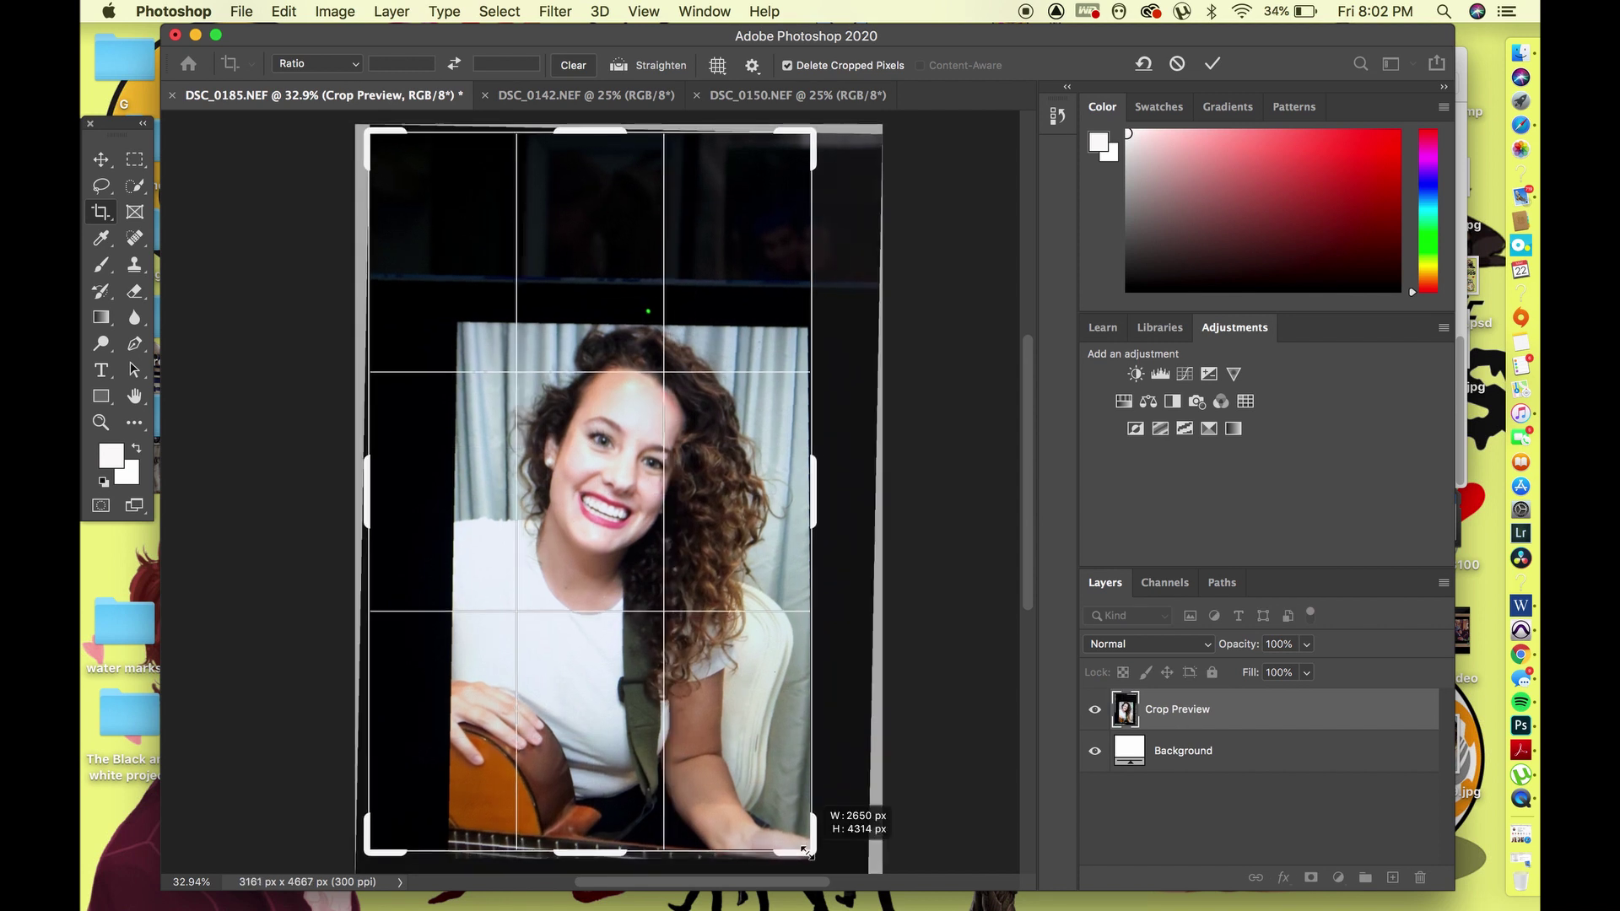
{"action": "left_click_drag", "start_coordinate": [385, 854], "coordinate": [408, 854]}
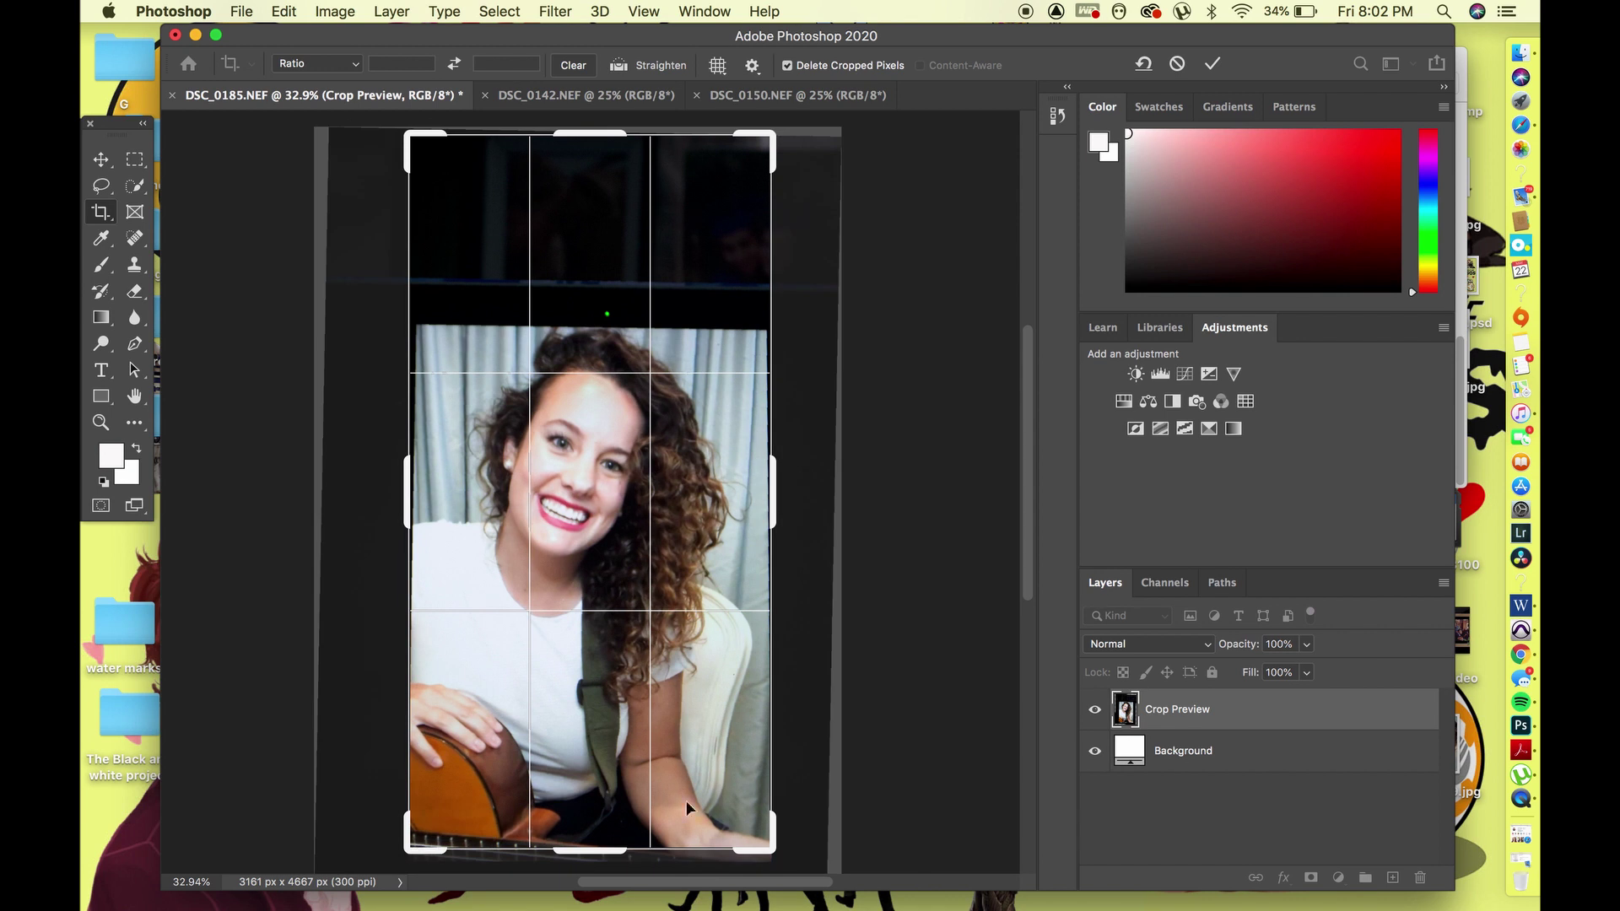
{"action": "left_click_drag", "start_coordinate": [600, 133], "coordinate": [609, 230]}
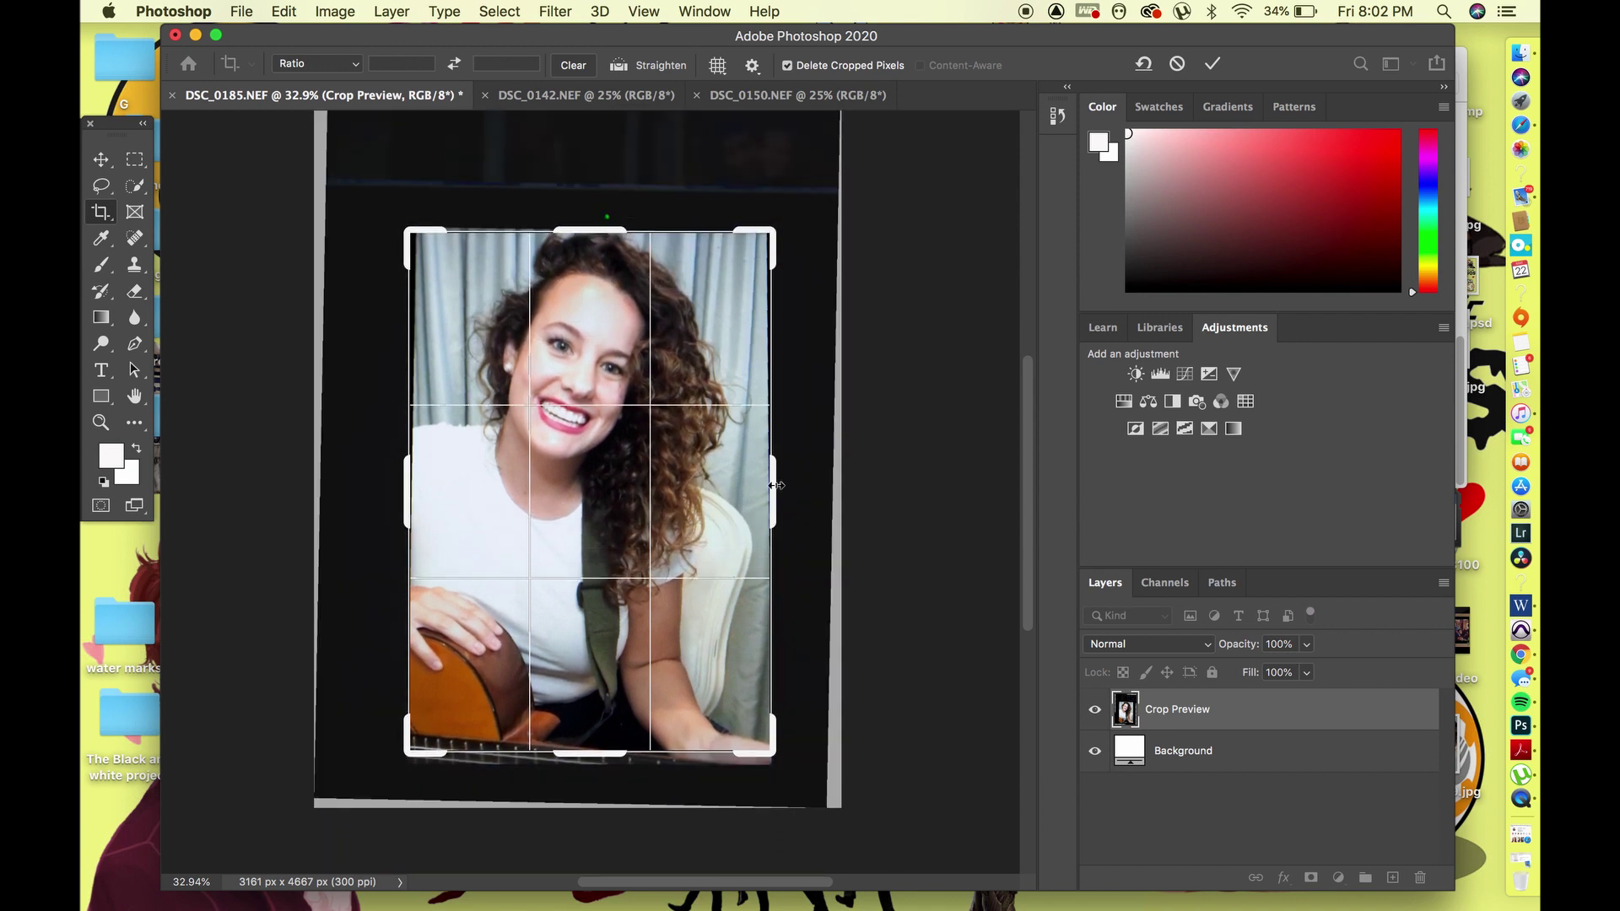
{"action": "left_click_drag", "start_coordinate": [776, 485], "coordinate": [769, 485]}
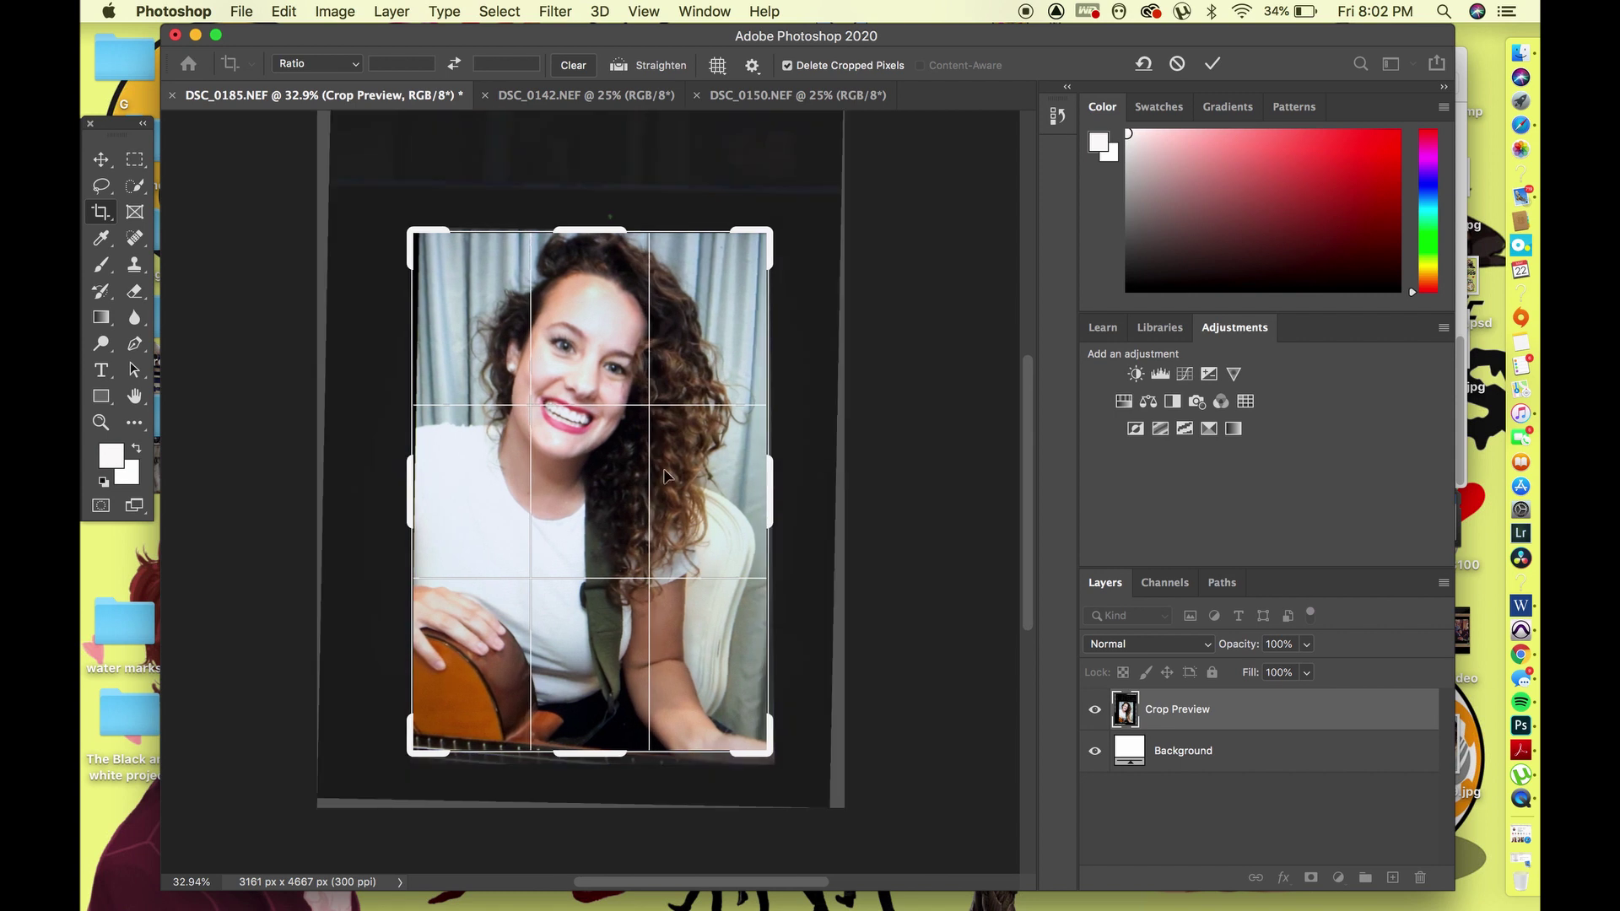
{"action": "left_click_drag", "start_coordinate": [416, 500], "coordinate": [430, 500]}
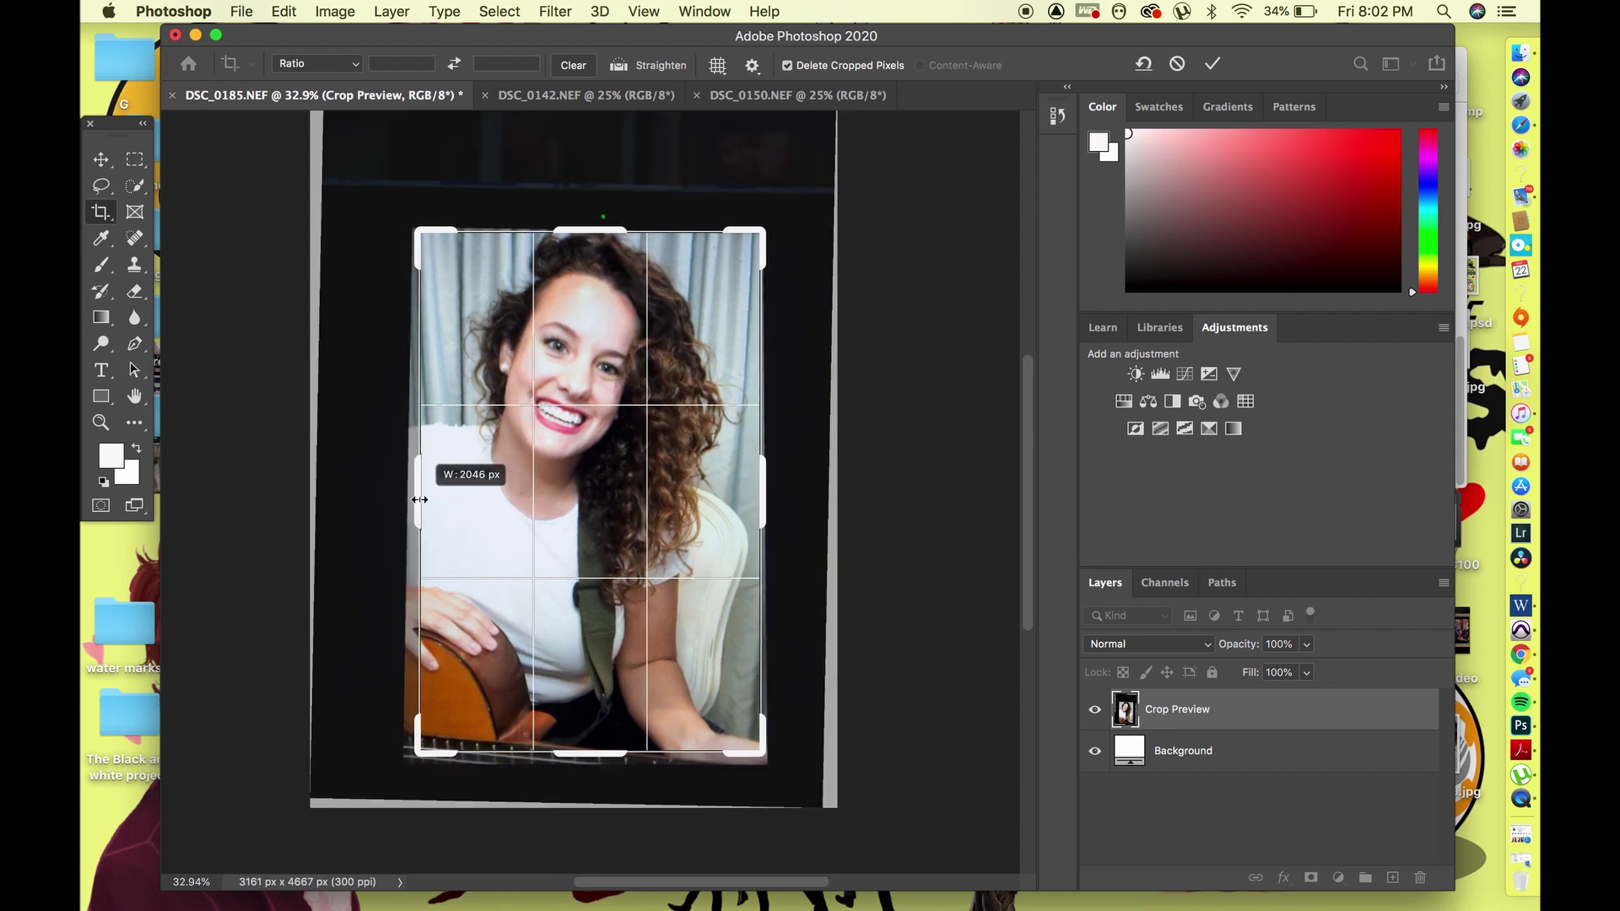
{"action": "left_click", "coordinate": [1206, 65]}
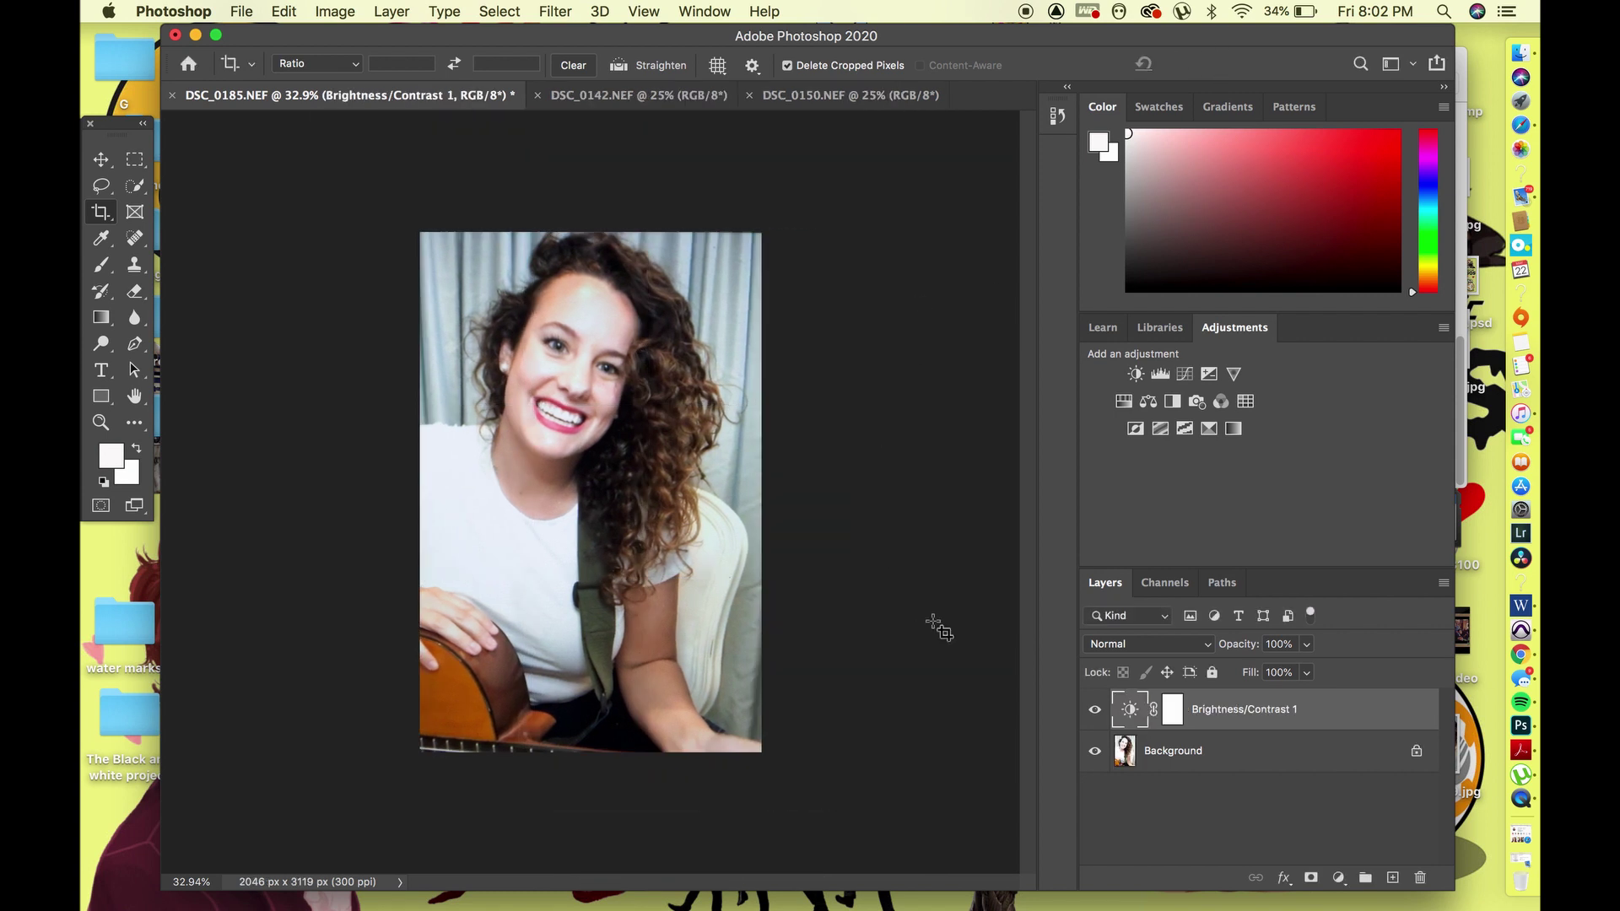
Select the face and add a Levels layer that deepens its shadows
{"action": "key", "text": "super+0"}
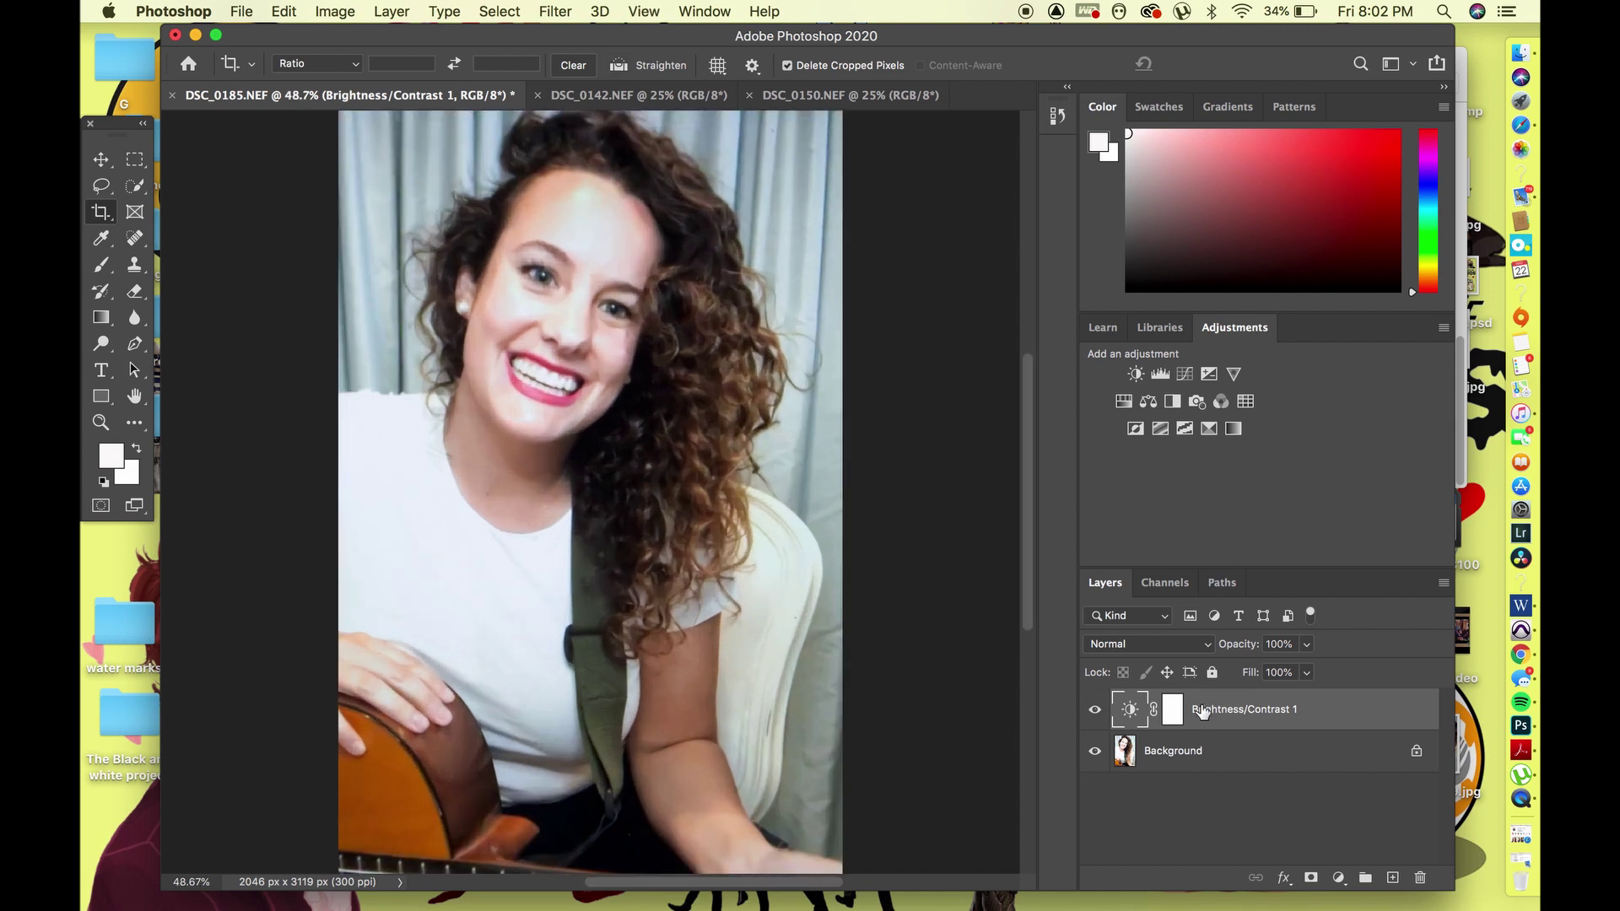
{"action": "left_click", "coordinate": [134, 185]}
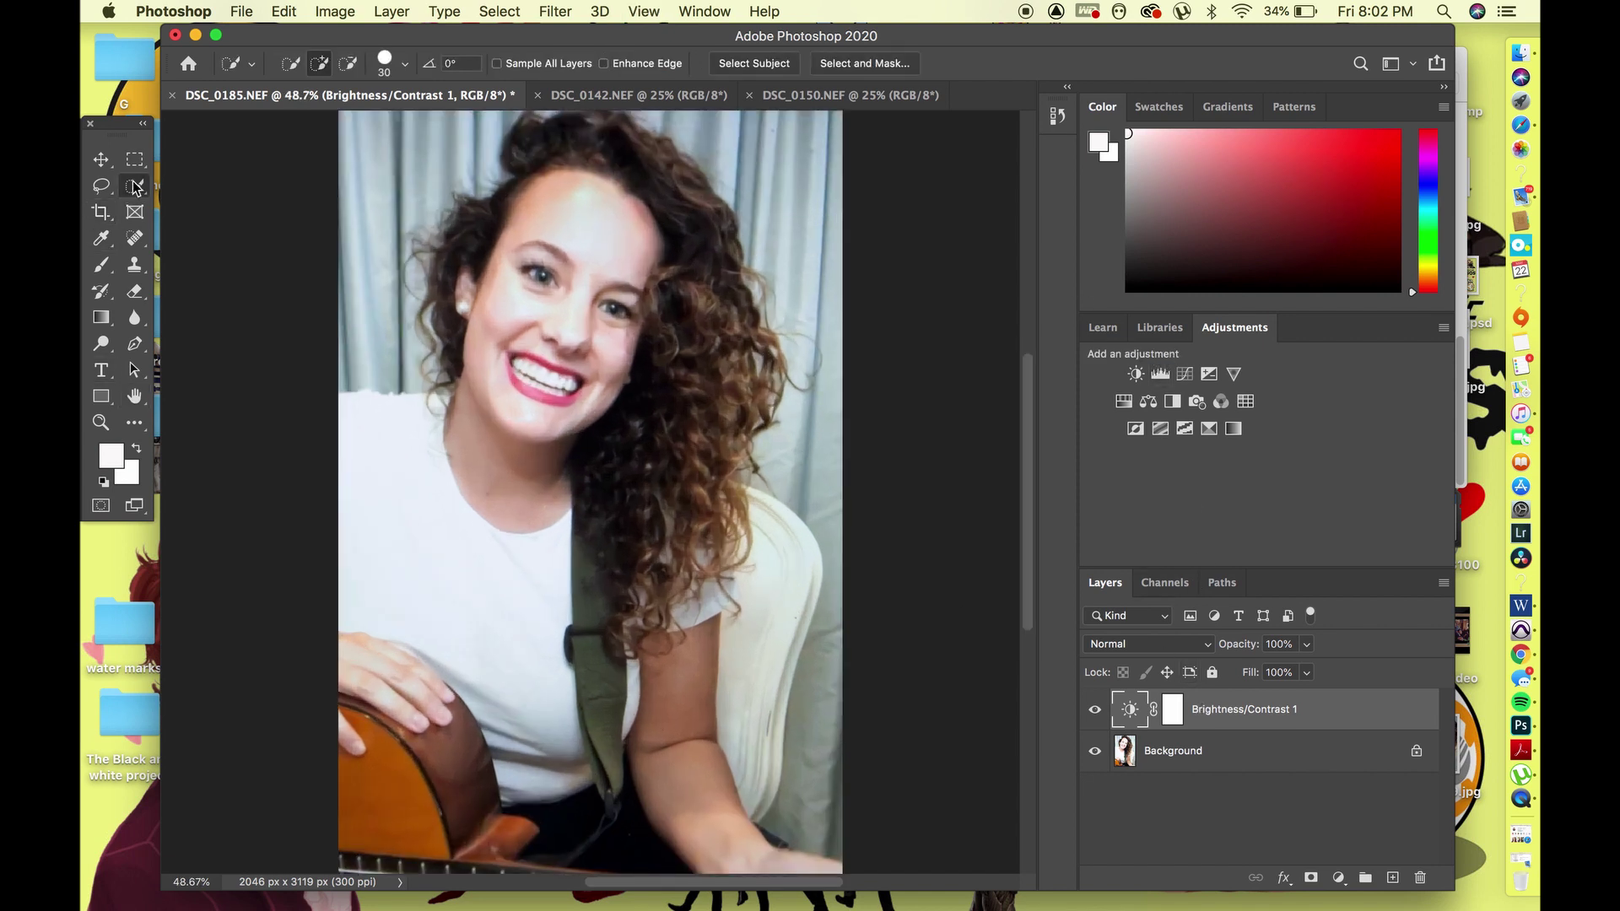
{"action": "left_click_drag", "start_coordinate": [544, 194], "coordinate": [549, 338]}
{"action": "left_click", "coordinate": [1160, 374]}
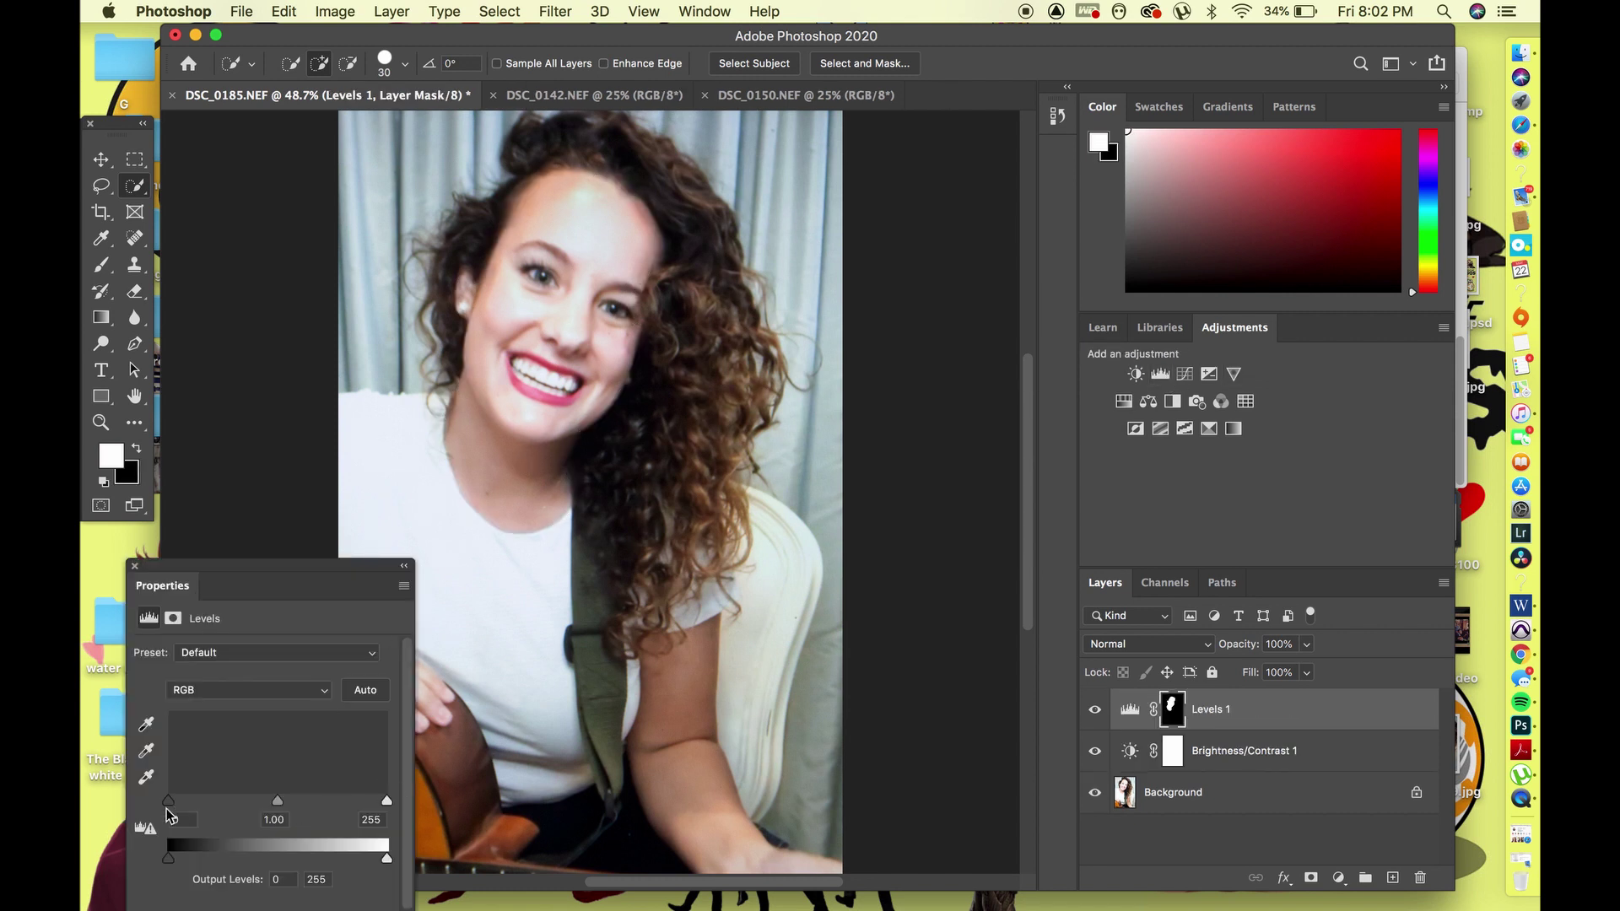
{"action": "left_click_drag", "start_coordinate": [176, 802], "coordinate": [186, 806]}
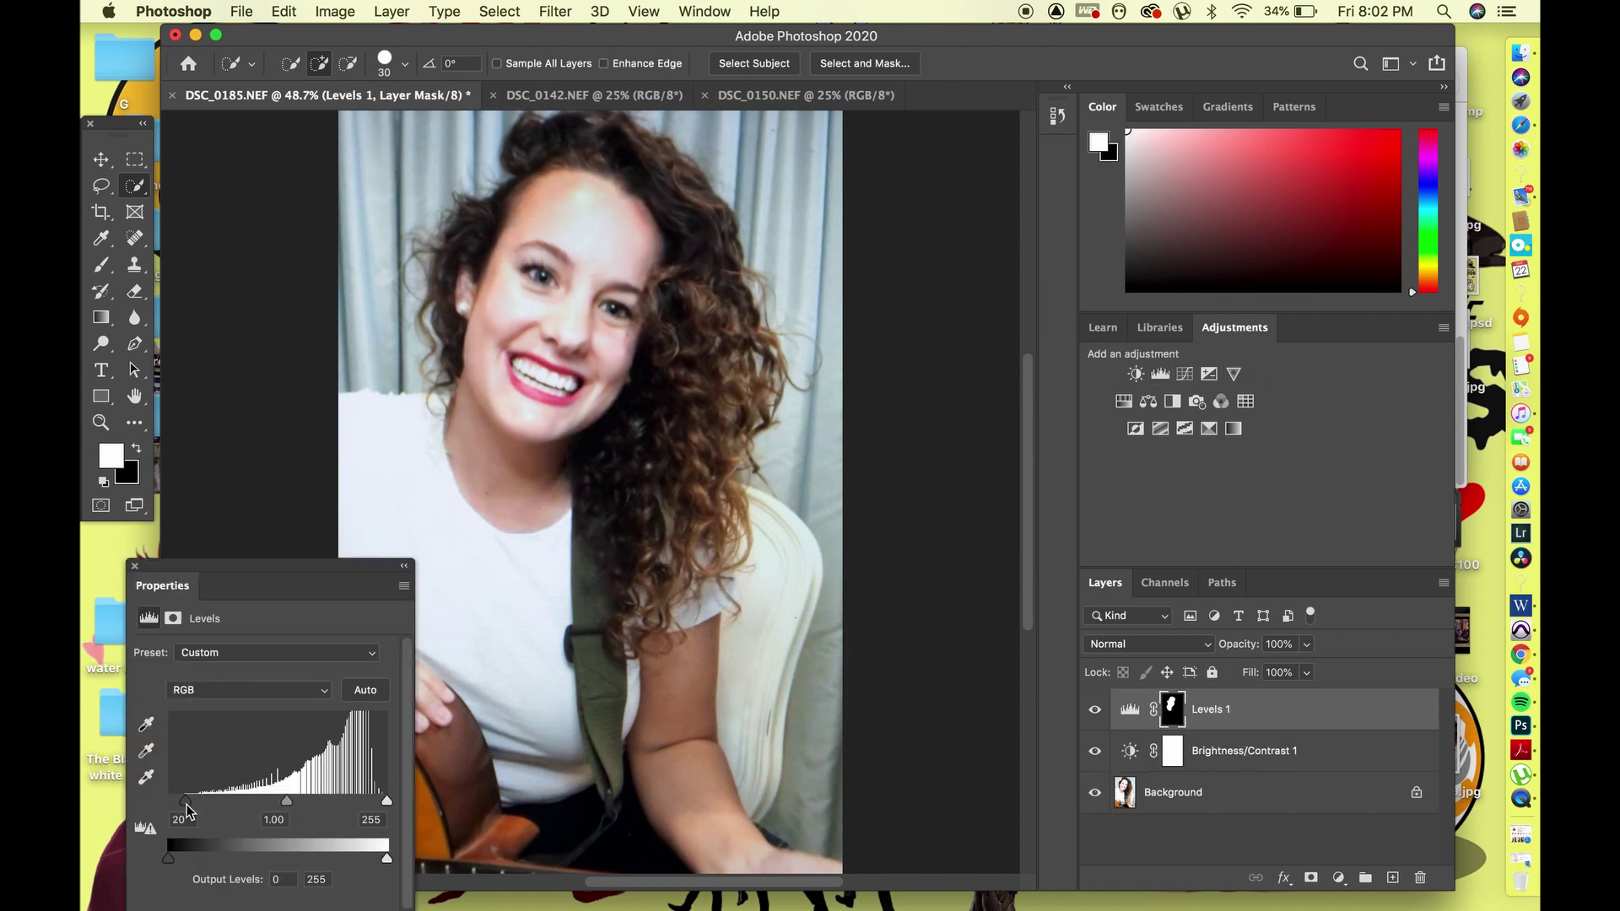
{"action": "left_click", "coordinate": [173, 619]}
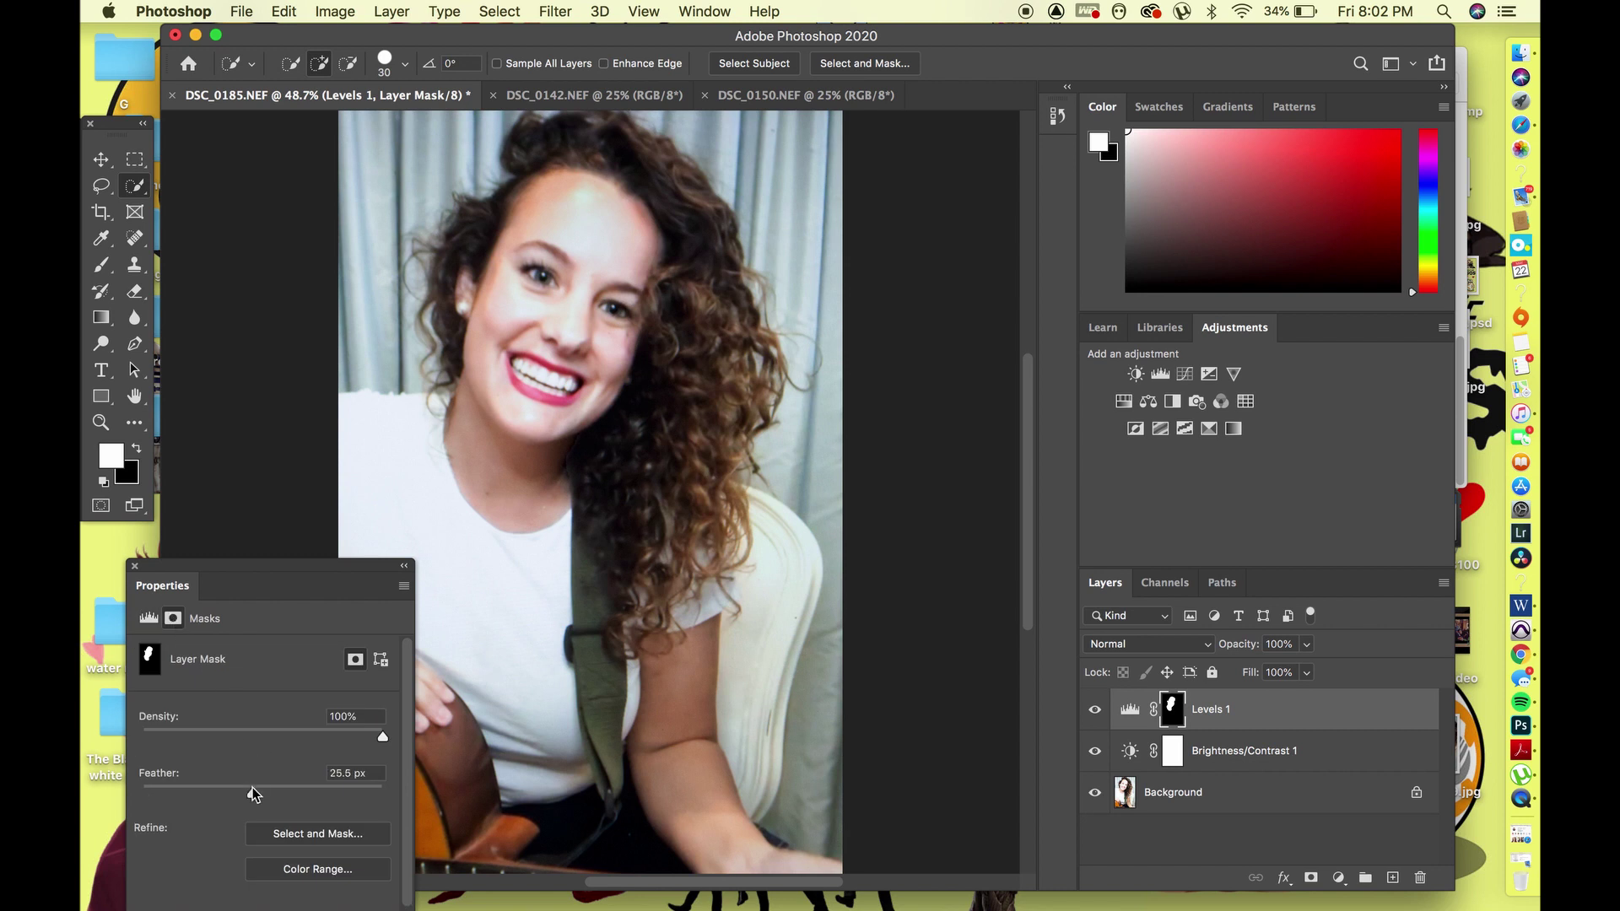
{"action": "left_click", "coordinate": [135, 567]}
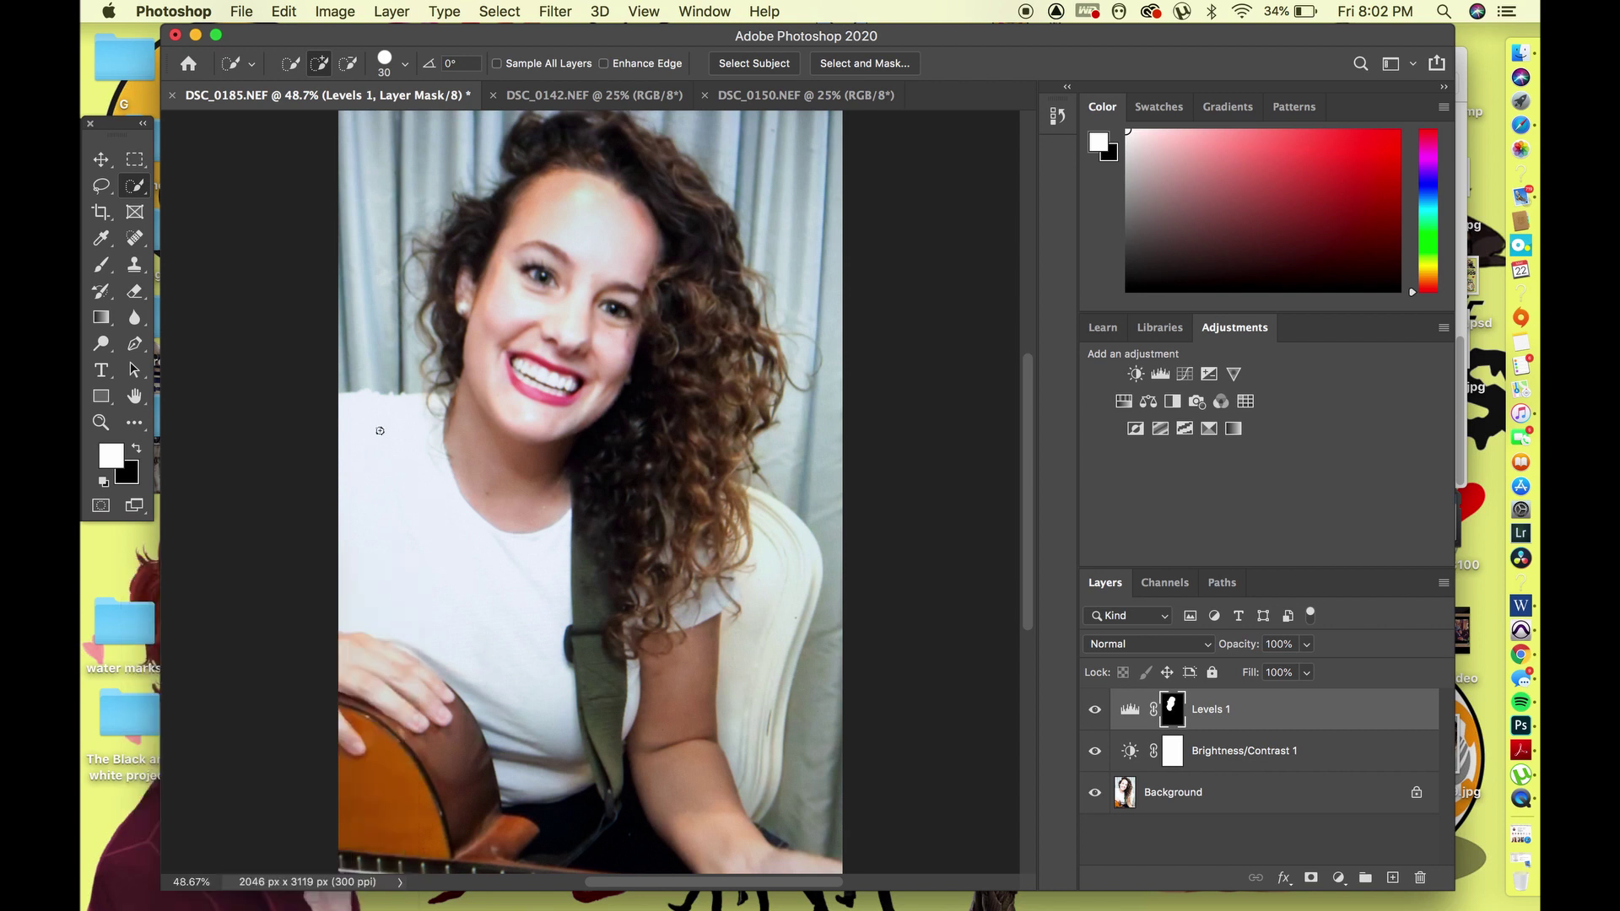
Add Levels 2 with black input 46 and 66.6 px feather, then select the right-hand curly hair
{"action": "left_click", "coordinate": [1161, 373]}
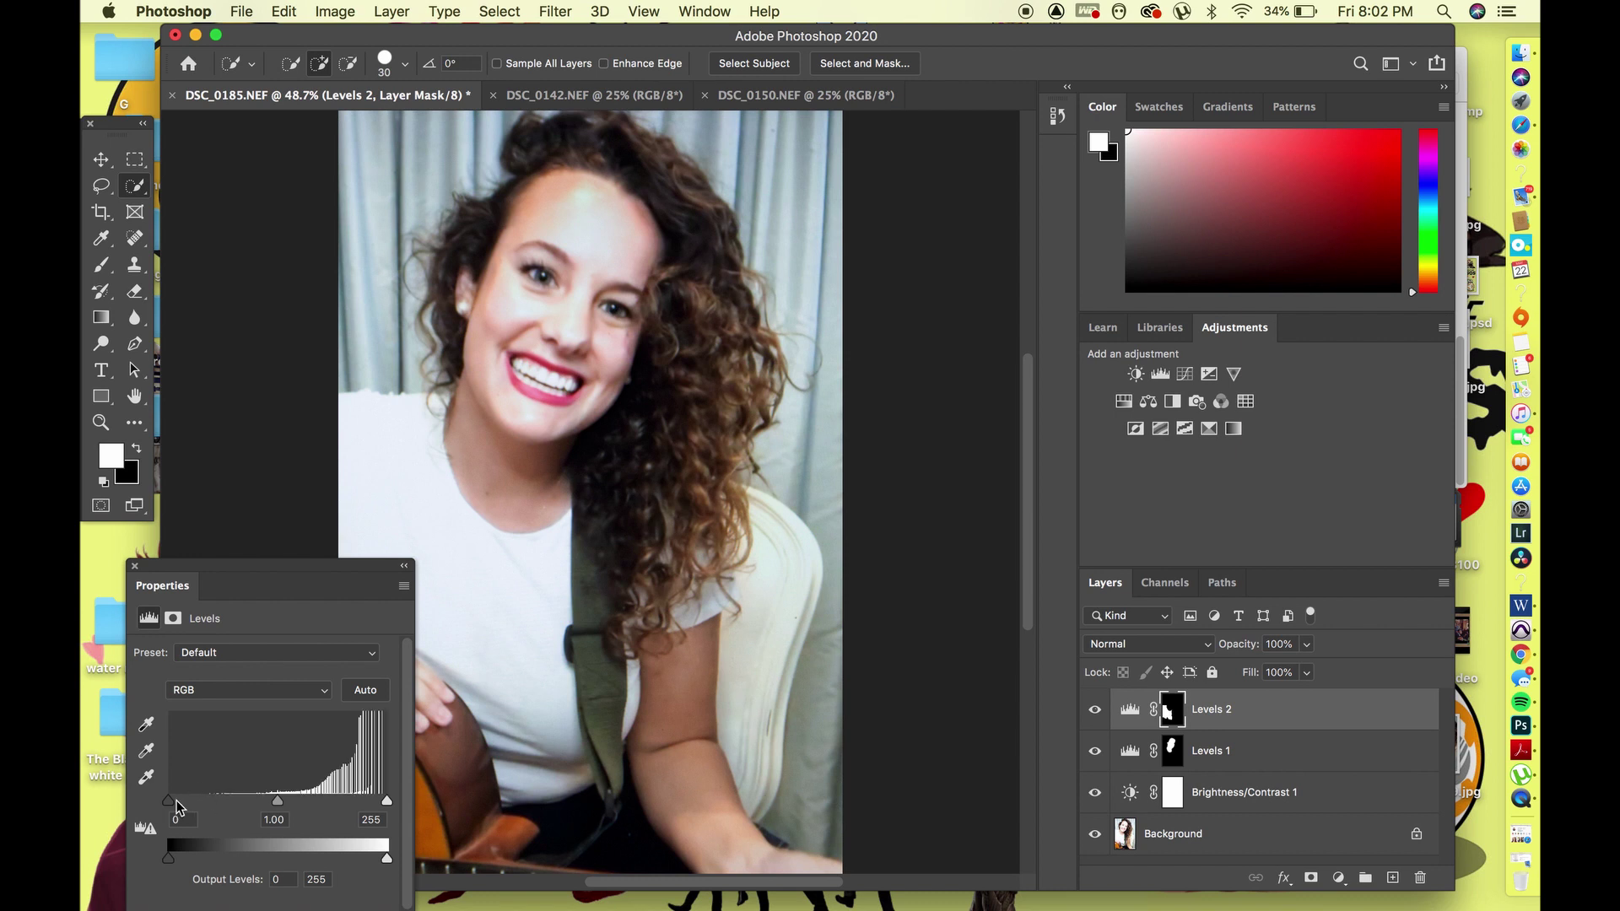
{"action": "left_click_drag", "start_coordinate": [169, 801], "coordinate": [209, 808]}
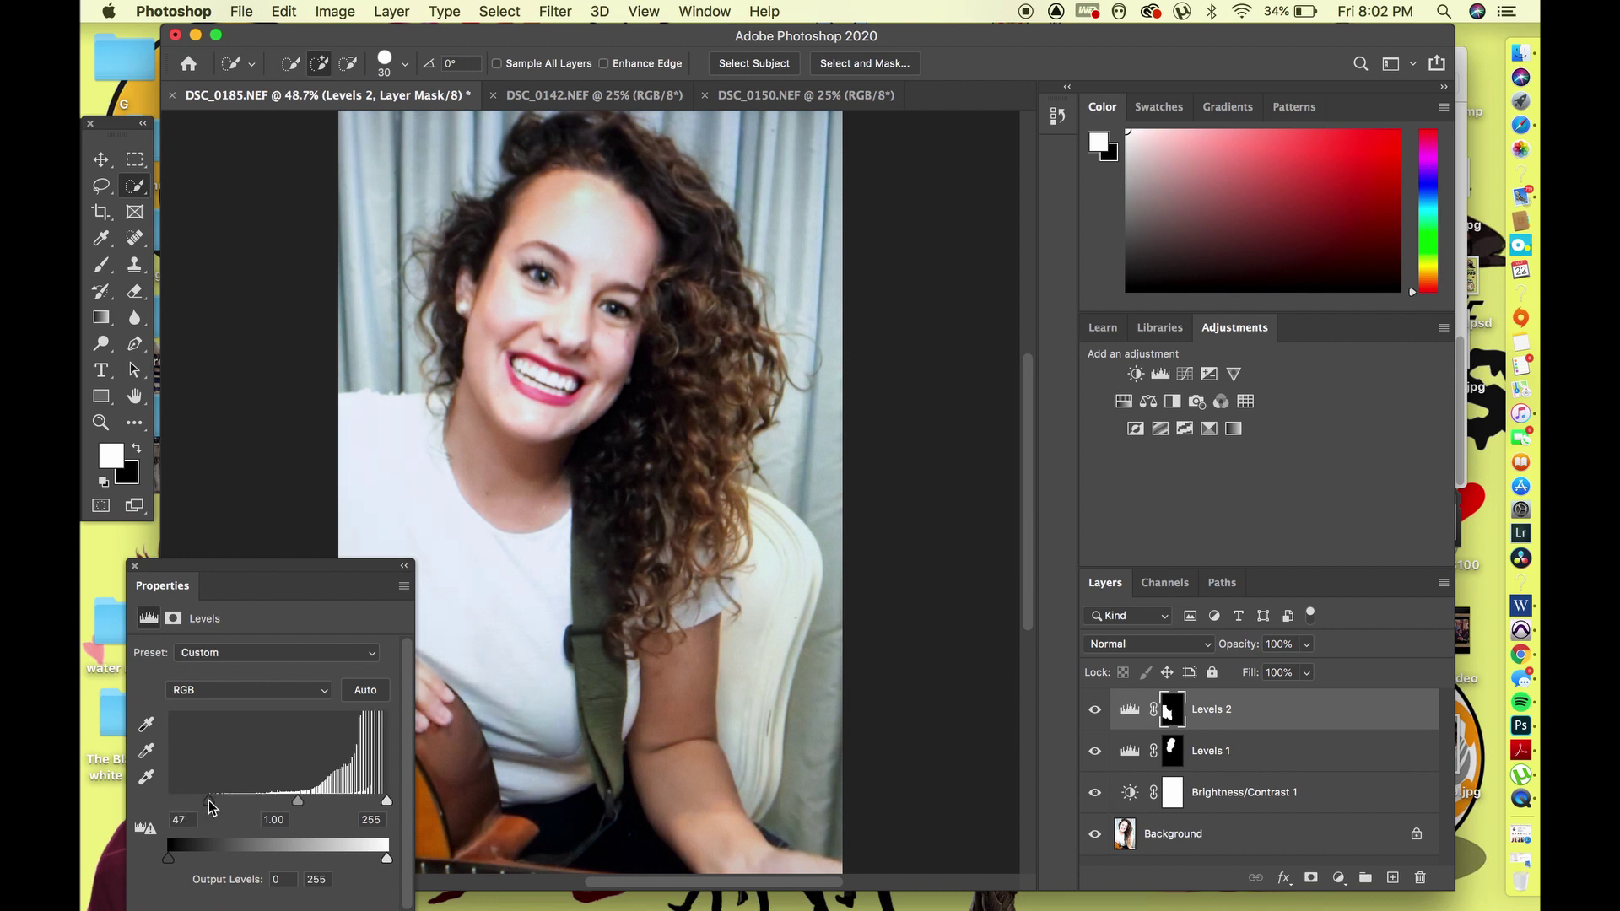
{"action": "left_click", "coordinate": [174, 618]}
{"action": "left_click", "coordinate": [283, 791]}
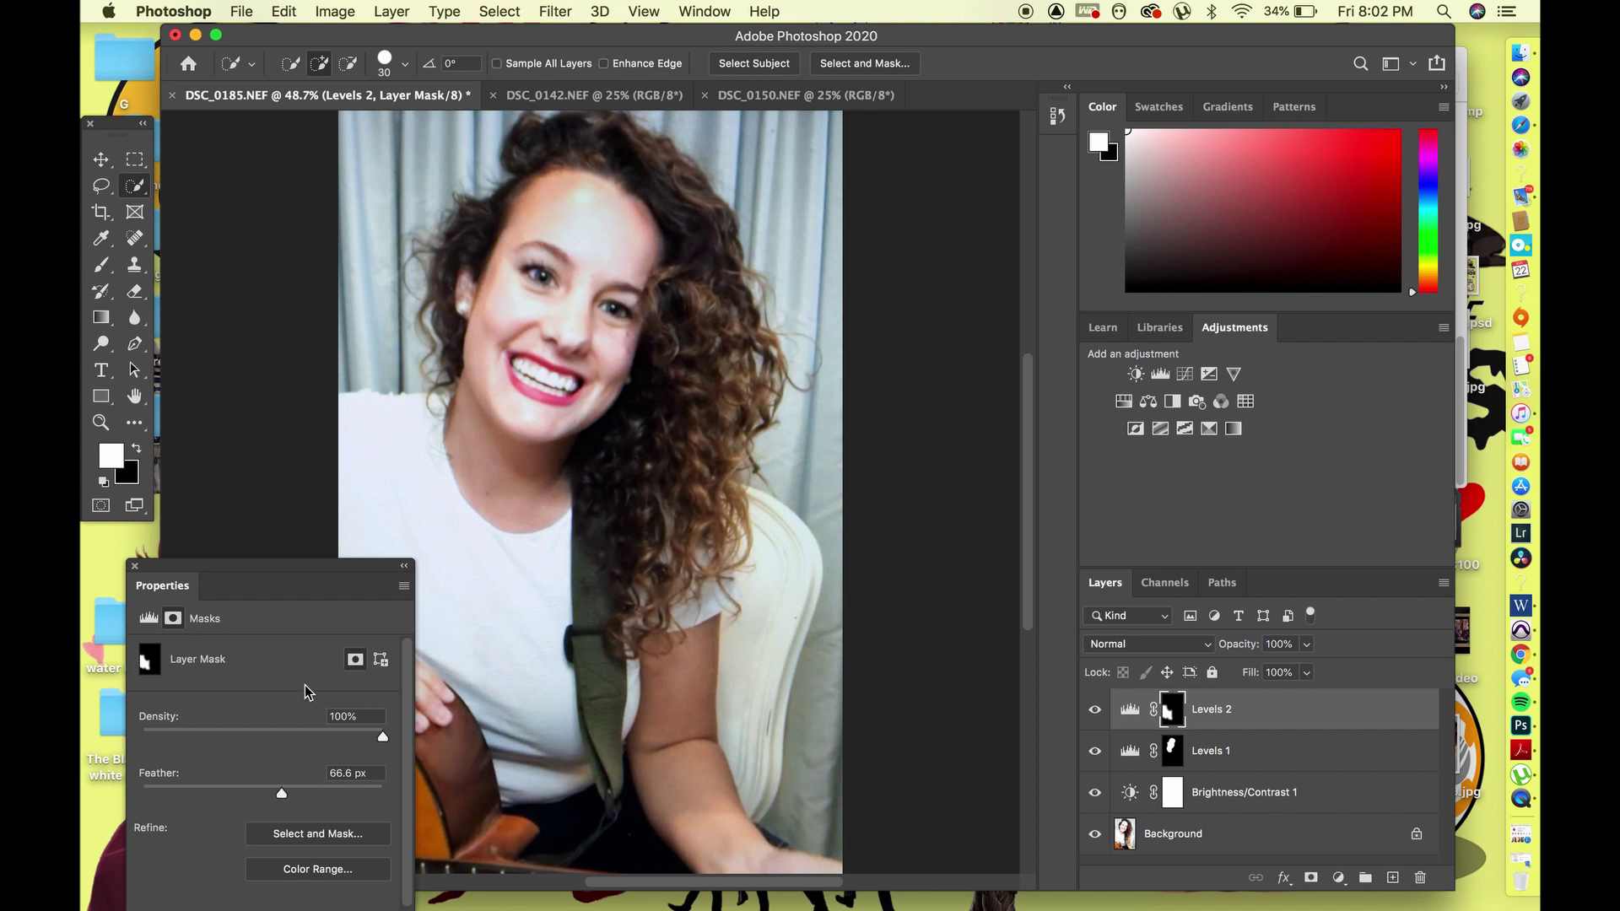
{"action": "left_click_drag", "start_coordinate": [307, 571], "coordinate": [207, 576]}
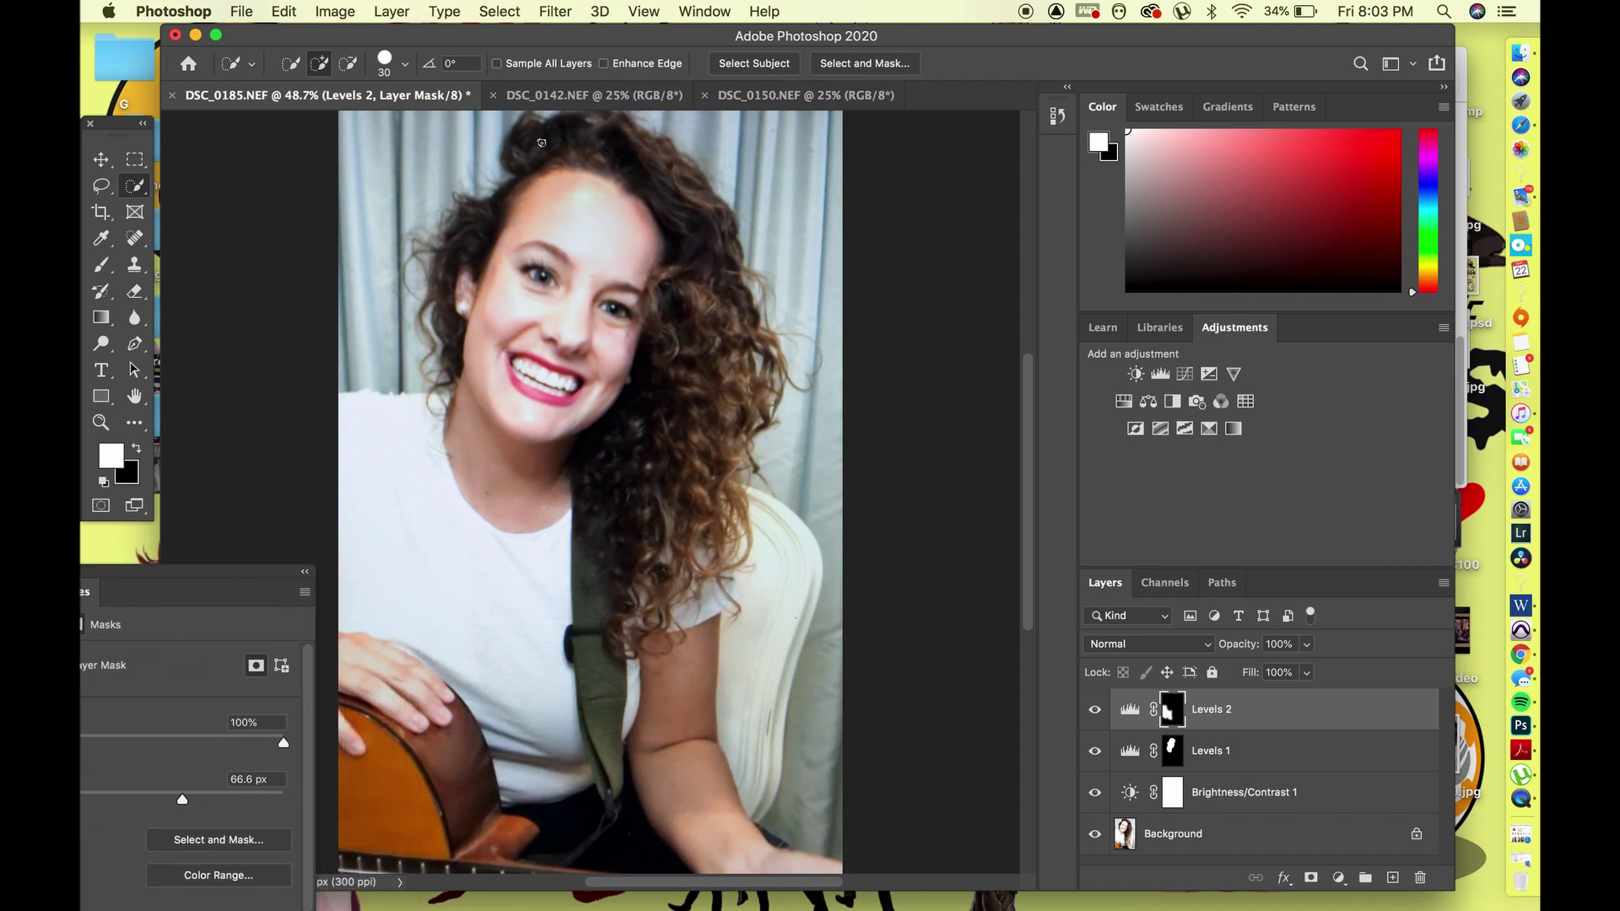
{"action": "mouse_move", "coordinate": [541, 143]}
{"action": "left_mouse_down"}
{"action": "mouse_move", "coordinate": [648, 538]}
{"action": "mouse_move", "coordinate": [450, 304]}
{"action": "left_mouse_up"}
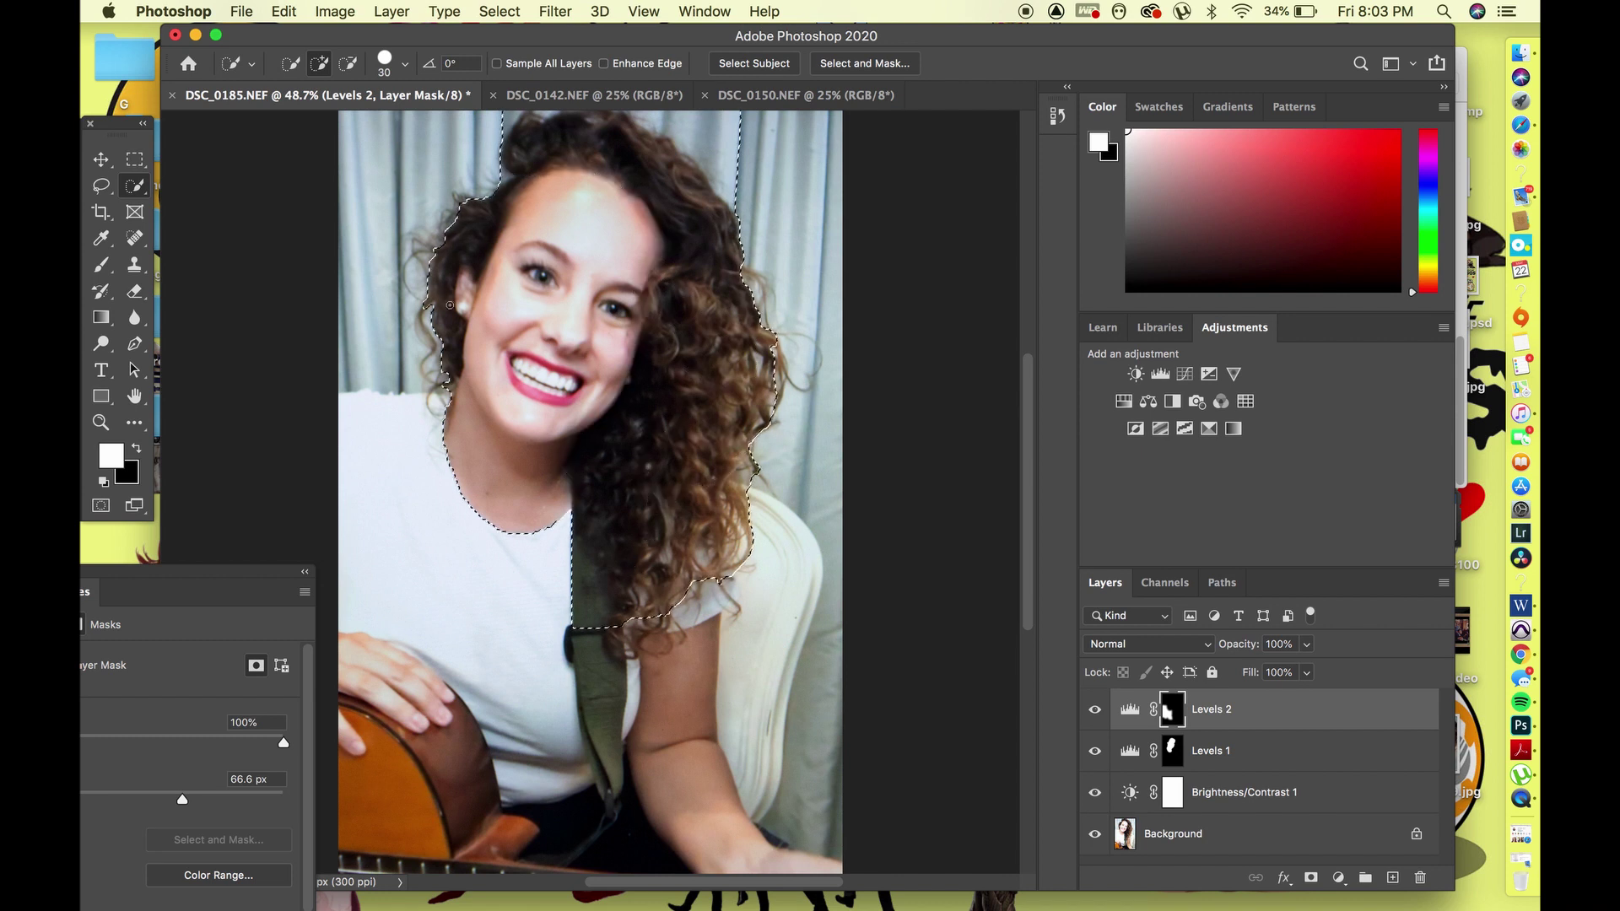
Add Levels 3 for the hair and paint the face and chest out of its mask
{"action": "left_click", "coordinate": [1160, 374]}
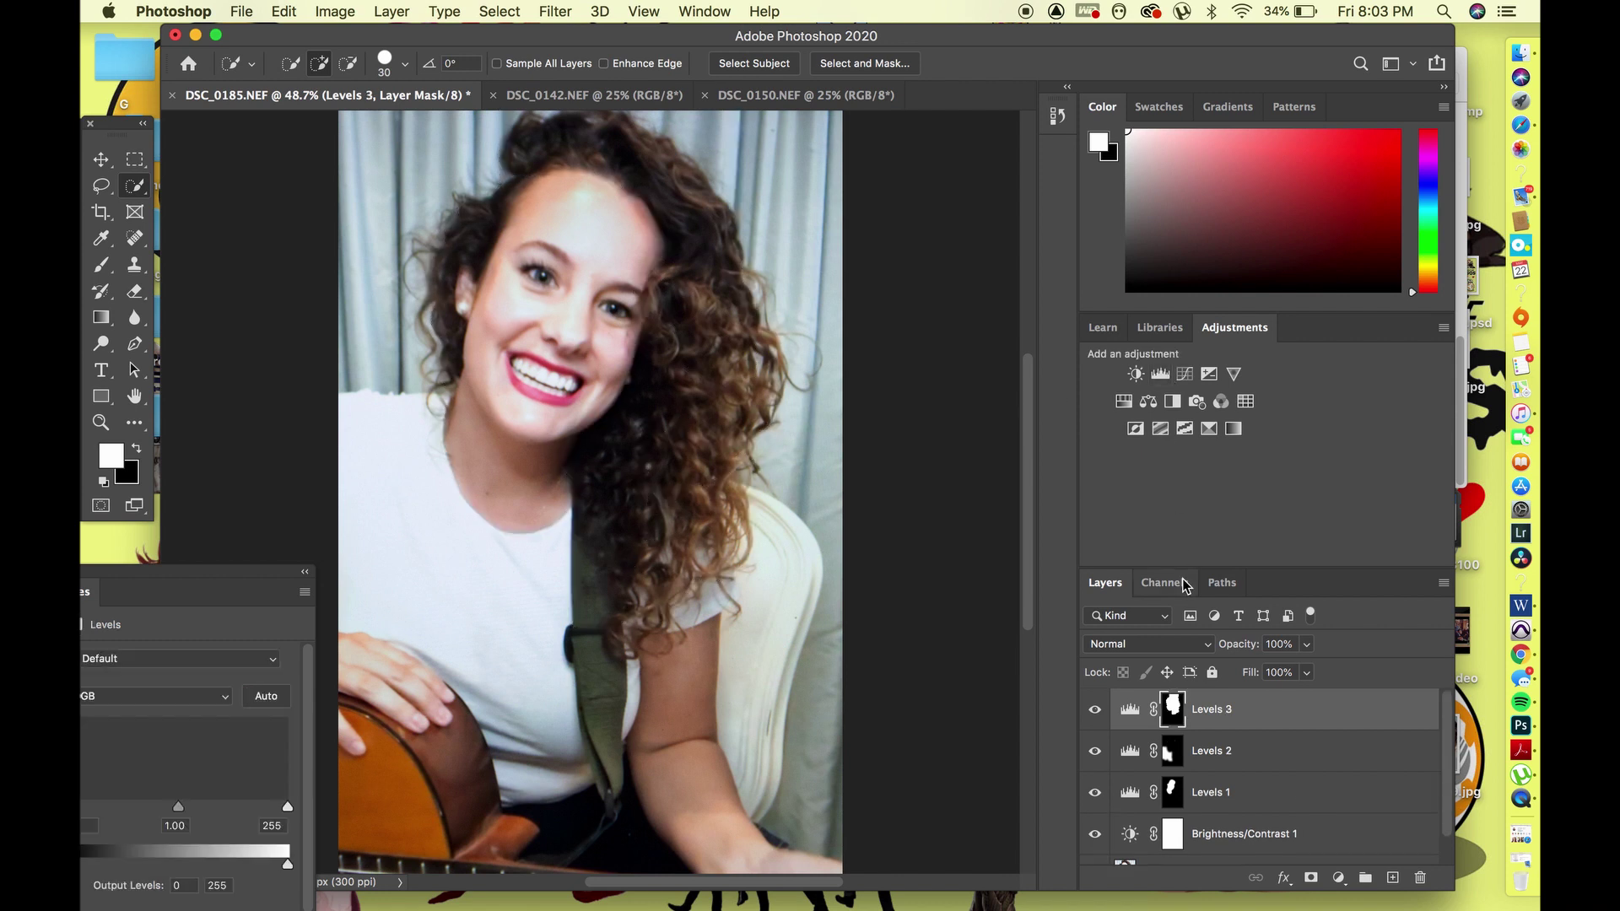
{"action": "left_click", "coordinate": [1165, 583]}
{"action": "left_click", "coordinate": [1091, 770]}
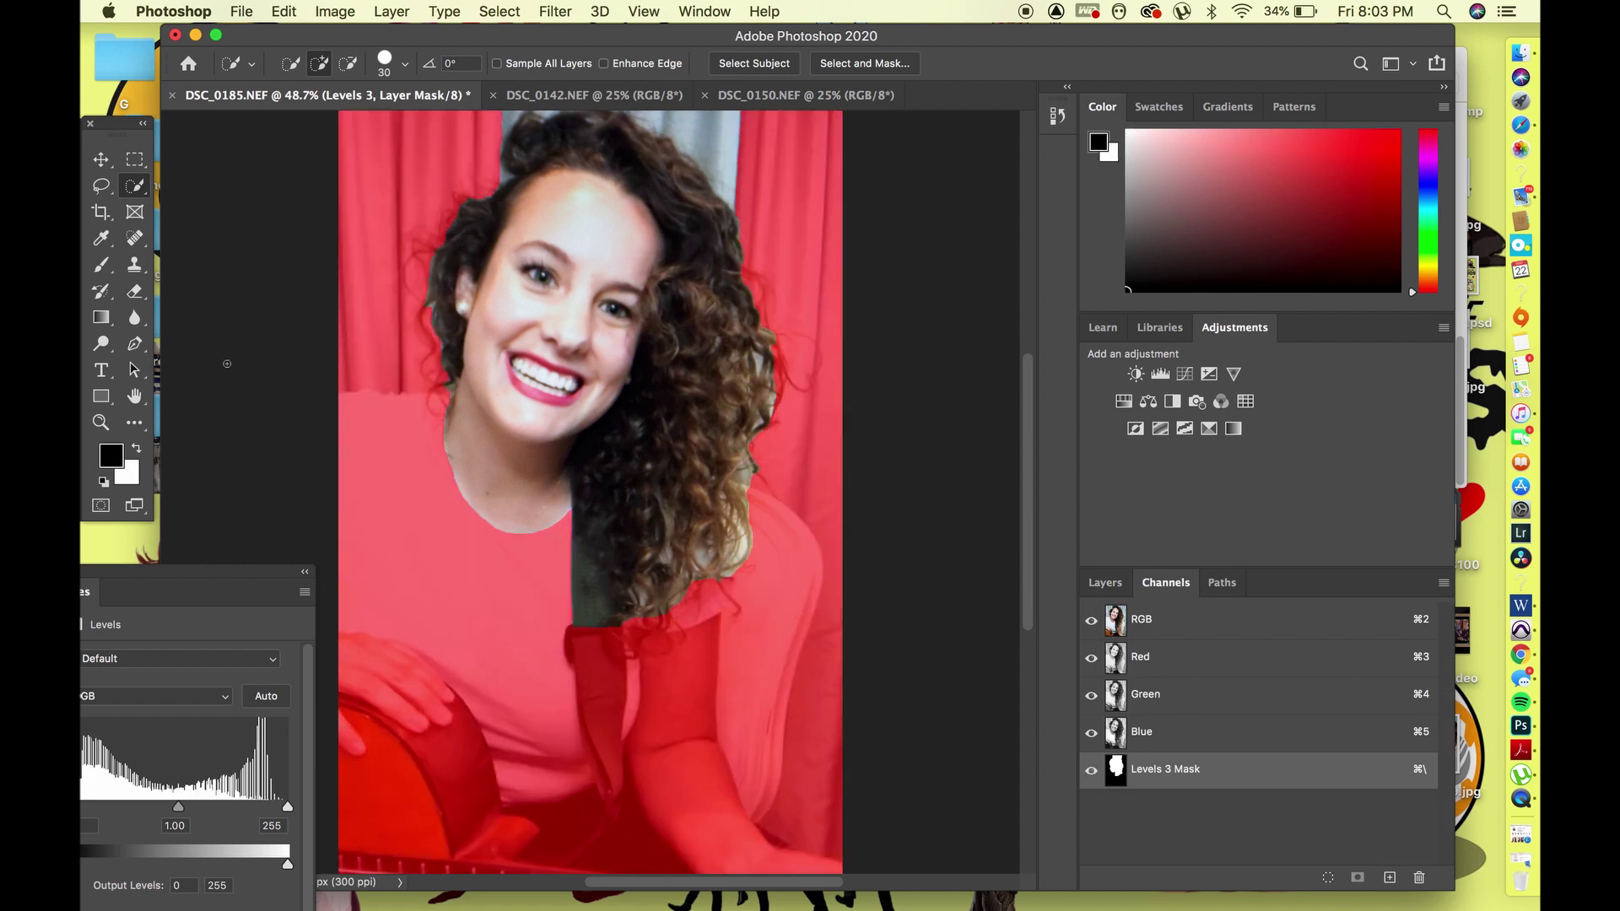
{"action": "left_click", "coordinate": [101, 264]}
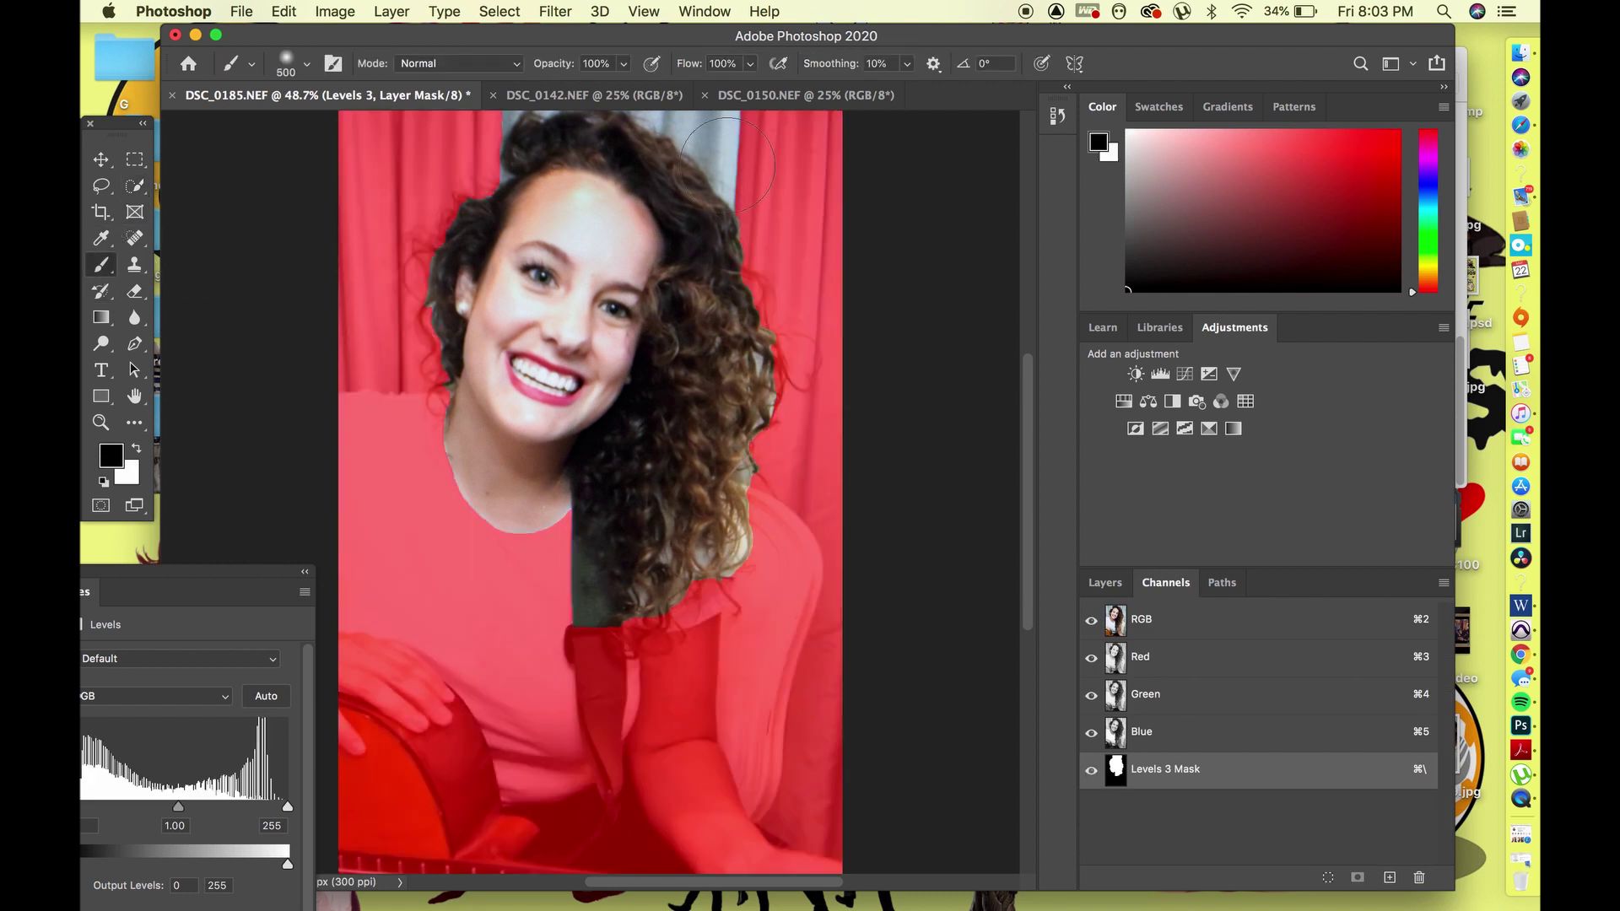
{"action": "mouse_move", "coordinate": [709, 148]}
{"action": "left_mouse_down"}
{"action": "mouse_move", "coordinate": [739, 155]}
{"action": "mouse_move", "coordinate": [650, 110]}
{"action": "mouse_move", "coordinate": [548, 109]}
{"action": "mouse_move", "coordinate": [524, 168]}
{"action": "mouse_move", "coordinate": [548, 270]}
{"action": "mouse_move", "coordinate": [583, 278]}
{"action": "mouse_move", "coordinate": [590, 329]}
{"action": "mouse_move", "coordinate": [515, 396]}
{"action": "mouse_move", "coordinate": [533, 417]}
{"action": "mouse_move", "coordinate": [489, 506]}
{"action": "mouse_move", "coordinate": [523, 563]}
{"action": "left_mouse_up"}
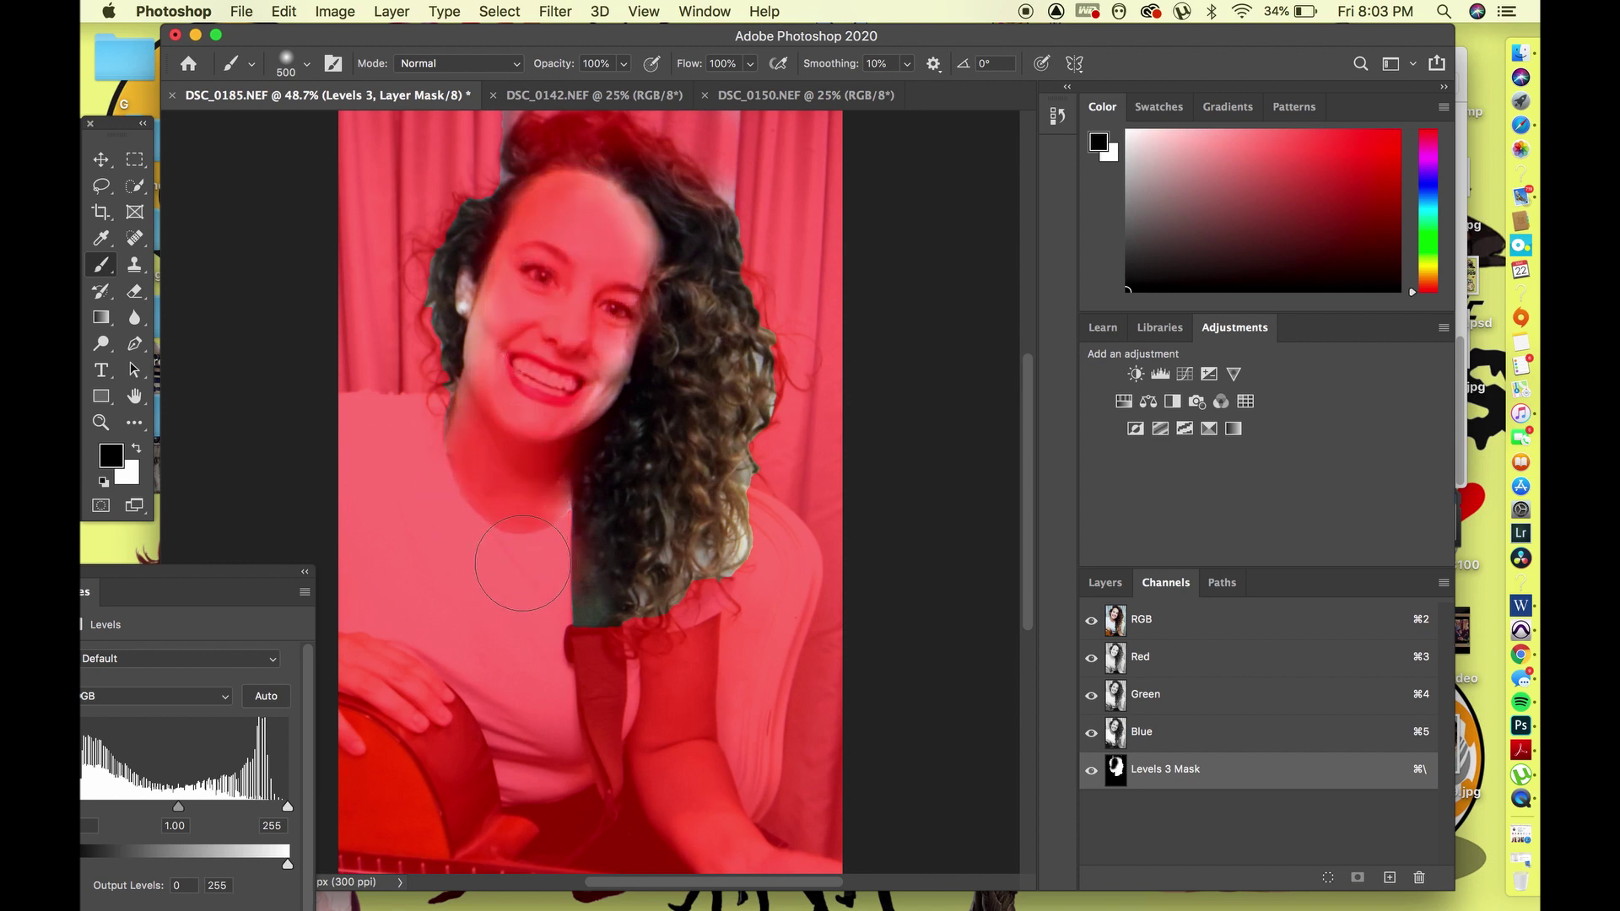
{"action": "left_click", "coordinate": [1090, 771]}
{"action": "key", "text": "x"}
{"action": "left_click", "coordinate": [1105, 582]}
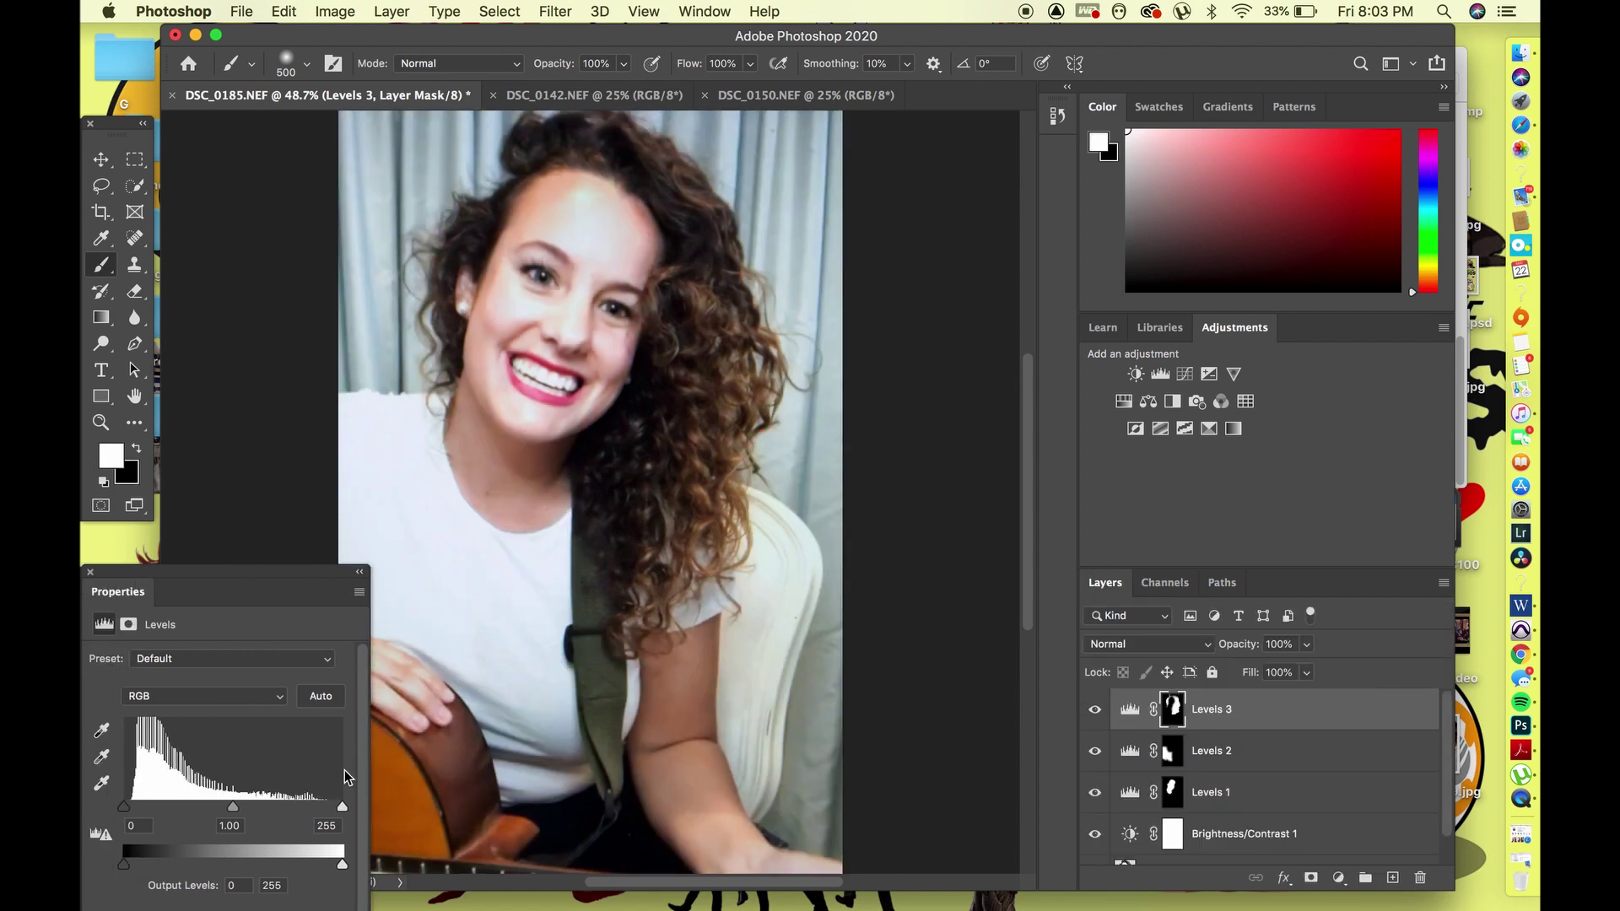
Brighten Levels 3's highlights, deepen shadows slightly, and feather its mask to 32 px
{"action": "left_click_drag", "start_coordinate": [341, 805], "coordinate": [317, 805]}
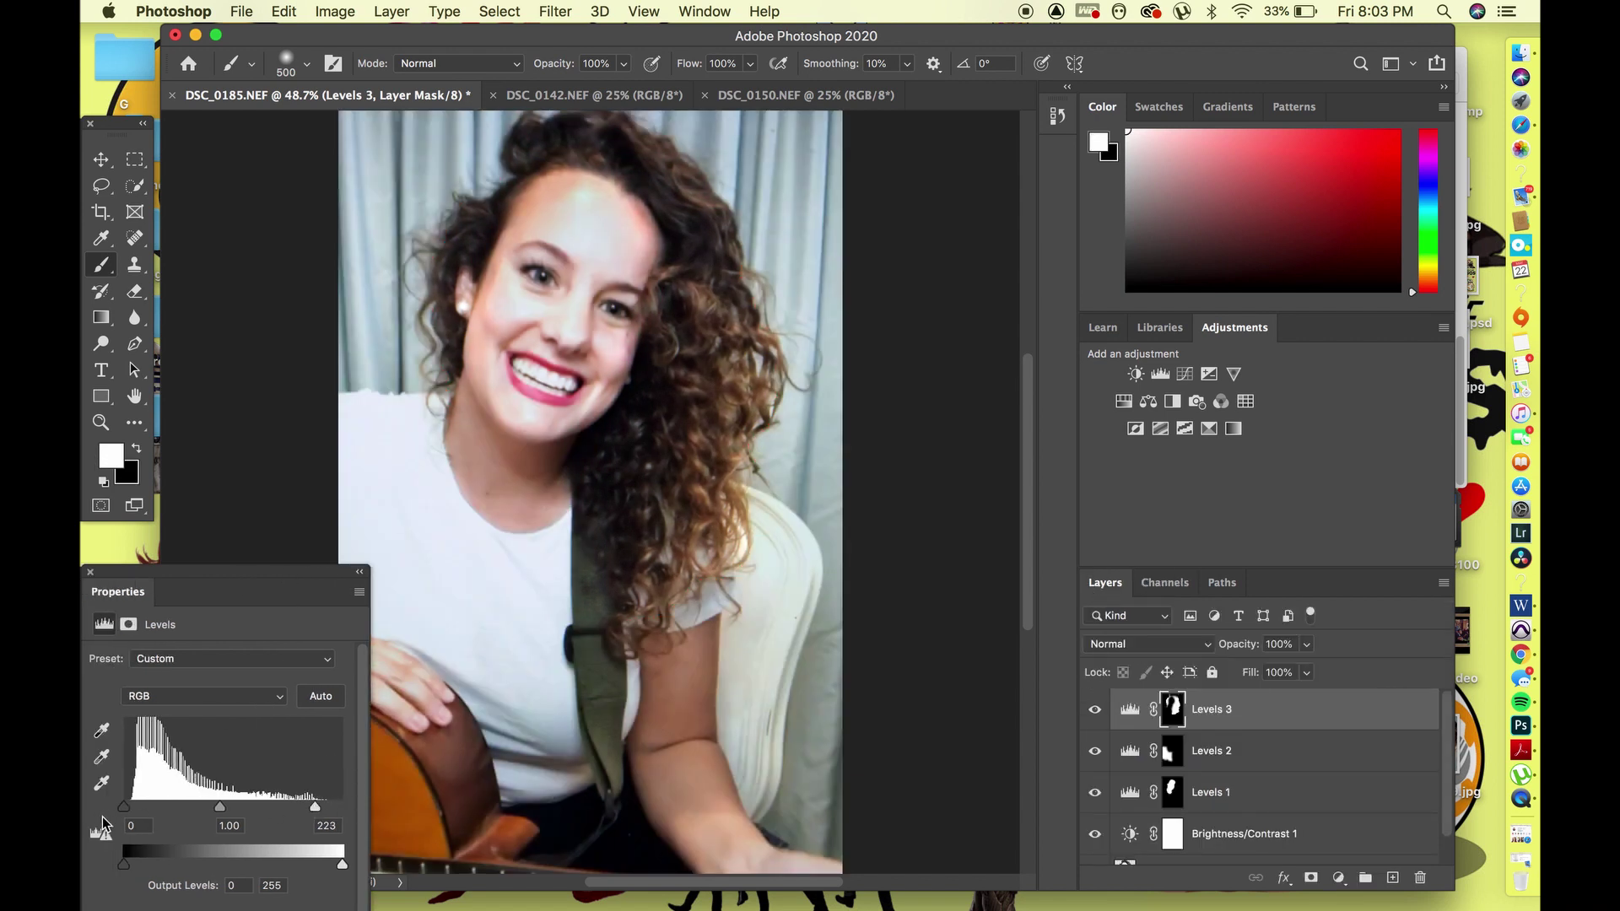
{"action": "left_click_drag", "start_coordinate": [124, 807], "coordinate": [131, 807]}
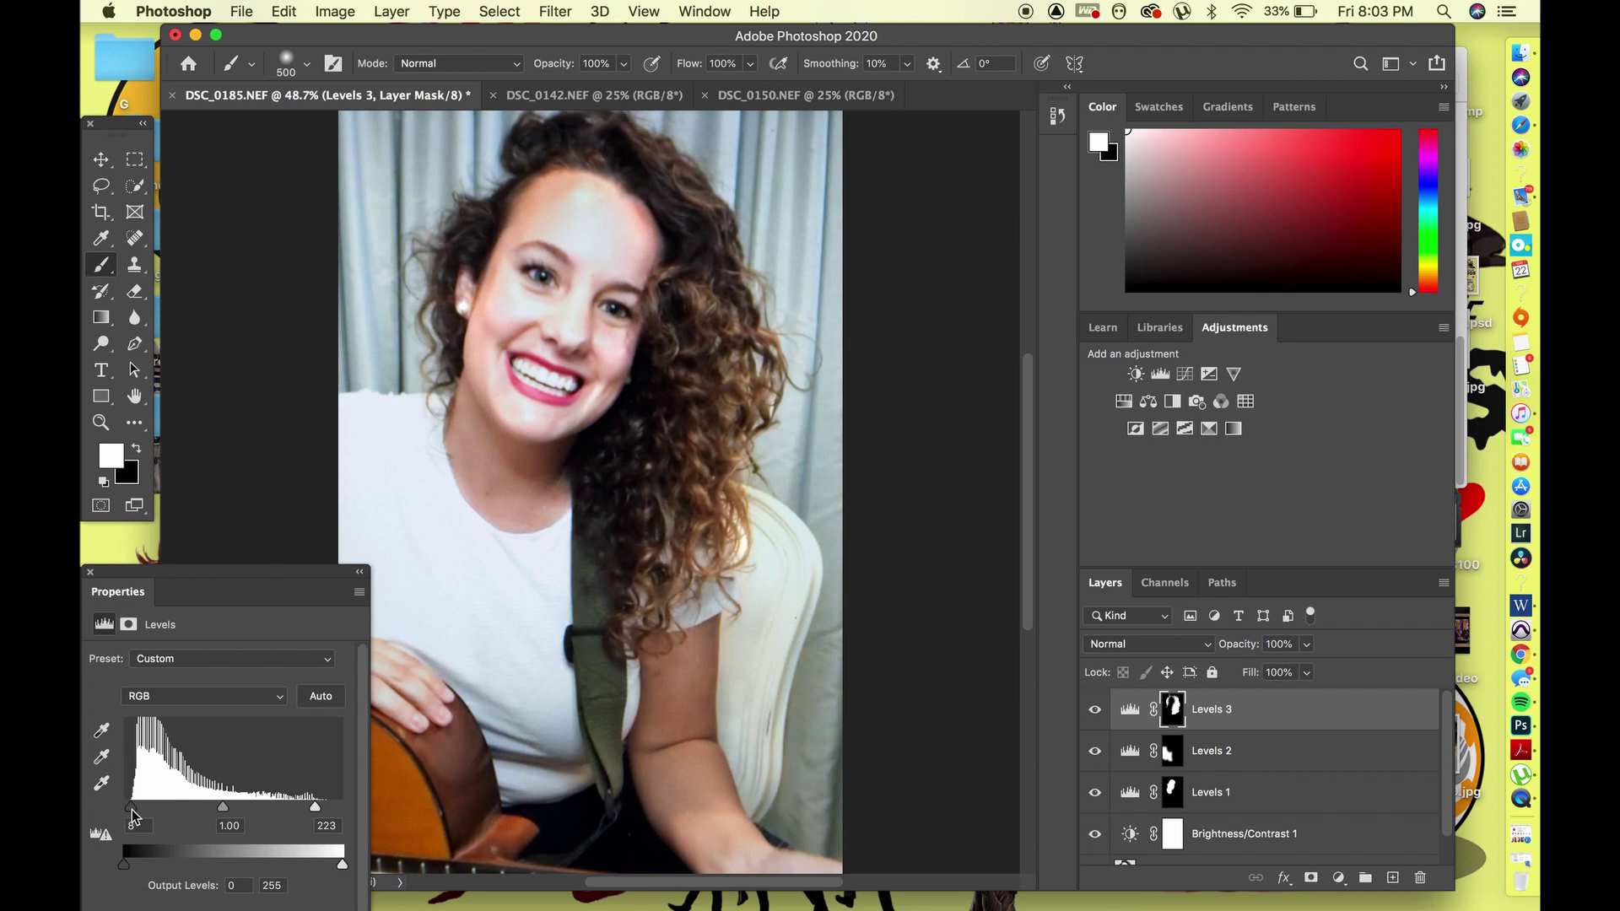
{"action": "left_click", "coordinate": [131, 629]}
{"action": "left_click", "coordinate": [213, 793]}
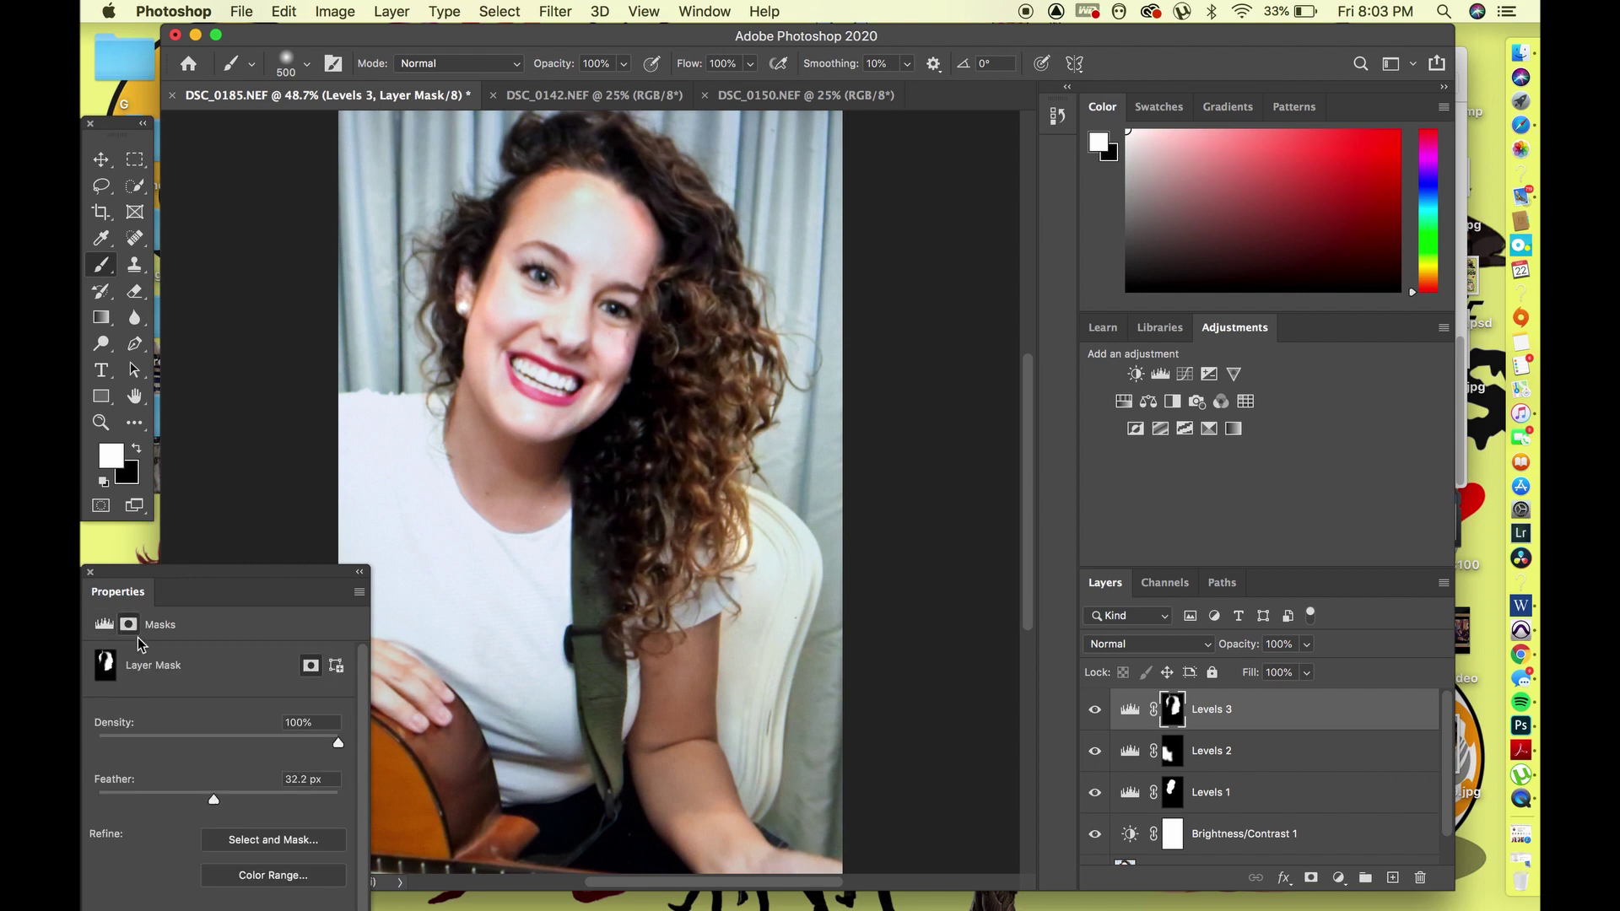
{"action": "left_click", "coordinate": [90, 573]}
Select the eyes and add Levels 4 brightening them, with a 50 px mask feather
{"action": "left_click", "coordinate": [130, 194]}
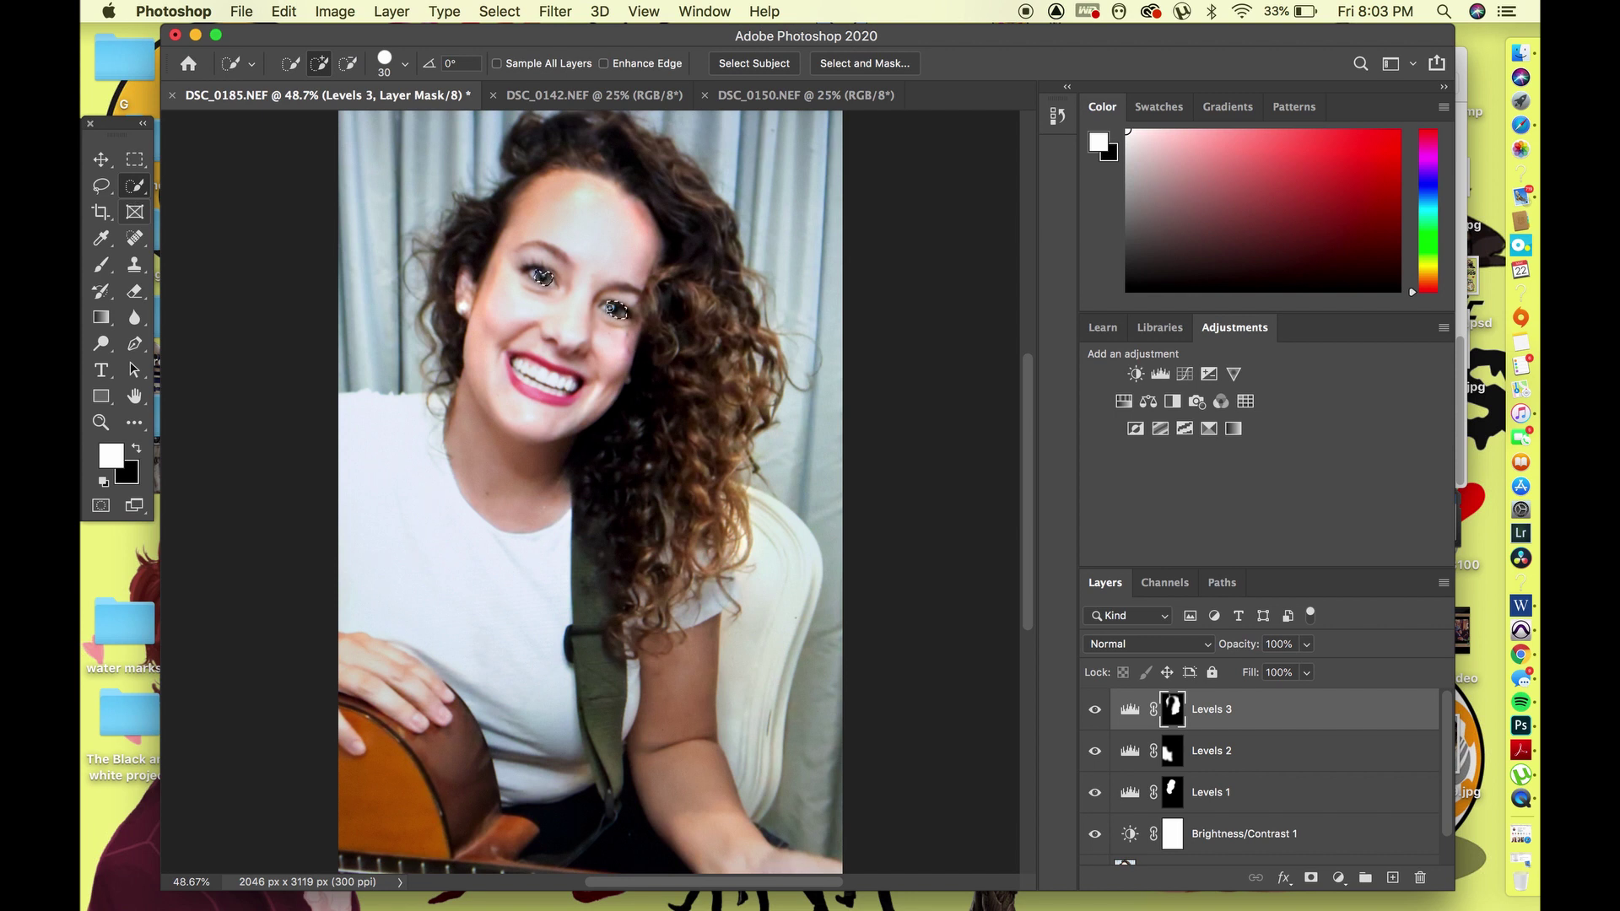
{"action": "left_click", "coordinate": [1161, 375]}
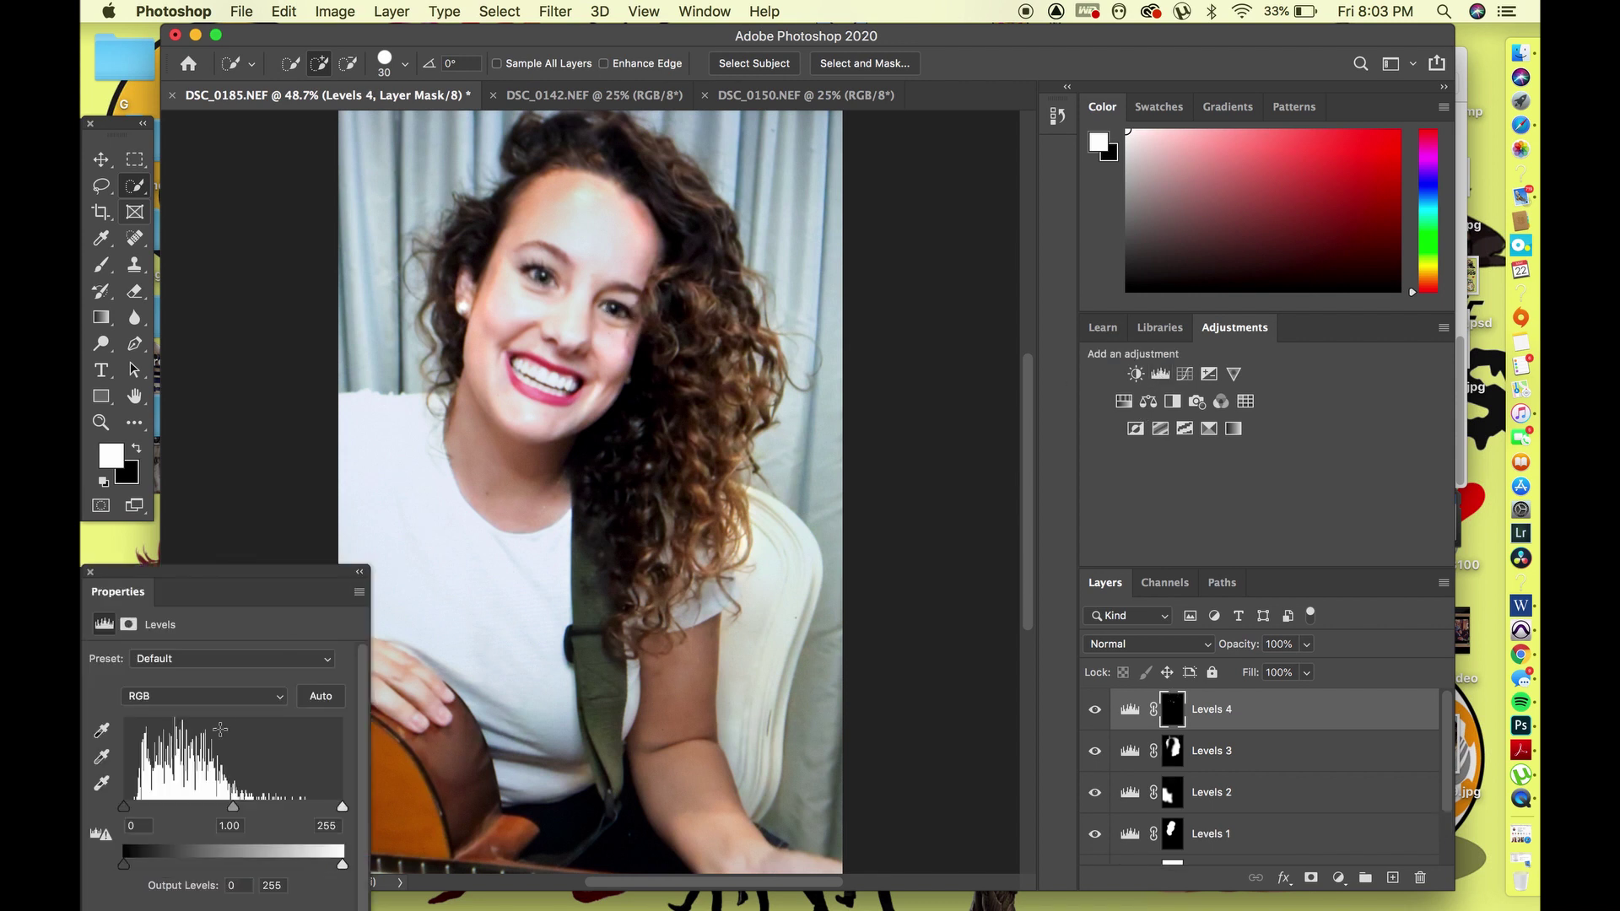
{"action": "left_click_drag", "start_coordinate": [342, 812], "coordinate": [306, 811]}
{"action": "left_click", "coordinate": [129, 625]}
{"action": "left_click_drag", "start_coordinate": [238, 798], "coordinate": [231, 798]}
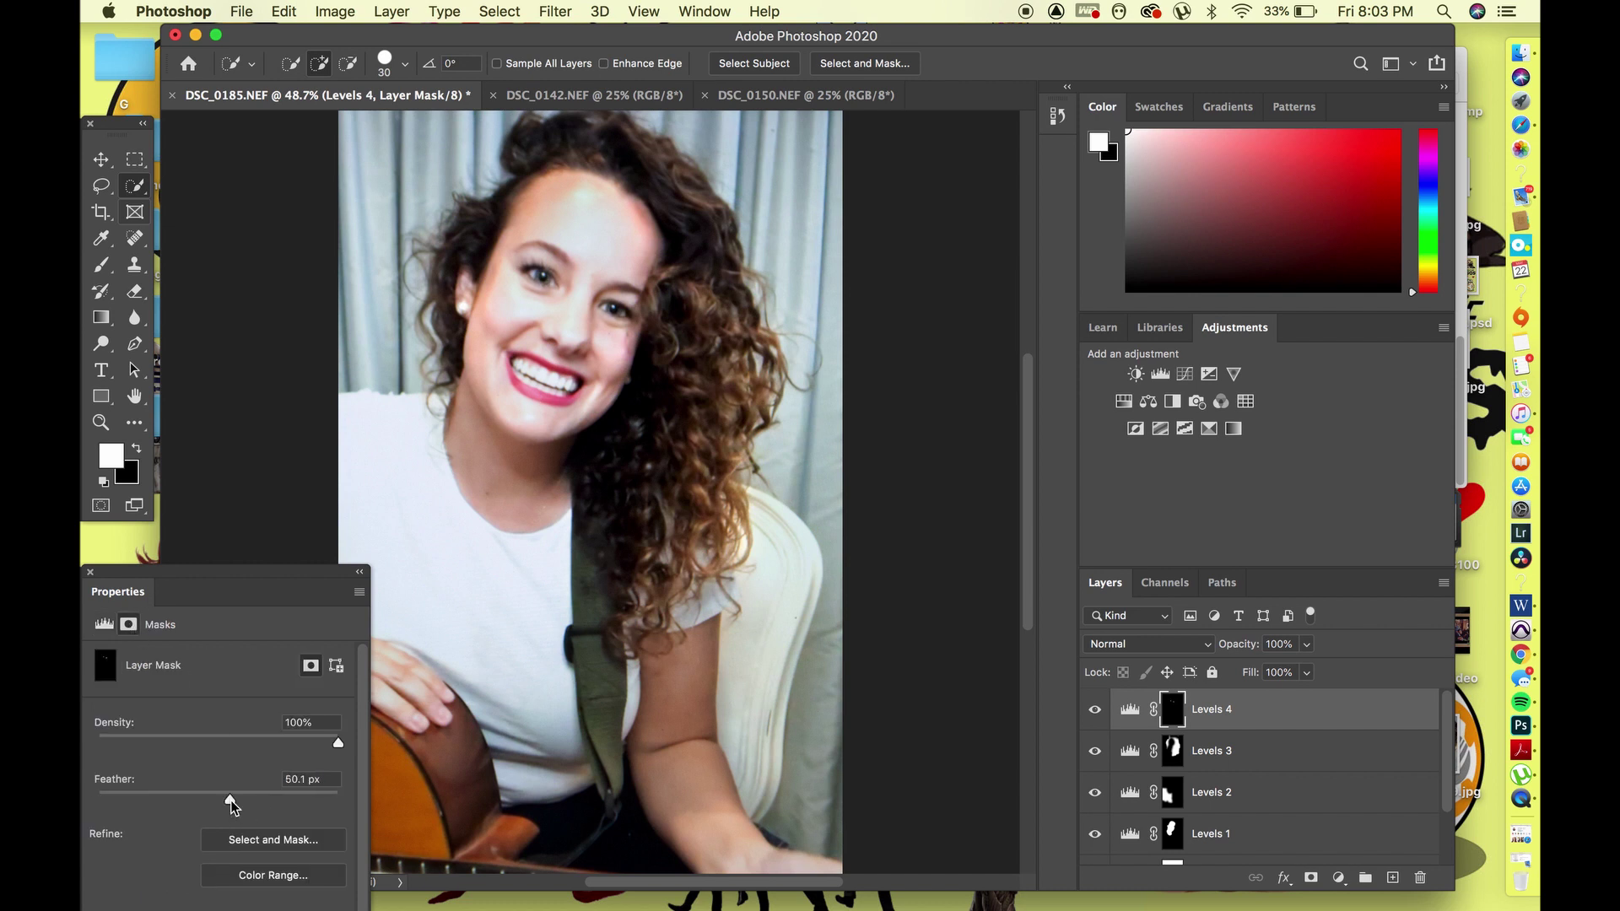
{"action": "left_click", "coordinate": [88, 568]}
Close DSC_0185 and duplicate the DSC_0142 Background layer
{"action": "key", "text": "super+w"}
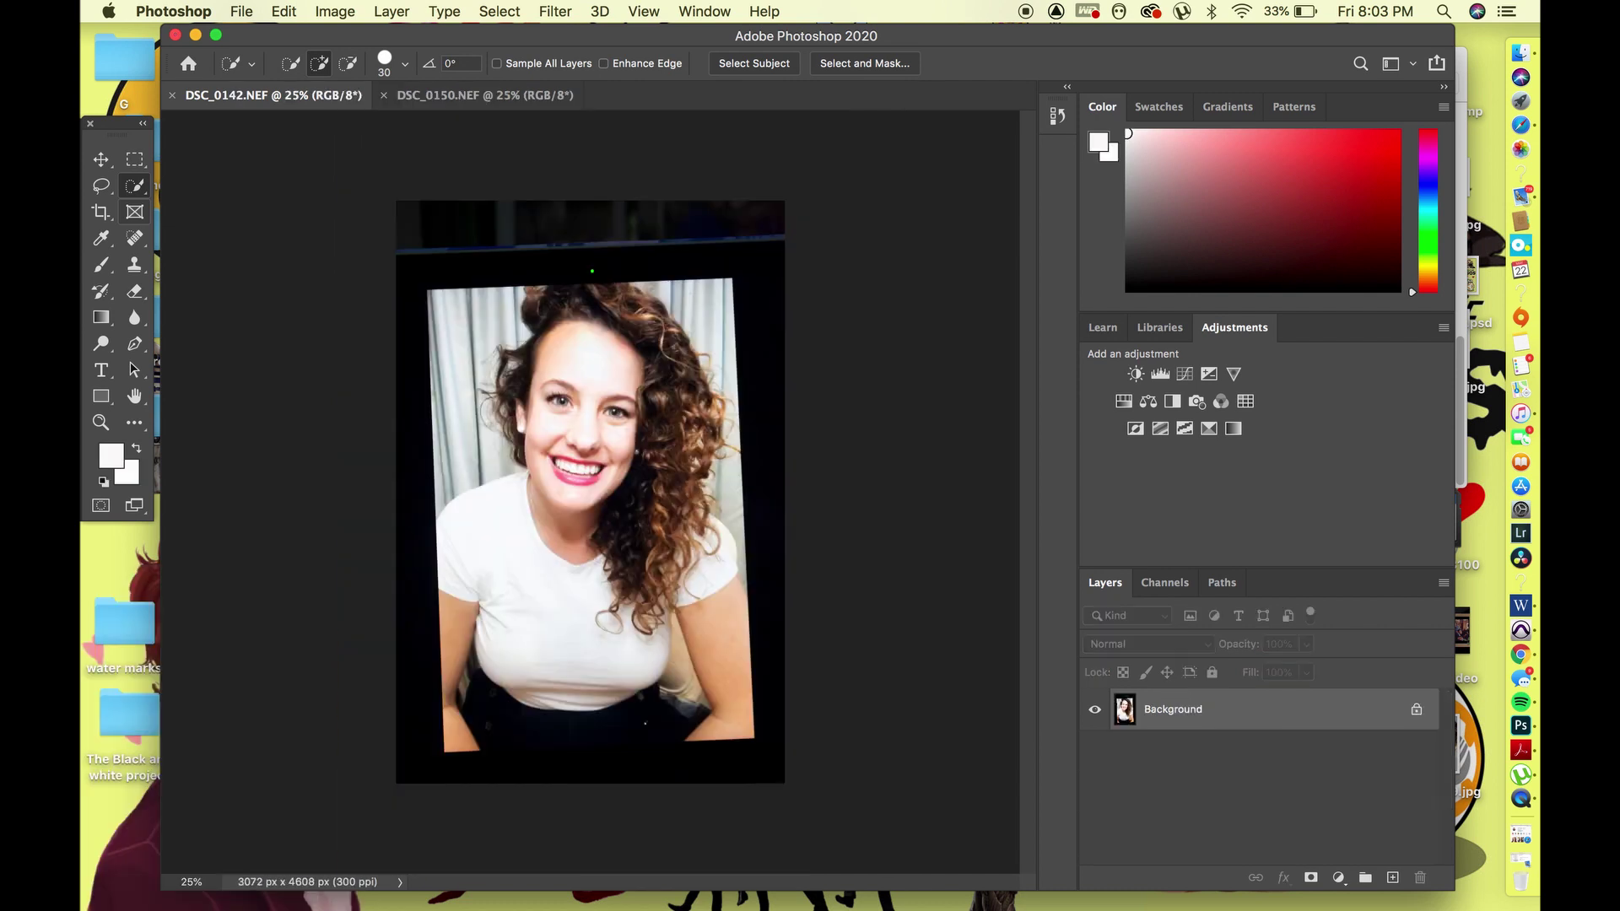
{"action": "scroll", "coordinate": [920, 507], "scroll_direction": "up", "scroll_amount": 2}
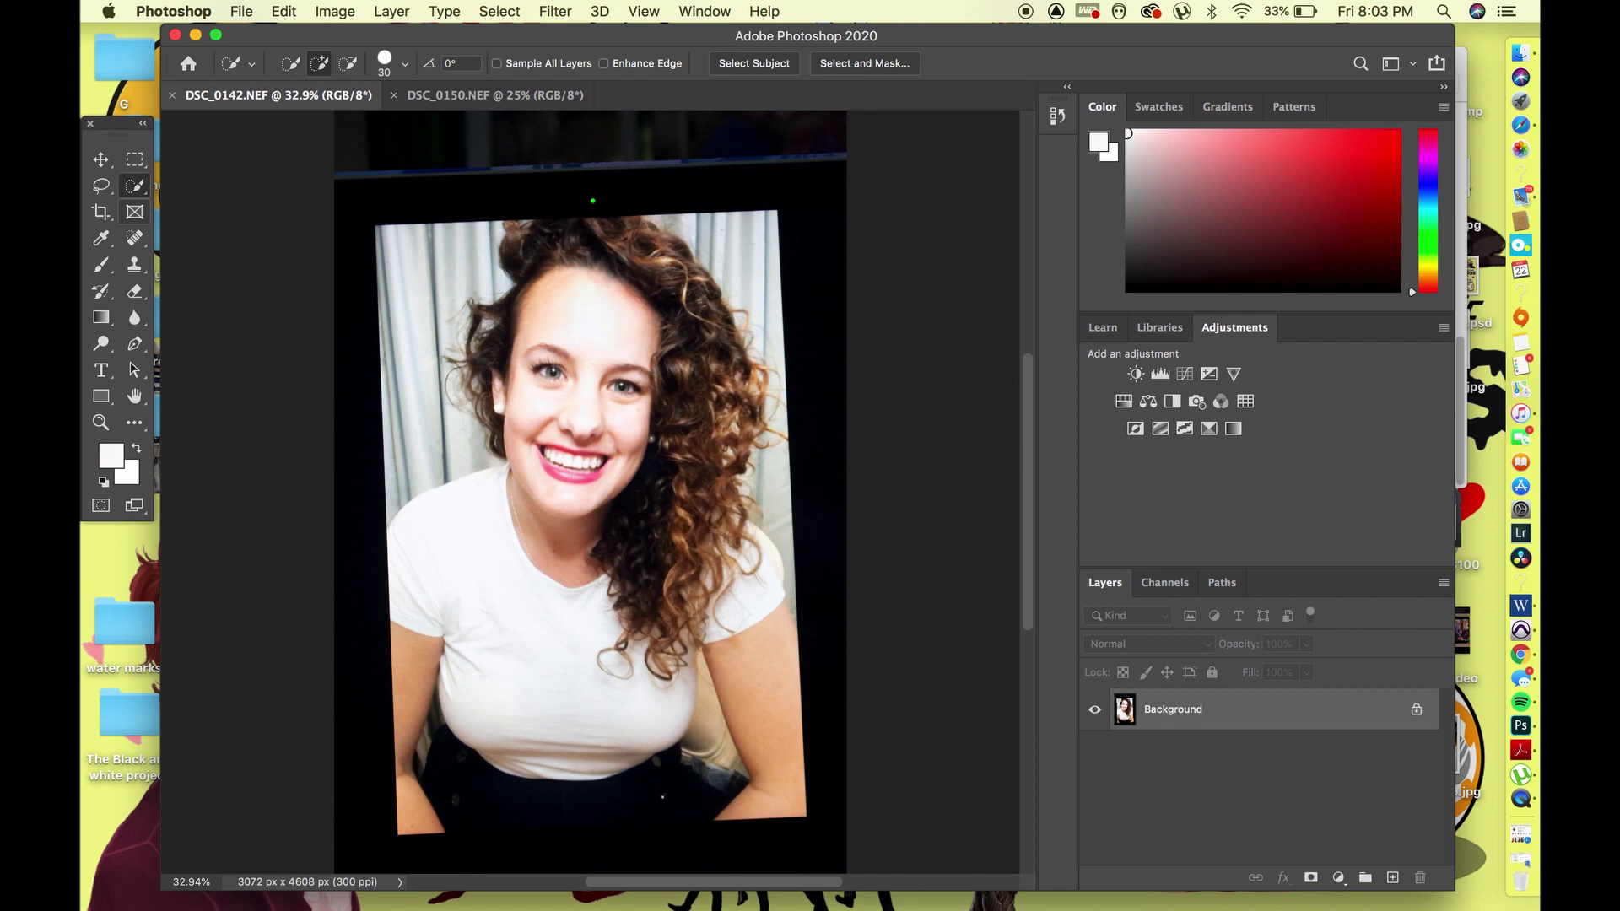
{"action": "left_click_drag", "start_coordinate": [1340, 722], "coordinate": [1393, 877]}
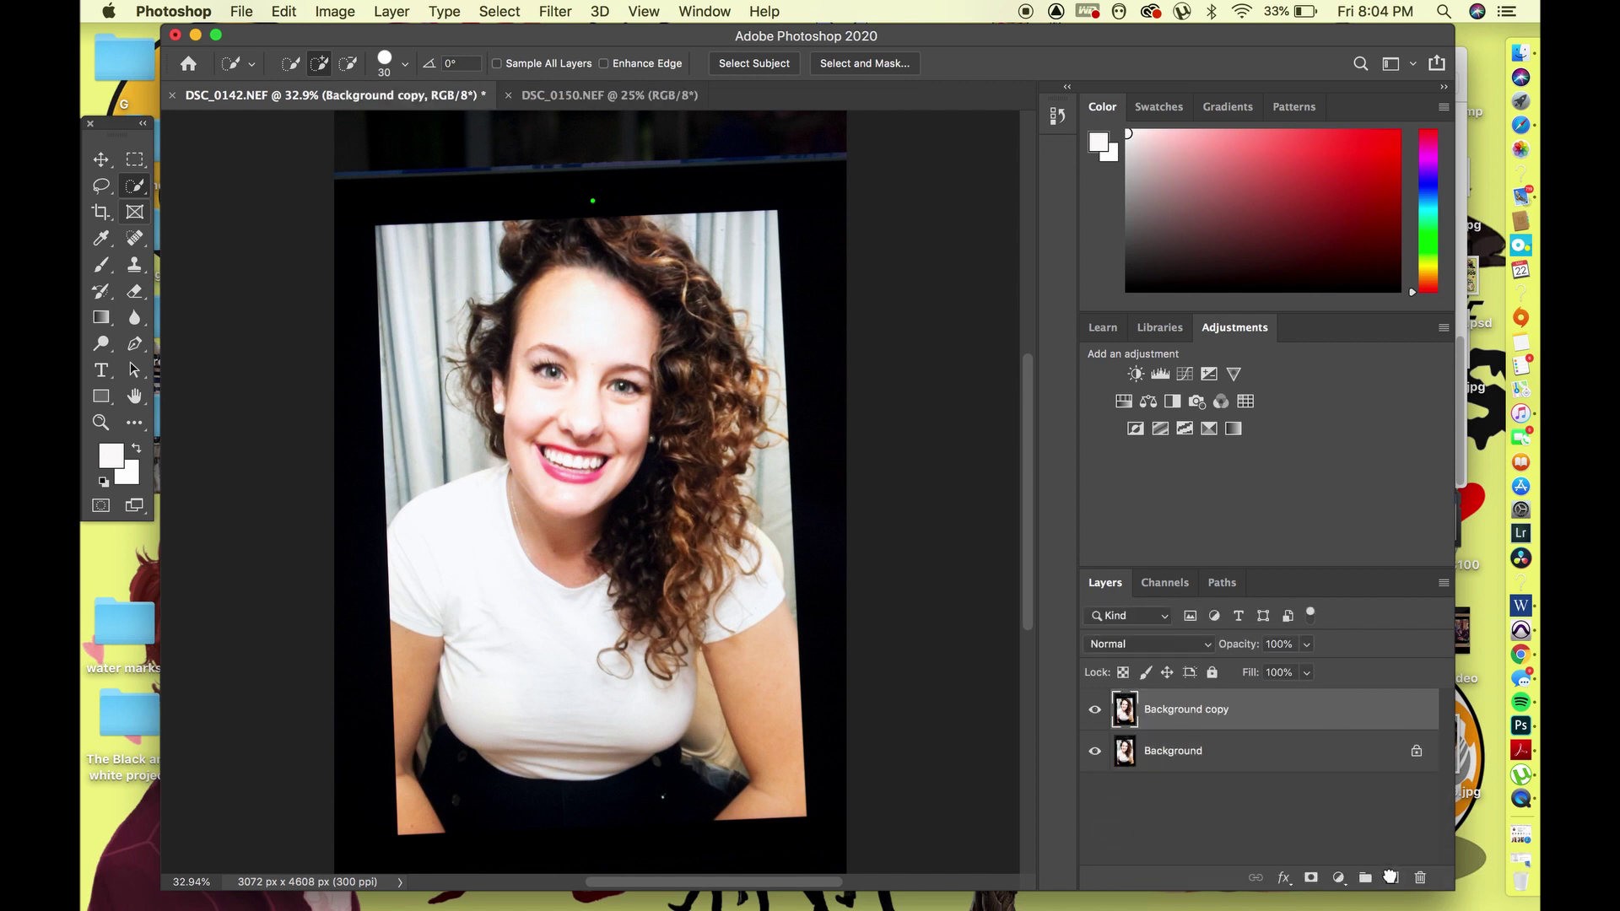
Crop DSC_0142 slightly rotated to 2398 × 3630 px, trimming the black border
{"action": "left_click", "coordinate": [108, 218]}
{"action": "left_click_drag", "start_coordinate": [873, 799], "coordinate": [869, 803]}
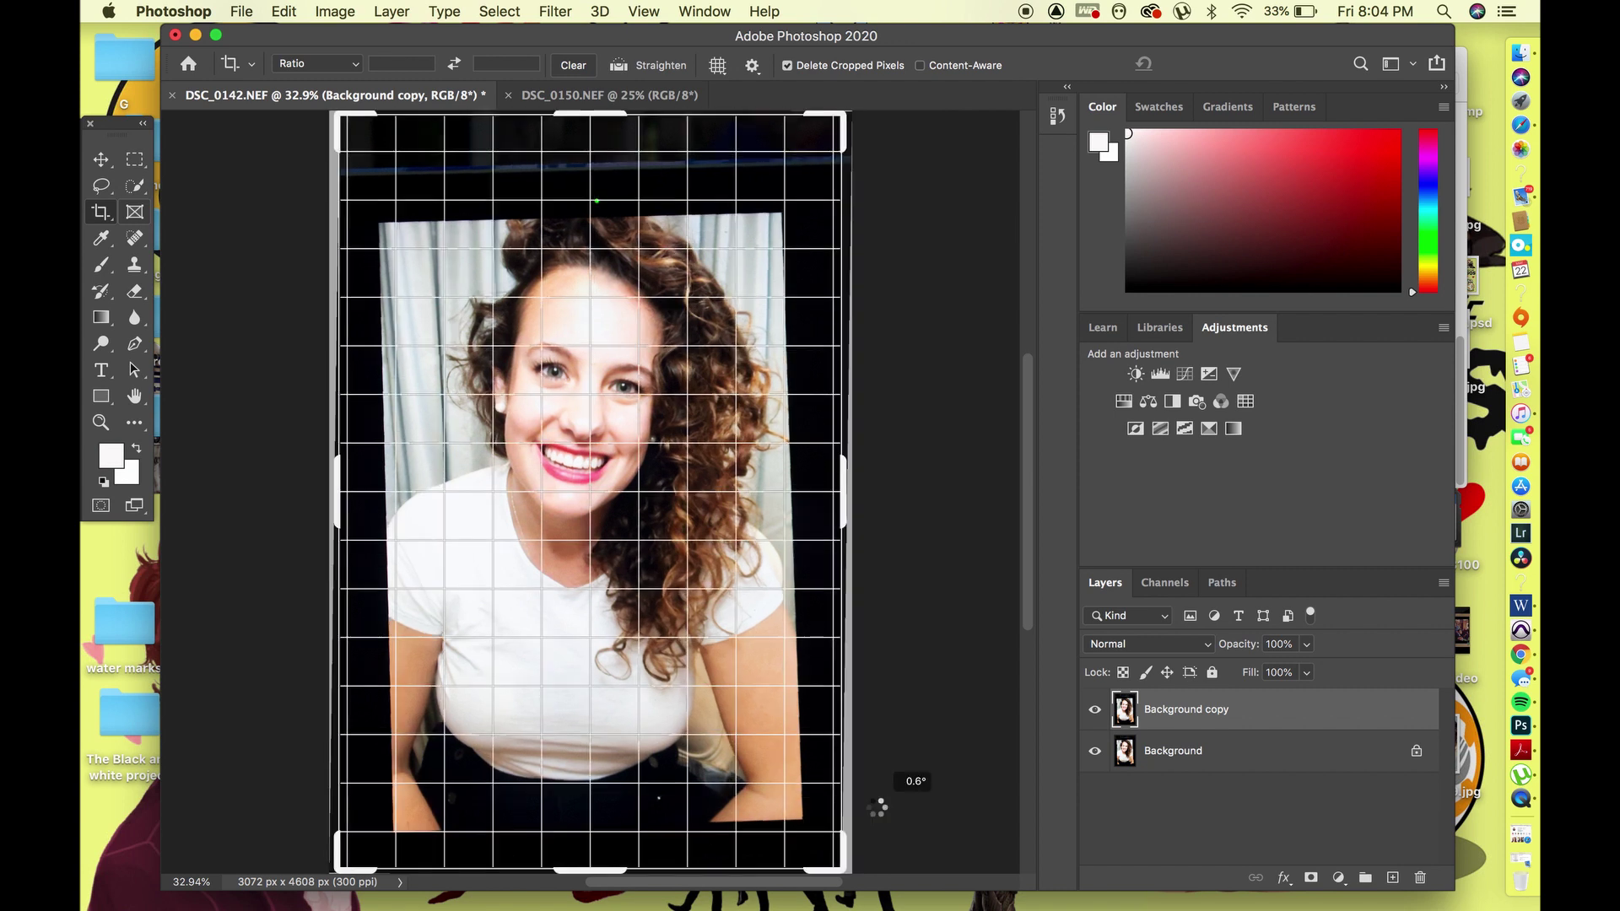
{"action": "mouse_move", "coordinate": [835, 867]}
{"action": "left_mouse_down"}
{"action": "mouse_move", "coordinate": [817, 840]}
{"action": "mouse_move", "coordinate": [838, 857]}
{"action": "mouse_move", "coordinate": [867, 825]}
{"action": "left_mouse_up"}
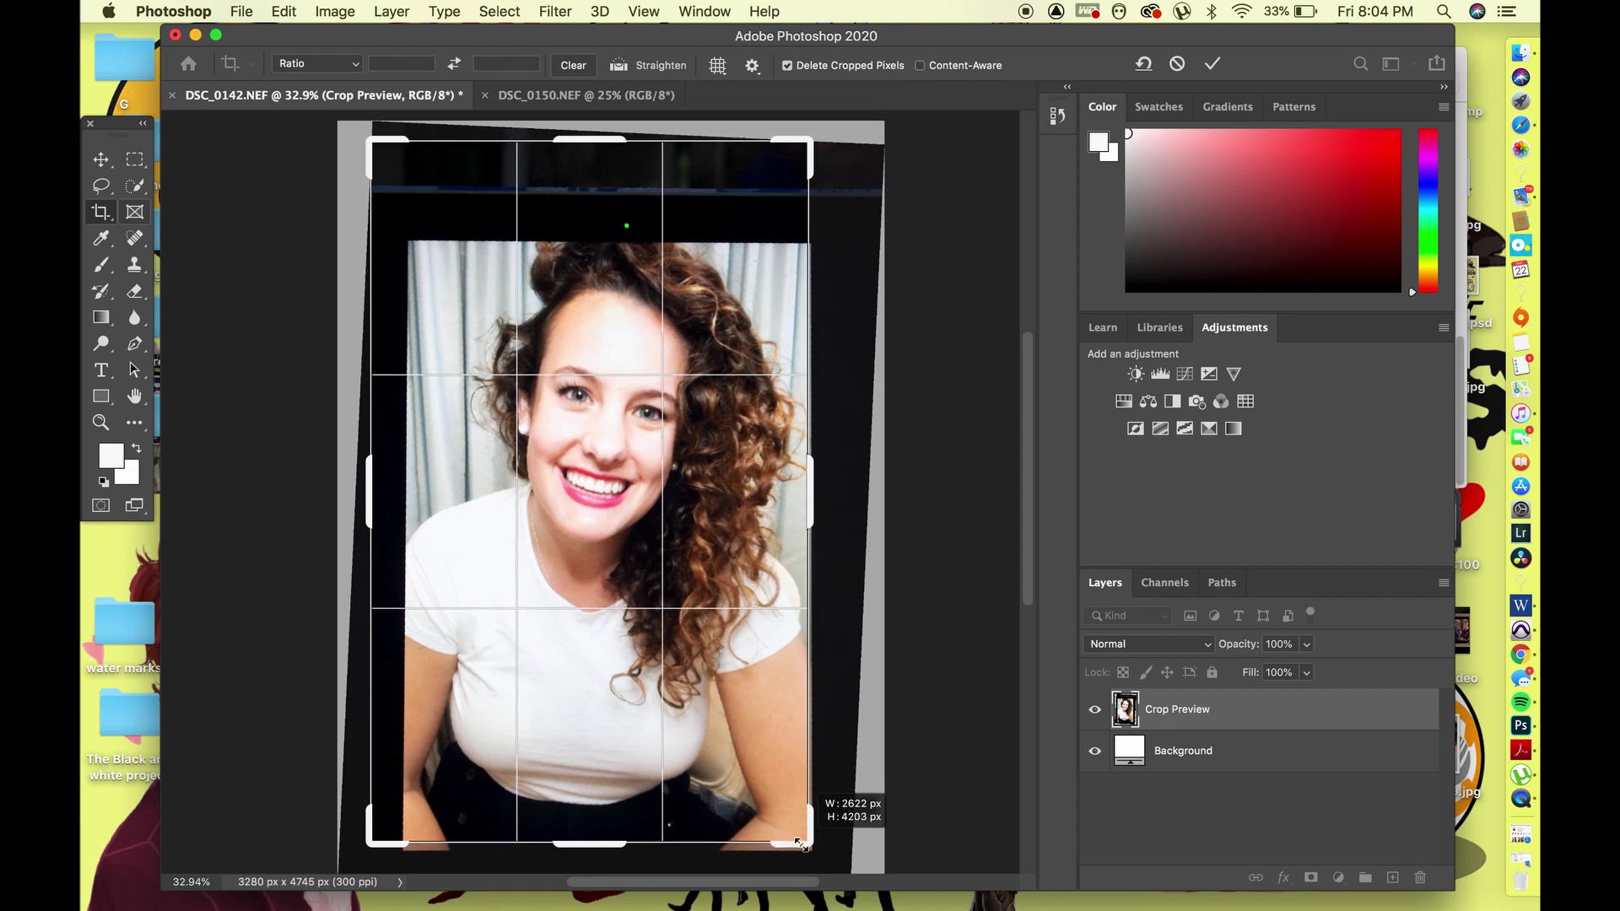
{"action": "left_click_drag", "start_coordinate": [808, 841], "coordinate": [797, 826]}
{"action": "left_click_drag", "start_coordinate": [377, 842], "coordinate": [393, 844]}
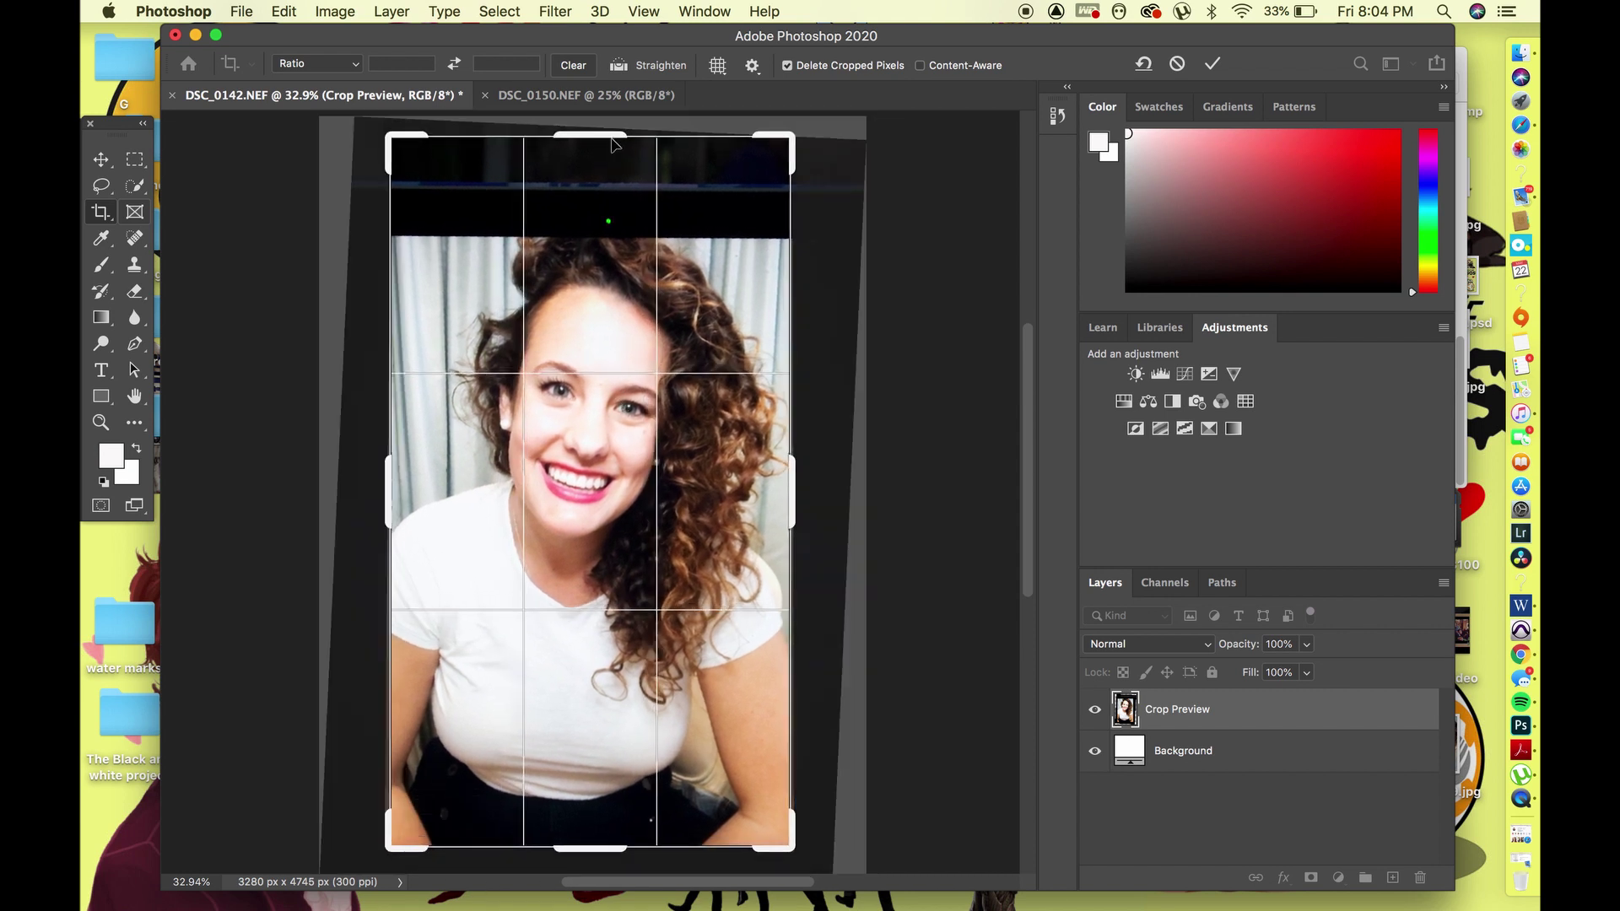
{"action": "left_click_drag", "start_coordinate": [614, 145], "coordinate": [613, 196]}
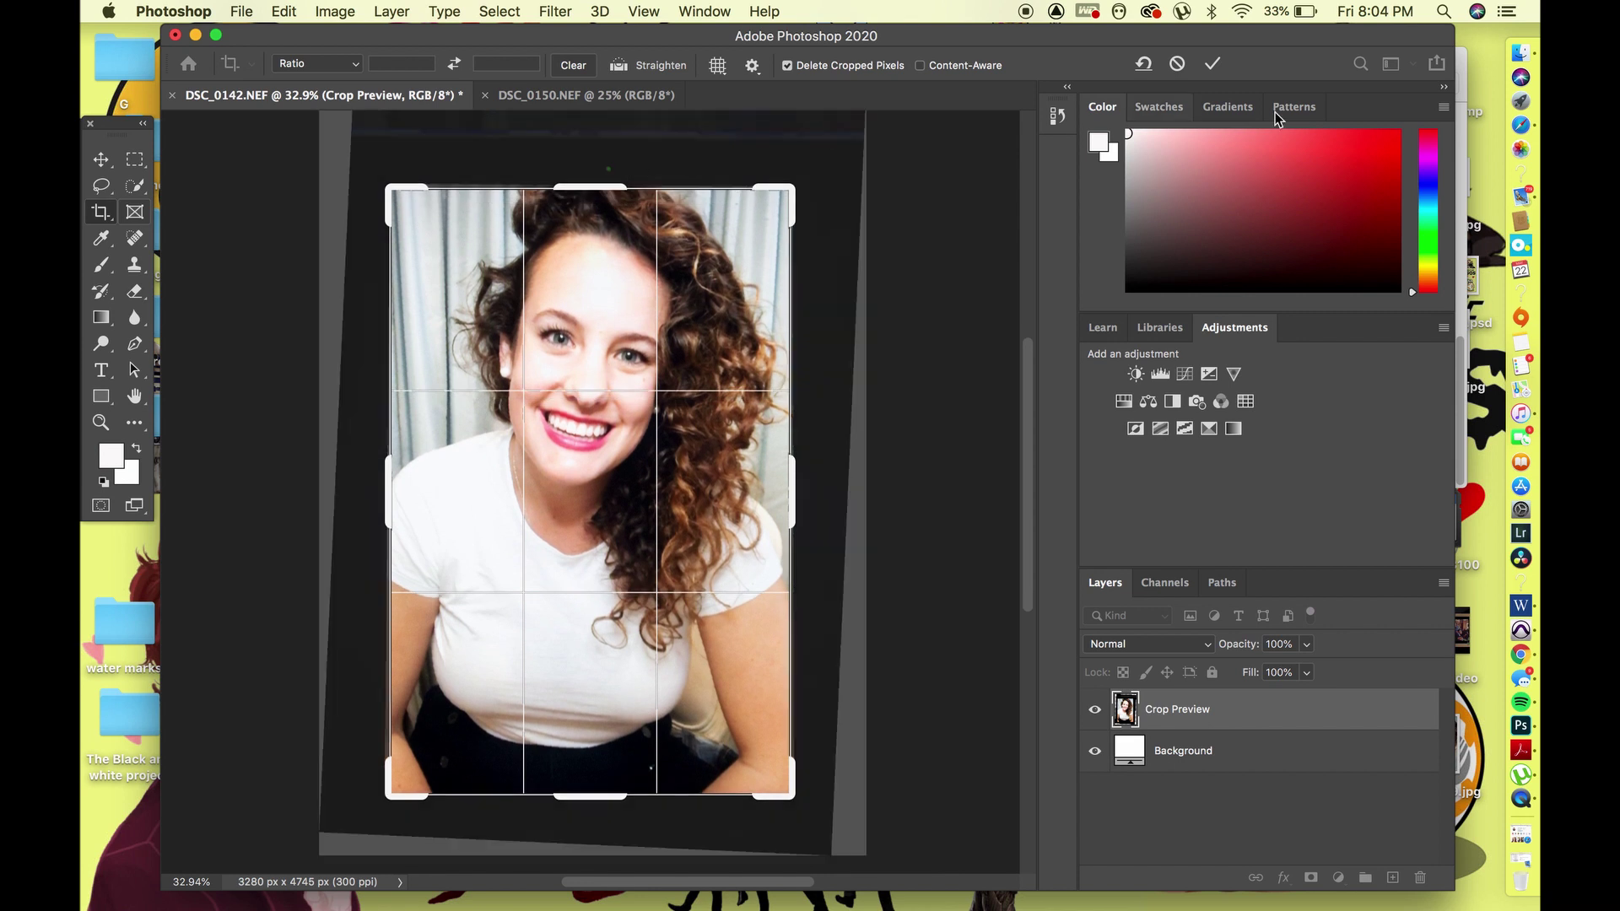
{"action": "left_click", "coordinate": [1211, 64]}
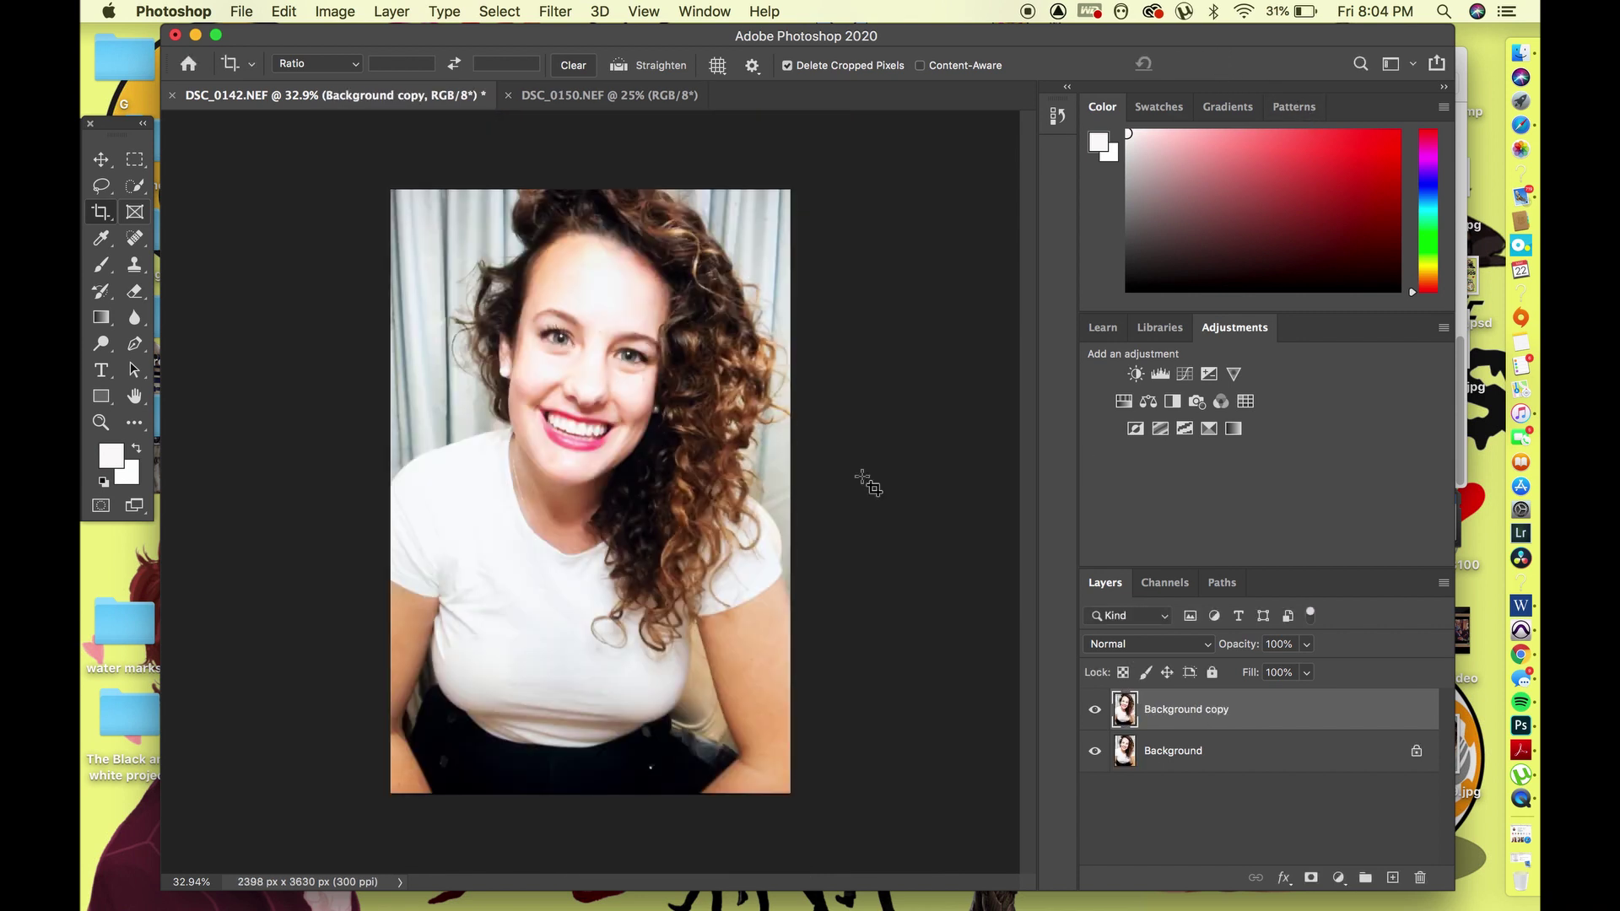
Darken the whole DSC_0142 portrait with a Brightness/Contrast layer at −33 brightness
{"action": "key", "text": "super+0"}
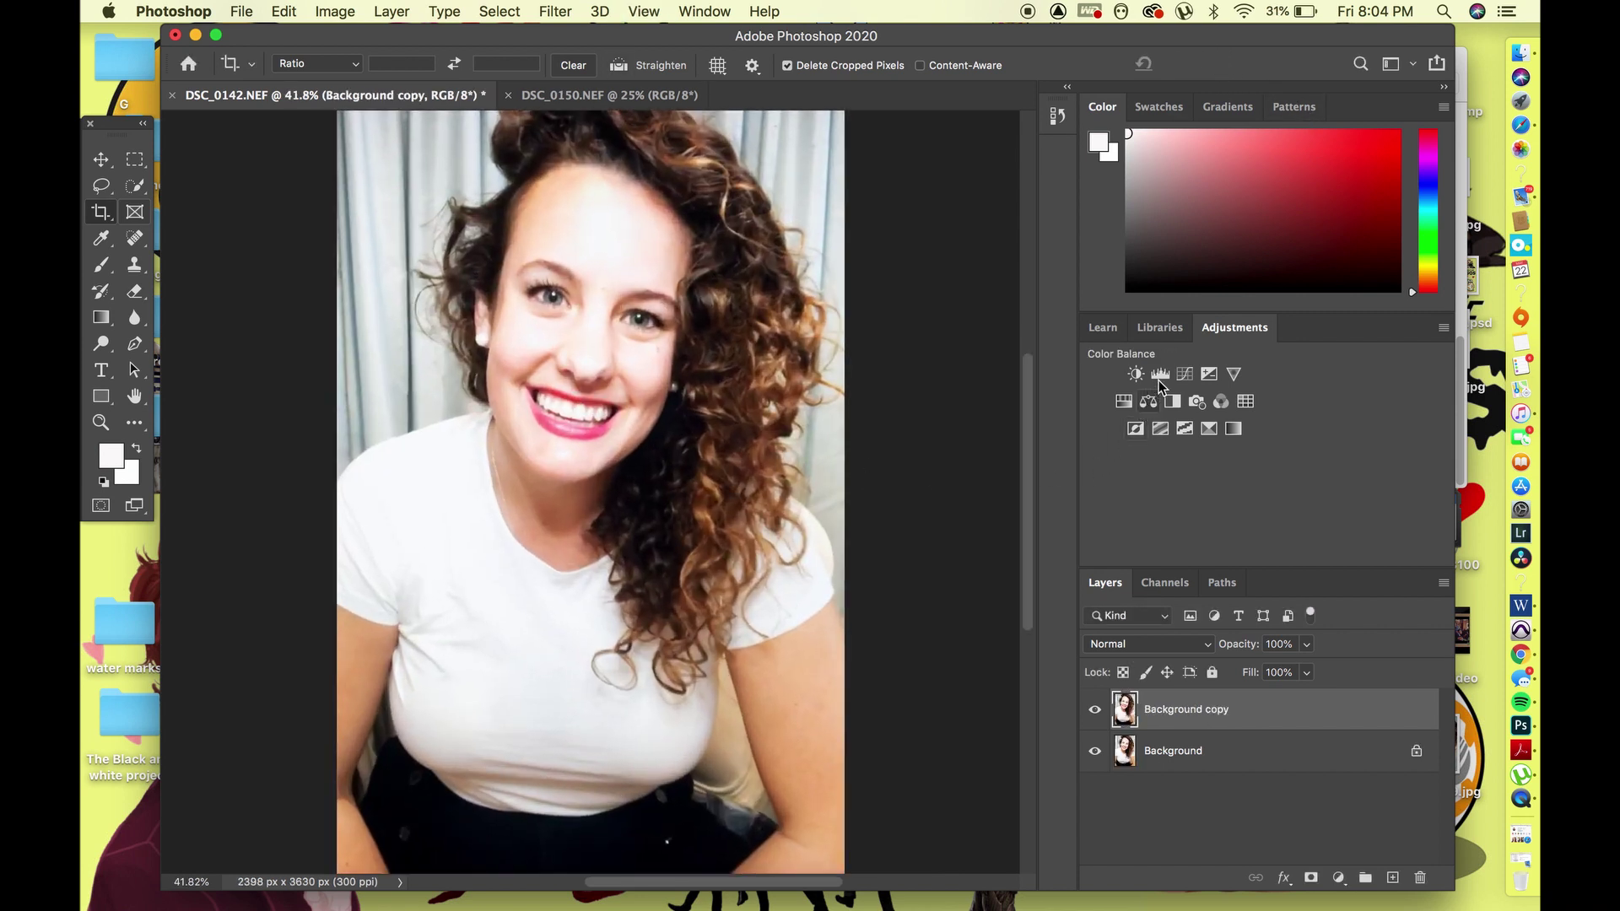
{"action": "left_click", "coordinate": [1136, 374]}
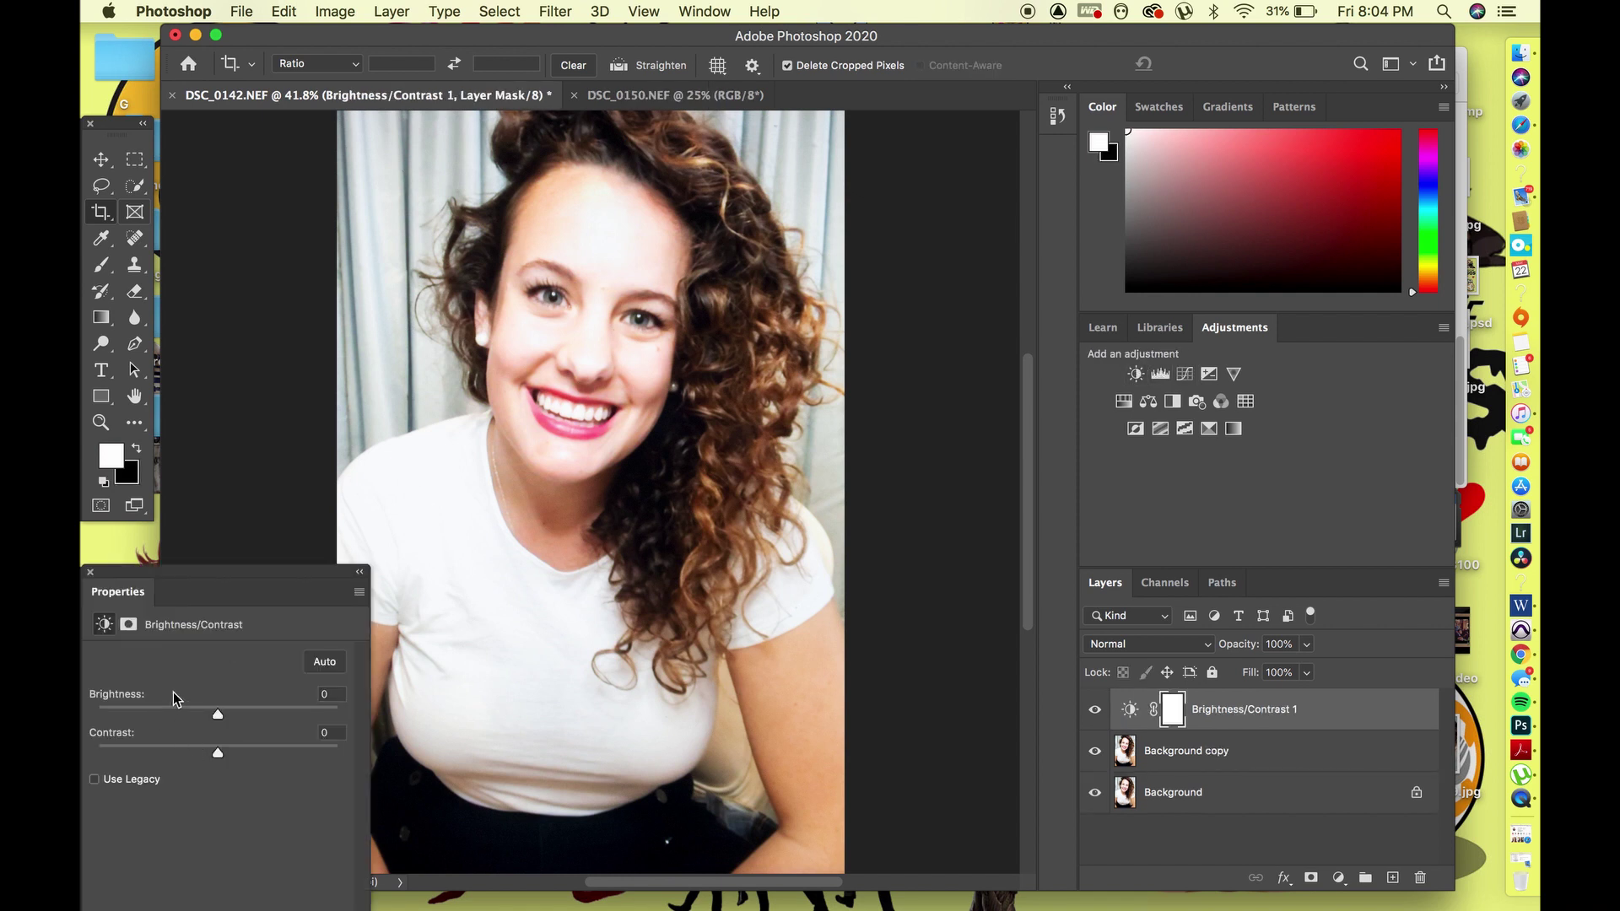
{"action": "left_click_drag", "start_coordinate": [219, 716], "coordinate": [192, 717]}
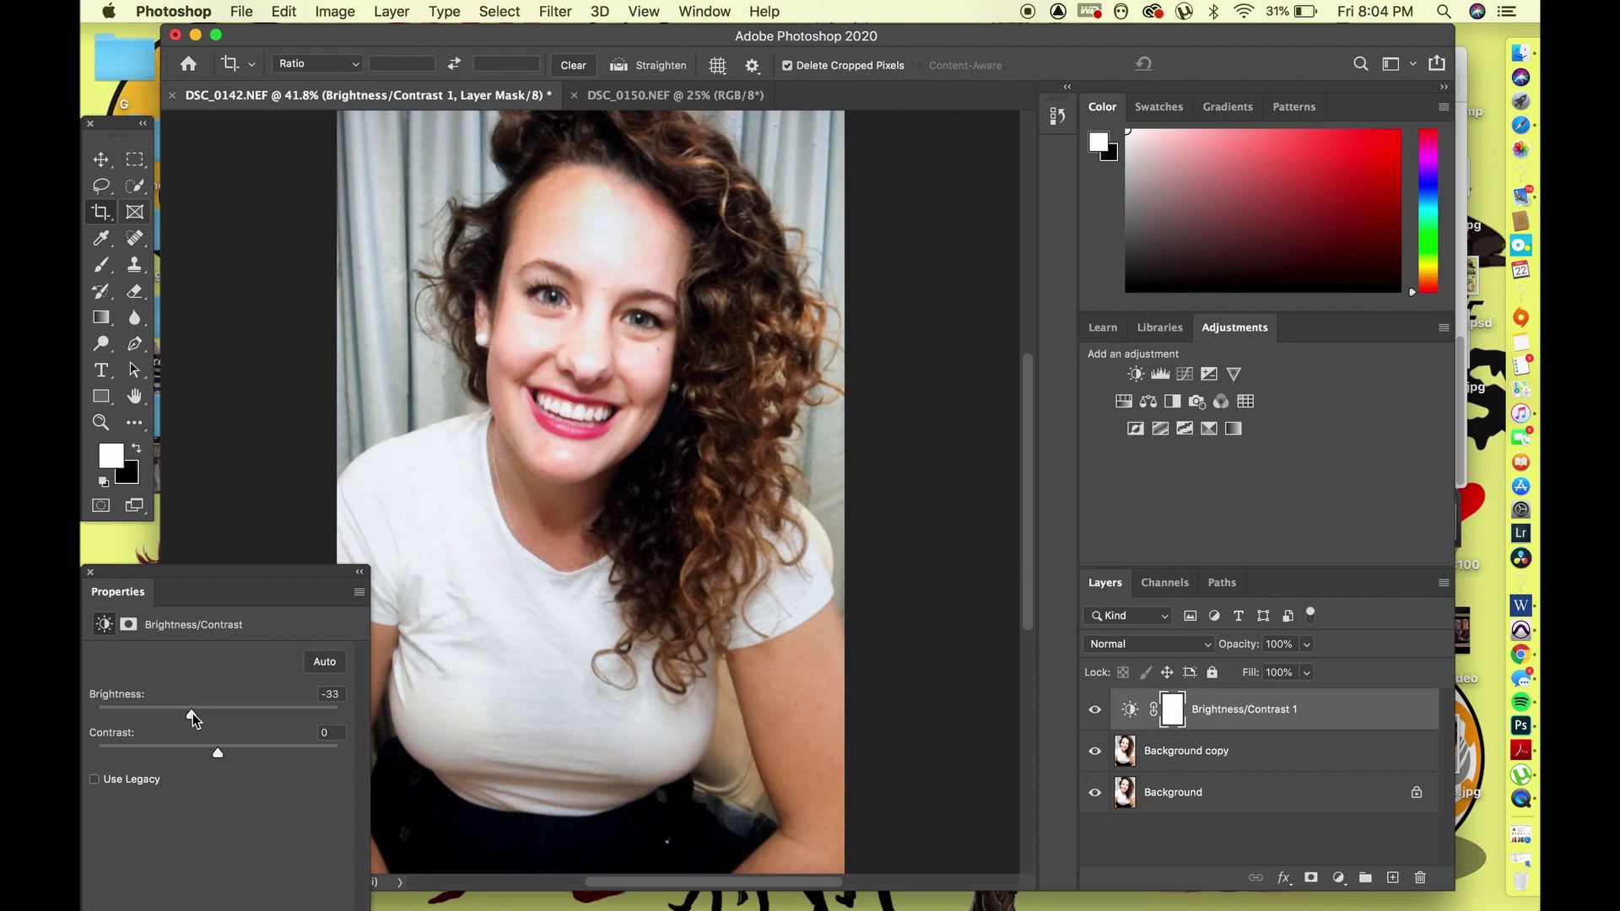
{"action": "left_click", "coordinate": [90, 573]}
Quick-select the face and neck and add a Levels layer with black 17 and white 242
{"action": "left_click", "coordinate": [140, 189]}
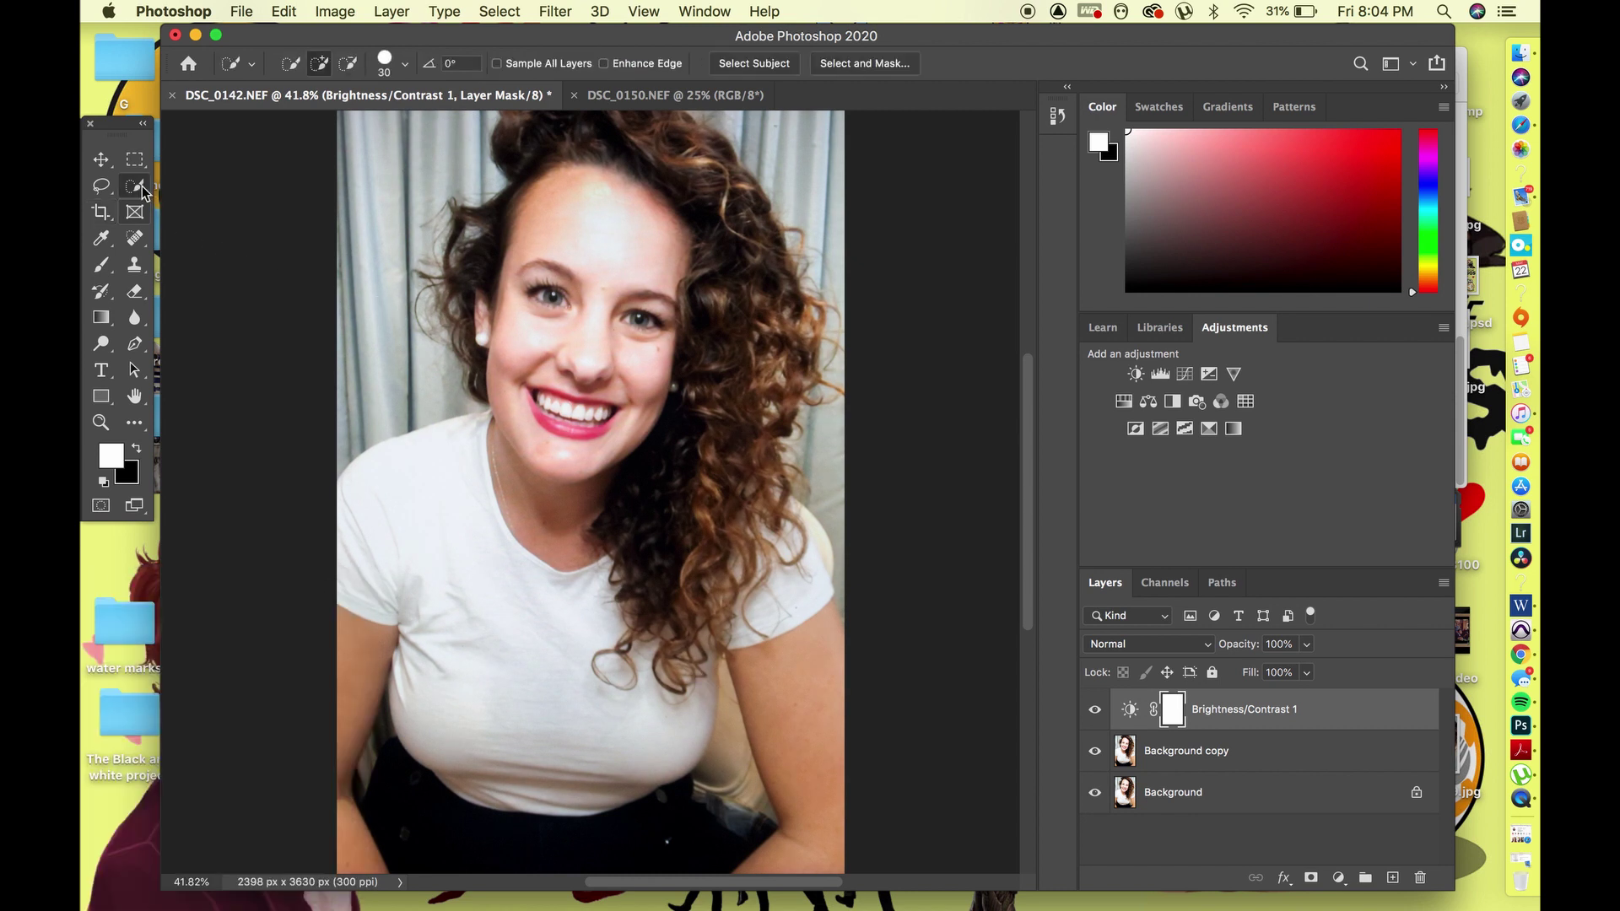
{"action": "left_click_drag", "start_coordinate": [583, 219], "coordinate": [574, 472]}
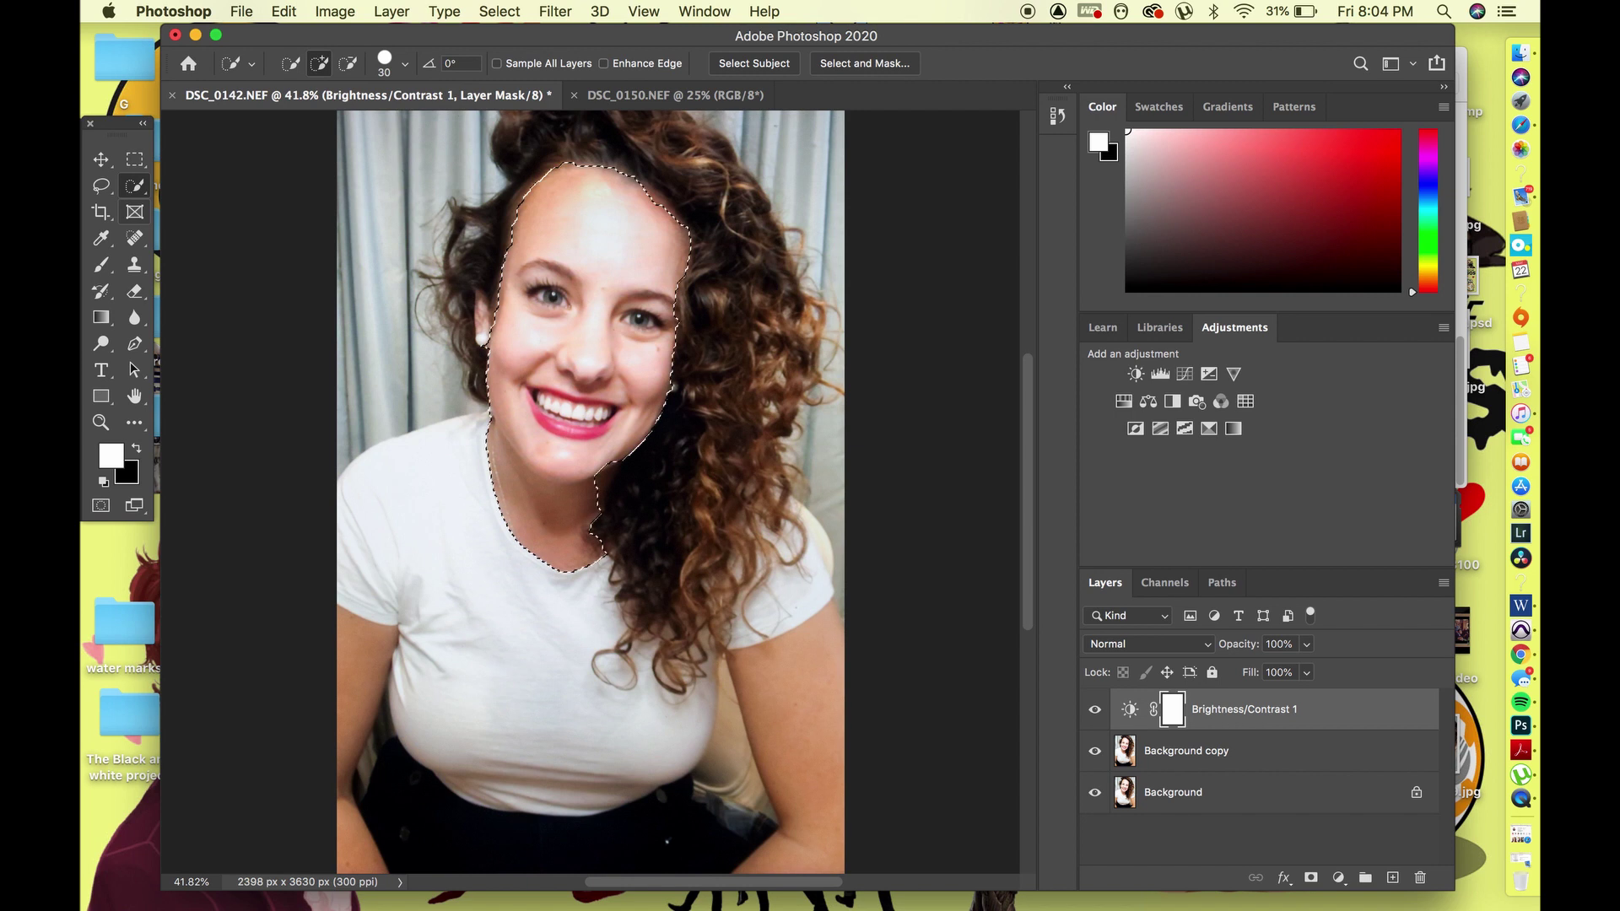
{"action": "left_click", "coordinate": [1164, 375]}
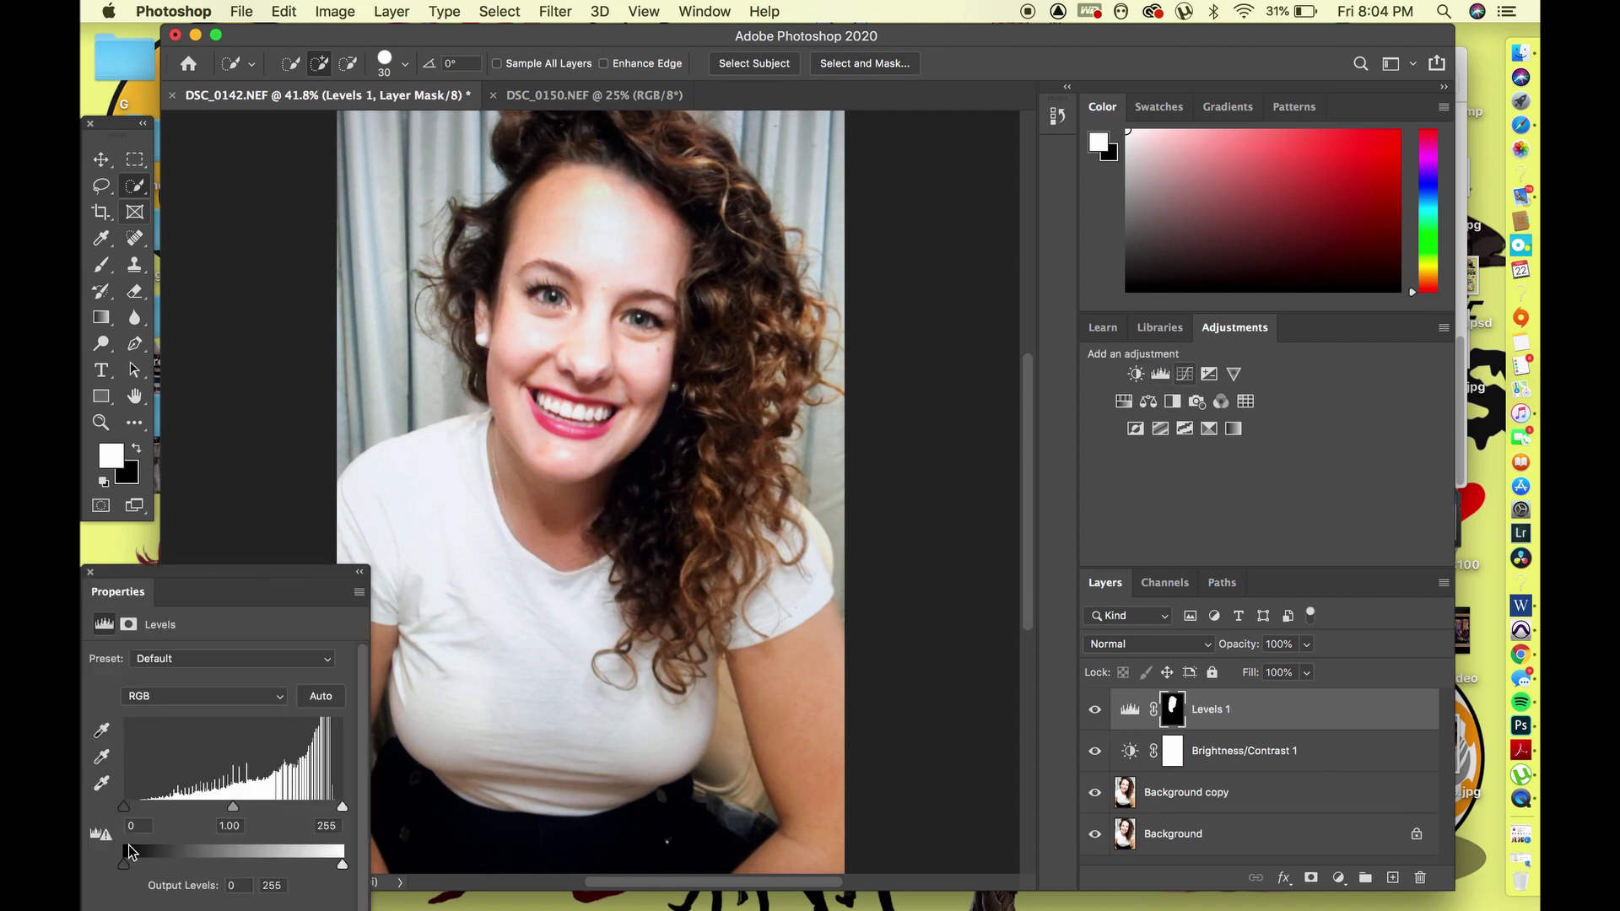
{"action": "left_click_drag", "start_coordinate": [123, 806], "coordinate": [137, 806]}
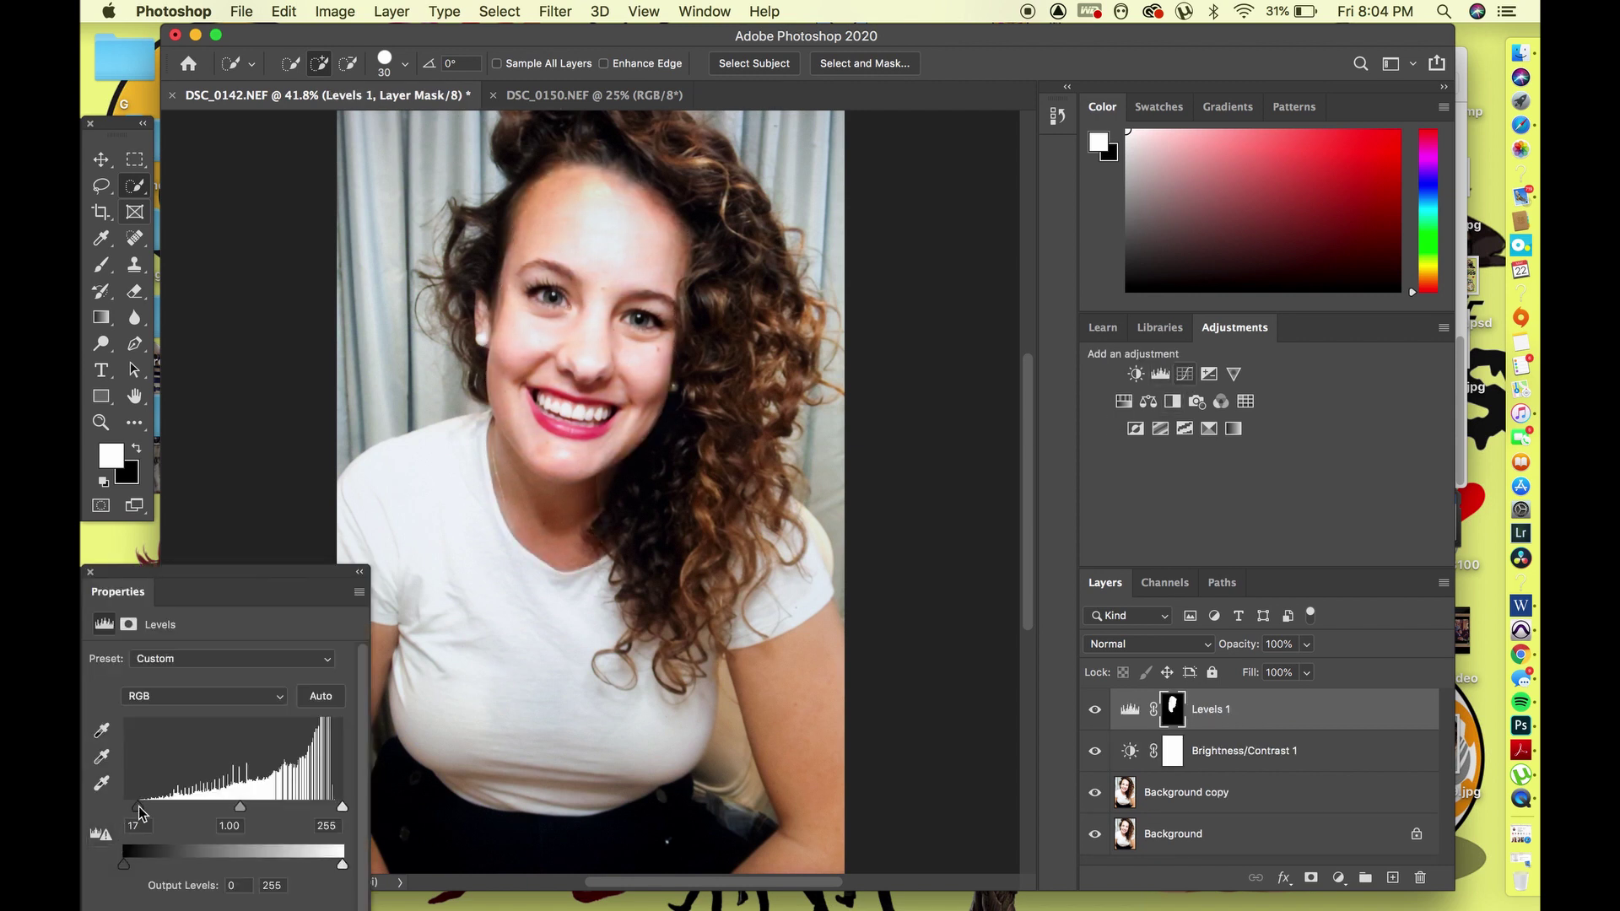
{"action": "left_click_drag", "start_coordinate": [341, 810], "coordinate": [333, 810]}
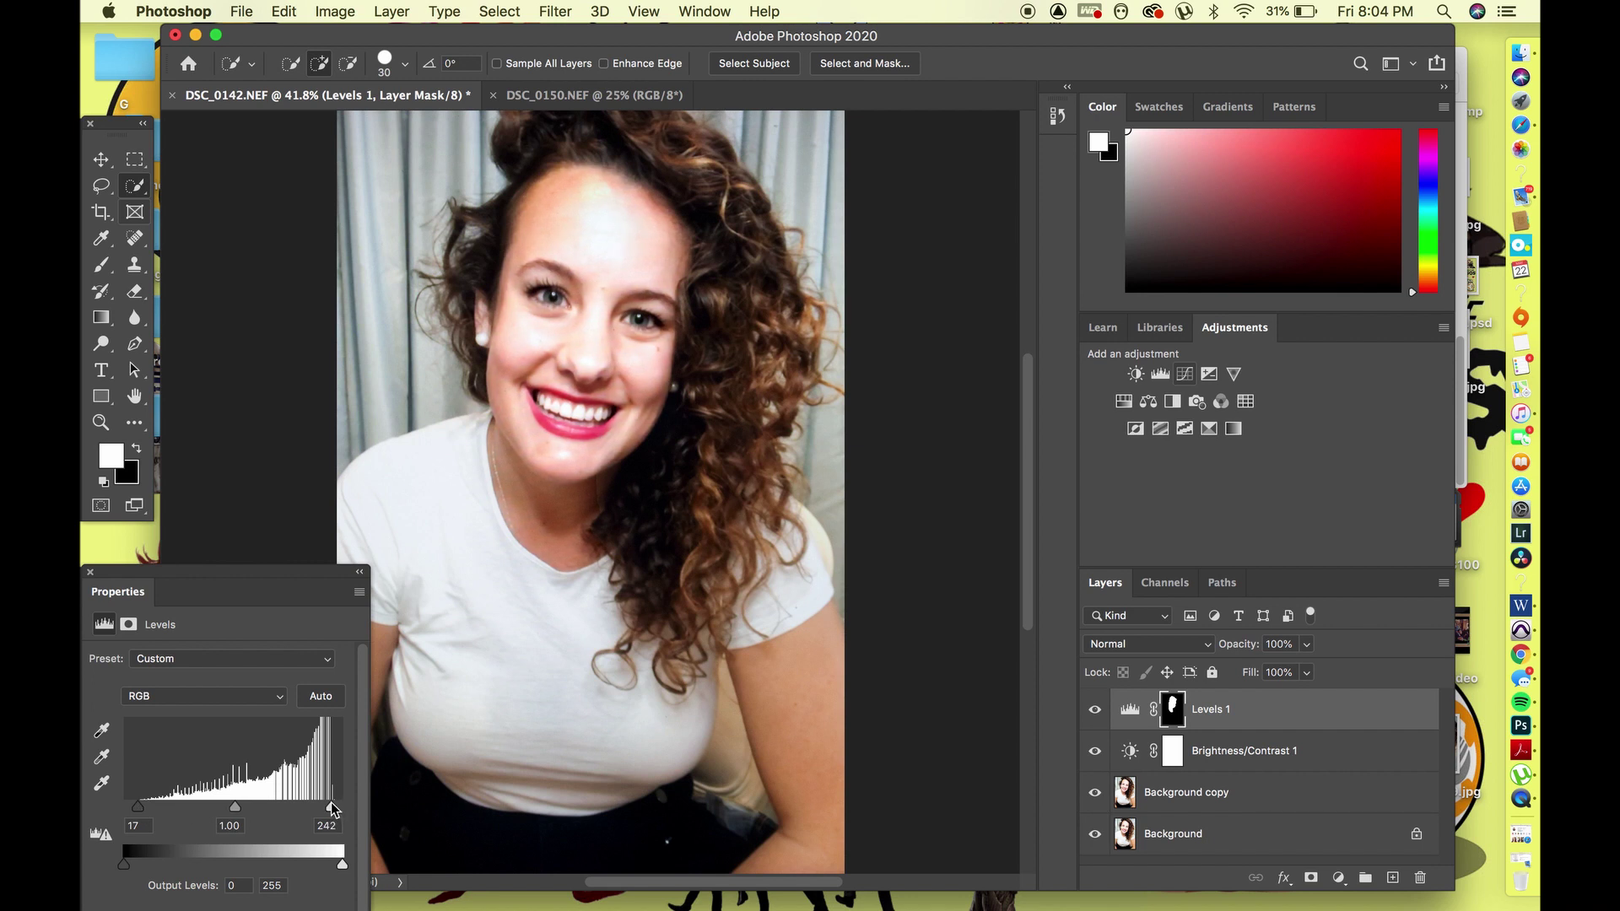
Feather the face mask to 96.9 px, then select the eyes and add a second Levels layer
{"action": "left_click", "coordinate": [128, 624]}
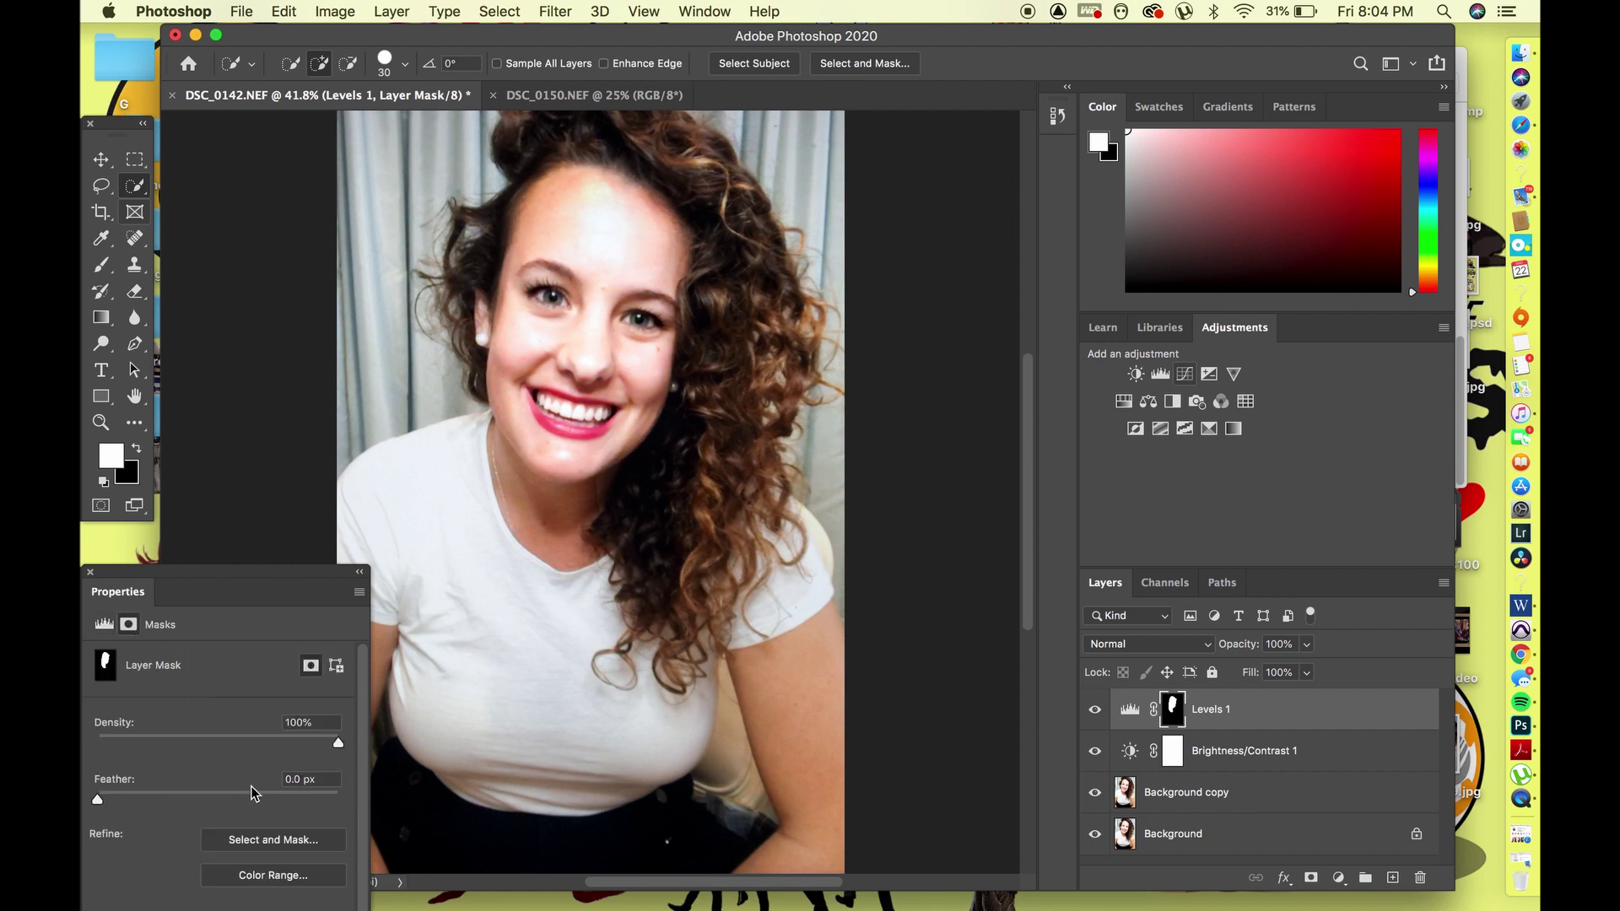
{"action": "left_click", "coordinate": [250, 793]}
{"action": "left_click", "coordinate": [642, 319]}
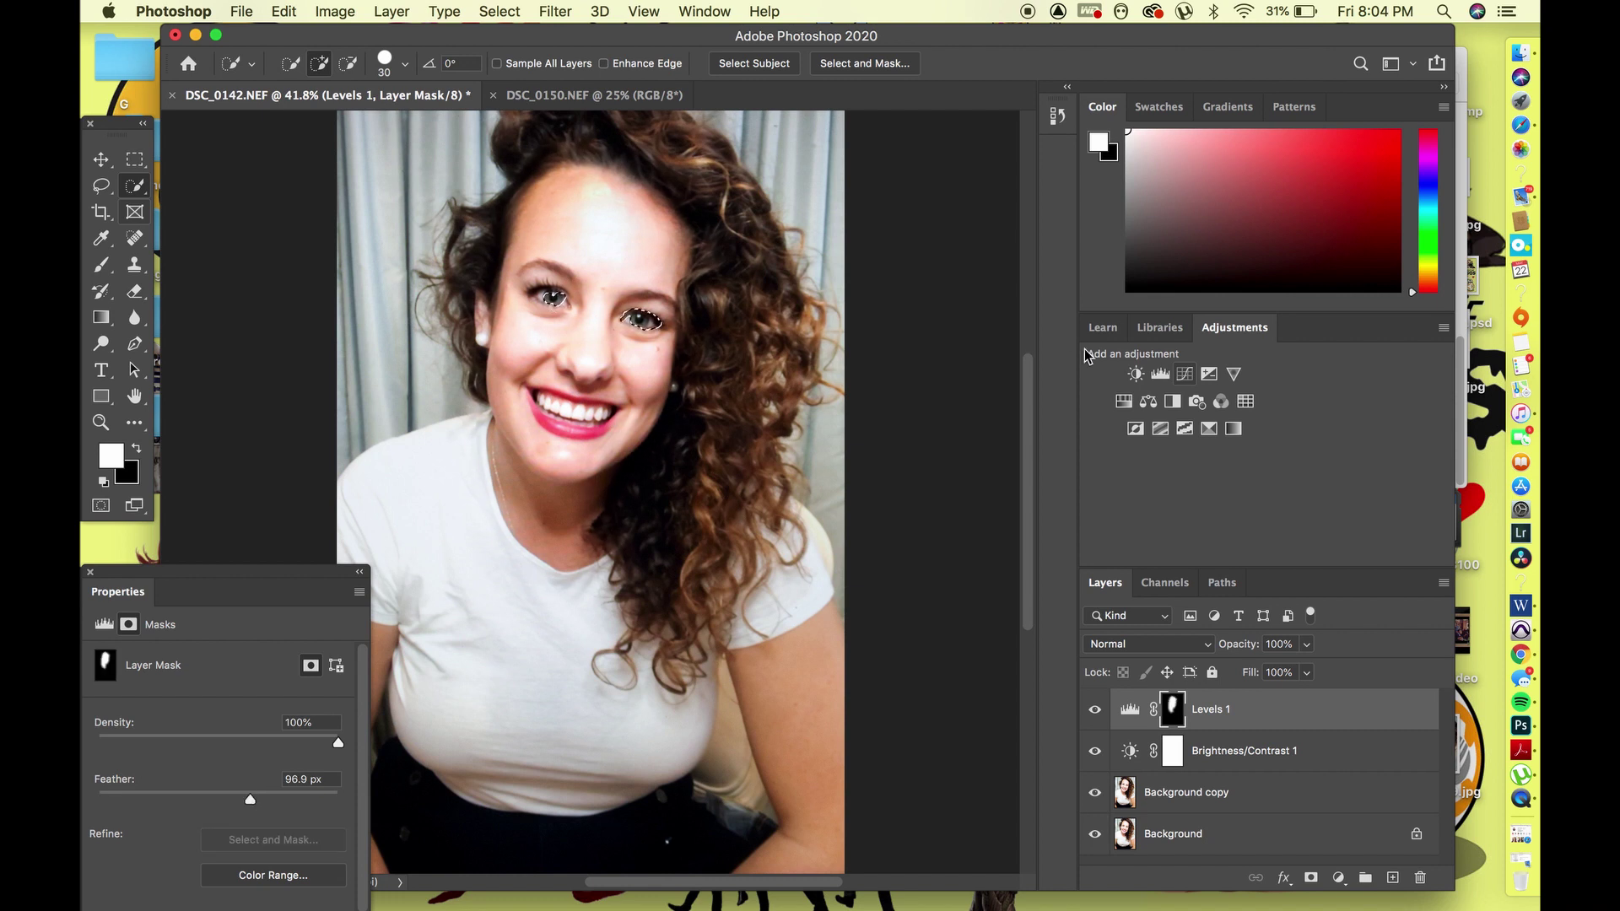
{"action": "left_click", "coordinate": [1161, 374]}
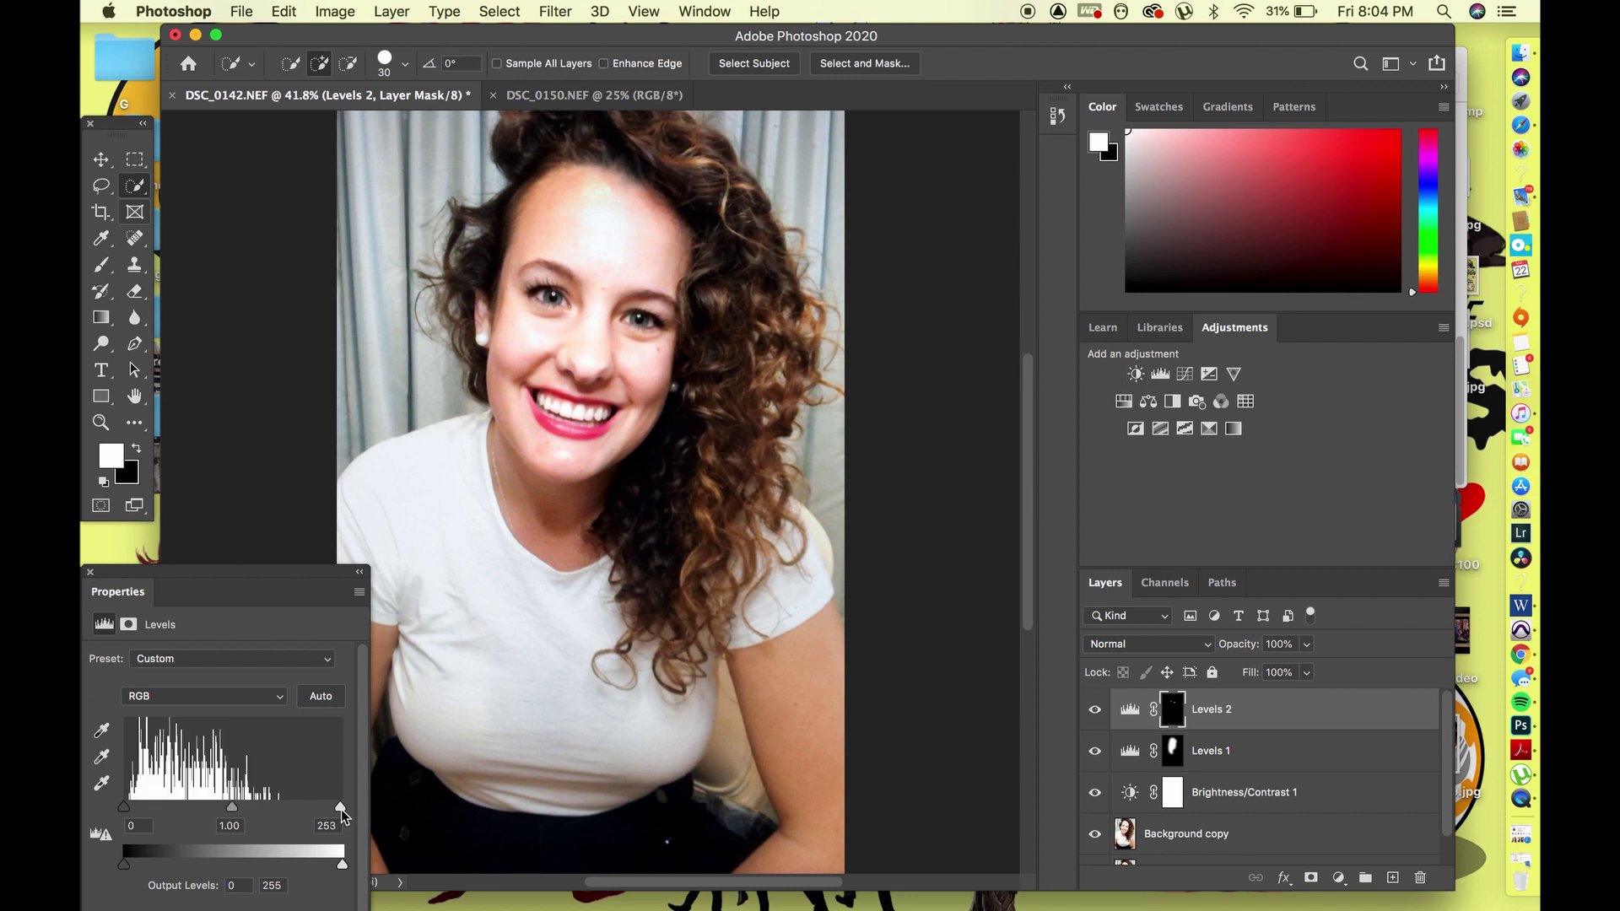
Brighten the eyes with Levels 2 white point 214 and a 61.9 px mask feather
{"action": "left_click_drag", "start_coordinate": [341, 808], "coordinate": [309, 816]}
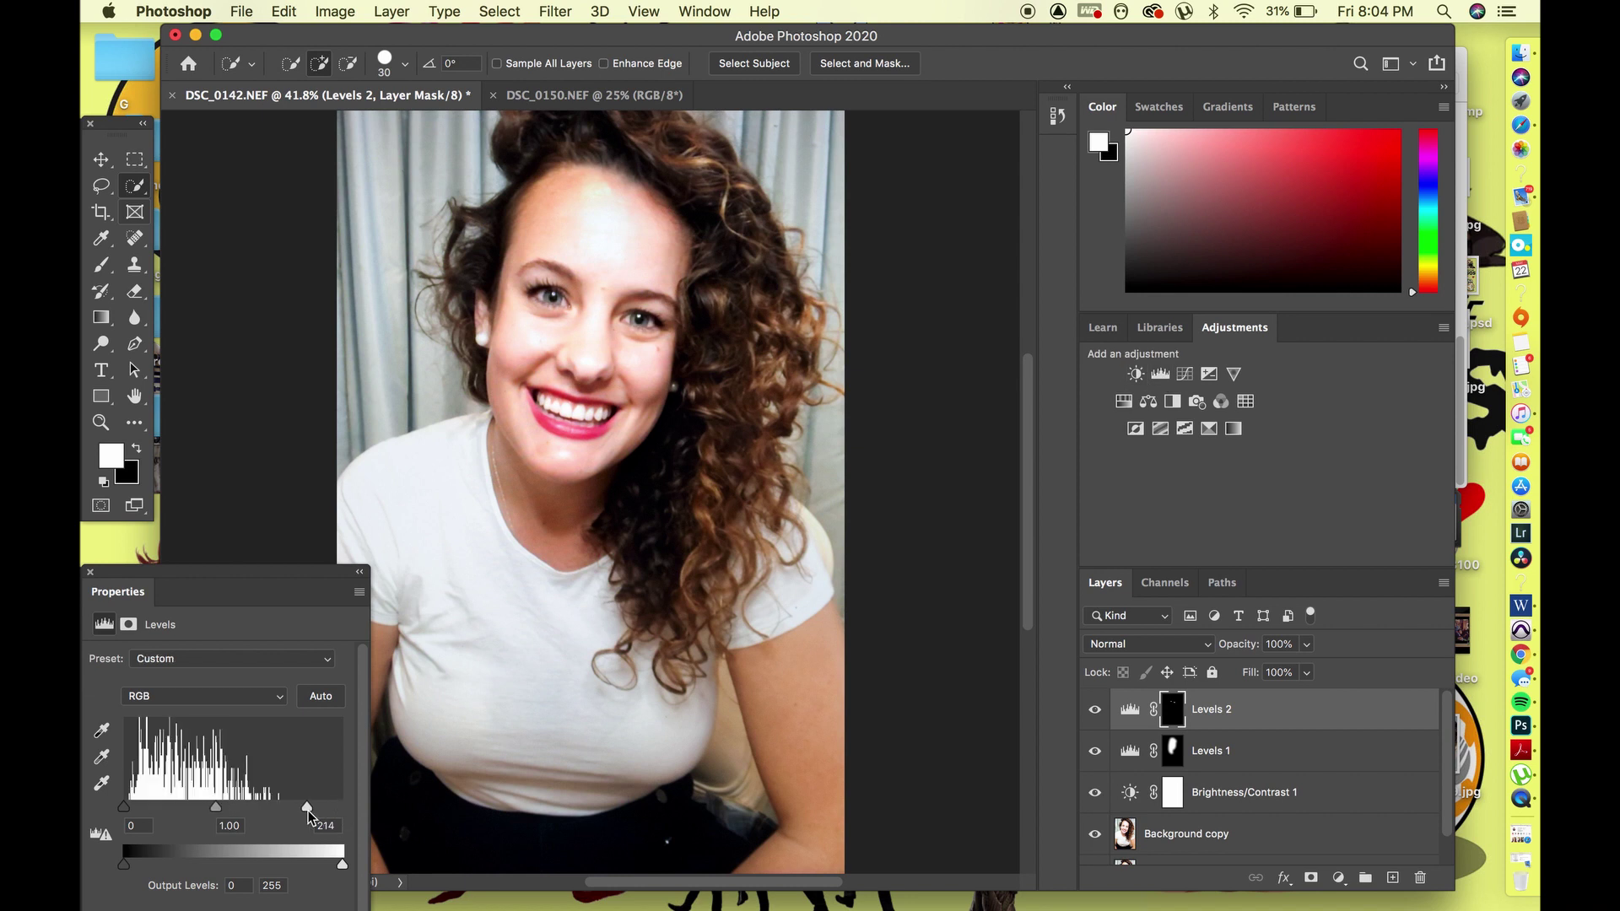
{"action": "left_click", "coordinate": [128, 624]}
{"action": "left_click", "coordinate": [237, 796]}
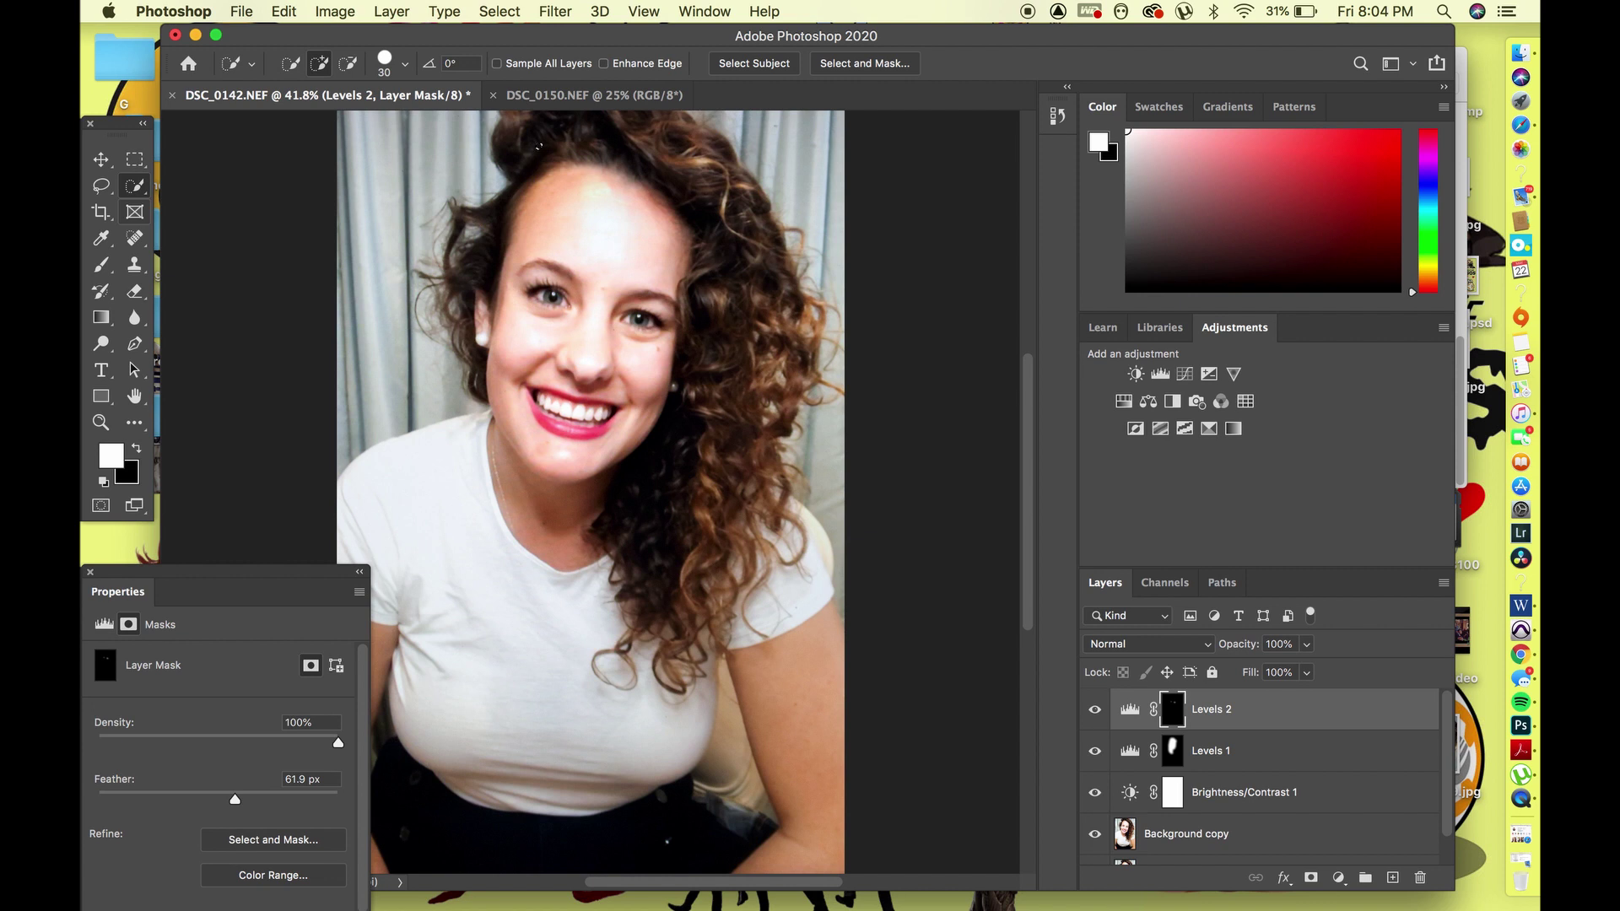
Select the right-side curls and add a feathered Levels 3 layer with white point 208
{"action": "mouse_move", "coordinate": [620, 126]}
{"action": "left_mouse_down"}
{"action": "mouse_move", "coordinate": [743, 236]}
{"action": "mouse_move", "coordinate": [802, 404]}
{"action": "mouse_move", "coordinate": [704, 472]}
{"action": "mouse_move", "coordinate": [688, 591]}
{"action": "mouse_move", "coordinate": [625, 506]}
{"action": "left_mouse_up"}
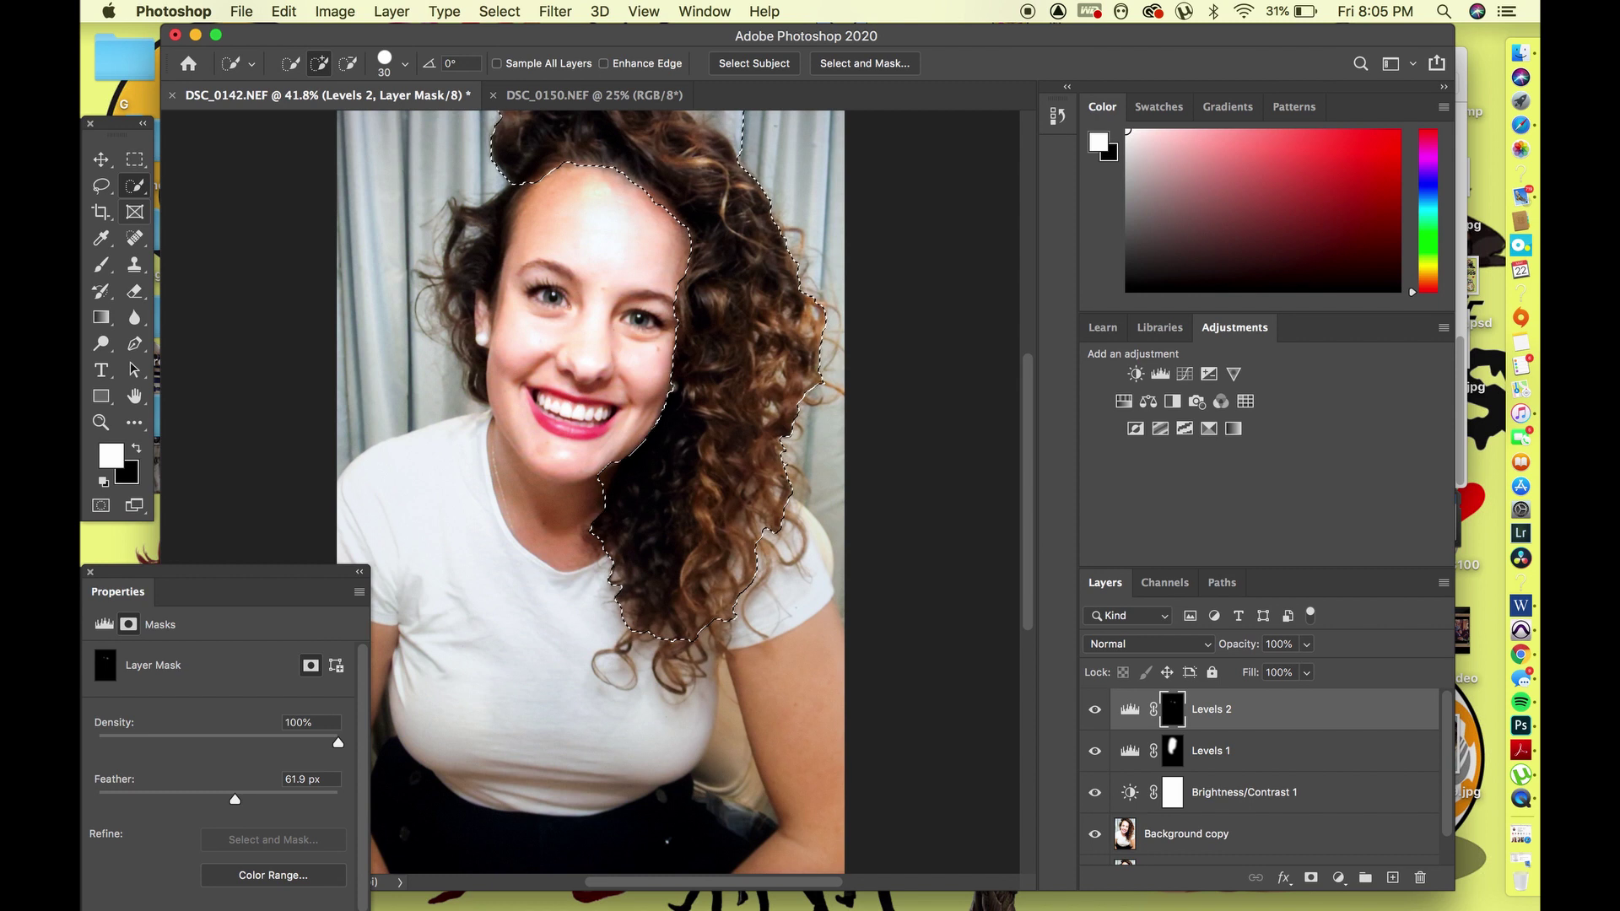
{"action": "left_click", "coordinate": [1161, 373]}
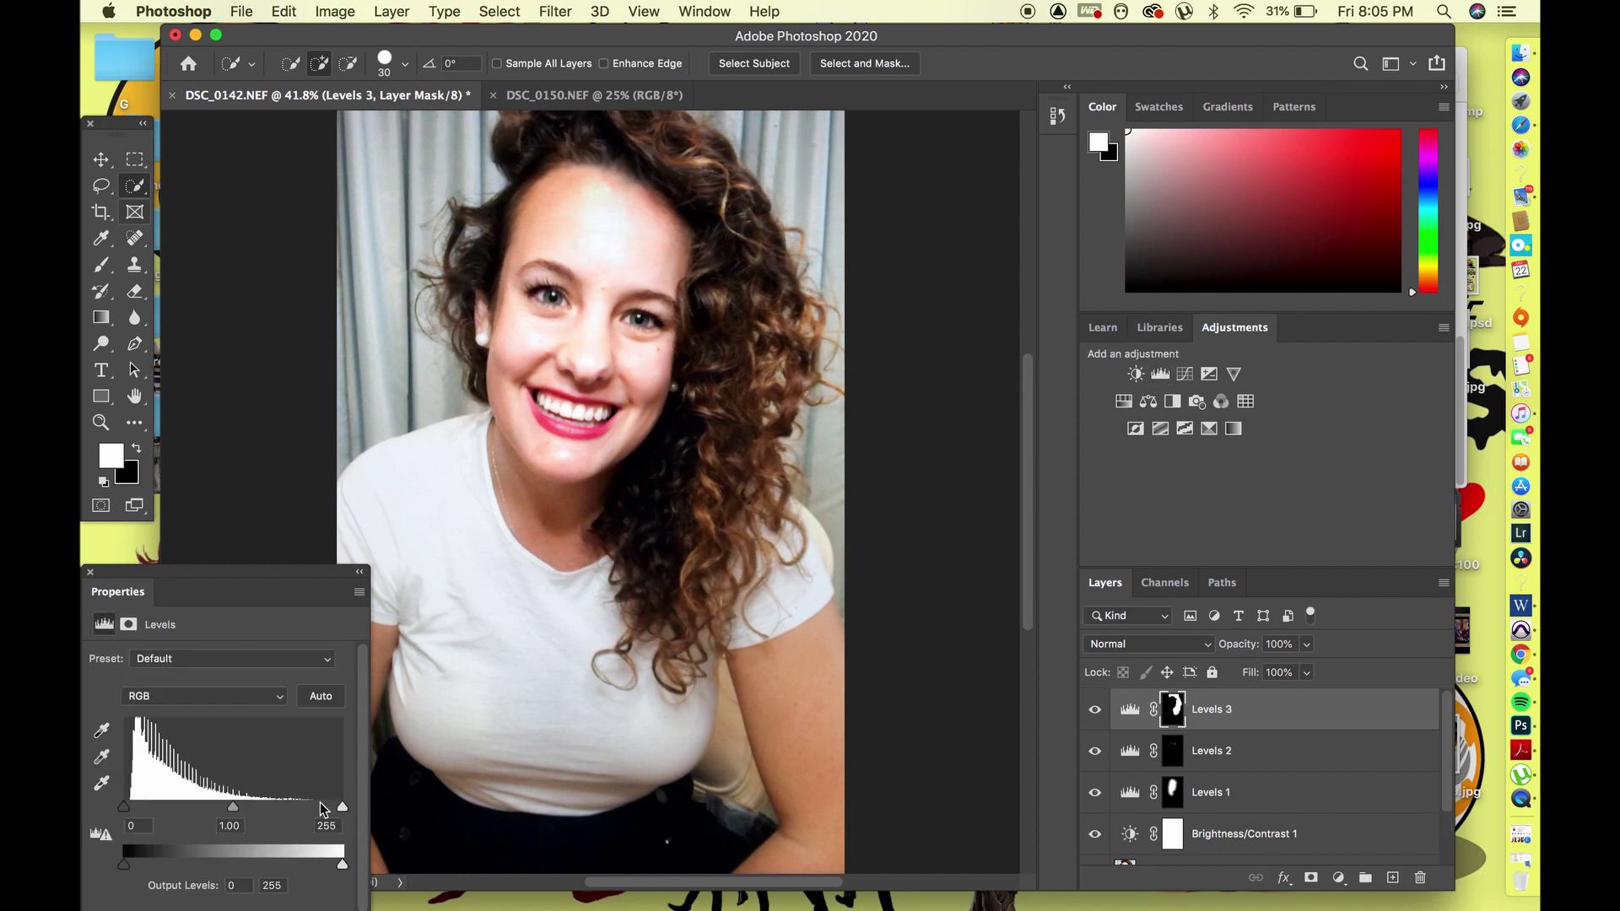
{"action": "left_click_drag", "start_coordinate": [344, 808], "coordinate": [300, 807]}
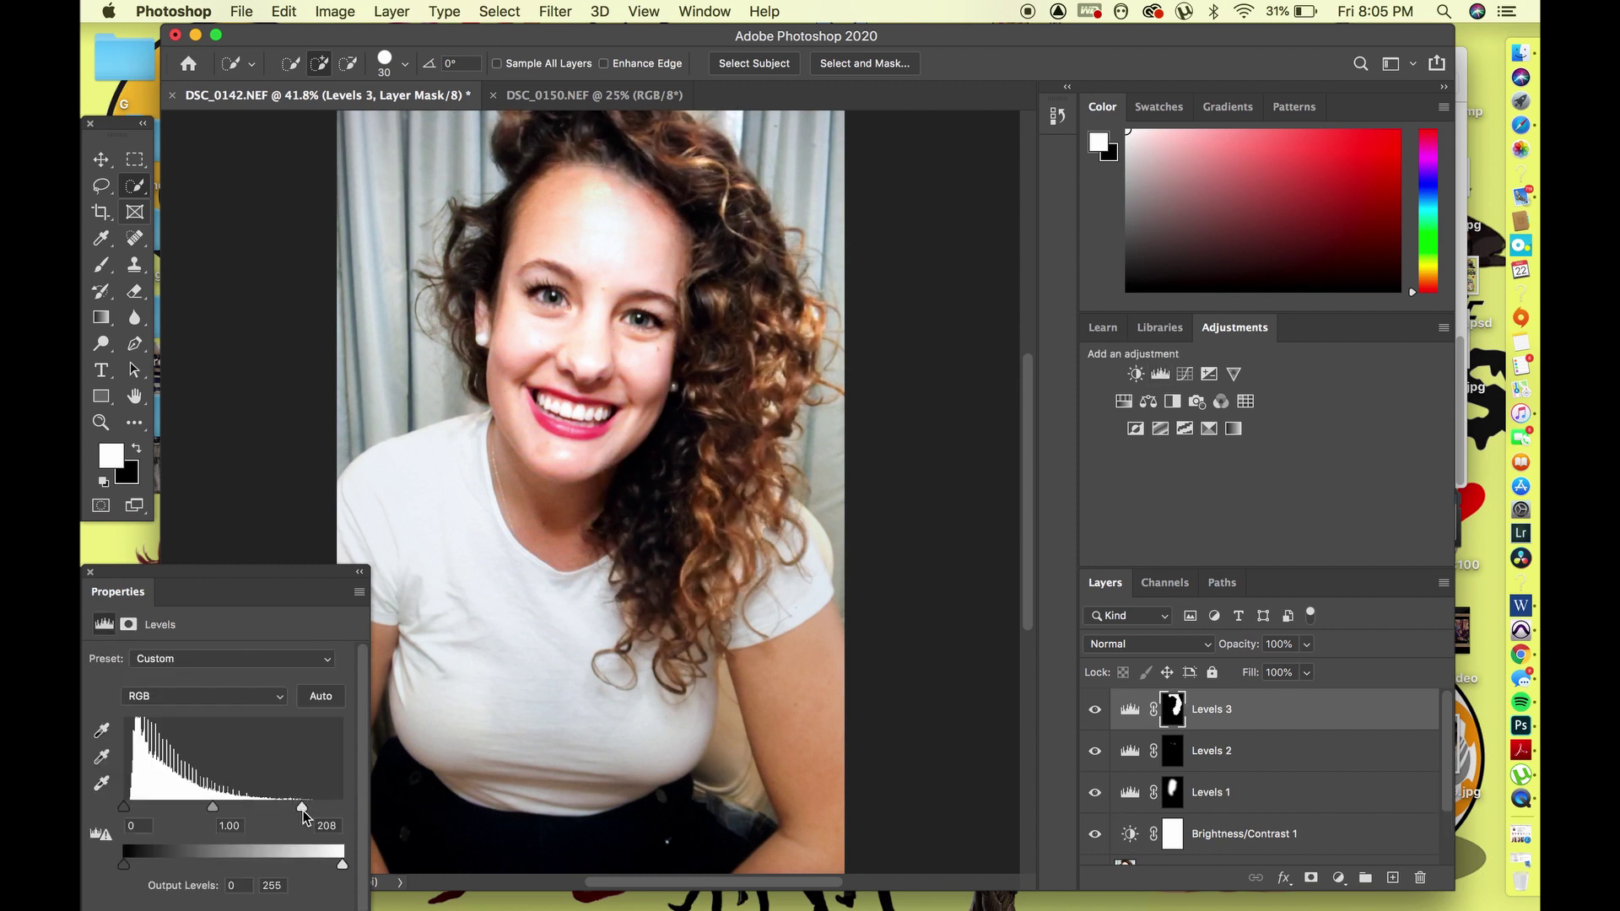
{"action": "left_click", "coordinate": [128, 624]}
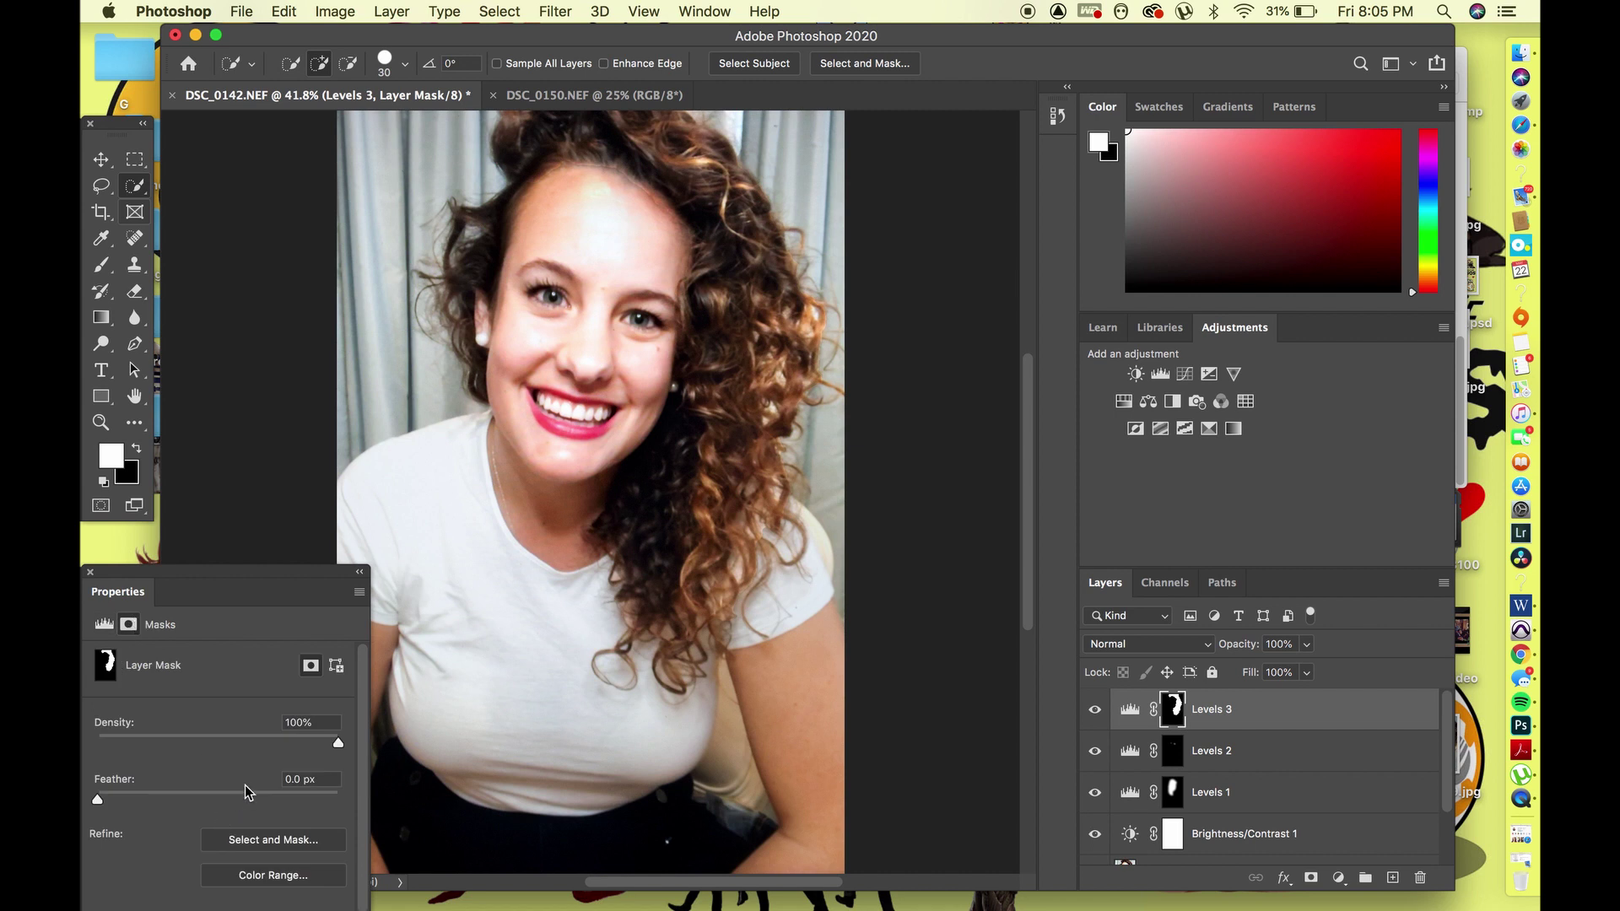
{"action": "left_click", "coordinate": [250, 796]}
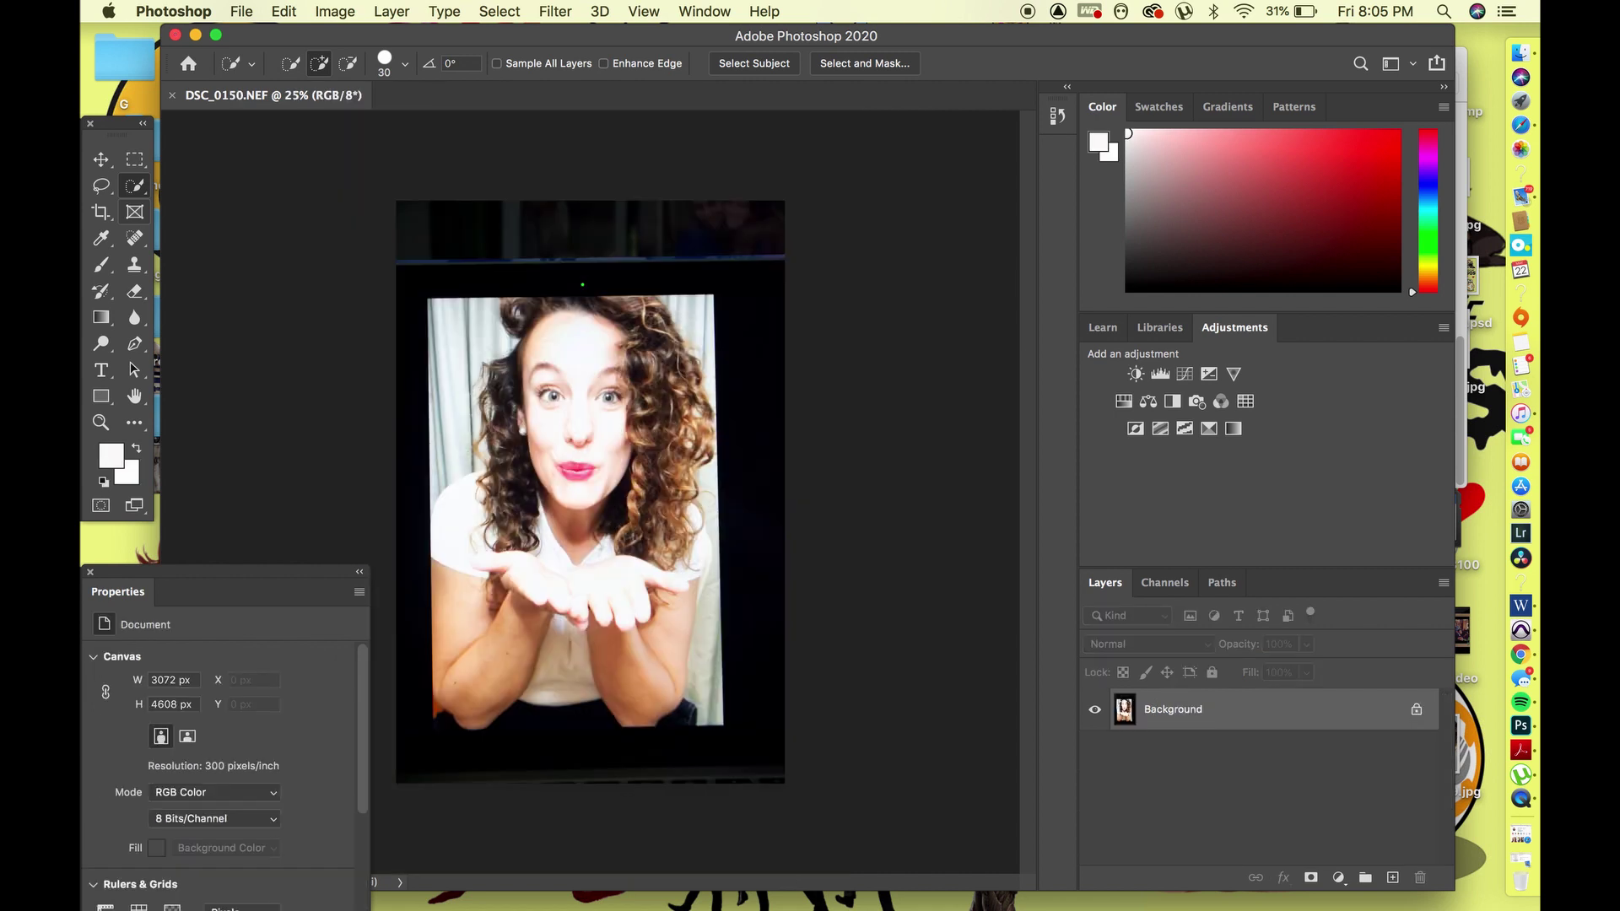
Add a Brightness/Contrast layer at about -67 brightness, then start framing a crop around the woman
{"action": "scroll", "coordinate": [759, 405], "scroll_direction": "up", "scroll_amount": 3}
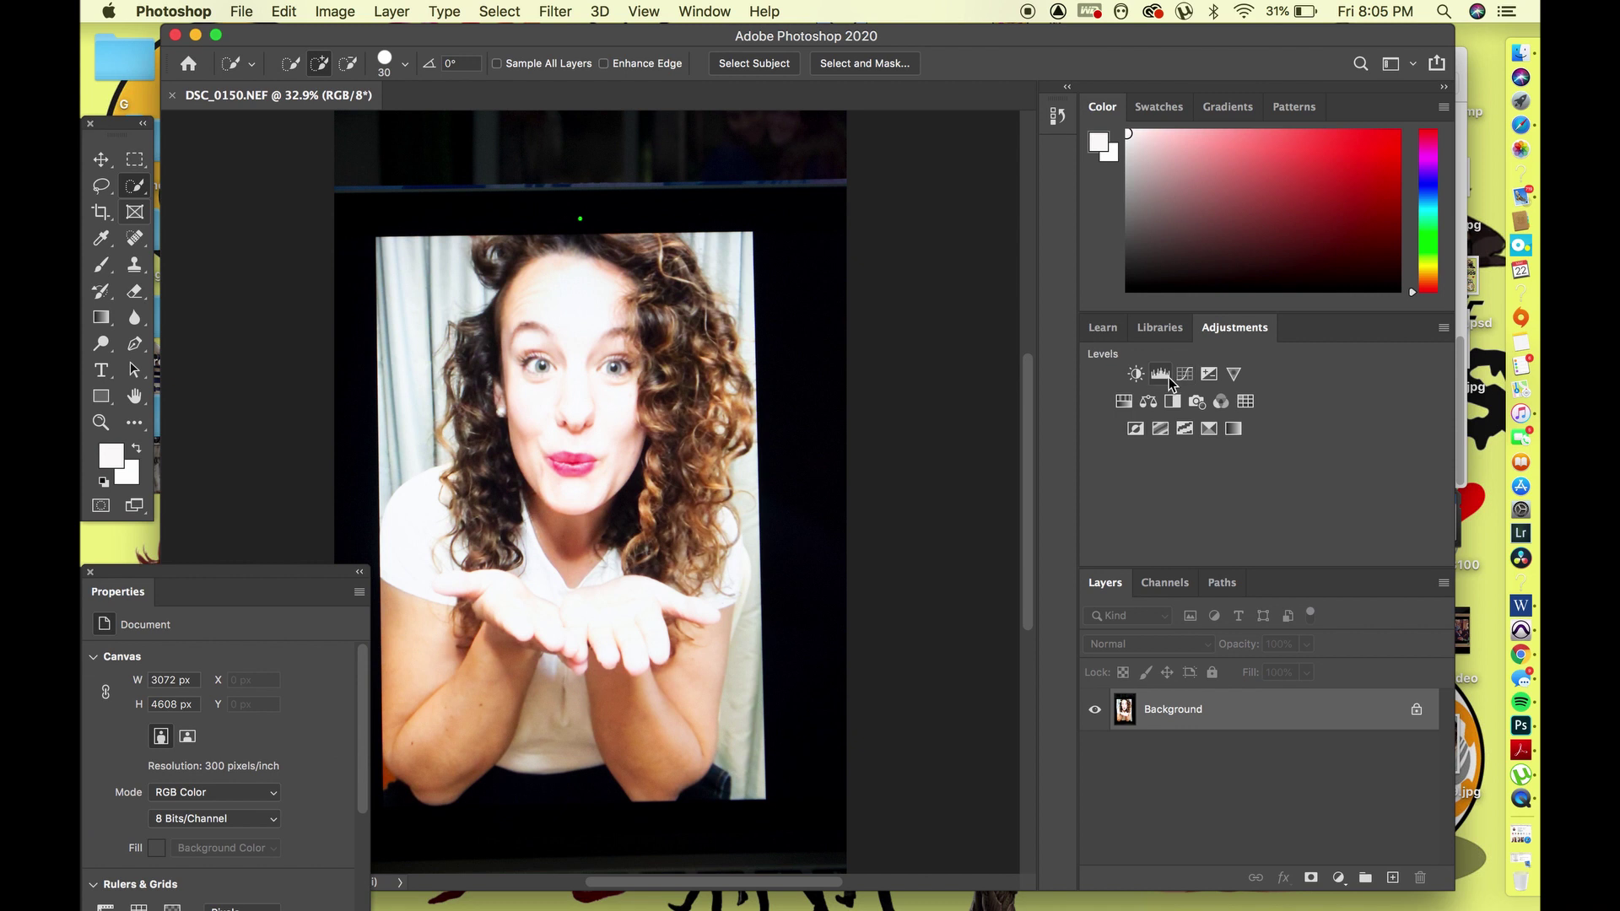
{"action": "left_click", "coordinate": [1136, 374]}
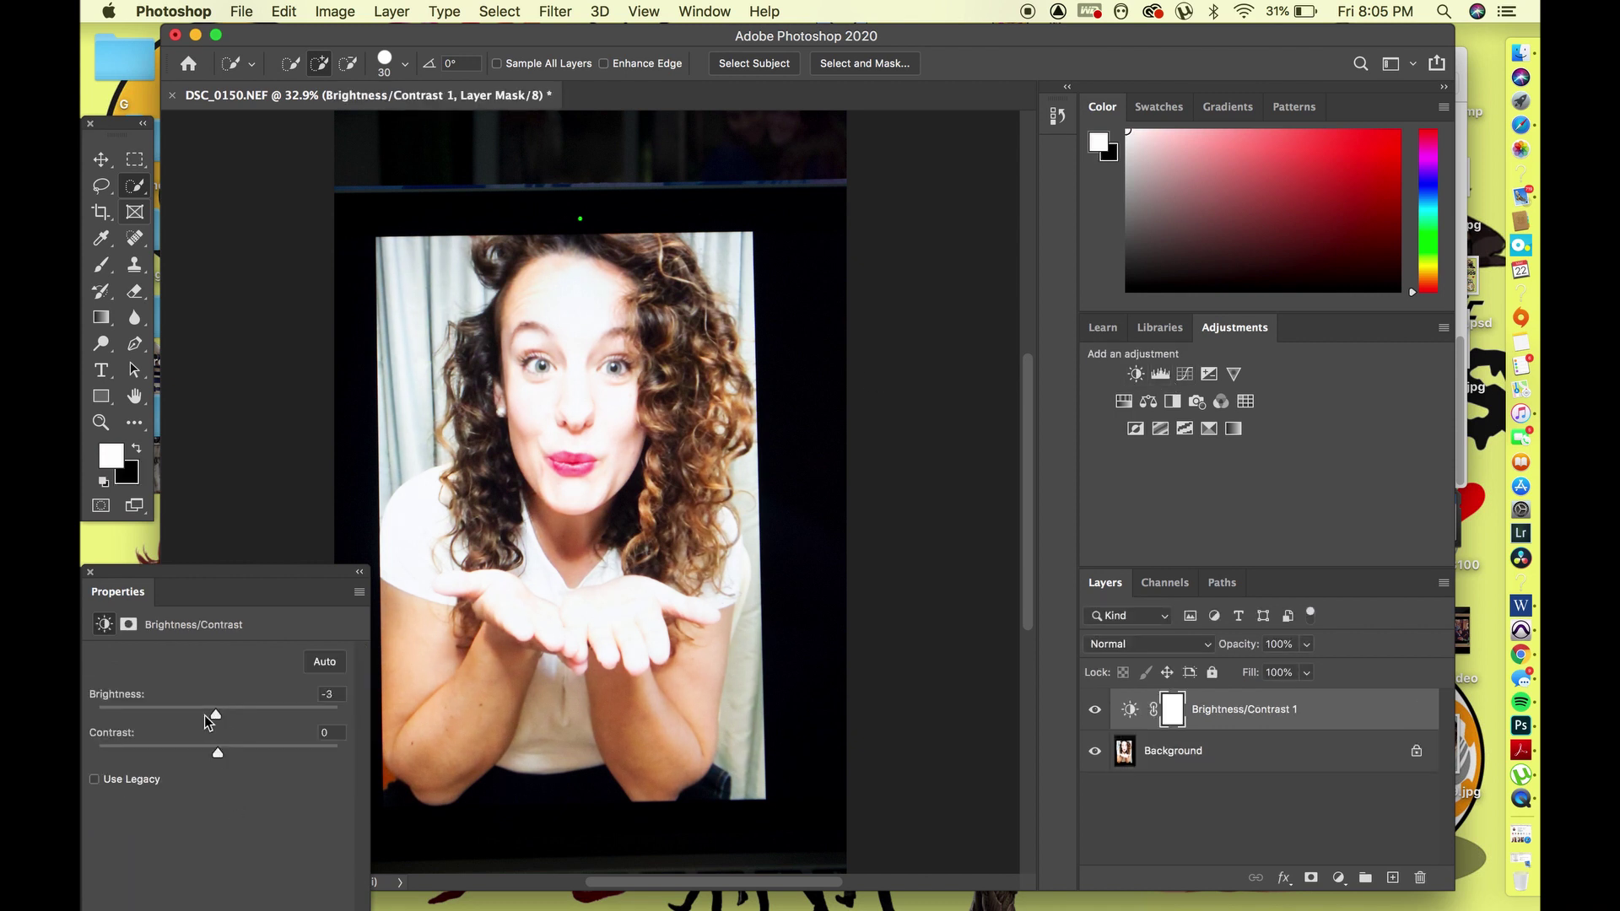
{"action": "left_click_drag", "start_coordinate": [204, 716], "coordinate": [157, 719]}
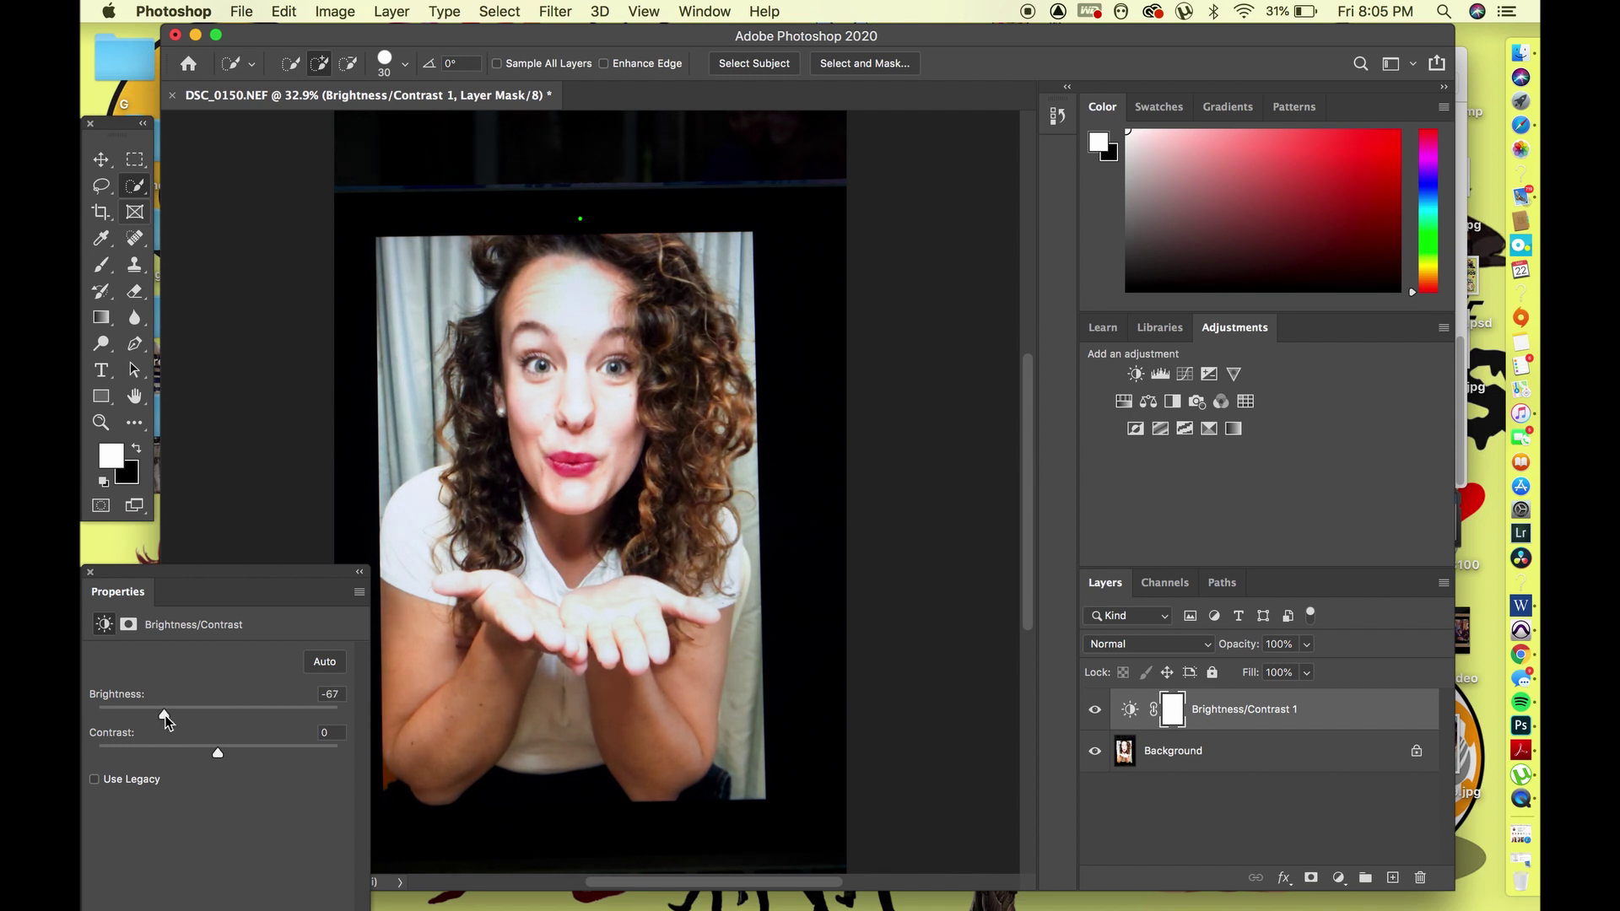
{"action": "left_click", "coordinate": [90, 572]}
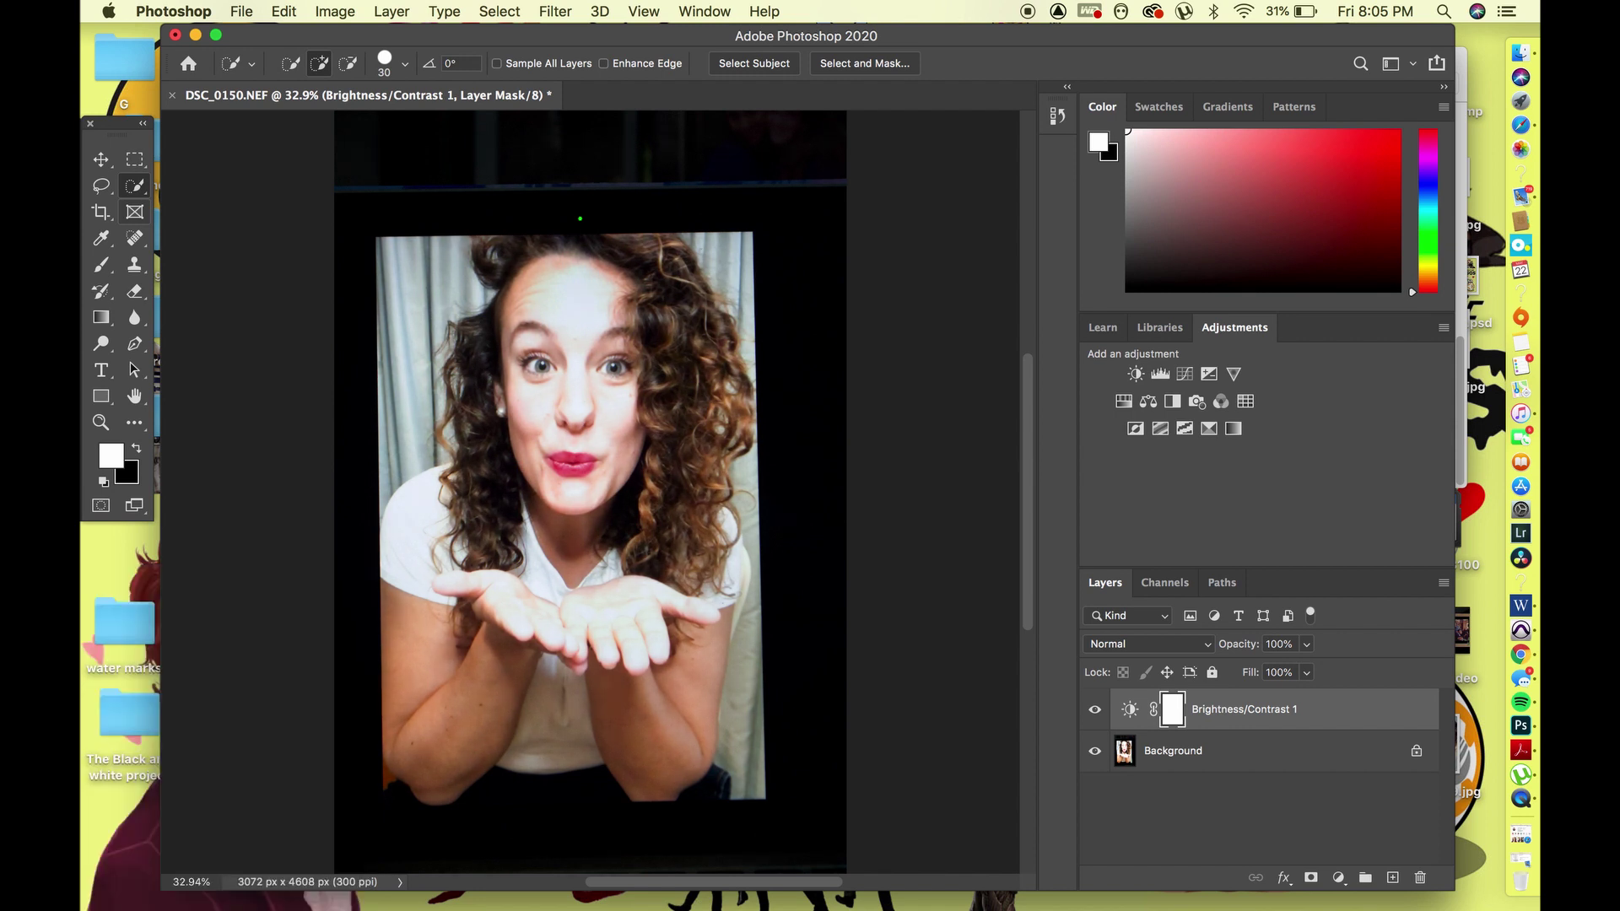
{"action": "left_click", "coordinate": [100, 212]}
{"action": "mouse_move", "coordinate": [802, 676]}
{"action": "left_mouse_down"}
{"action": "mouse_move", "coordinate": [817, 869]}
{"action": "mouse_move", "coordinate": [796, 833]}
{"action": "left_mouse_up"}
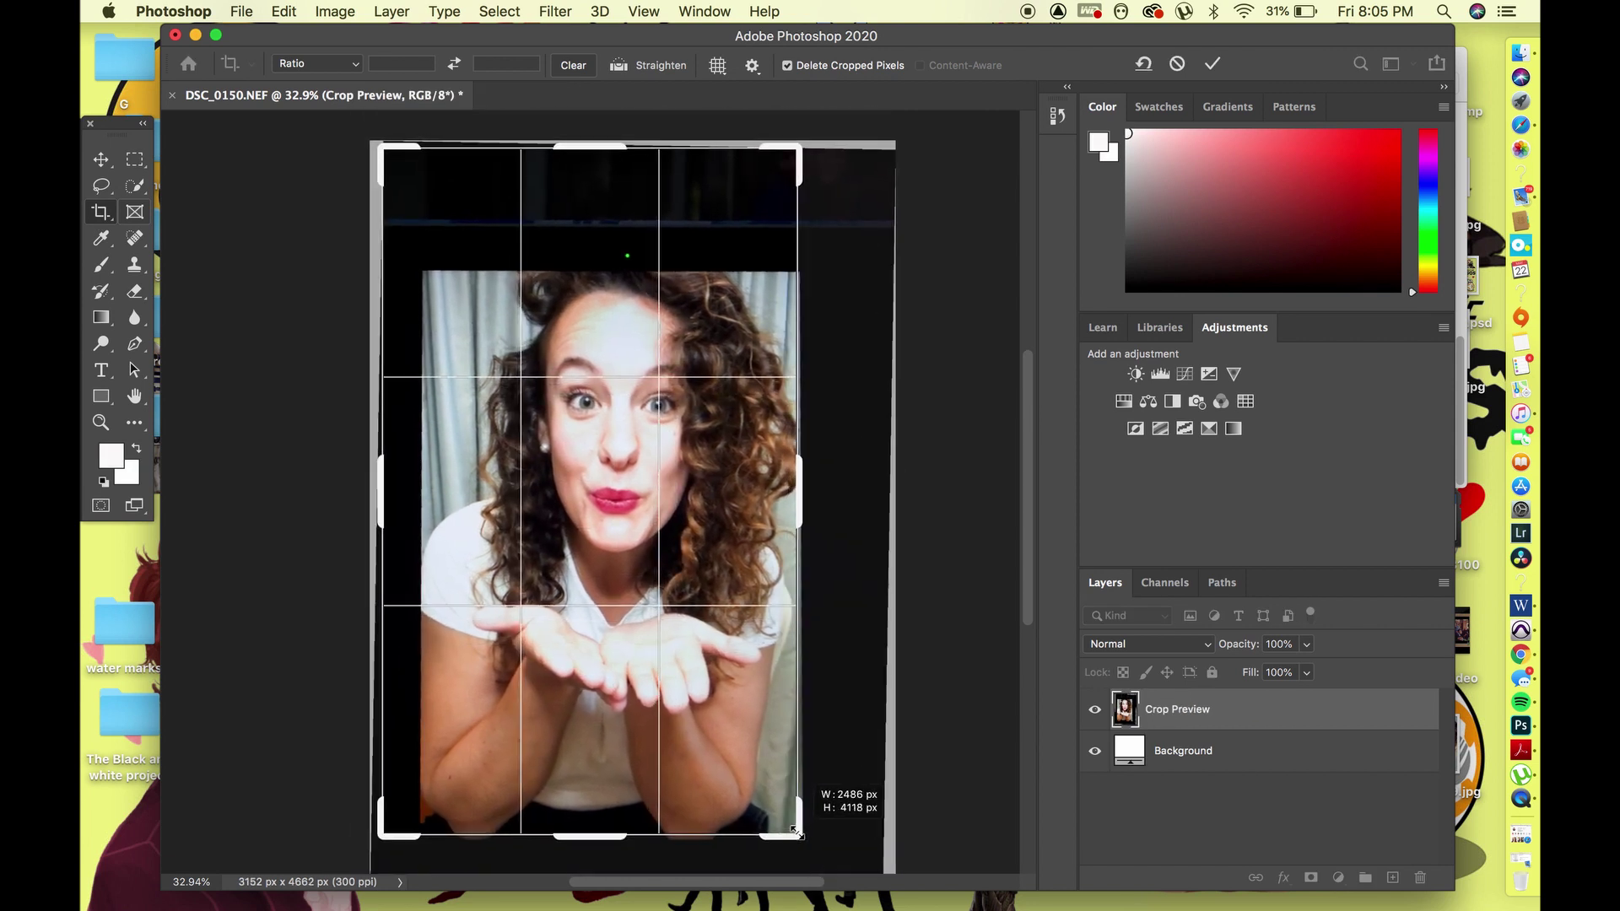
Crop the portrait to 2222 × 3354 px, trimming the dark strip off the top
{"action": "left_click_drag", "start_coordinate": [381, 835], "coordinate": [411, 831]}
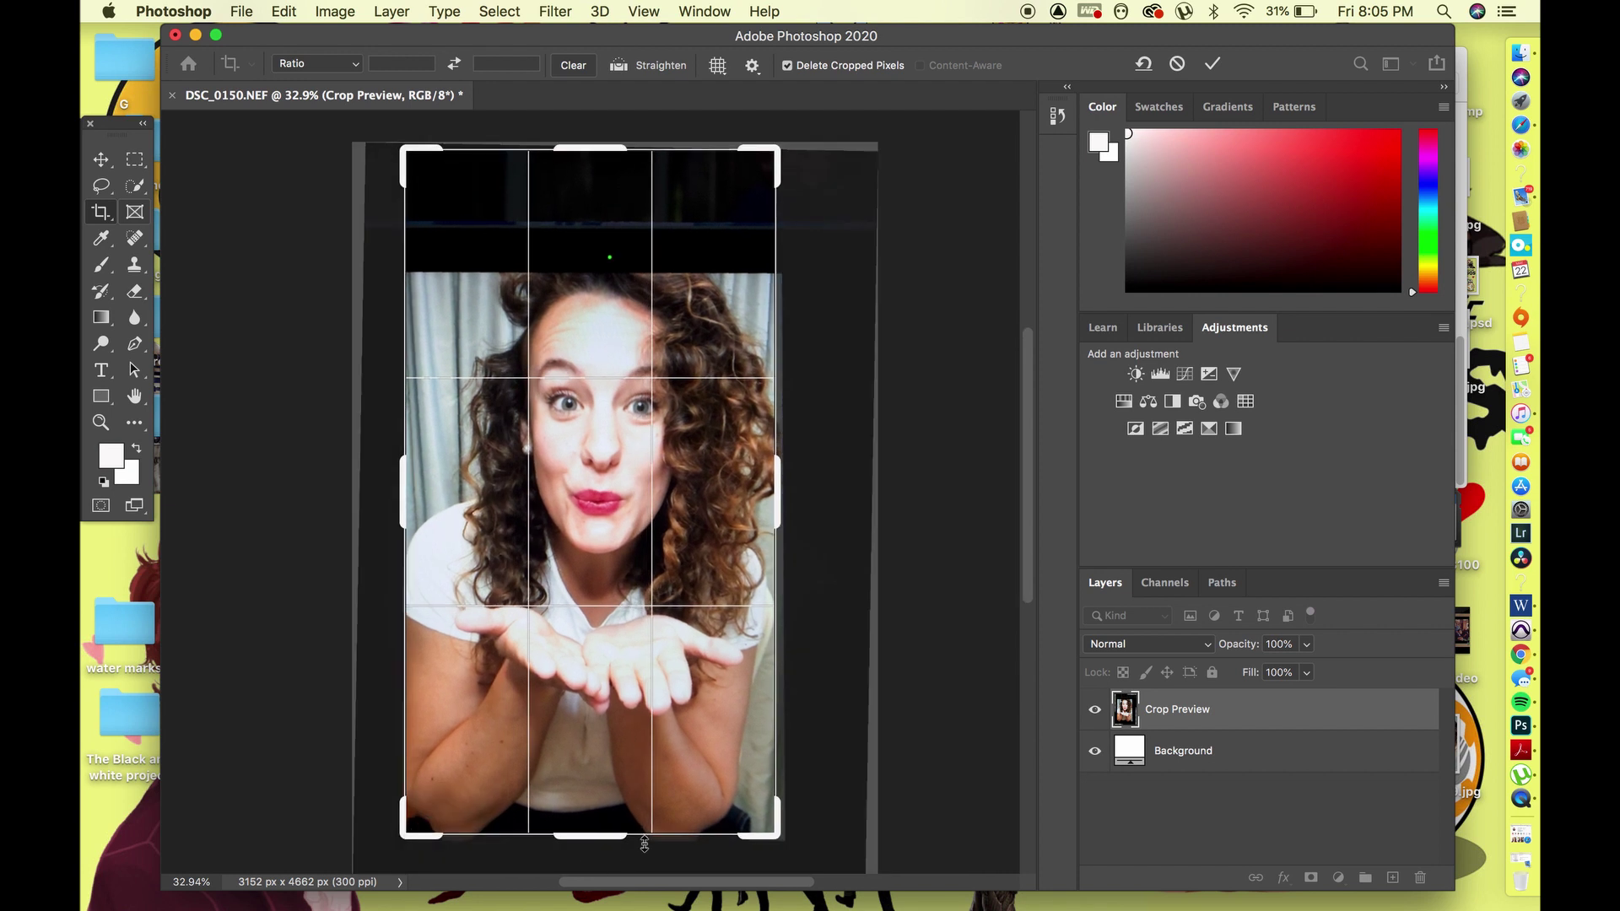
{"action": "left_click_drag", "start_coordinate": [600, 145], "coordinate": [604, 209]}
{"action": "left_click", "coordinate": [1213, 65]}
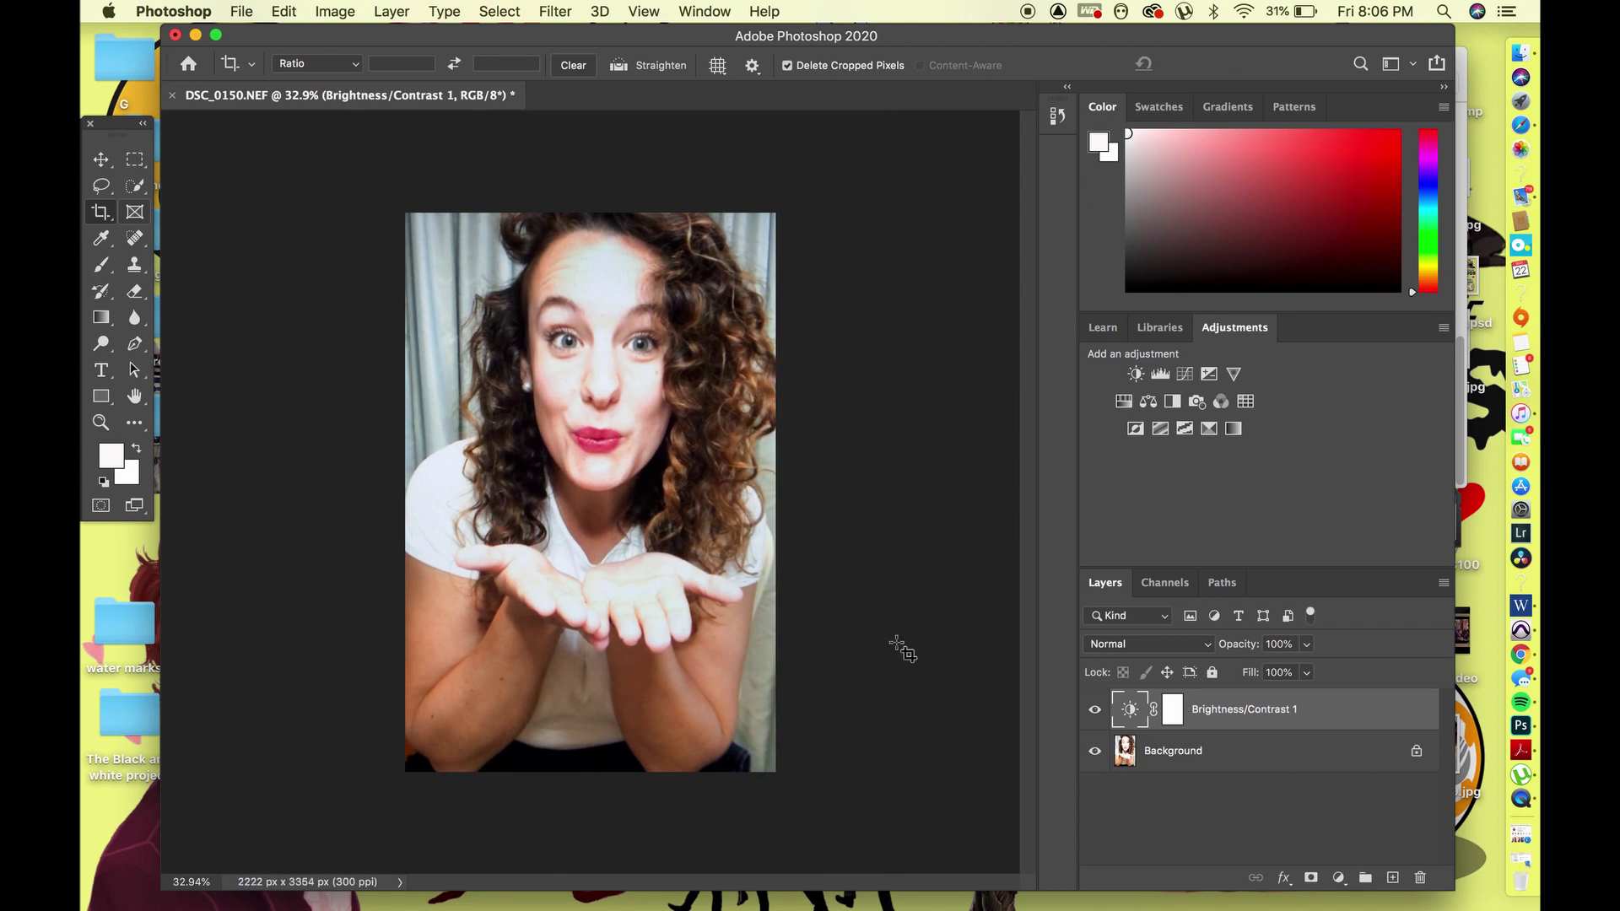
{"action": "left_click", "coordinate": [130, 187]}
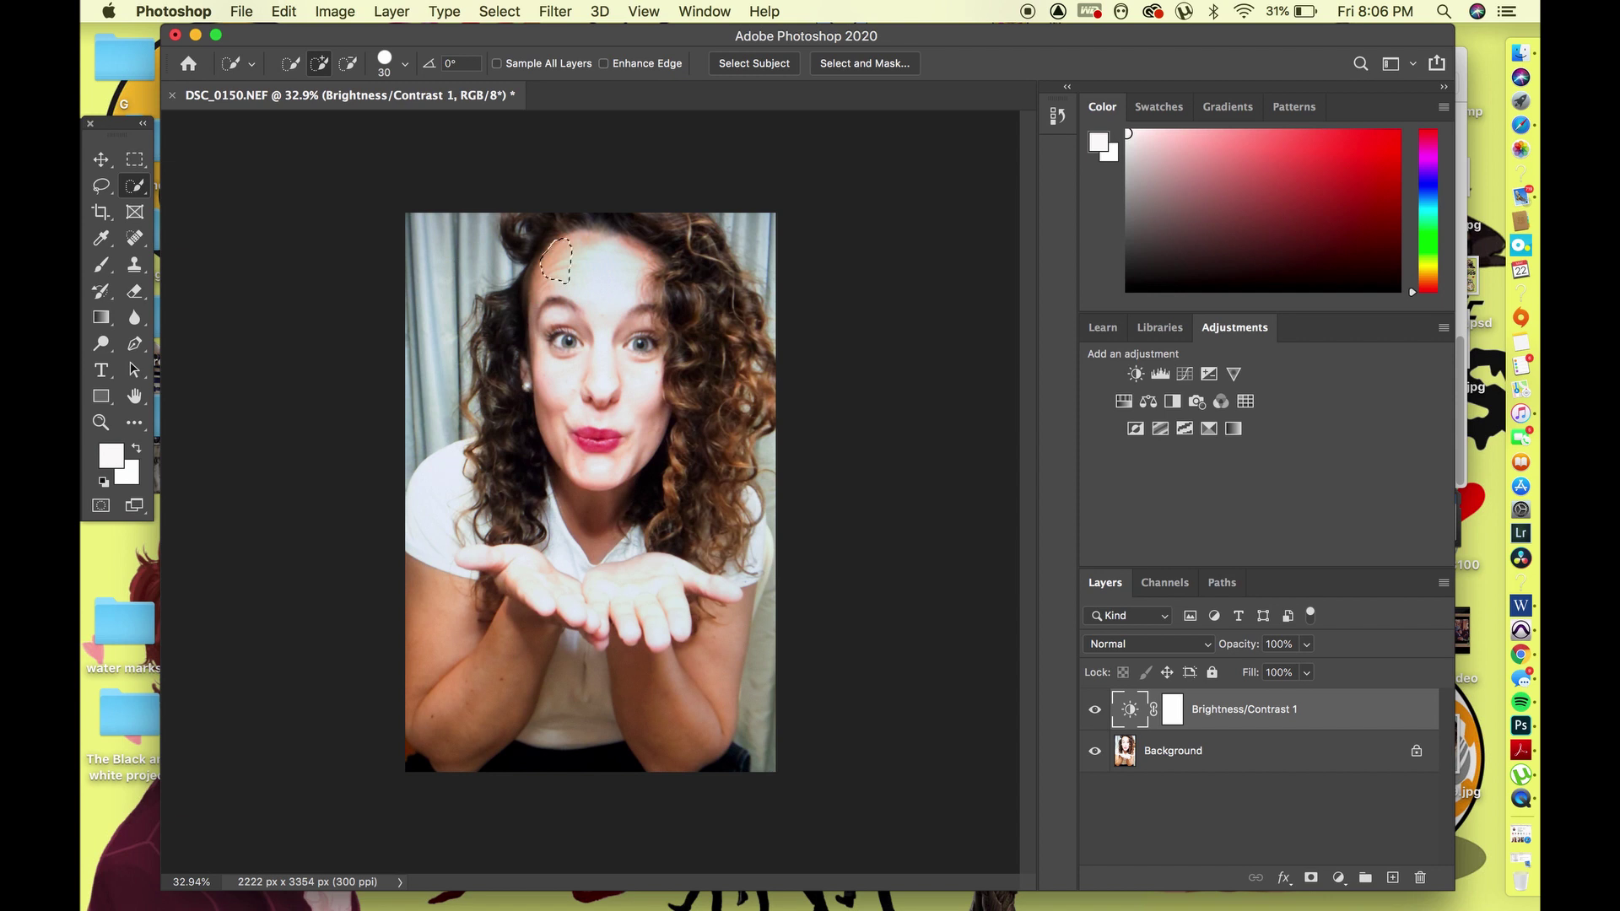
Mask a Levels layer to the face with inputs 11–251 and 61.9 px feather, then add Levels 2
{"action": "left_click_drag", "start_coordinate": [557, 261], "coordinate": [599, 396]}
{"action": "left_click", "coordinate": [1161, 374]}
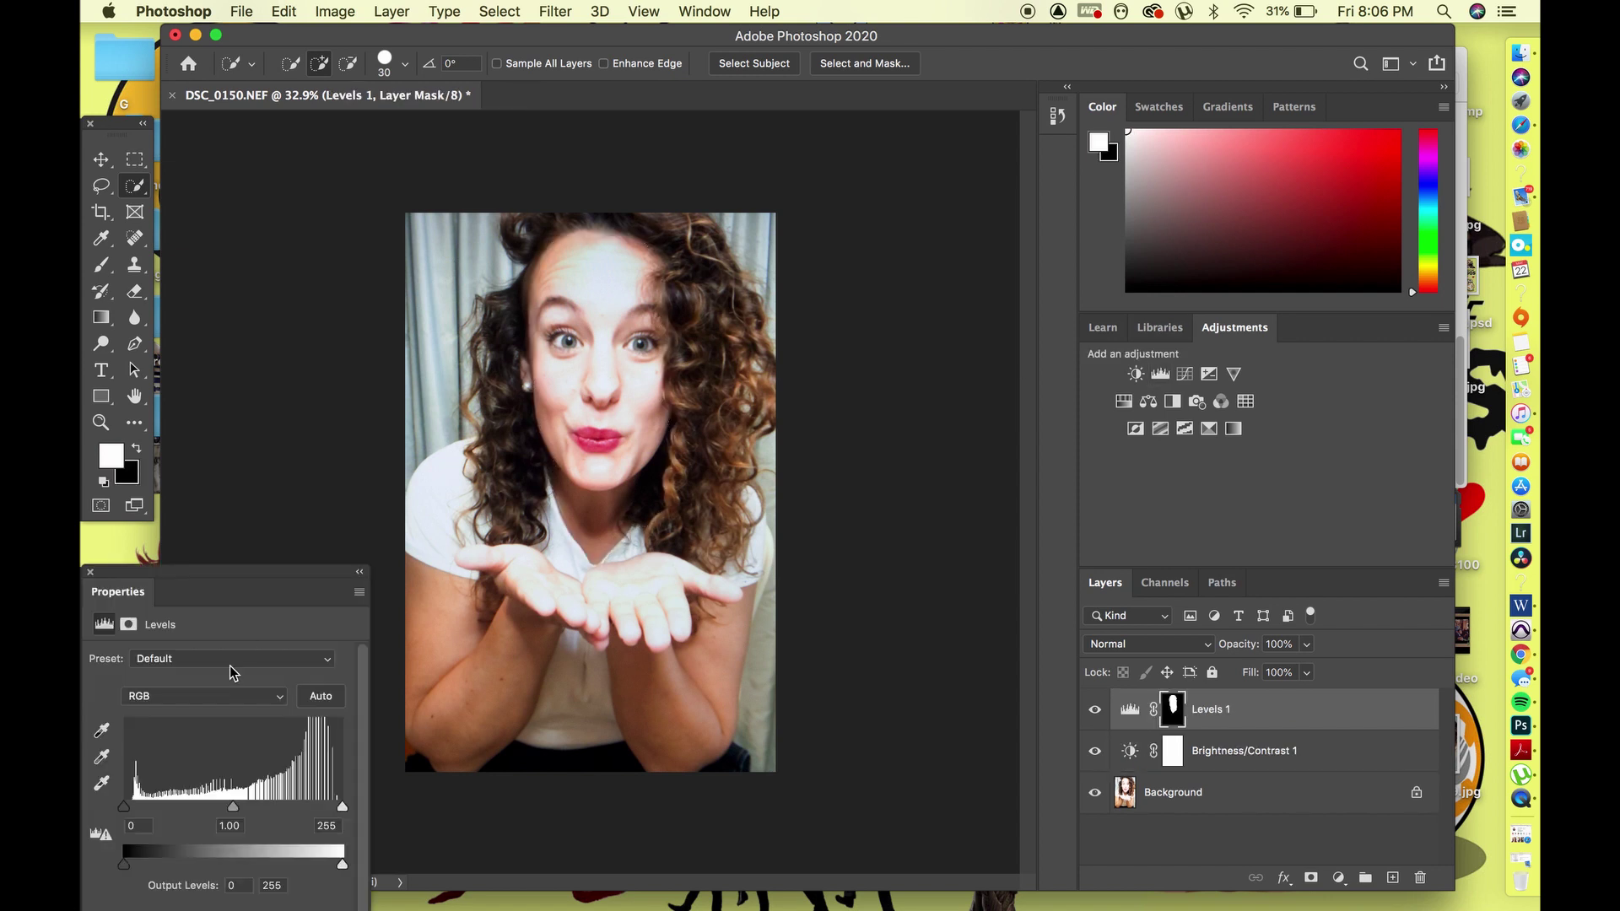
{"action": "left_click_drag", "start_coordinate": [123, 812], "coordinate": [133, 813]}
{"action": "left_click", "coordinate": [129, 624]}
{"action": "left_click_drag", "start_coordinate": [233, 799], "coordinate": [236, 799]}
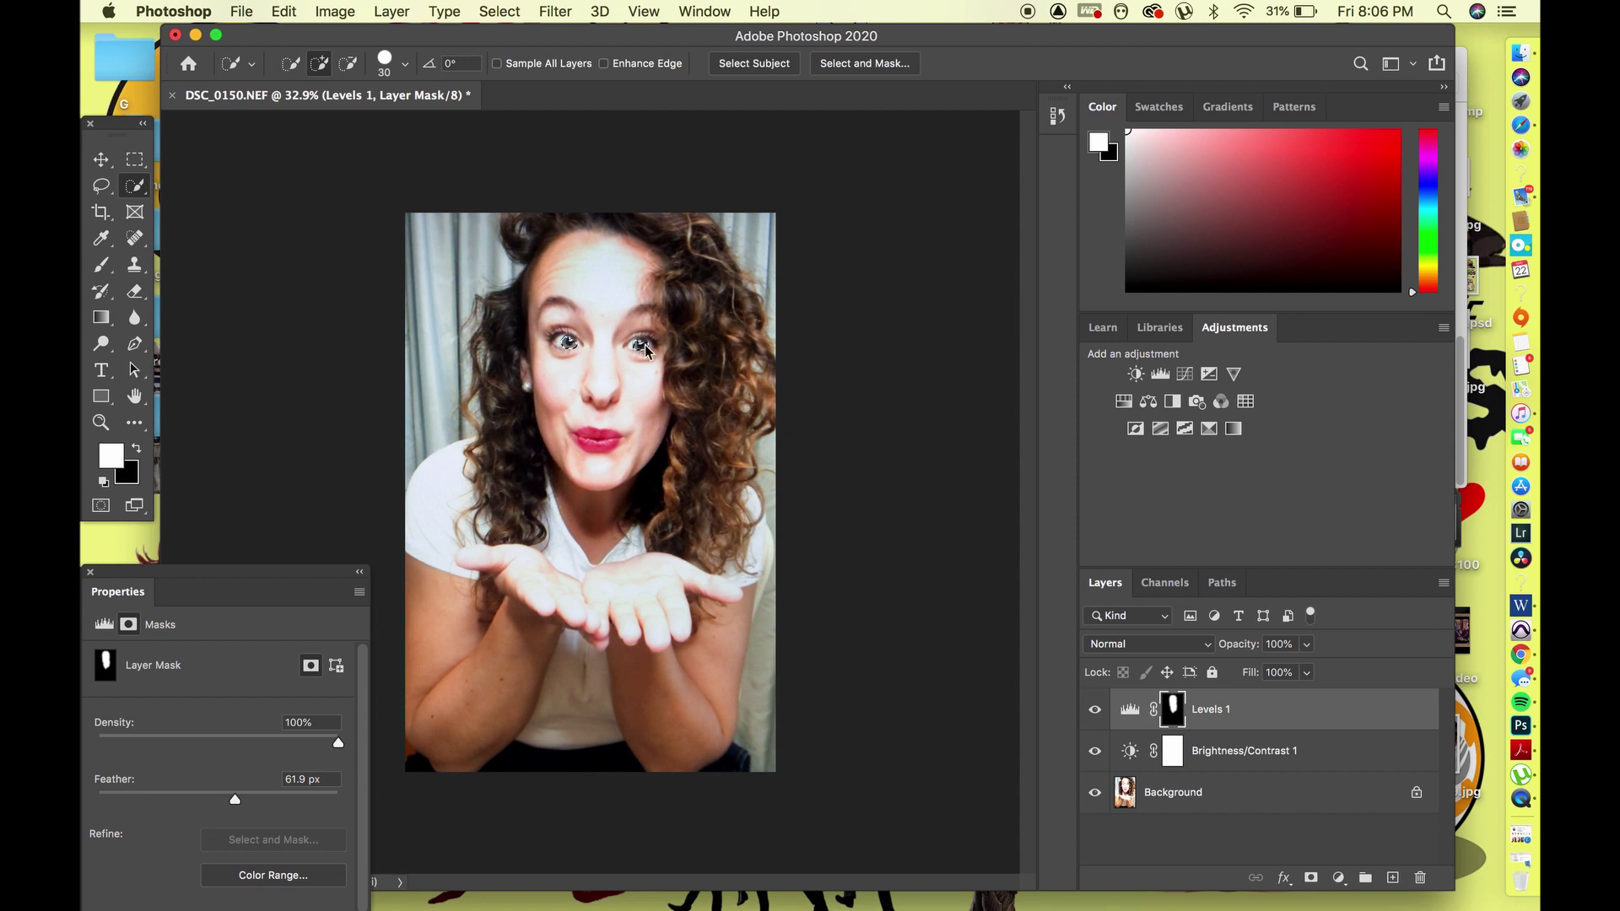
{"action": "left_click", "coordinate": [1160, 373]}
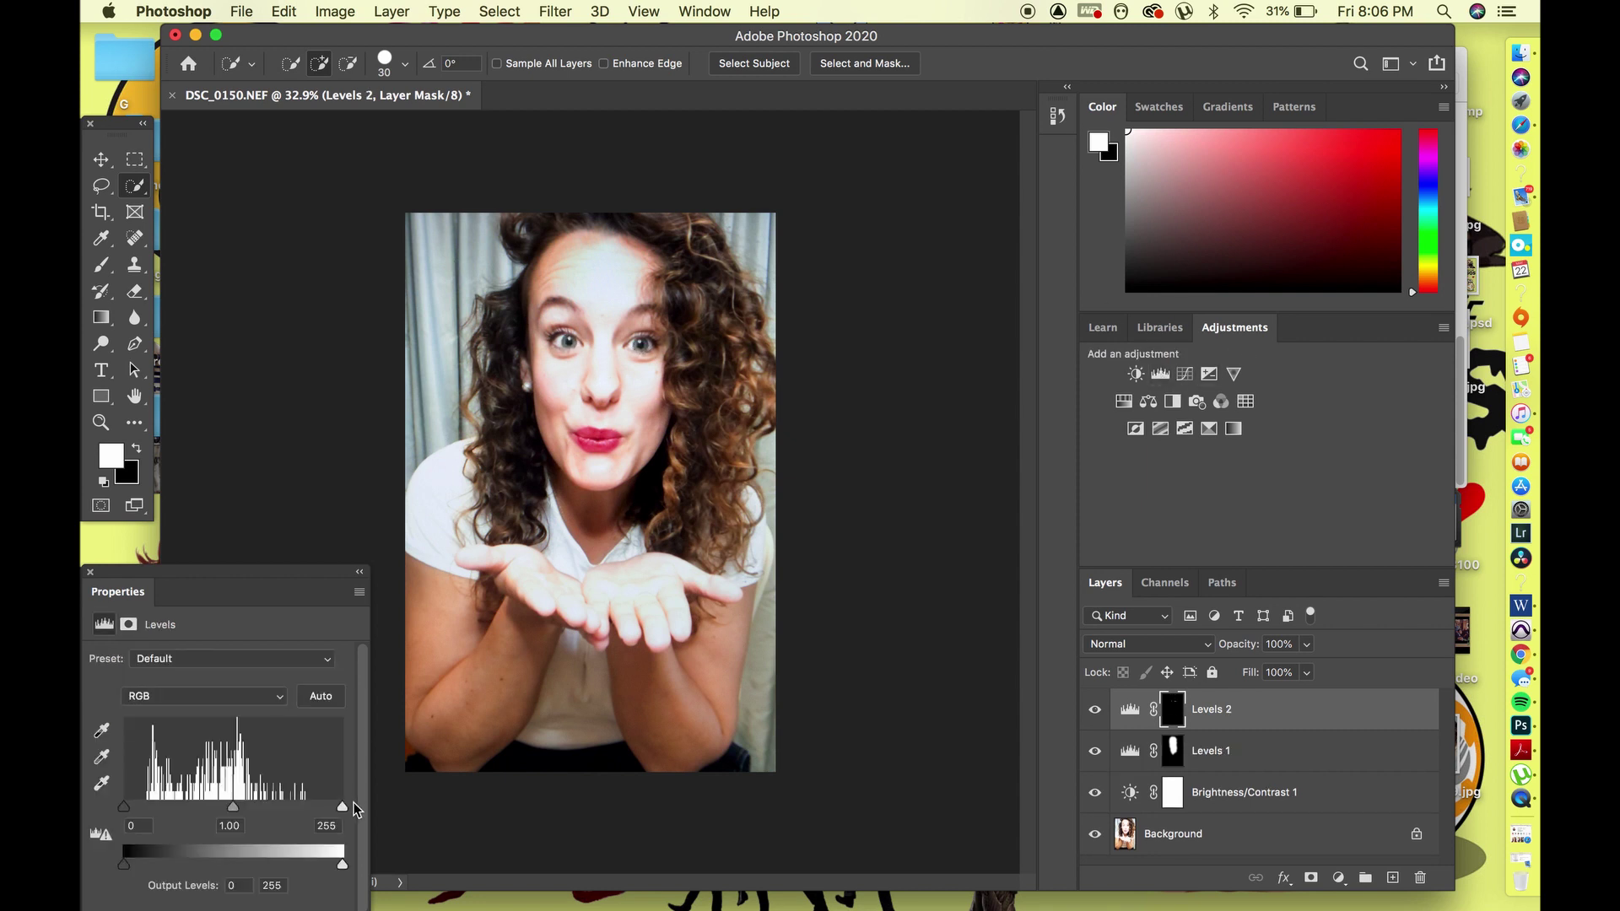
Set Levels 2 white point to 222 with a 73.6 px mask feather
{"action": "left_click_drag", "start_coordinate": [340, 808], "coordinate": [315, 809]}
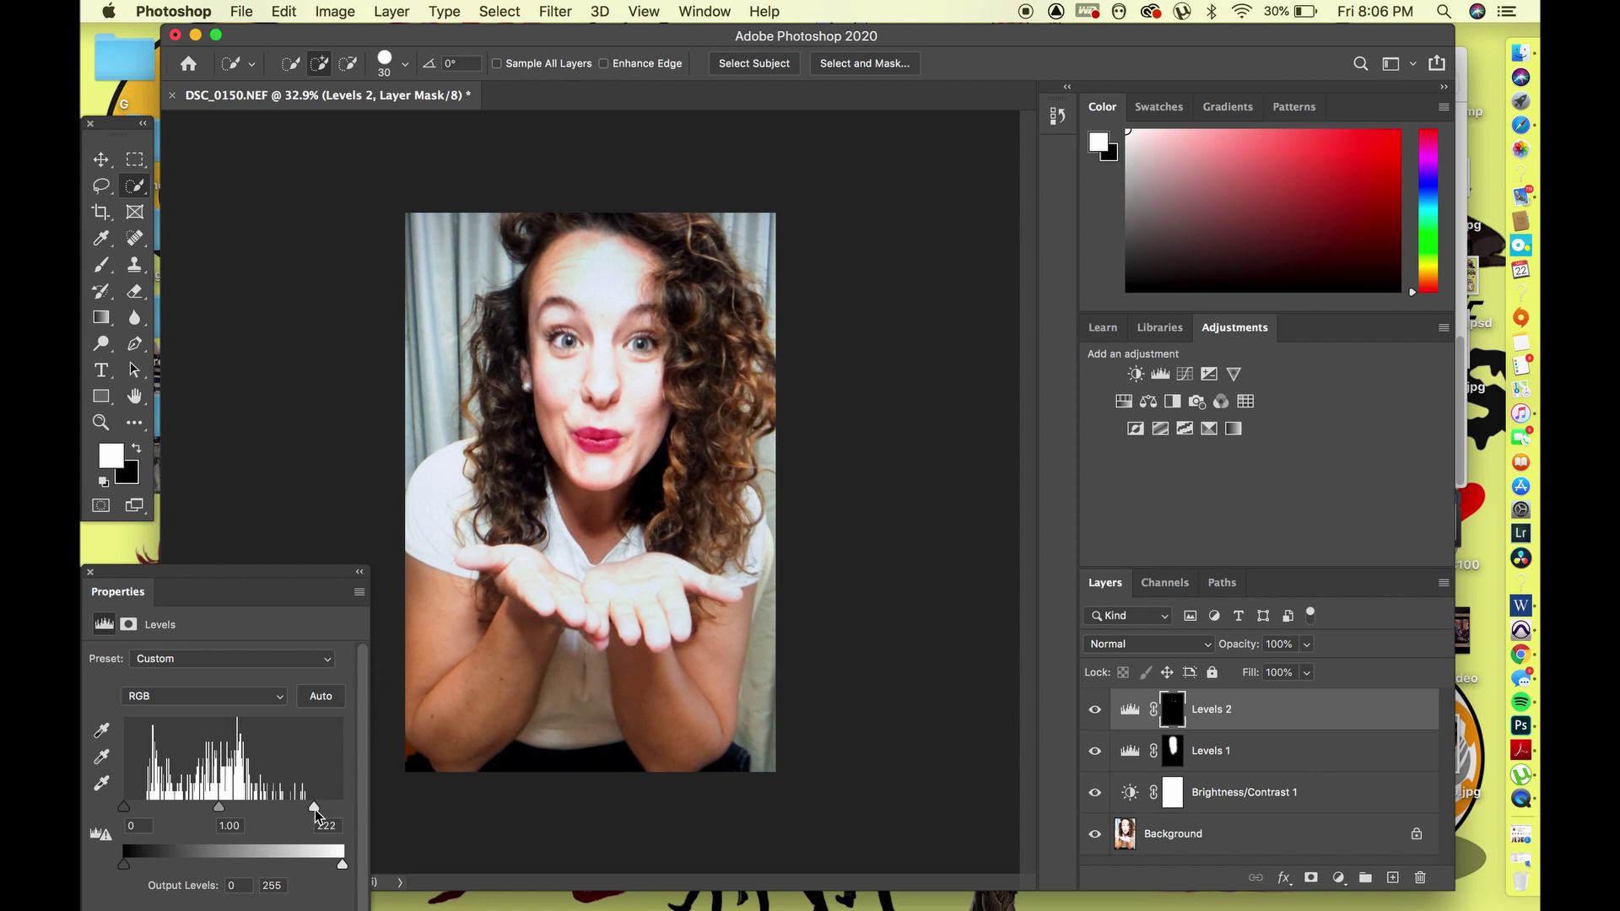
{"action": "left_click", "coordinate": [128, 624]}
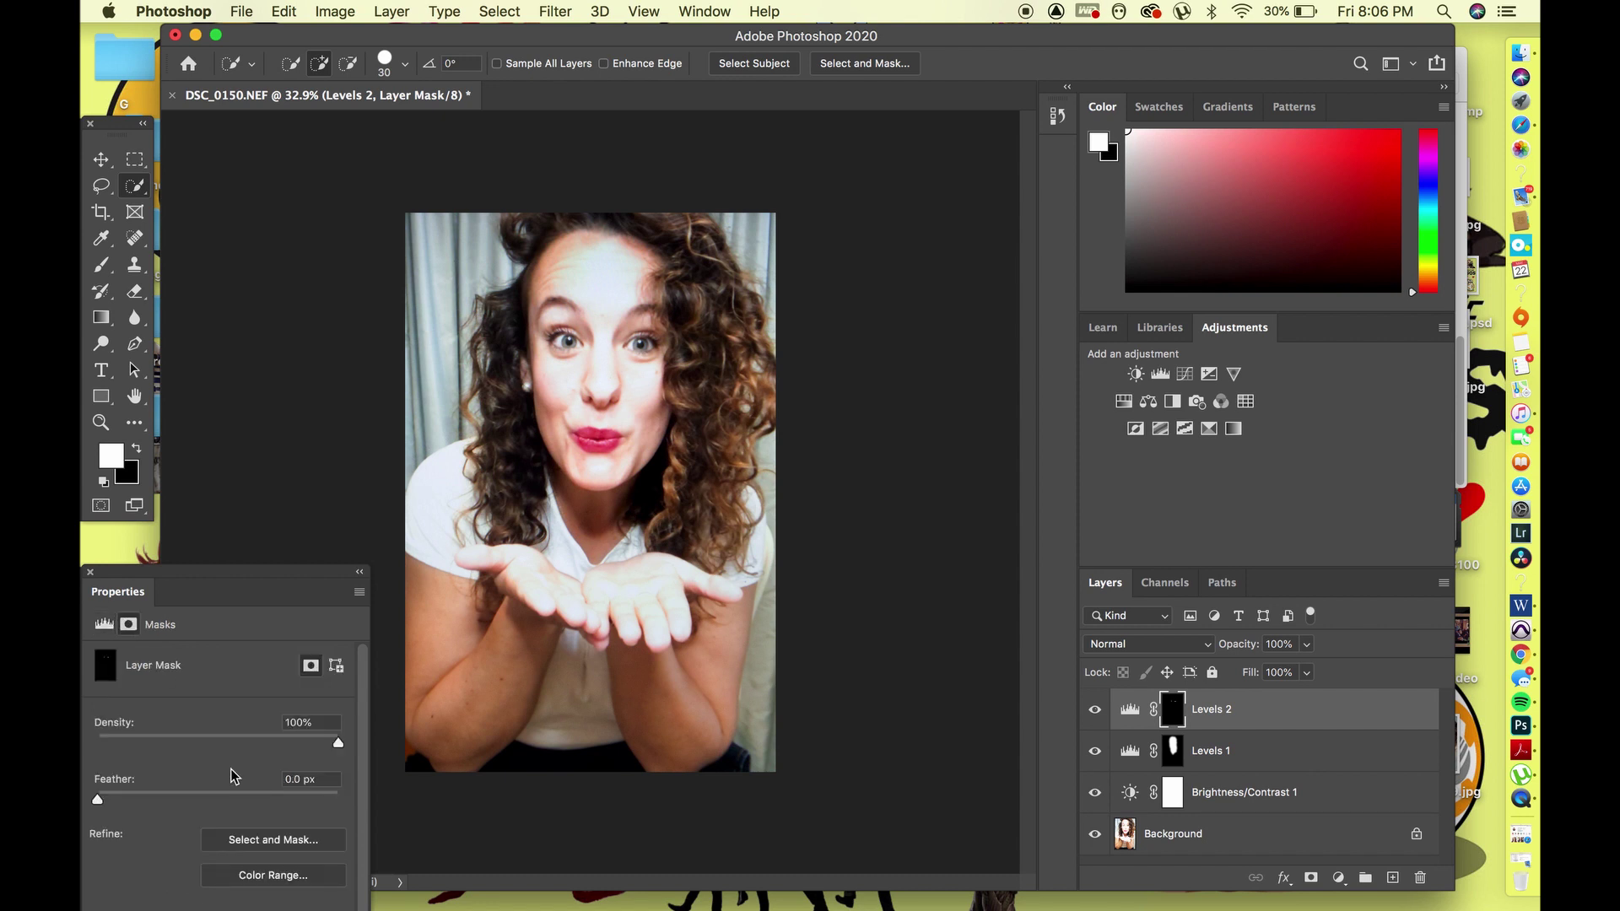
{"action": "left_click", "coordinate": [241, 792]}
Darken the hands with a Levels layer at black point 79, feathered 57.2 px
{"action": "left_click_drag", "start_coordinate": [553, 603], "coordinate": [667, 624]}
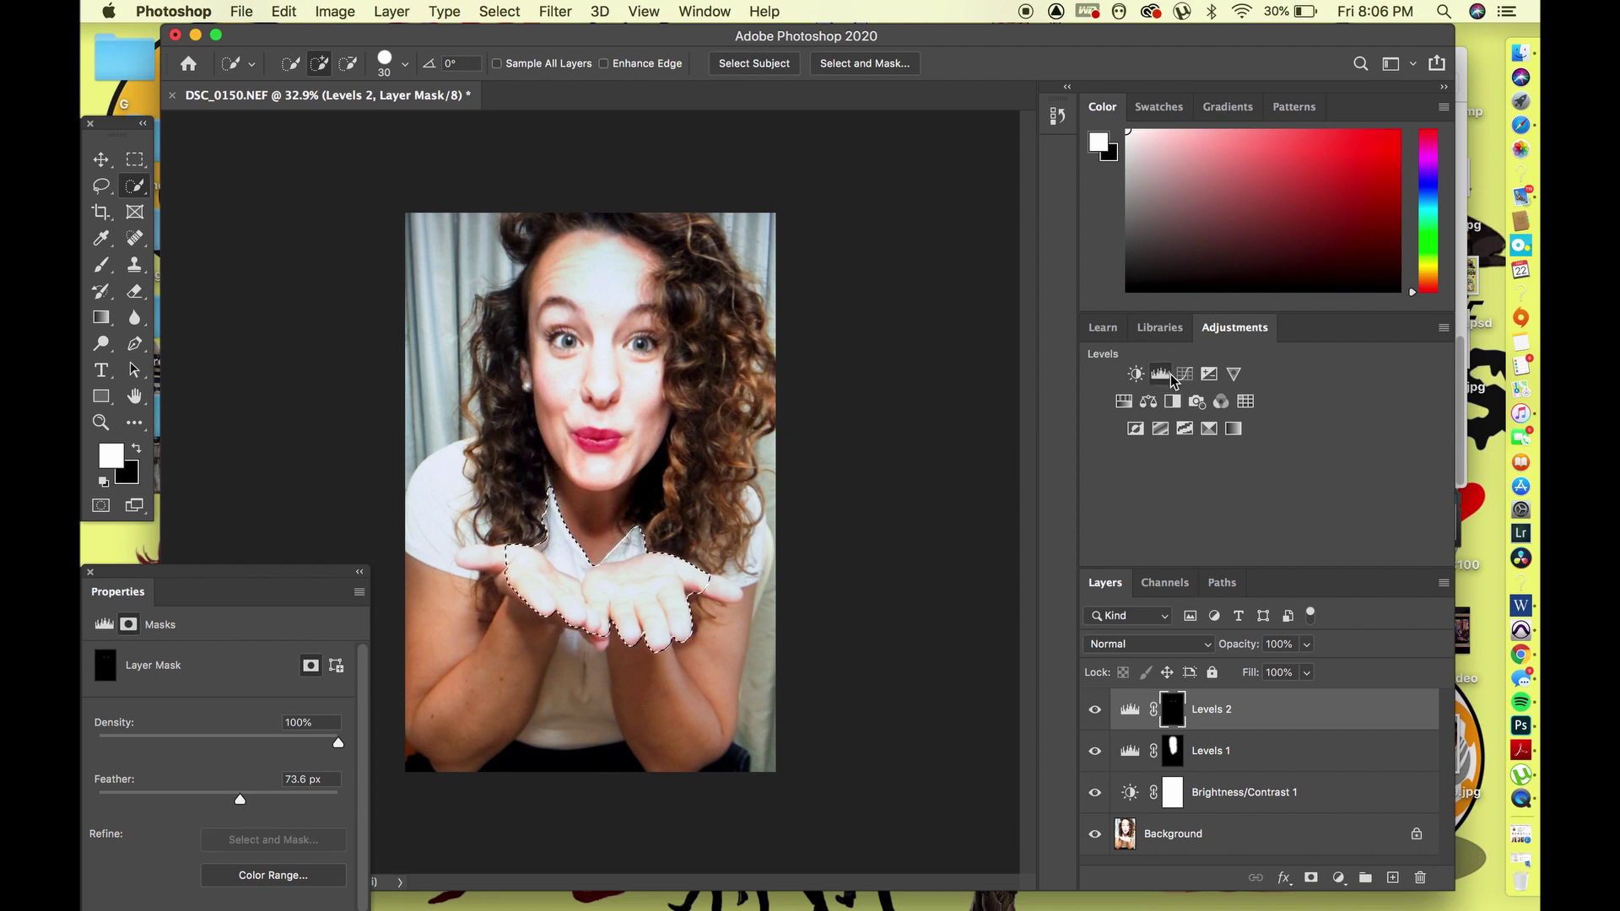
{"action": "left_click", "coordinate": [1162, 375]}
{"action": "left_click_drag", "start_coordinate": [124, 807], "coordinate": [191, 807]}
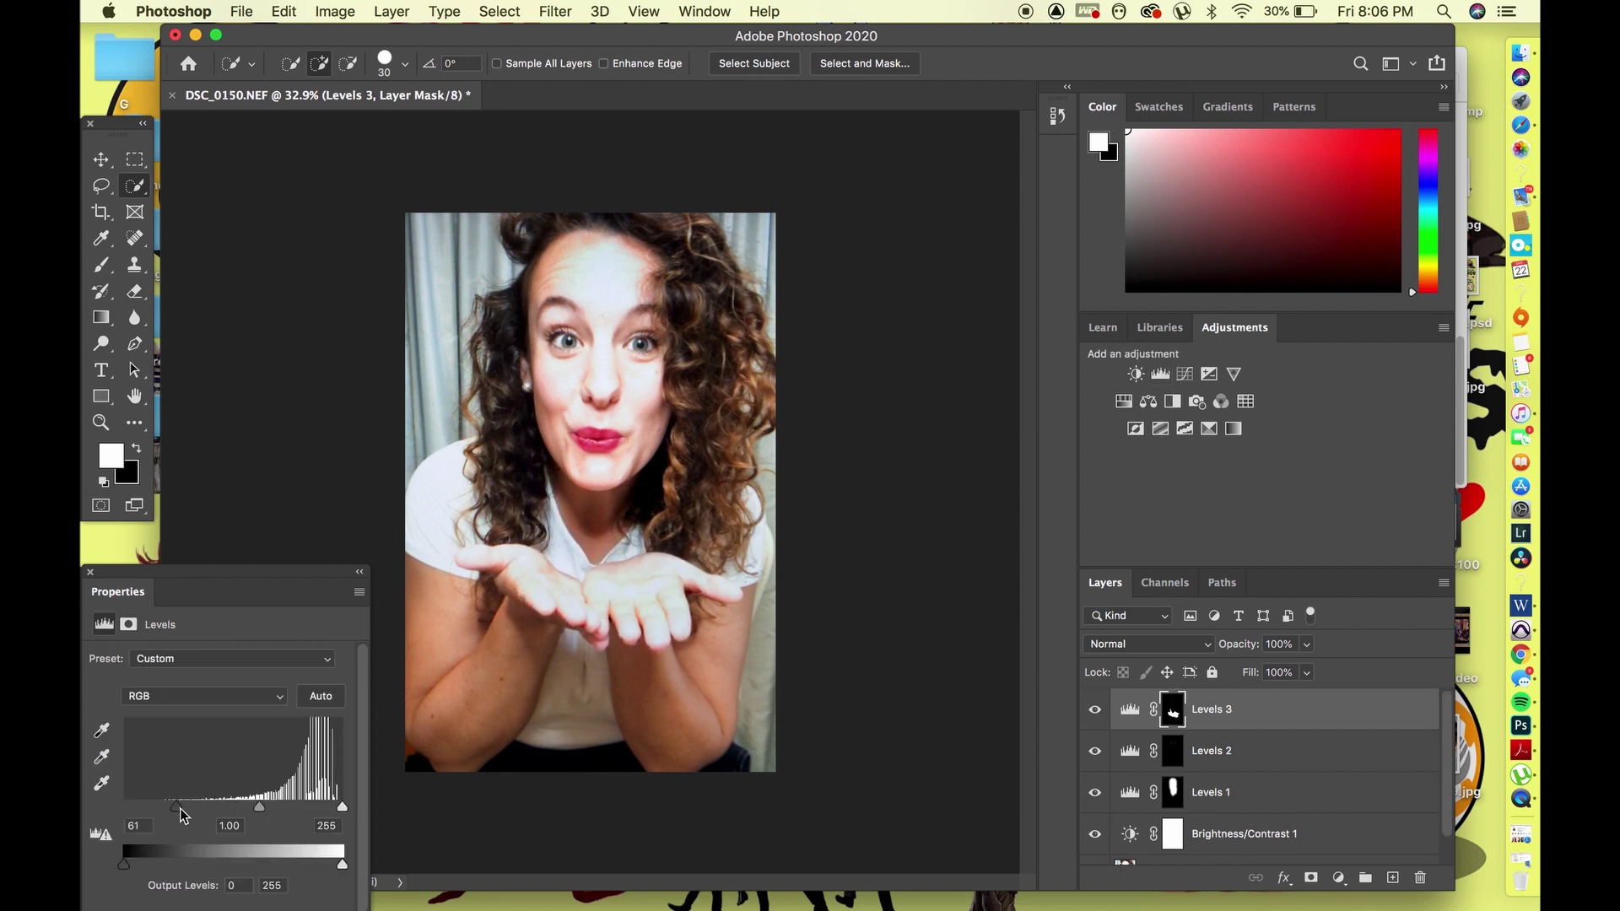
{"action": "left_click", "coordinate": [131, 624]}
{"action": "left_click_drag", "start_coordinate": [238, 797], "coordinate": [232, 799]}
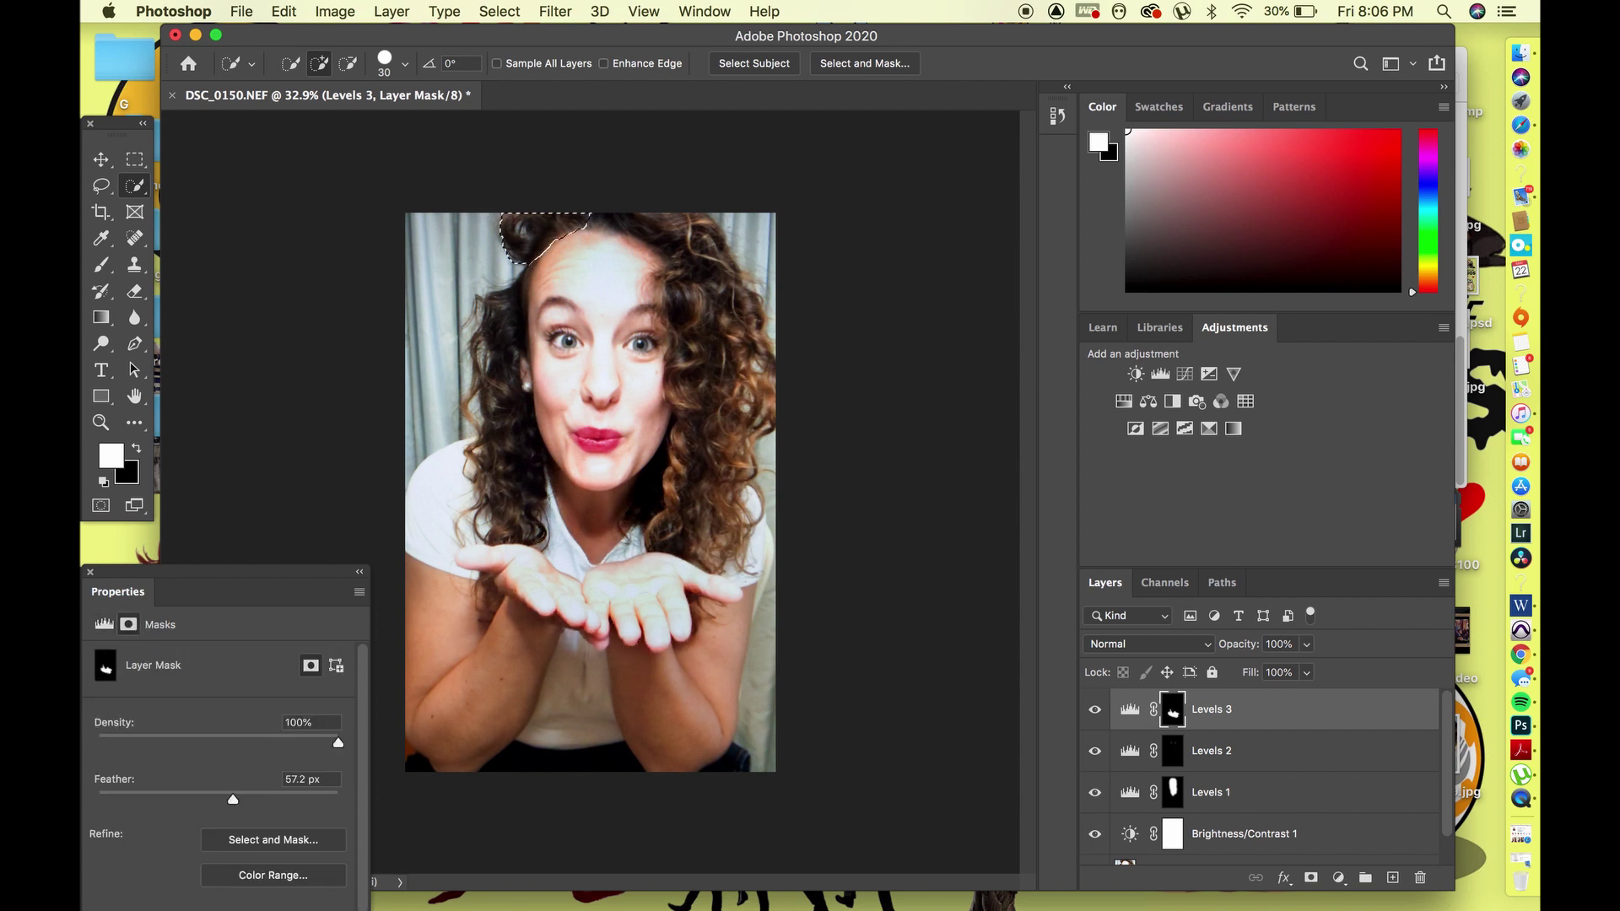
Select the hair and face on both sides and add a masked Levels 4 layer
{"action": "left_click_drag", "start_coordinate": [724, 296], "coordinate": [729, 559]}
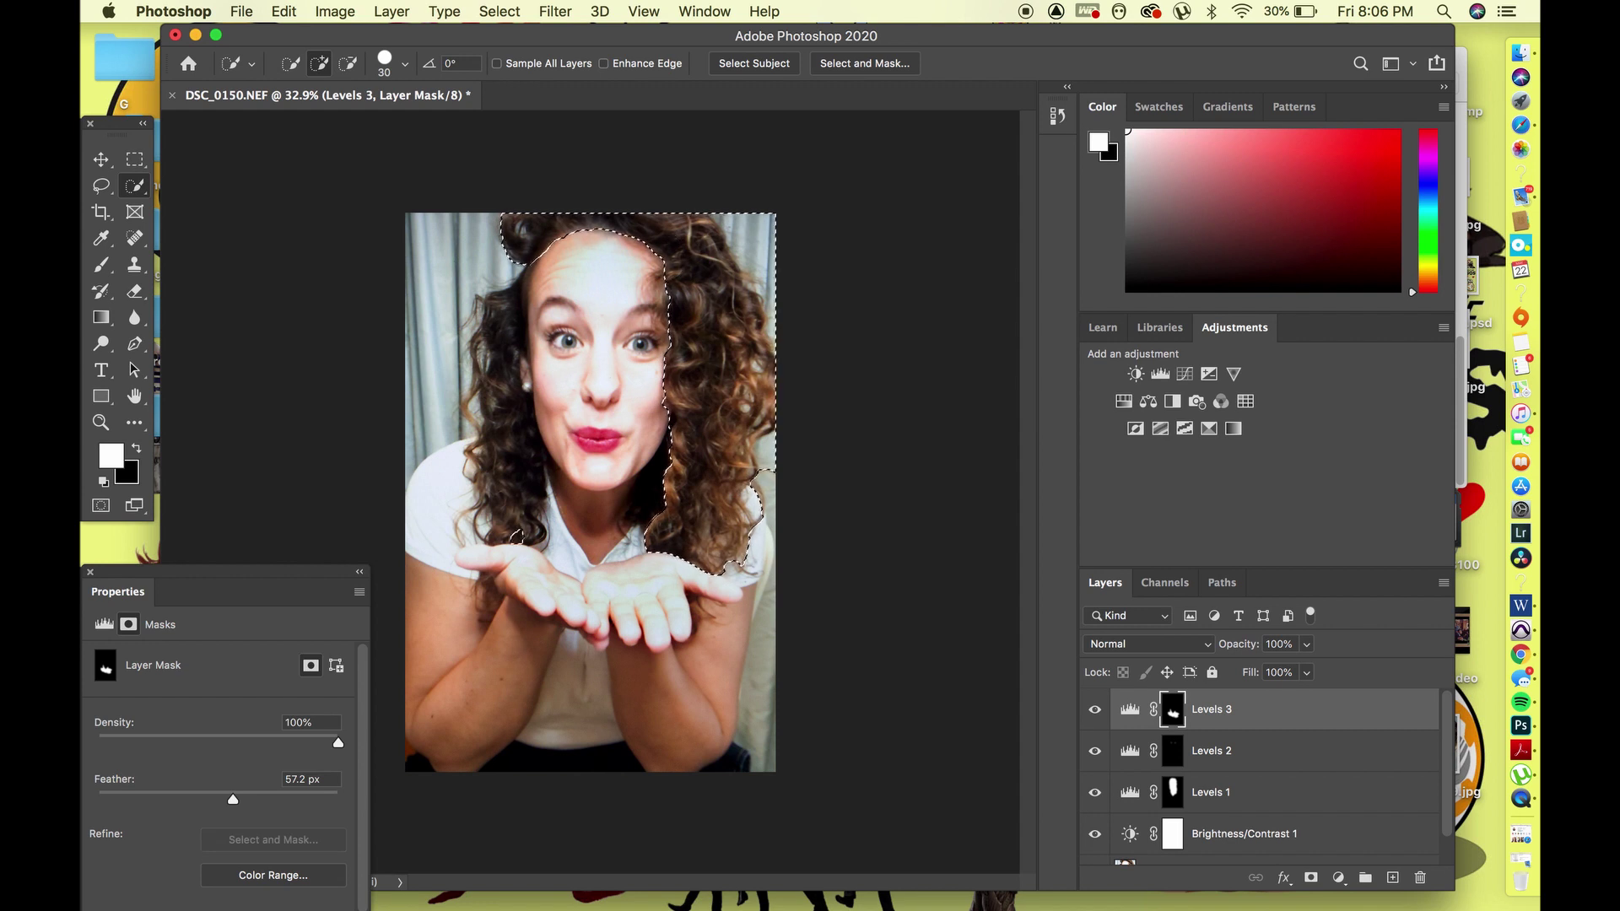
{"action": "left_click_drag", "start_coordinate": [516, 534], "coordinate": [485, 506]}
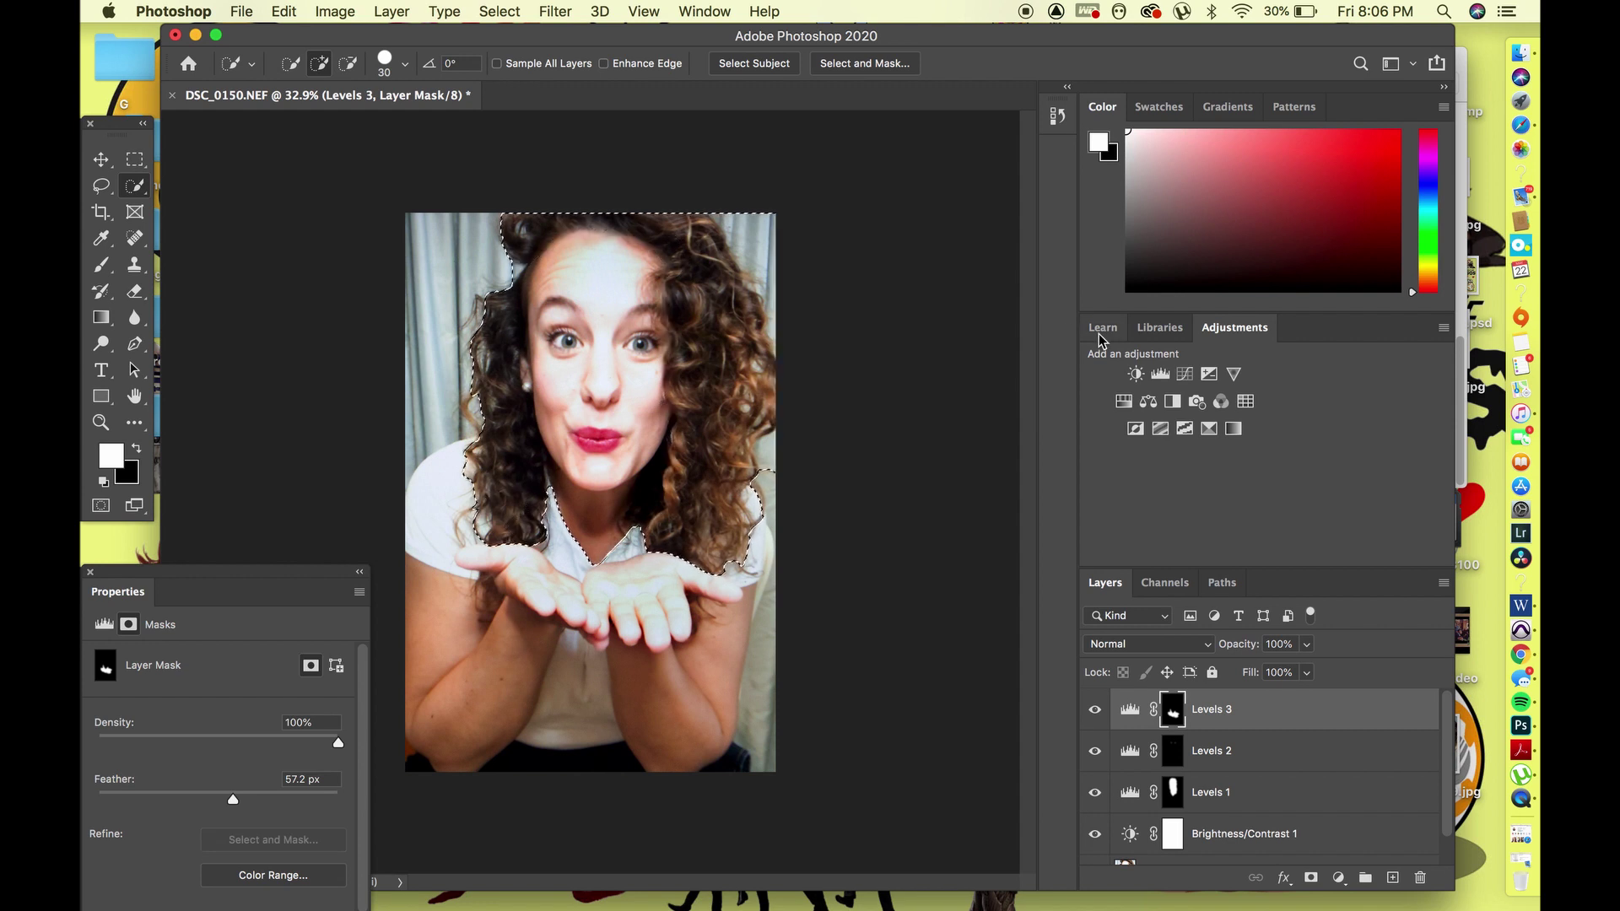
{"action": "left_click", "coordinate": [1160, 374]}
Paint the forehead and top-right corner out of the Levels 4 mask with a black brush
{"action": "left_click", "coordinate": [1165, 582]}
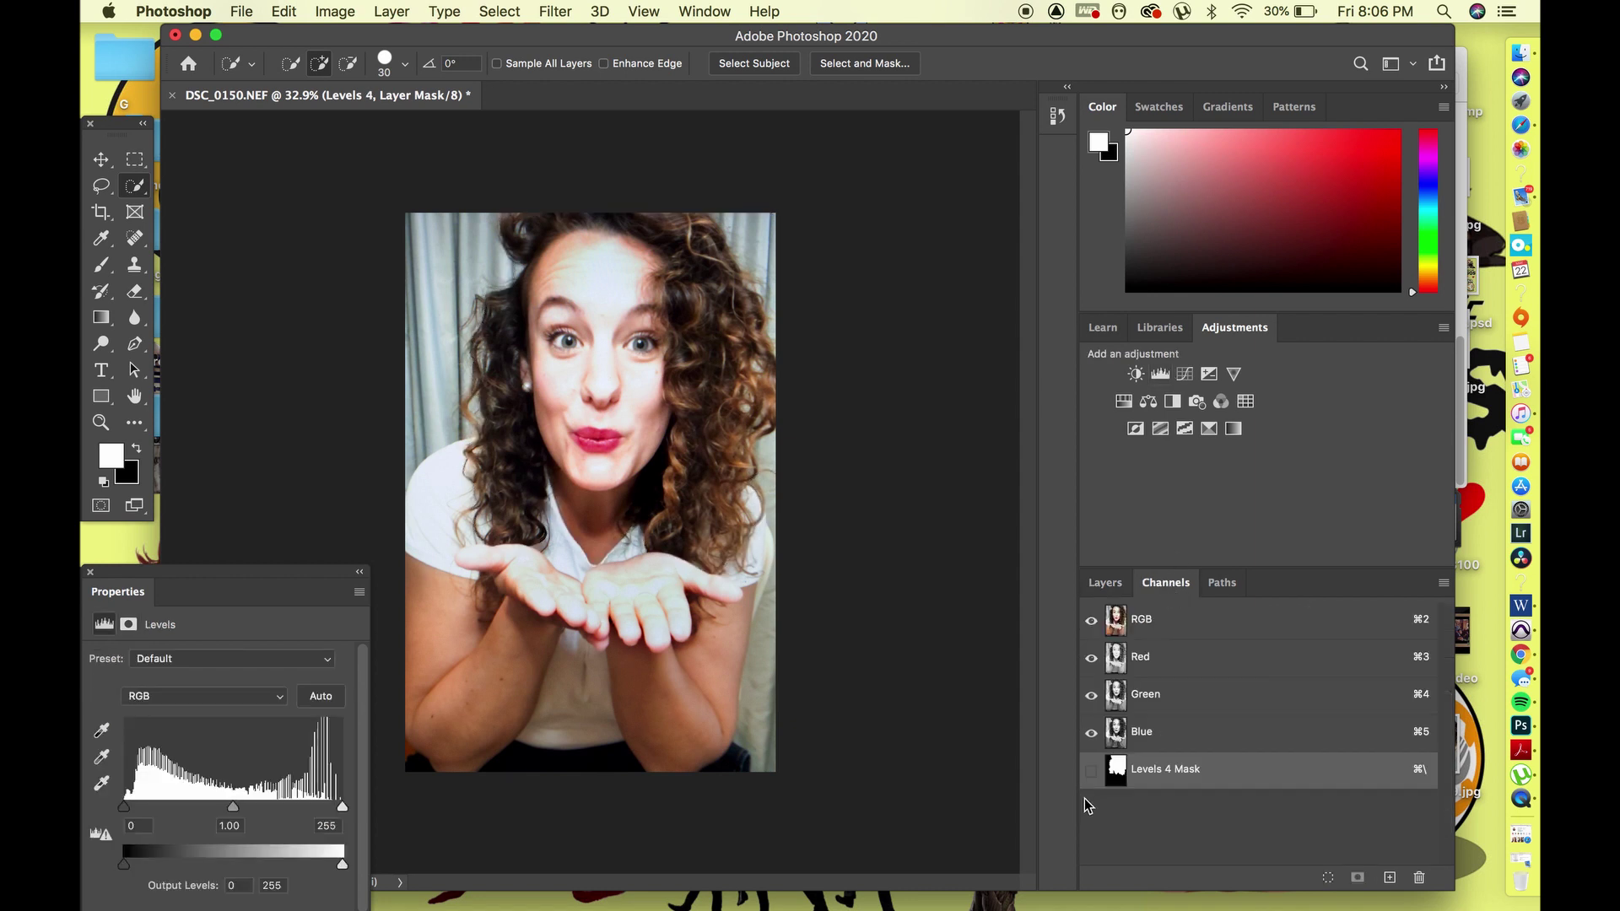
{"action": "left_click", "coordinate": [1090, 769]}
{"action": "left_click", "coordinate": [101, 265]}
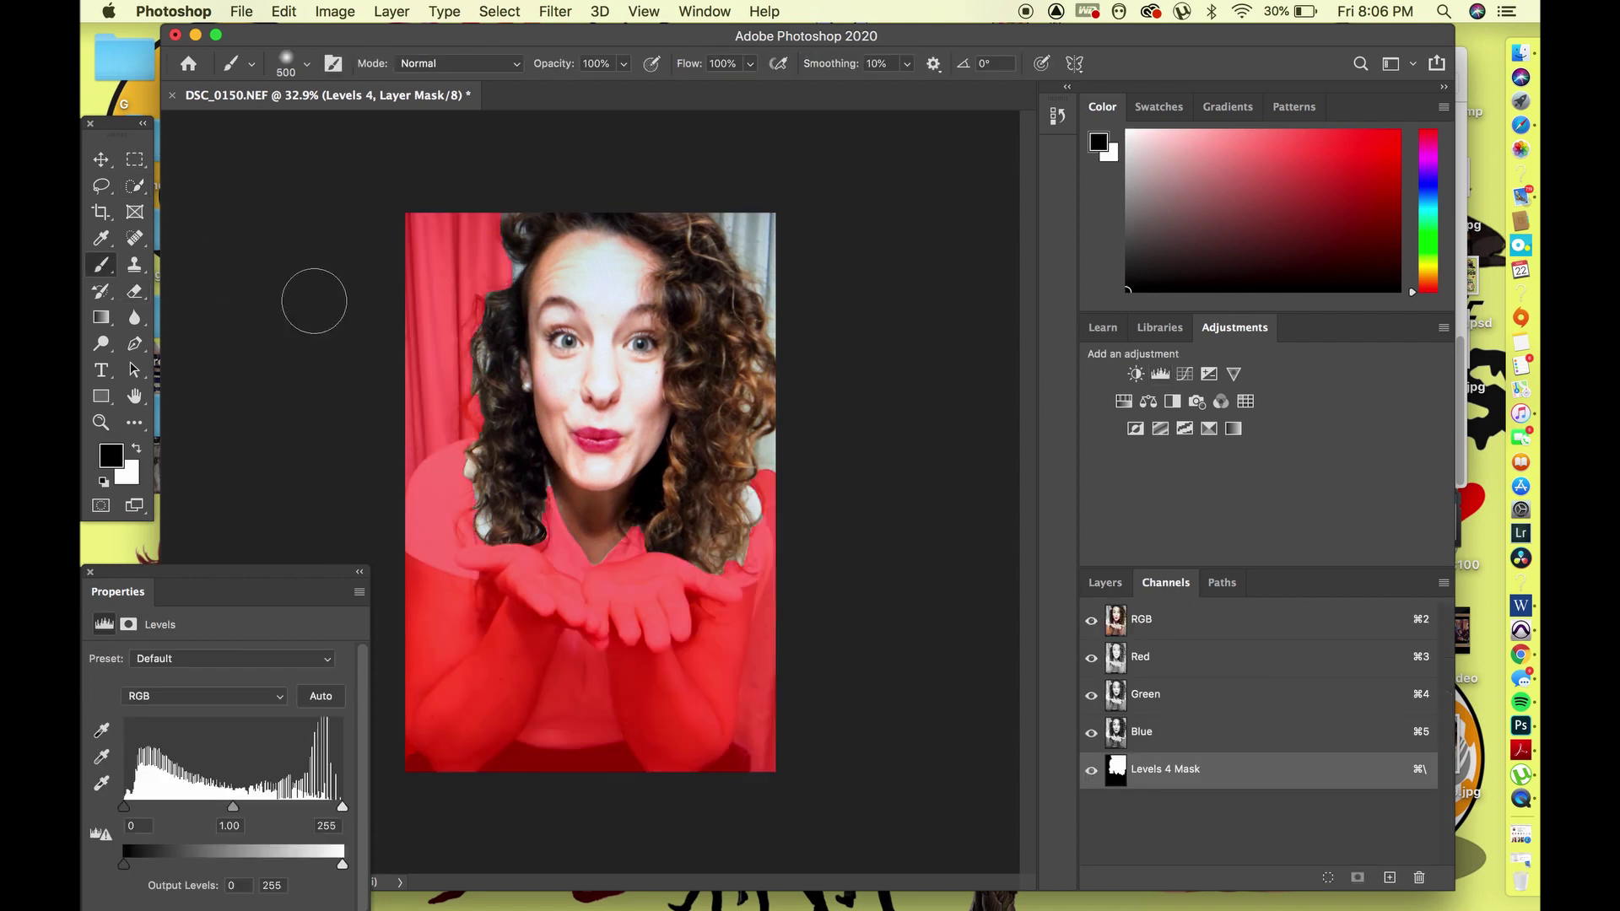
{"action": "mouse_move", "coordinate": [552, 267]}
{"action": "left_mouse_down"}
{"action": "mouse_move", "coordinate": [590, 337]}
{"action": "mouse_move", "coordinate": [591, 447]}
{"action": "mouse_move", "coordinate": [625, 397]}
{"action": "mouse_move", "coordinate": [625, 260]}
{"action": "mouse_move", "coordinate": [610, 281]}
{"action": "left_mouse_up"}
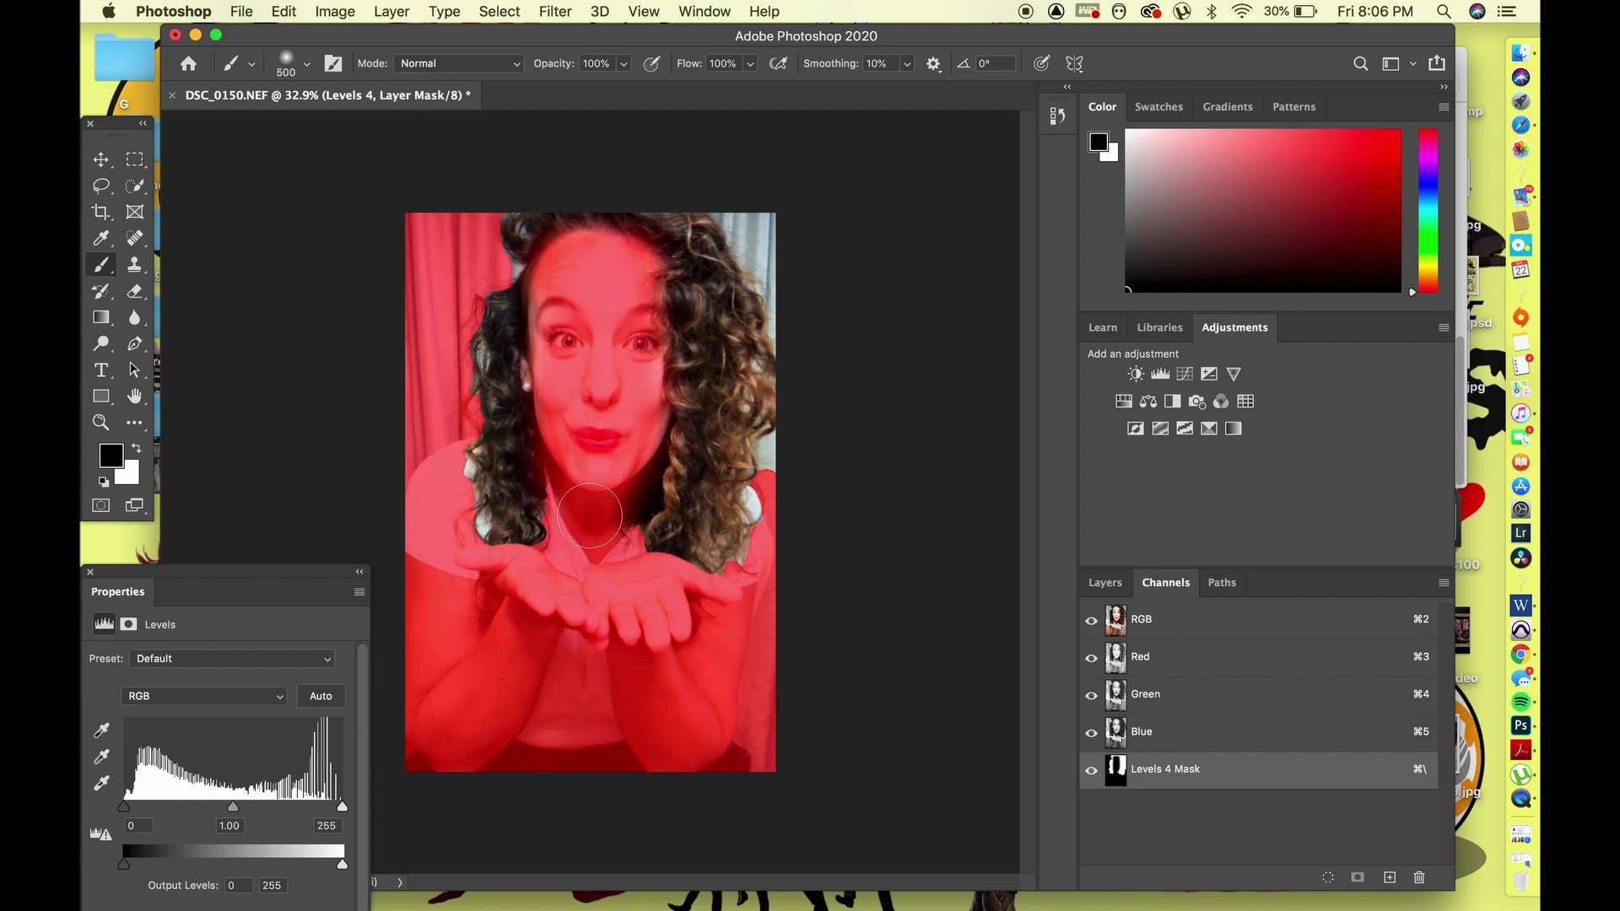
{"action": "left_click_drag", "start_coordinate": [783, 324], "coordinate": [787, 281]}
{"action": "key", "text": "x"}
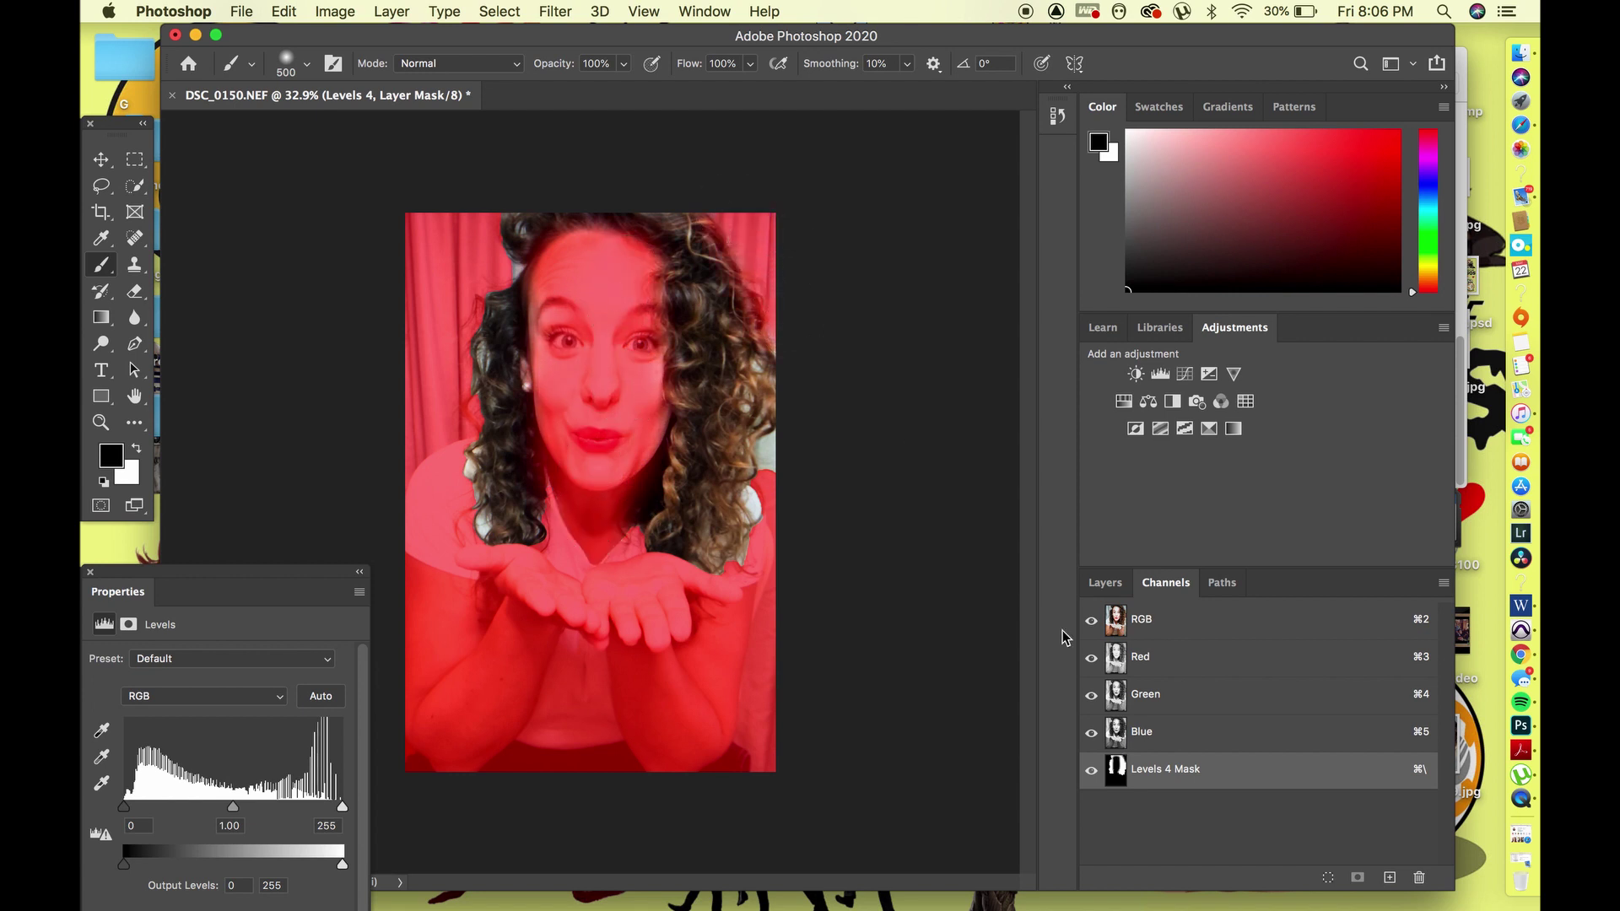
{"action": "left_click", "coordinate": [1091, 769]}
{"action": "left_click", "coordinate": [1104, 582]}
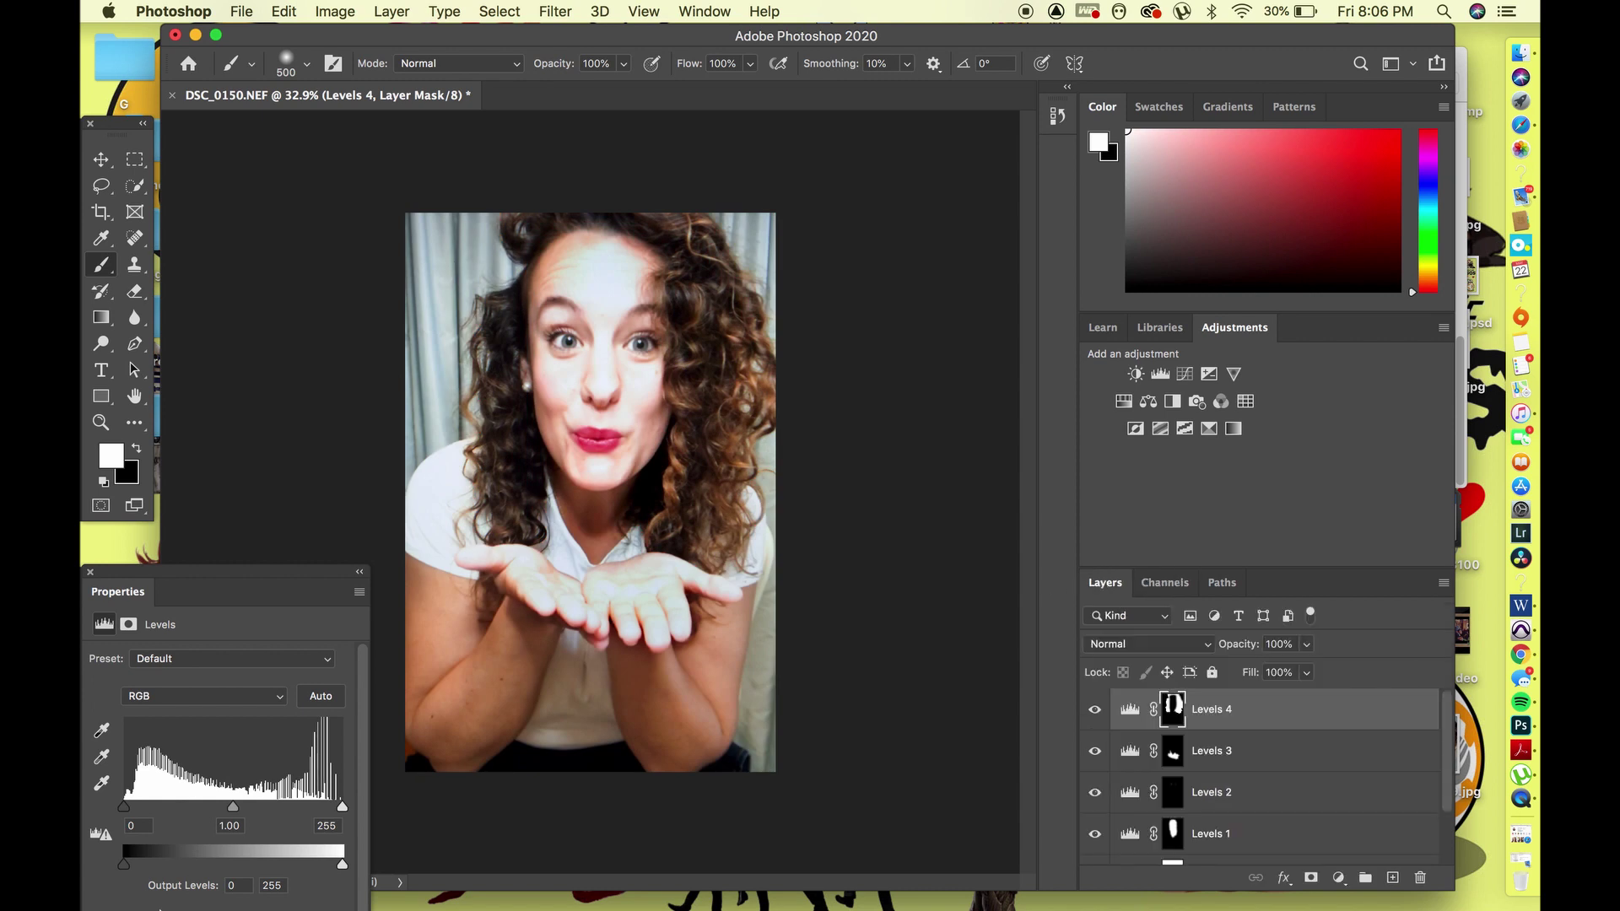
Darken the hair area slightly with Levels 4 and feather its mask to 42.3 px
{"action": "left_click_drag", "start_coordinate": [128, 808], "coordinate": [131, 809]}
{"action": "left_click", "coordinate": [128, 624]}
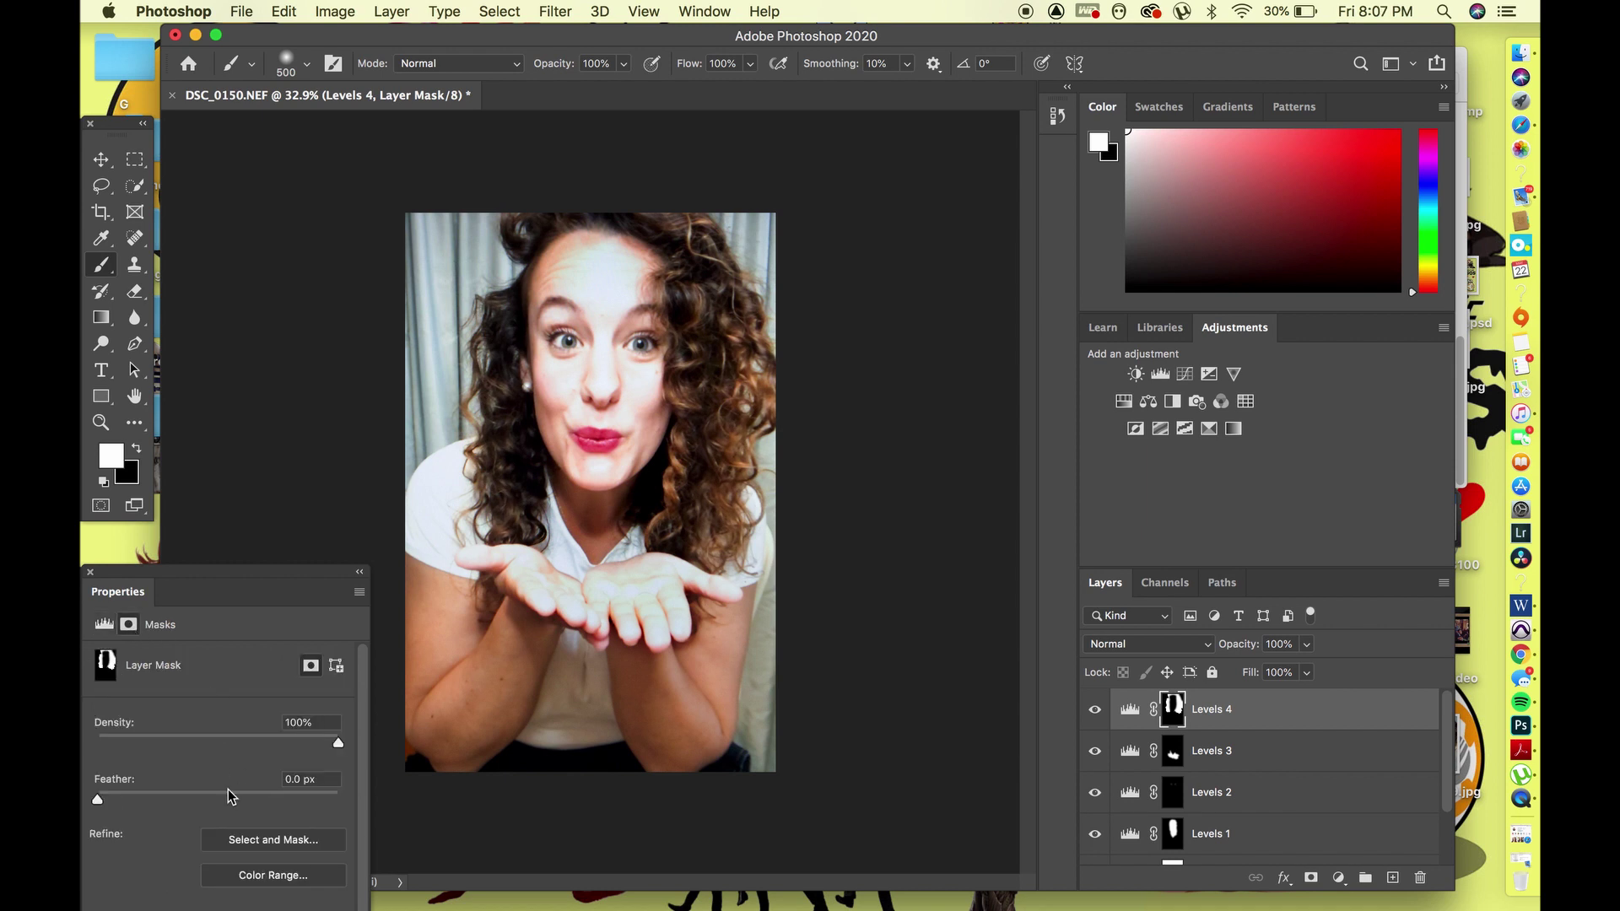
{"action": "left_click_drag", "start_coordinate": [230, 796], "coordinate": [223, 796]}
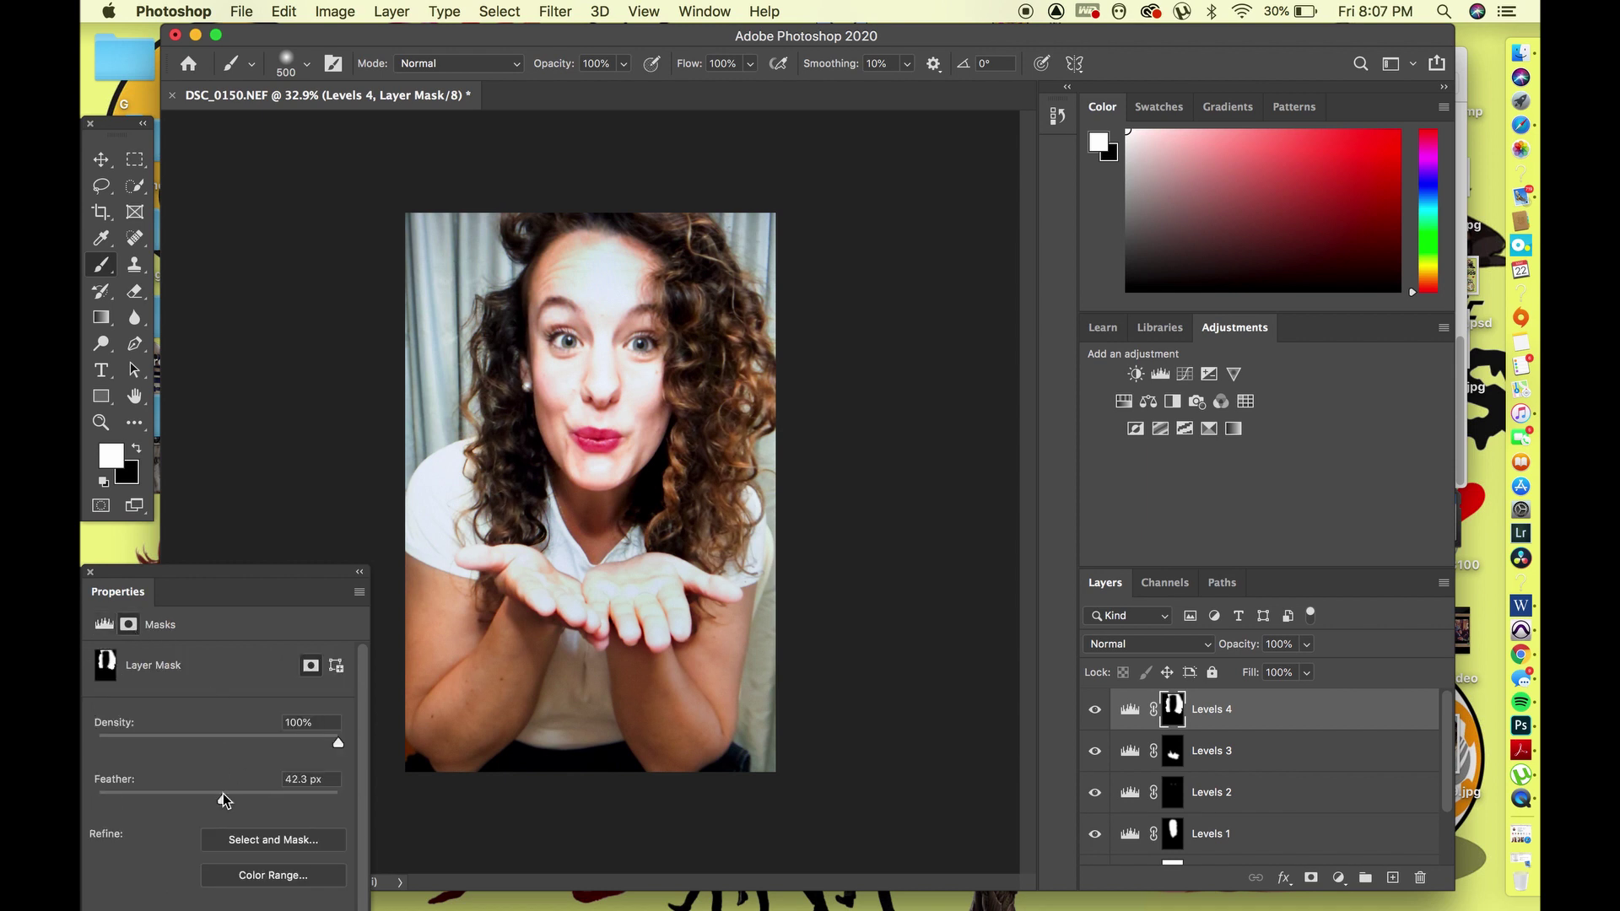
{"action": "left_click", "coordinate": [87, 572]}
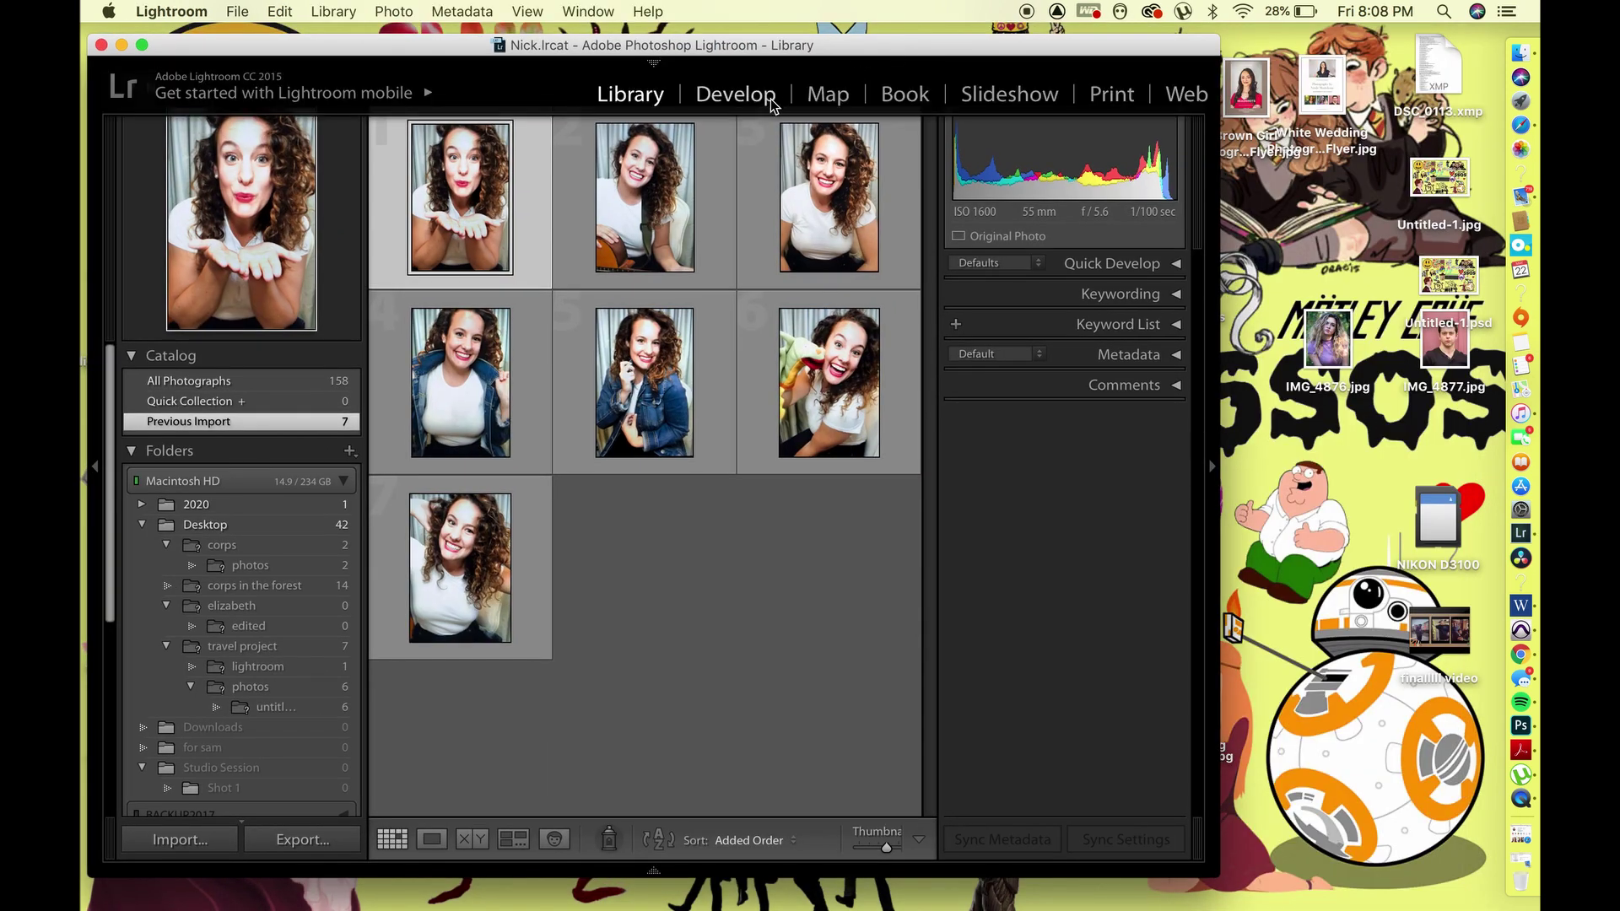
Apply Presetpro - Driftwood to the kiss portrait and lower its Clarity, Whites and Blacks
{"action": "left_click", "coordinate": [744, 100]}
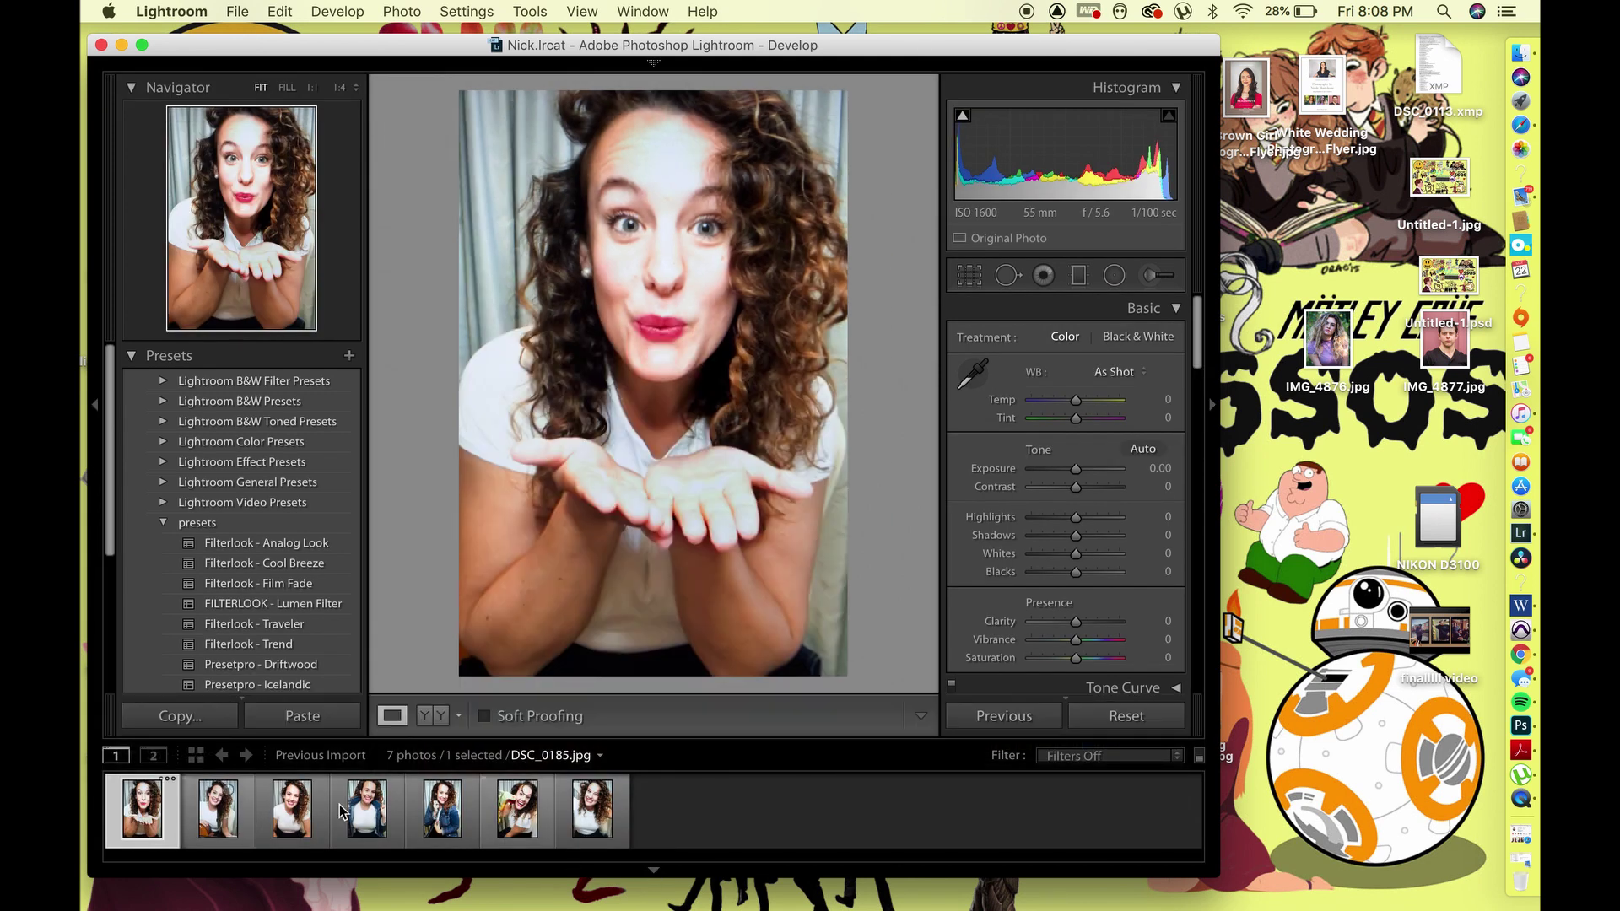
{"action": "left_click", "coordinate": [308, 667]}
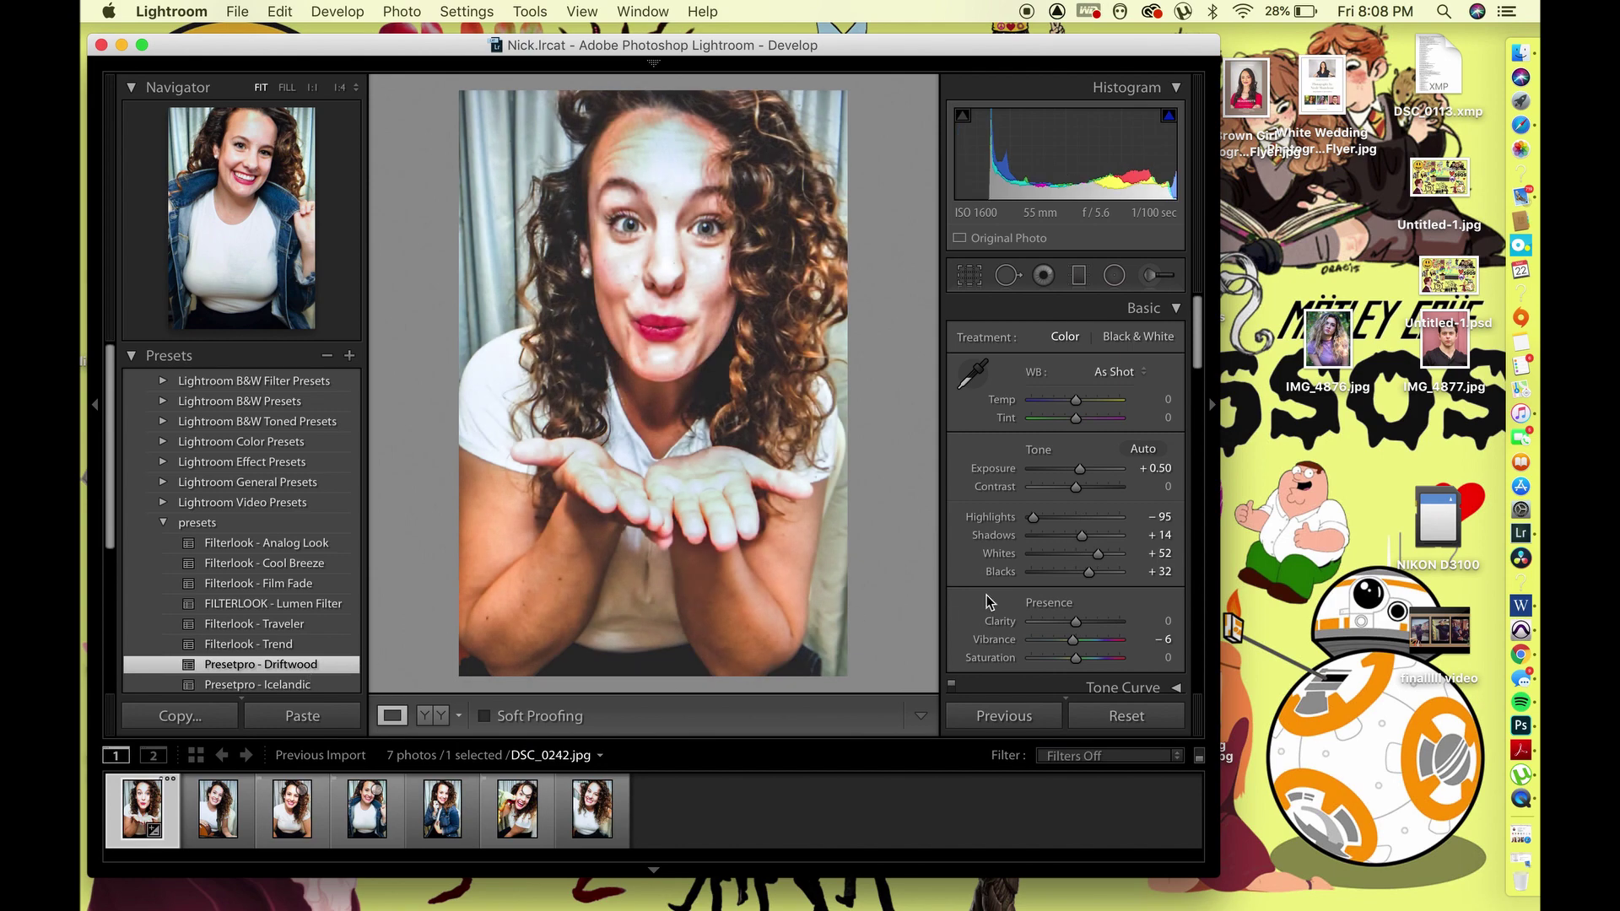
{"action": "left_click_drag", "start_coordinate": [1076, 621], "coordinate": [1068, 626]}
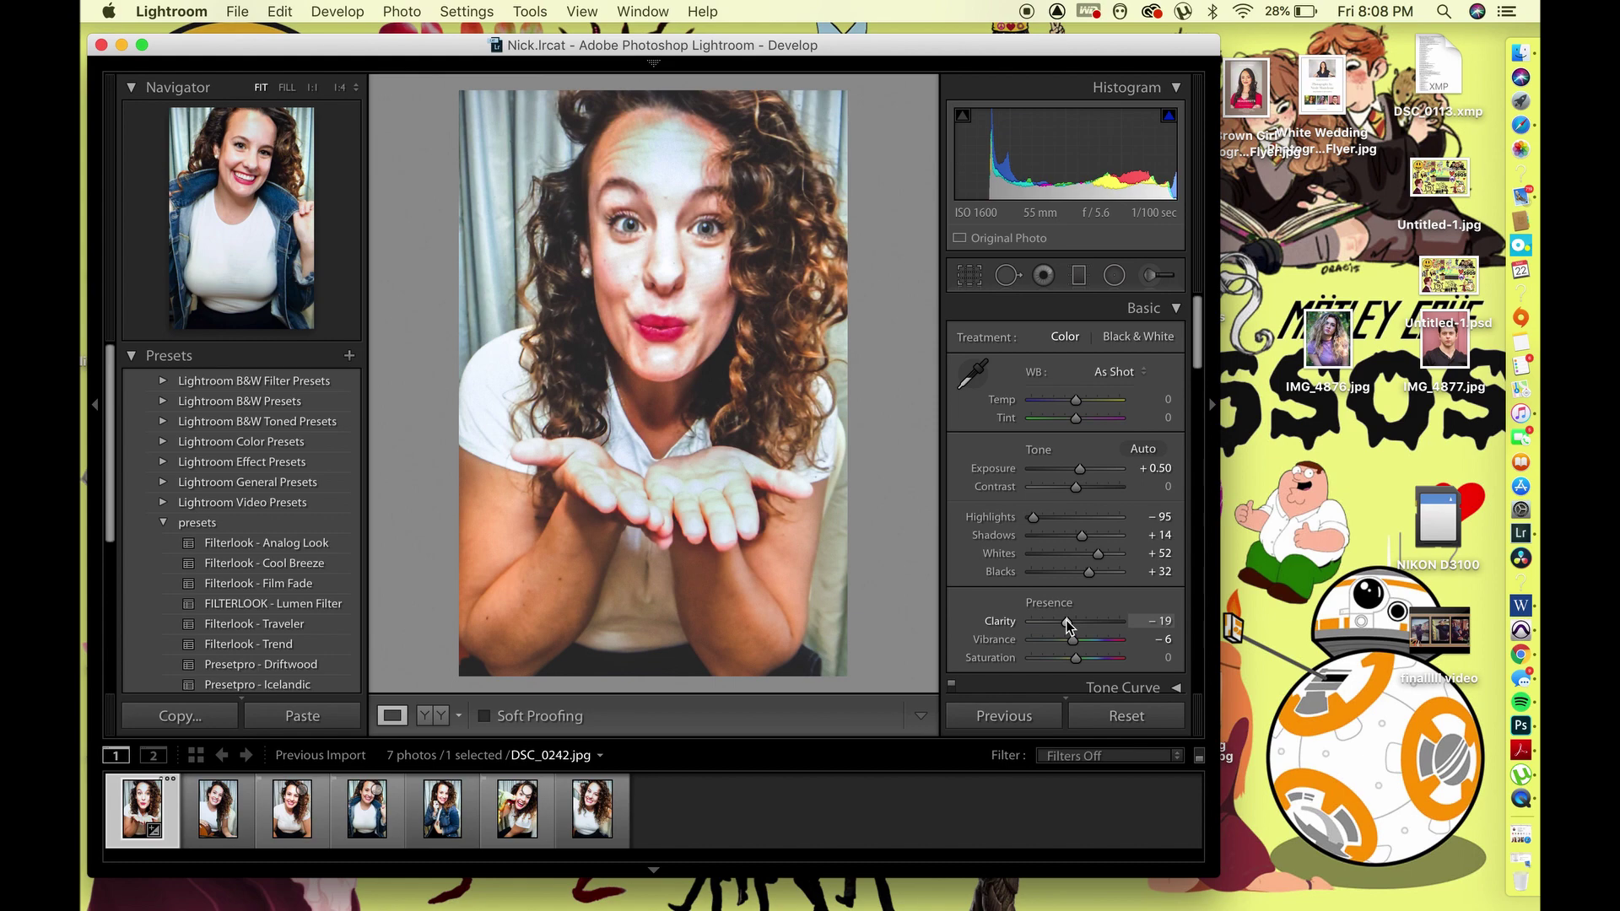
{"action": "left_click_drag", "start_coordinate": [1098, 554], "coordinate": [1074, 537]}
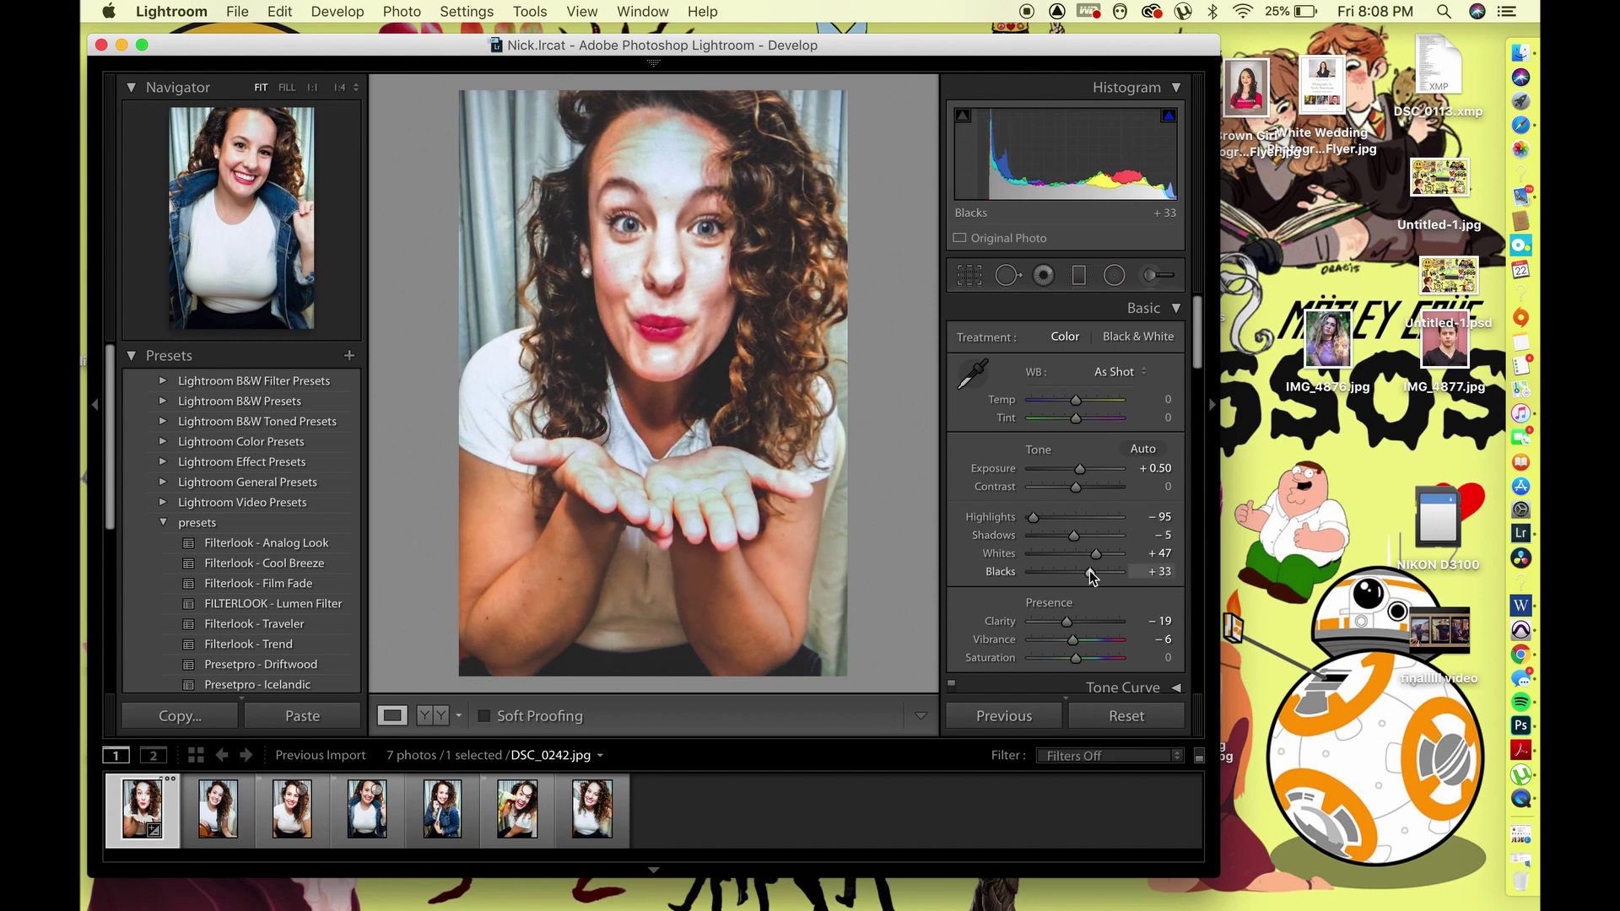
{"action": "left_click_drag", "start_coordinate": [1090, 572], "coordinate": [1085, 571]}
Set Exposure to +0.50 and Contrast to +3, checking the lips at full size
{"action": "left_click_drag", "start_coordinate": [1079, 470], "coordinate": [1076, 473]}
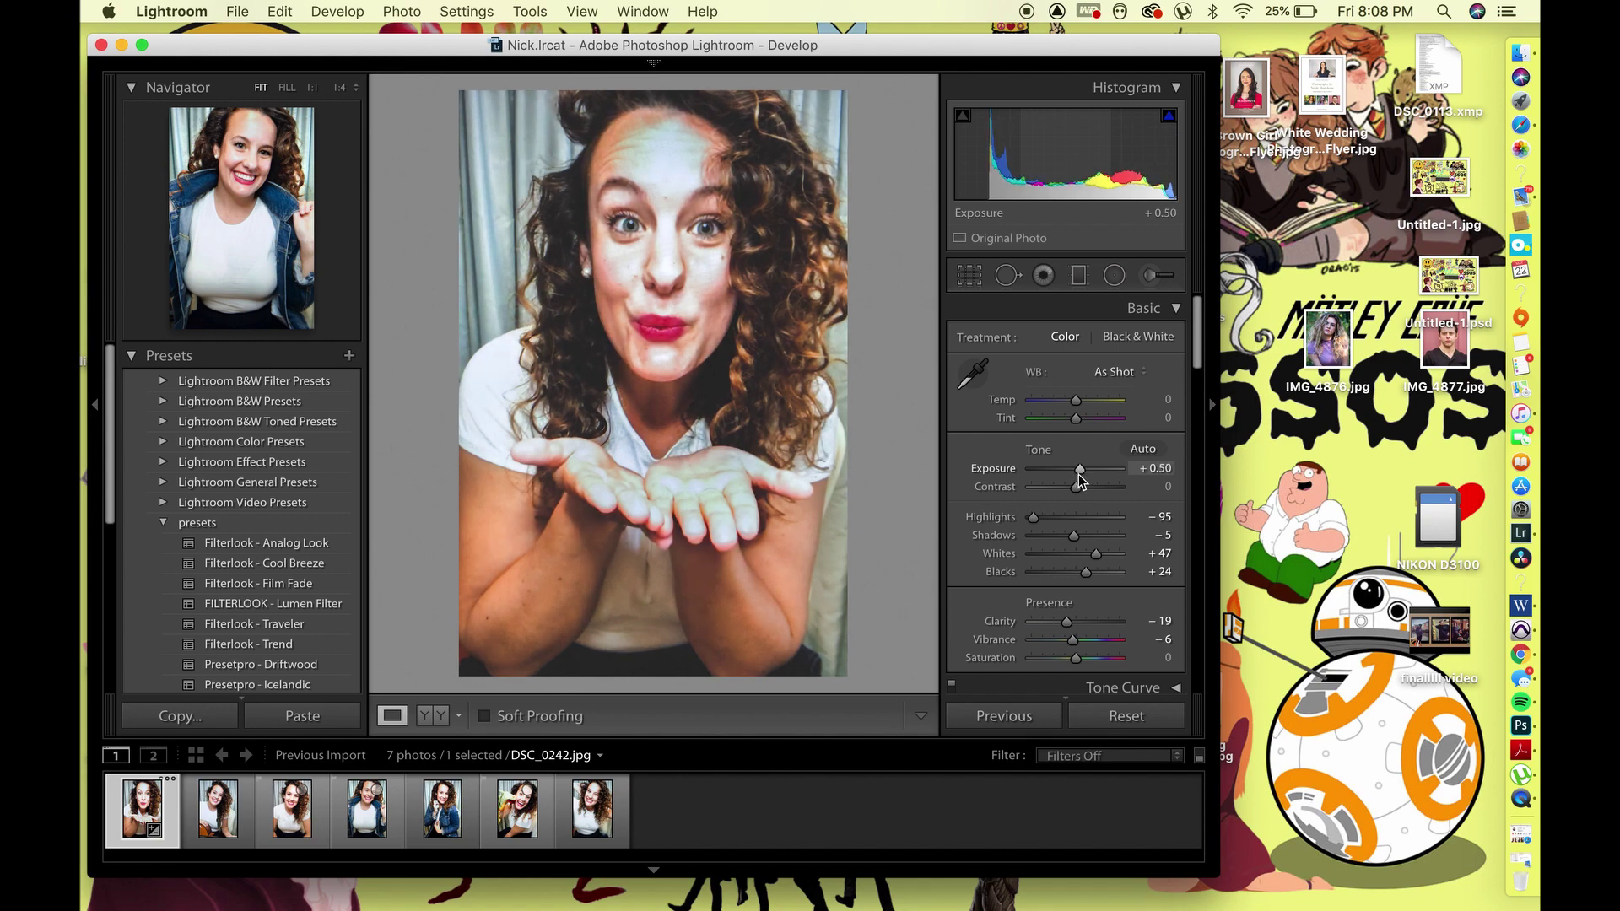
{"action": "left_click_drag", "start_coordinate": [1079, 489], "coordinate": [1081, 490]}
{"action": "left_click", "coordinate": [708, 377]}
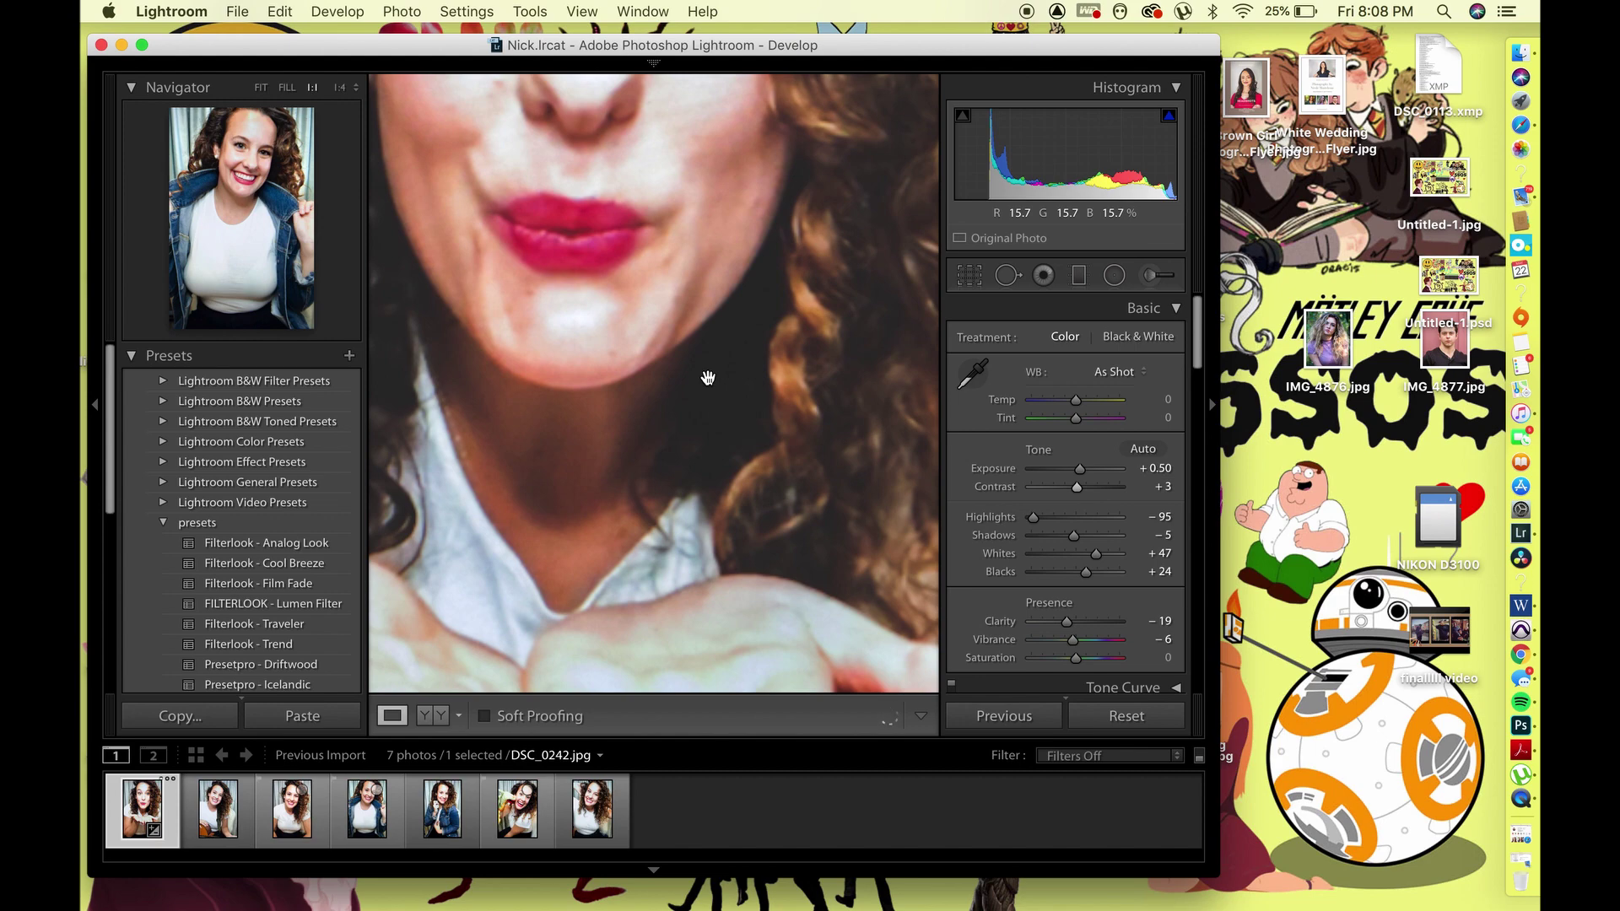
{"action": "left_click", "coordinate": [708, 378]}
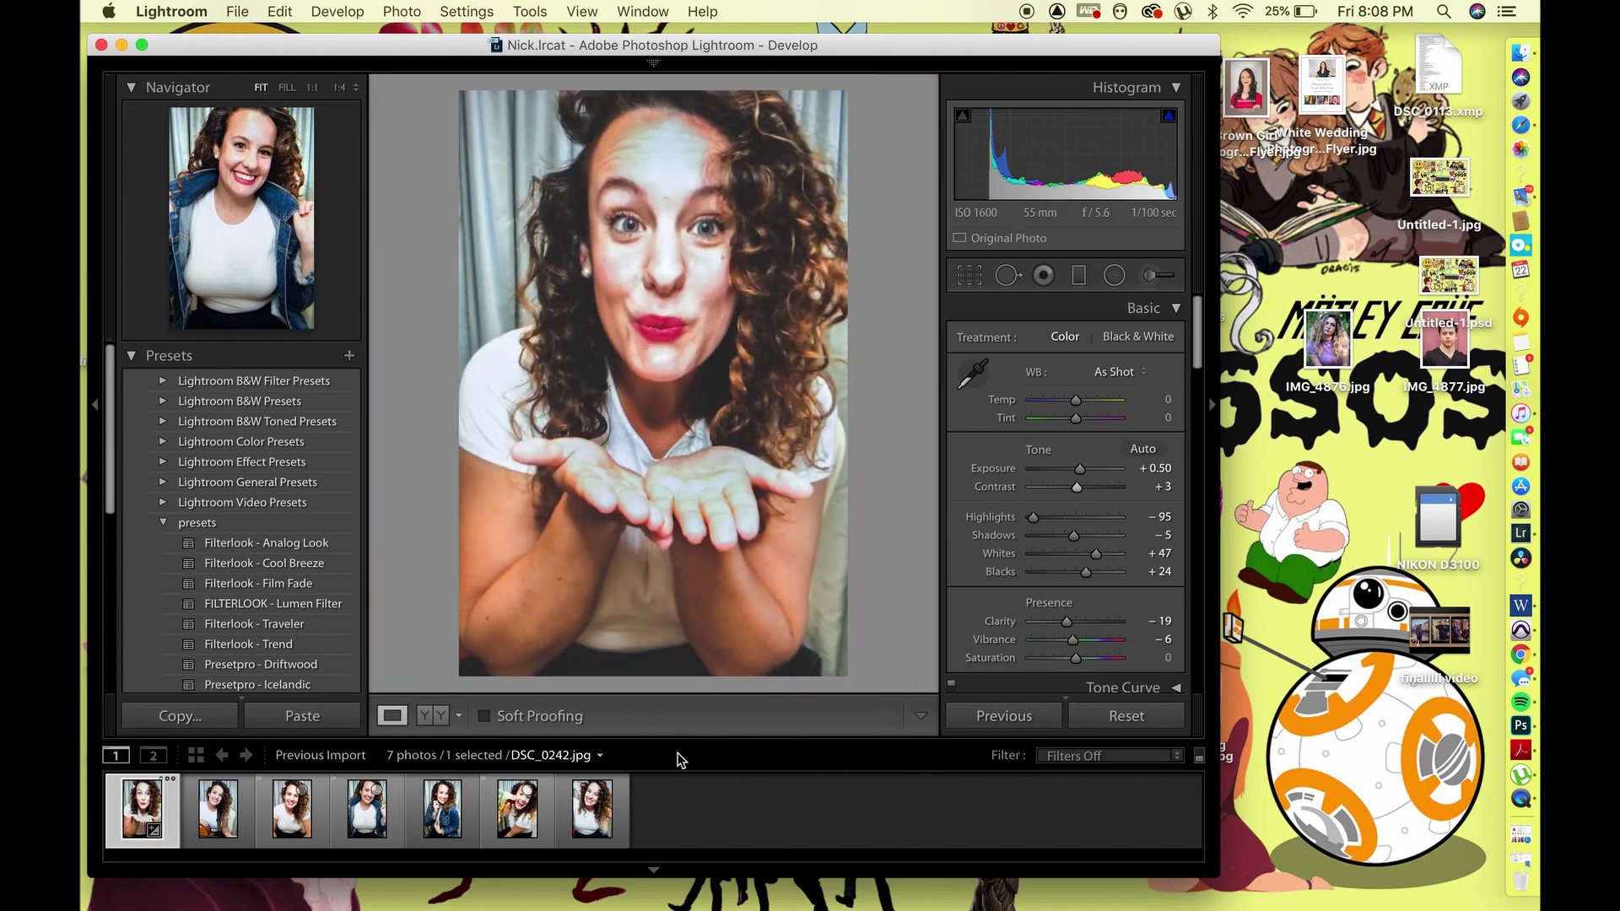
Give the second portrait the Driftwood preset with Clarity -18
{"action": "left_click", "coordinate": [244, 831]}
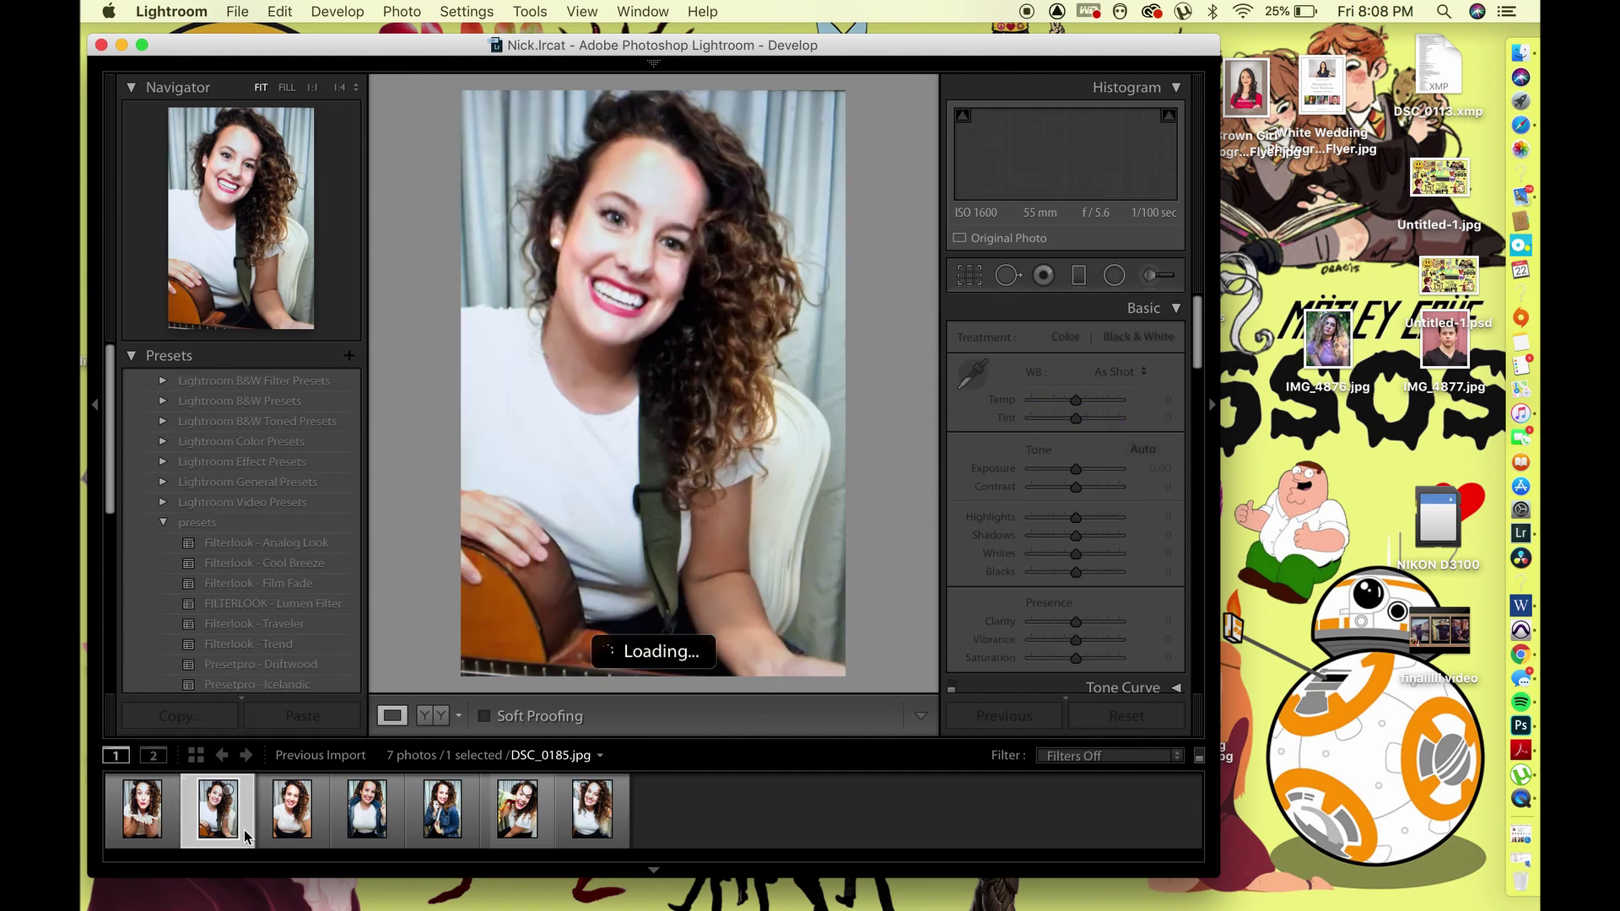
{"action": "left_click", "coordinate": [305, 666]}
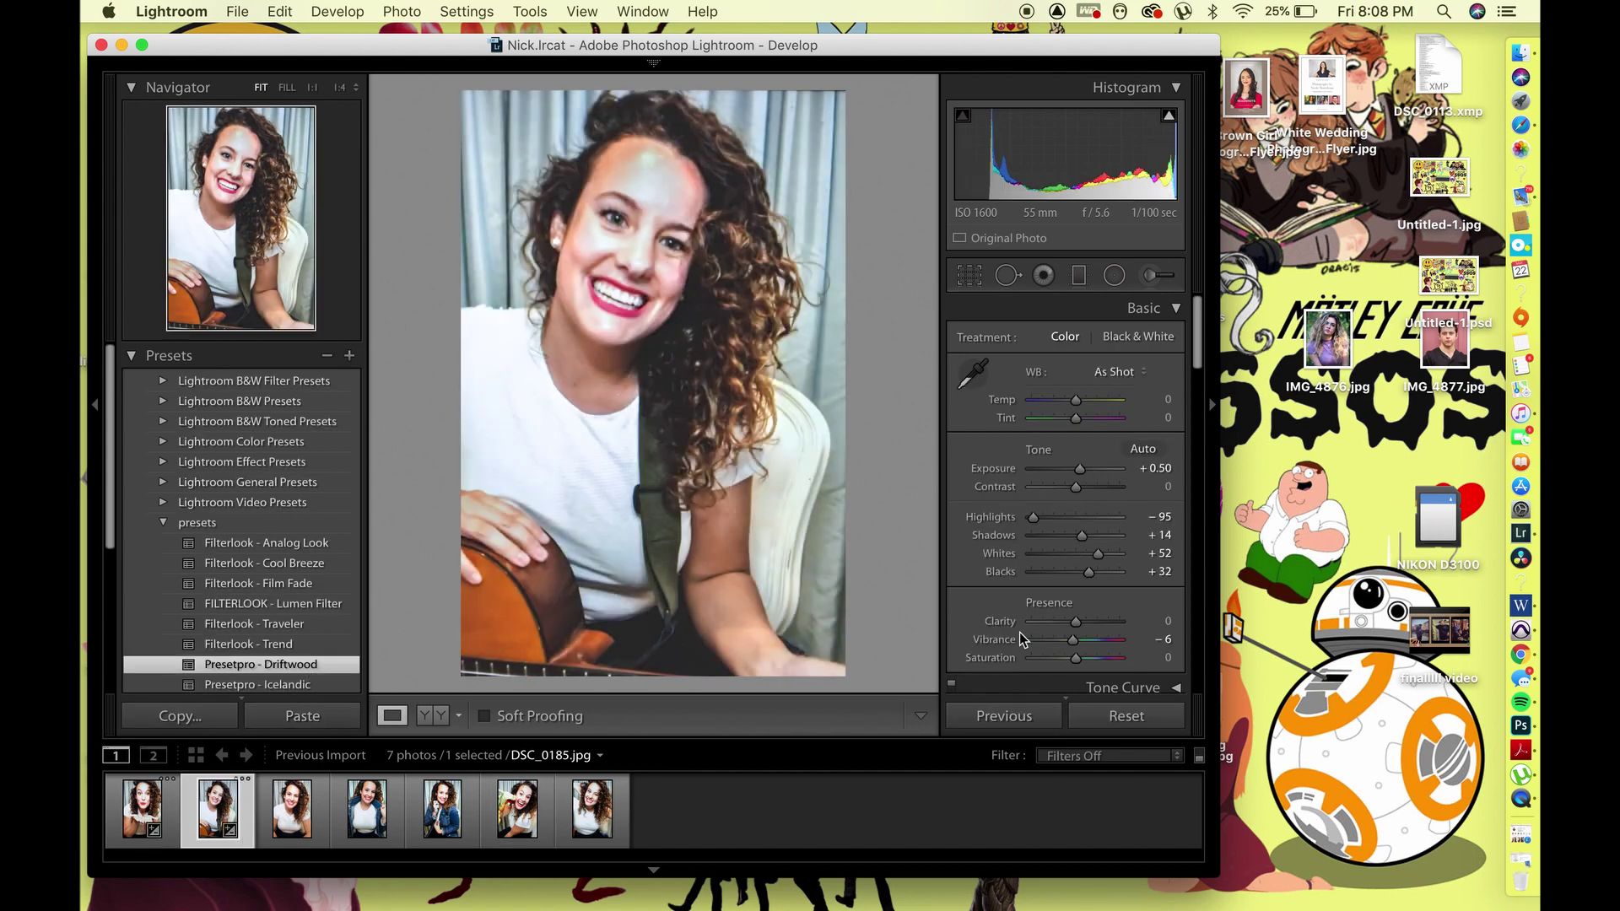
{"action": "left_click_drag", "start_coordinate": [1074, 621], "coordinate": [1068, 620]}
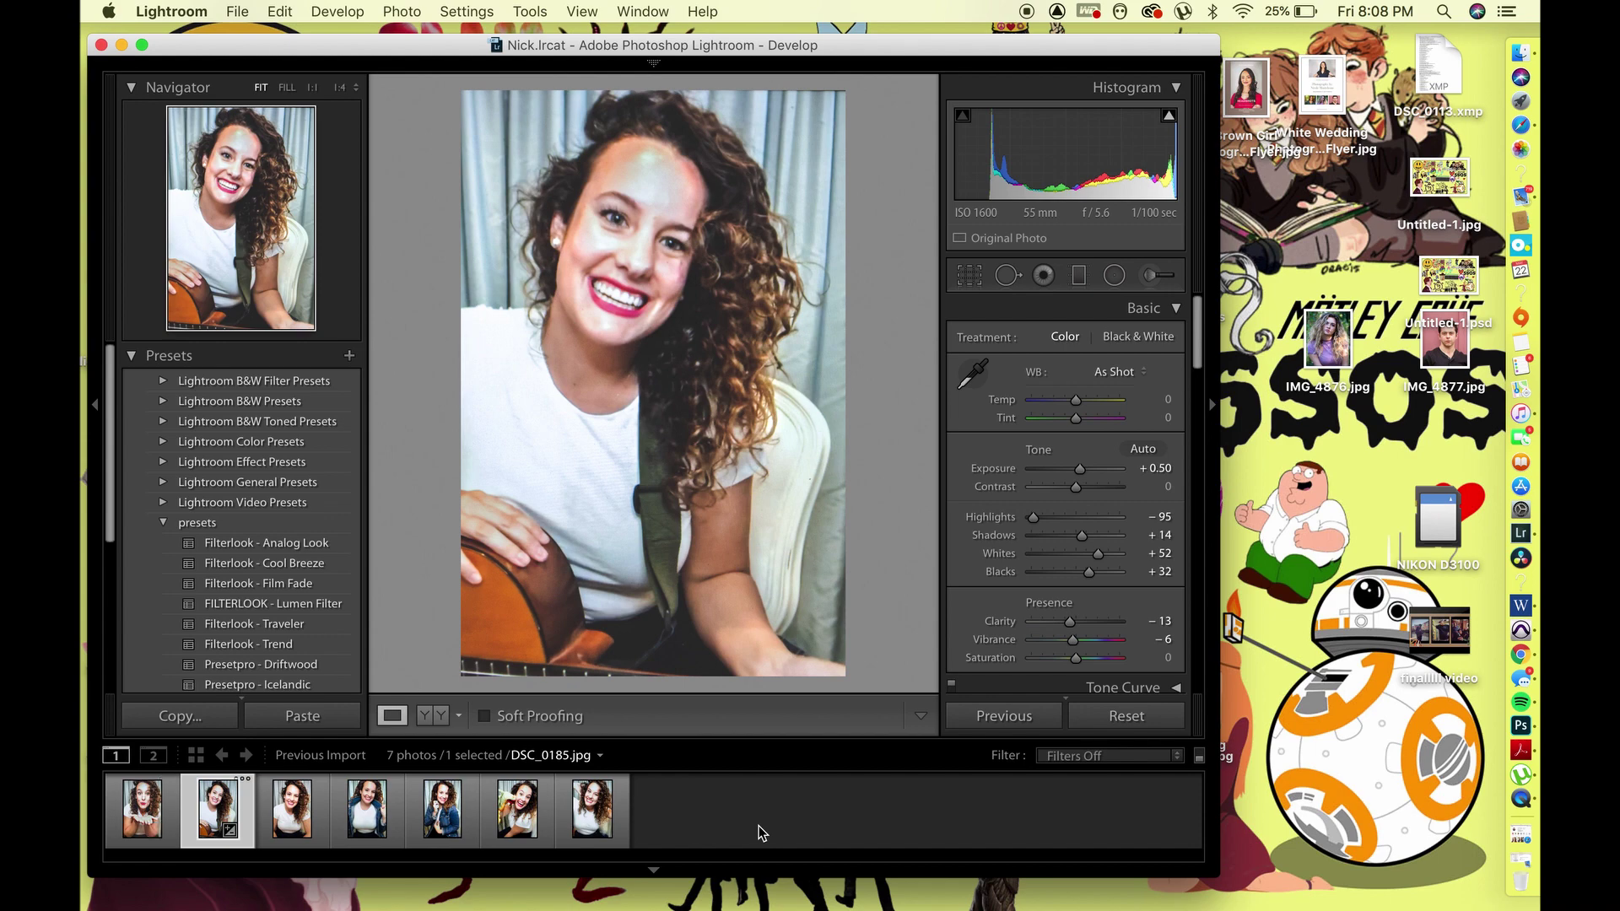
{"action": "left_click_drag", "start_coordinate": [1068, 621], "coordinate": [1066, 621]}
Give DSC_0142 the Driftwood preset with Clarity -25, checking the face up close
{"action": "left_click", "coordinate": [295, 810]}
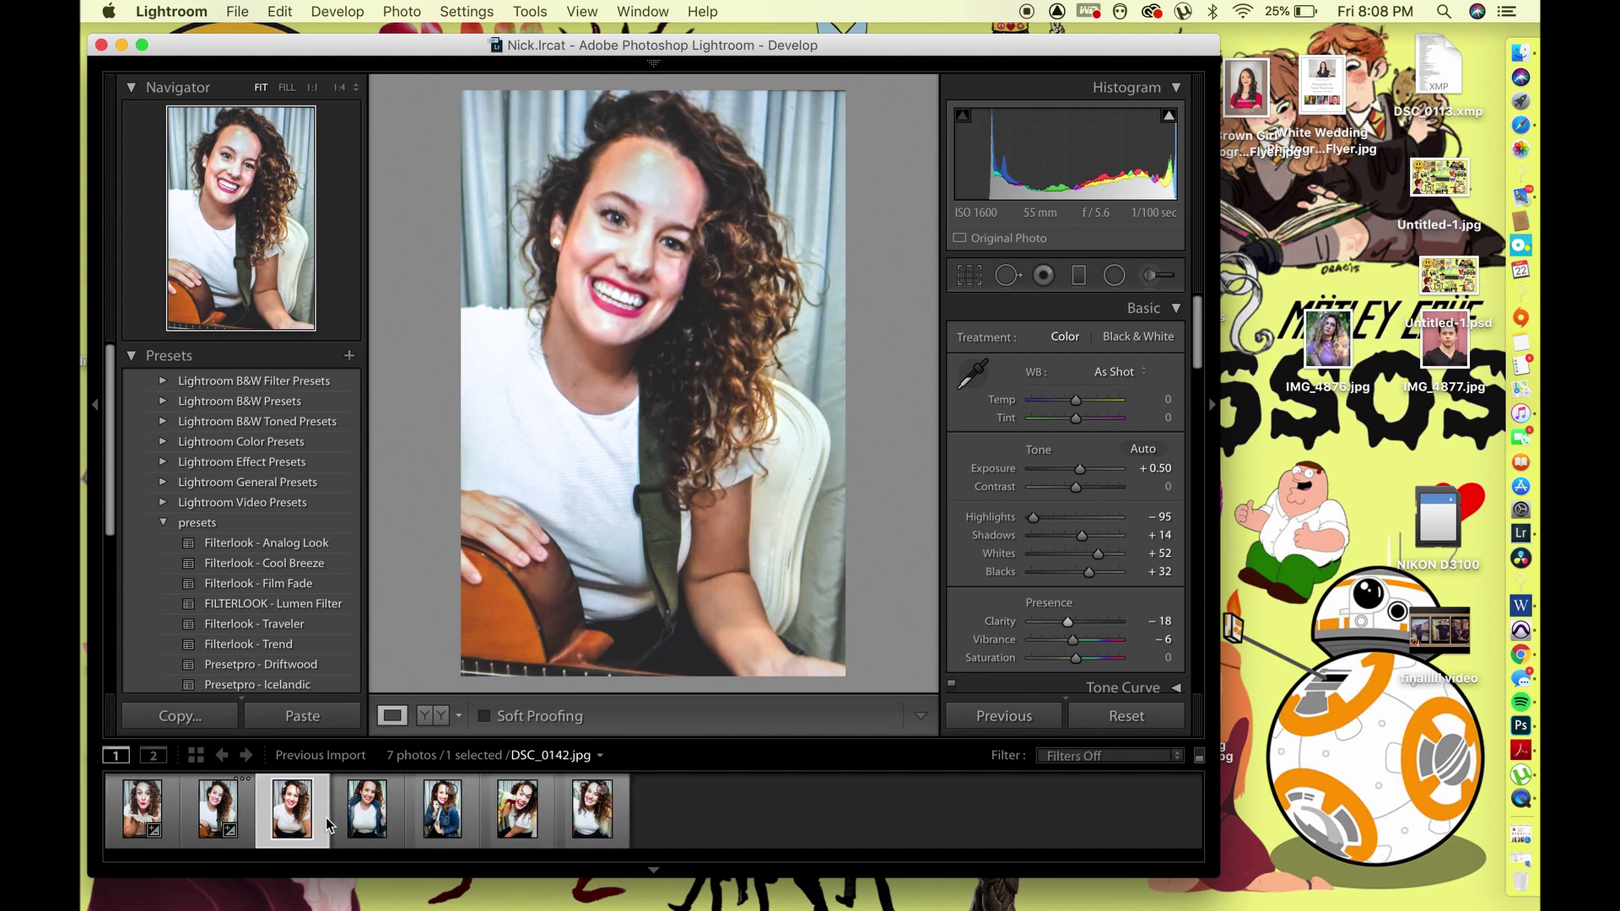
{"action": "left_click", "coordinate": [315, 667]}
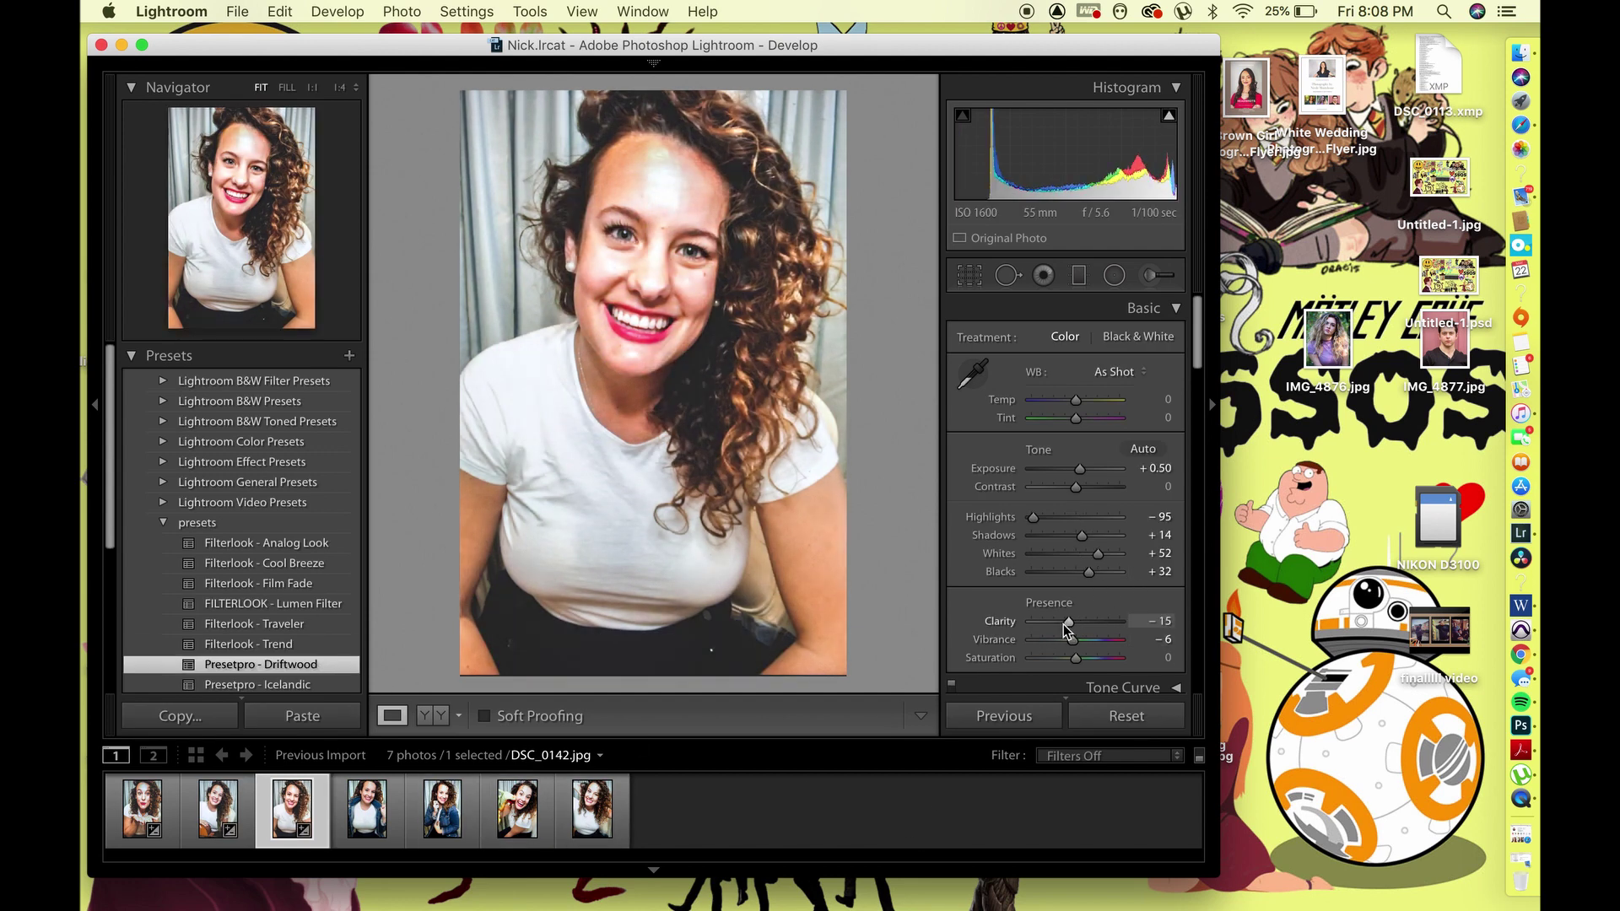
{"action": "left_click_drag", "start_coordinate": [1065, 624], "coordinate": [1060, 625]}
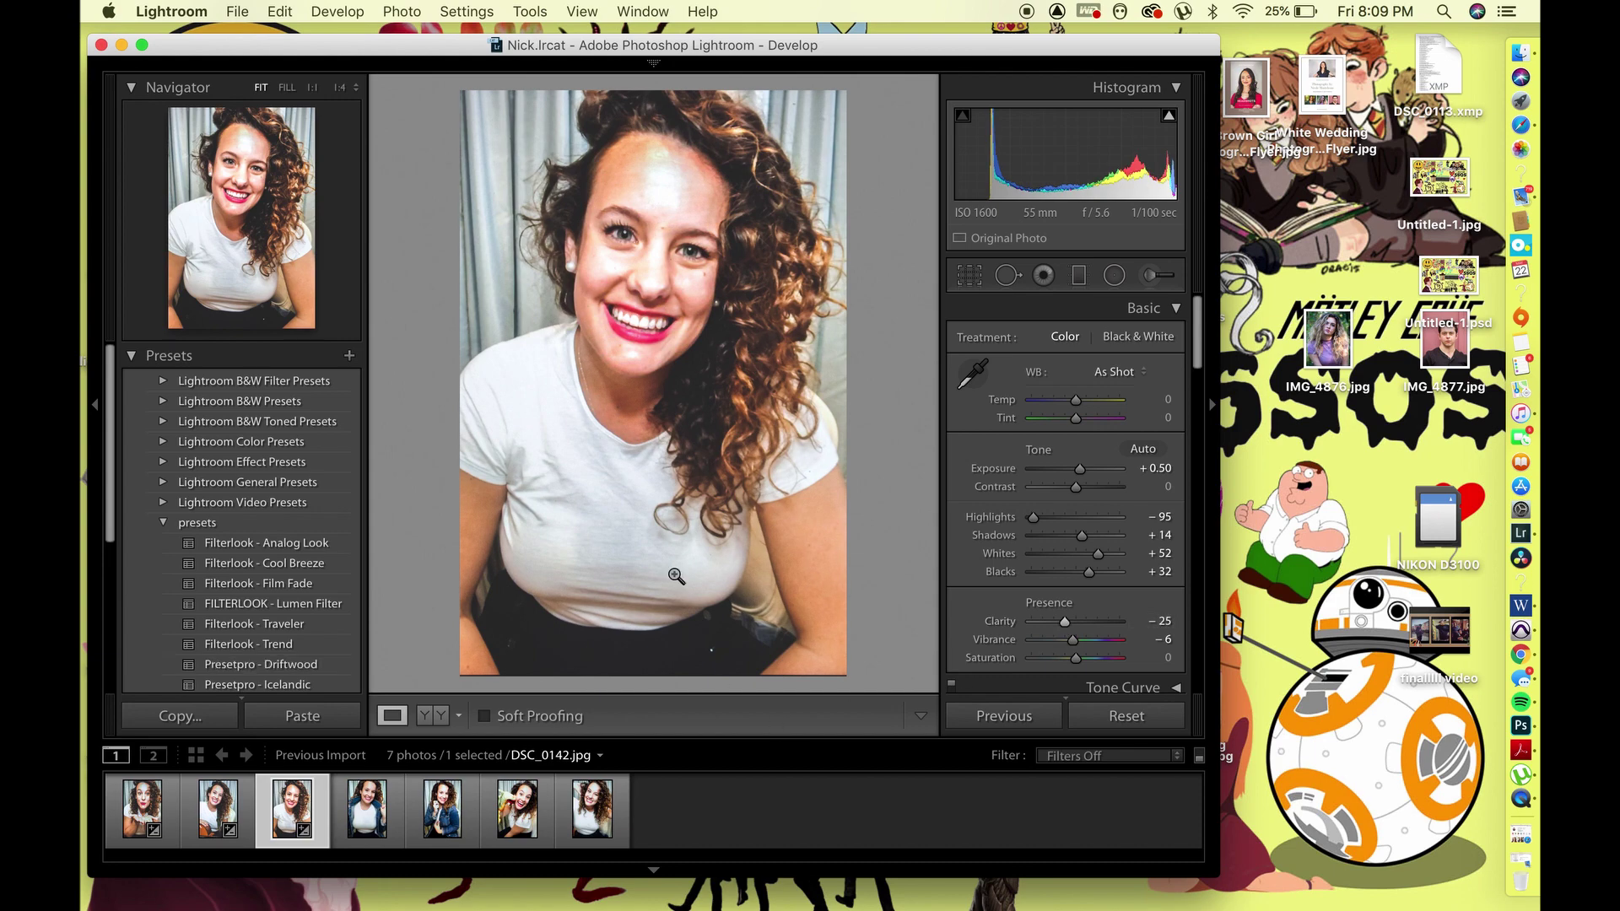
{"action": "left_click", "coordinate": [656, 265]}
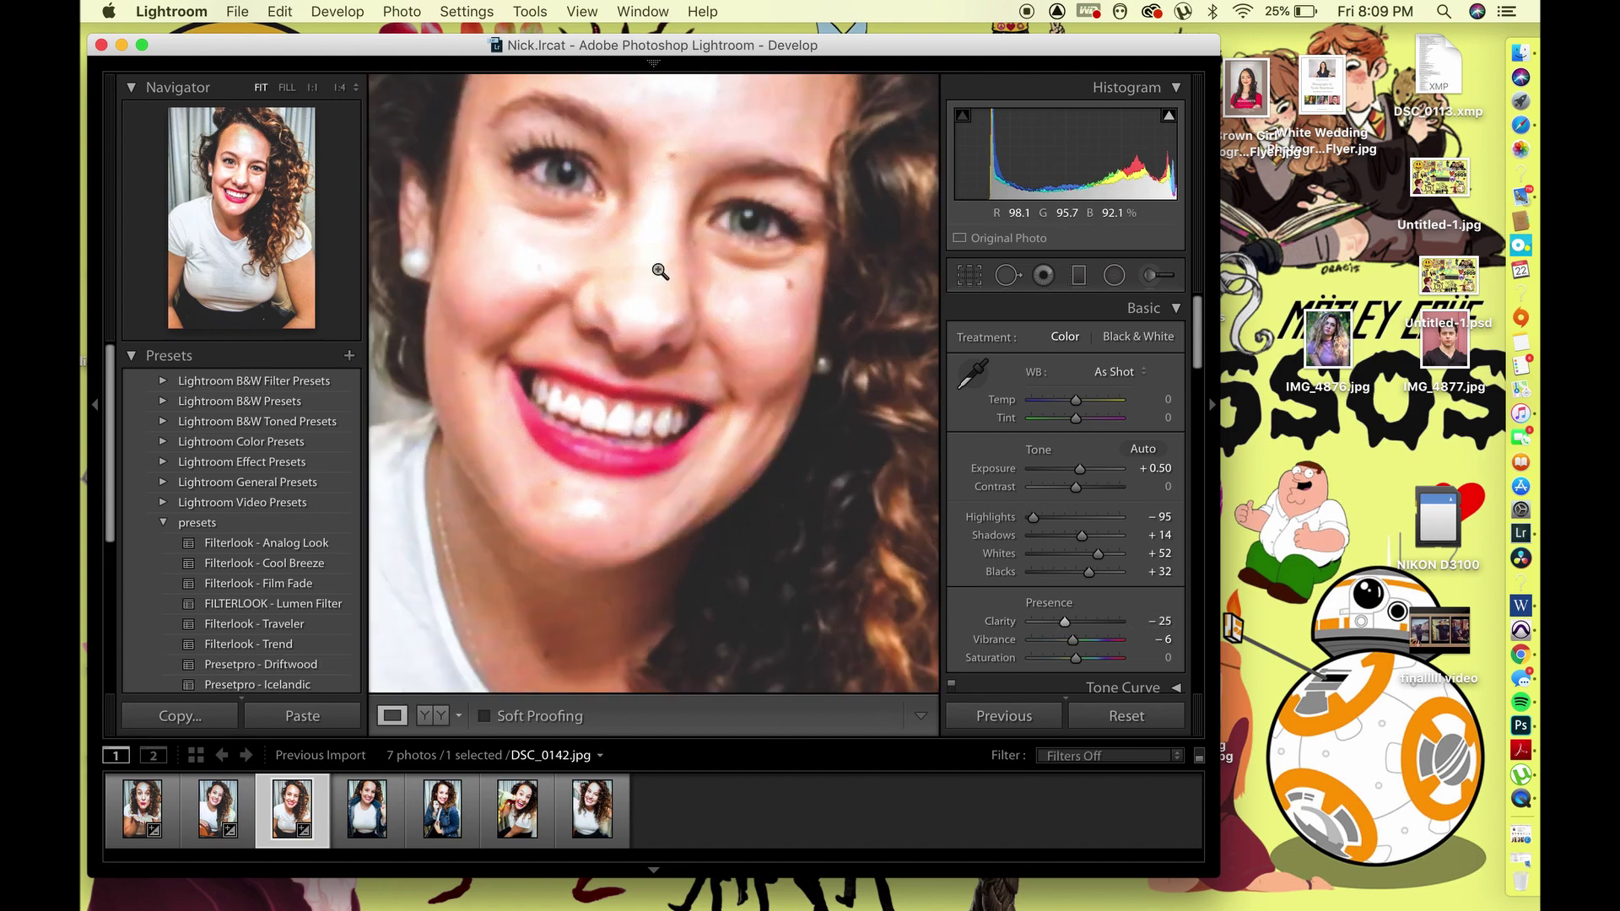
{"action": "left_click", "coordinate": [656, 270]}
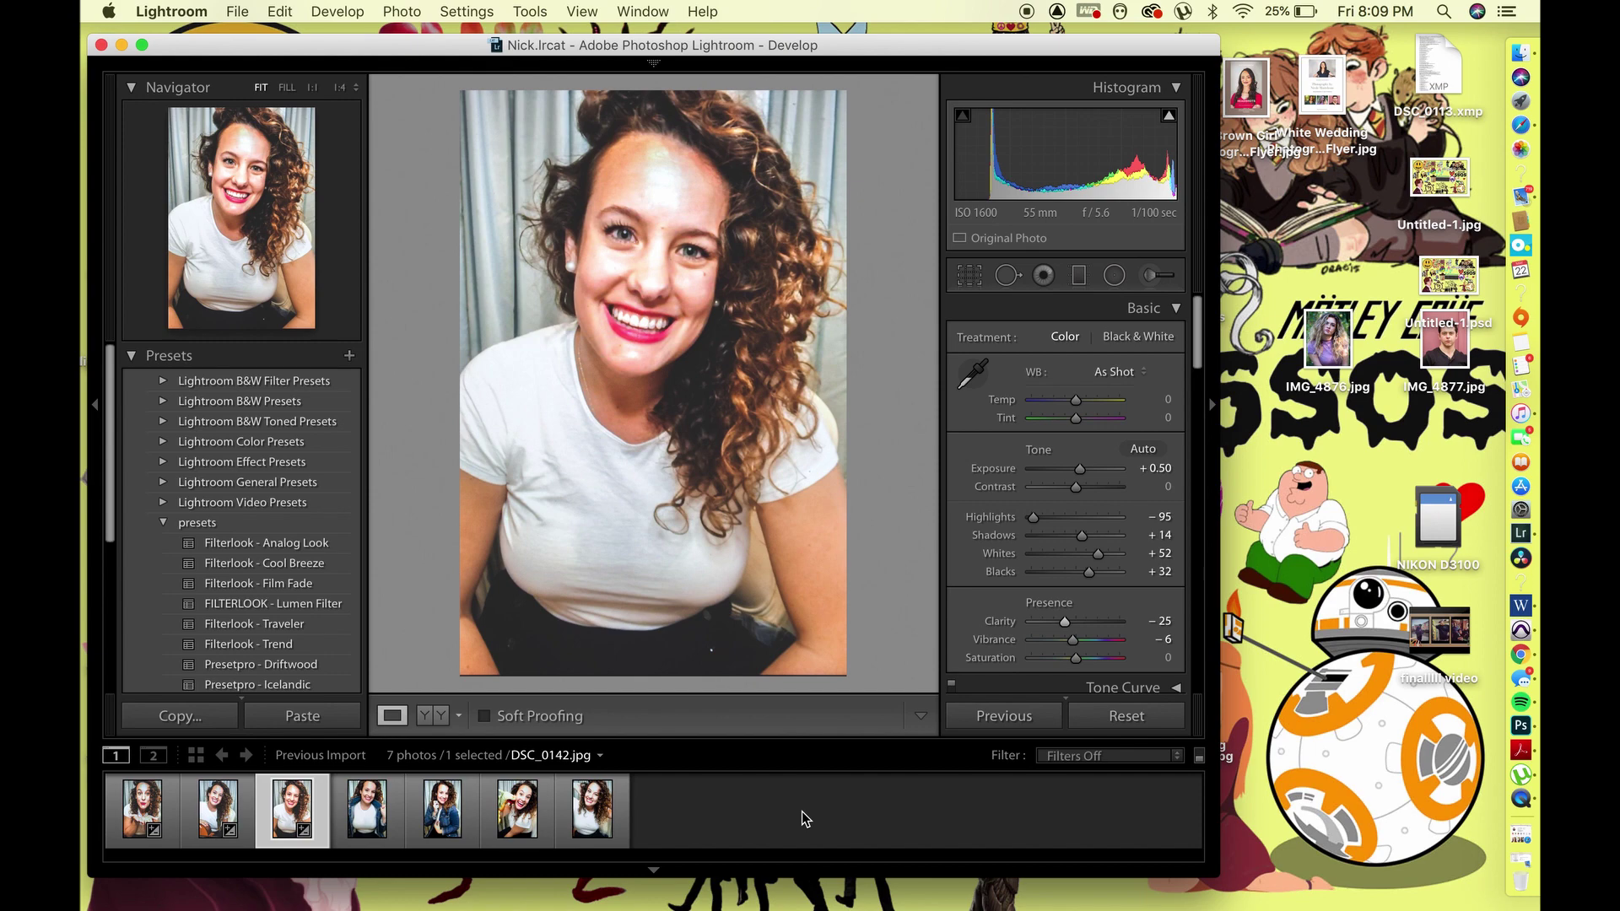
Give DSC_0242 the Driftwood preset with Clarity about -19
{"action": "left_click", "coordinate": [390, 816]}
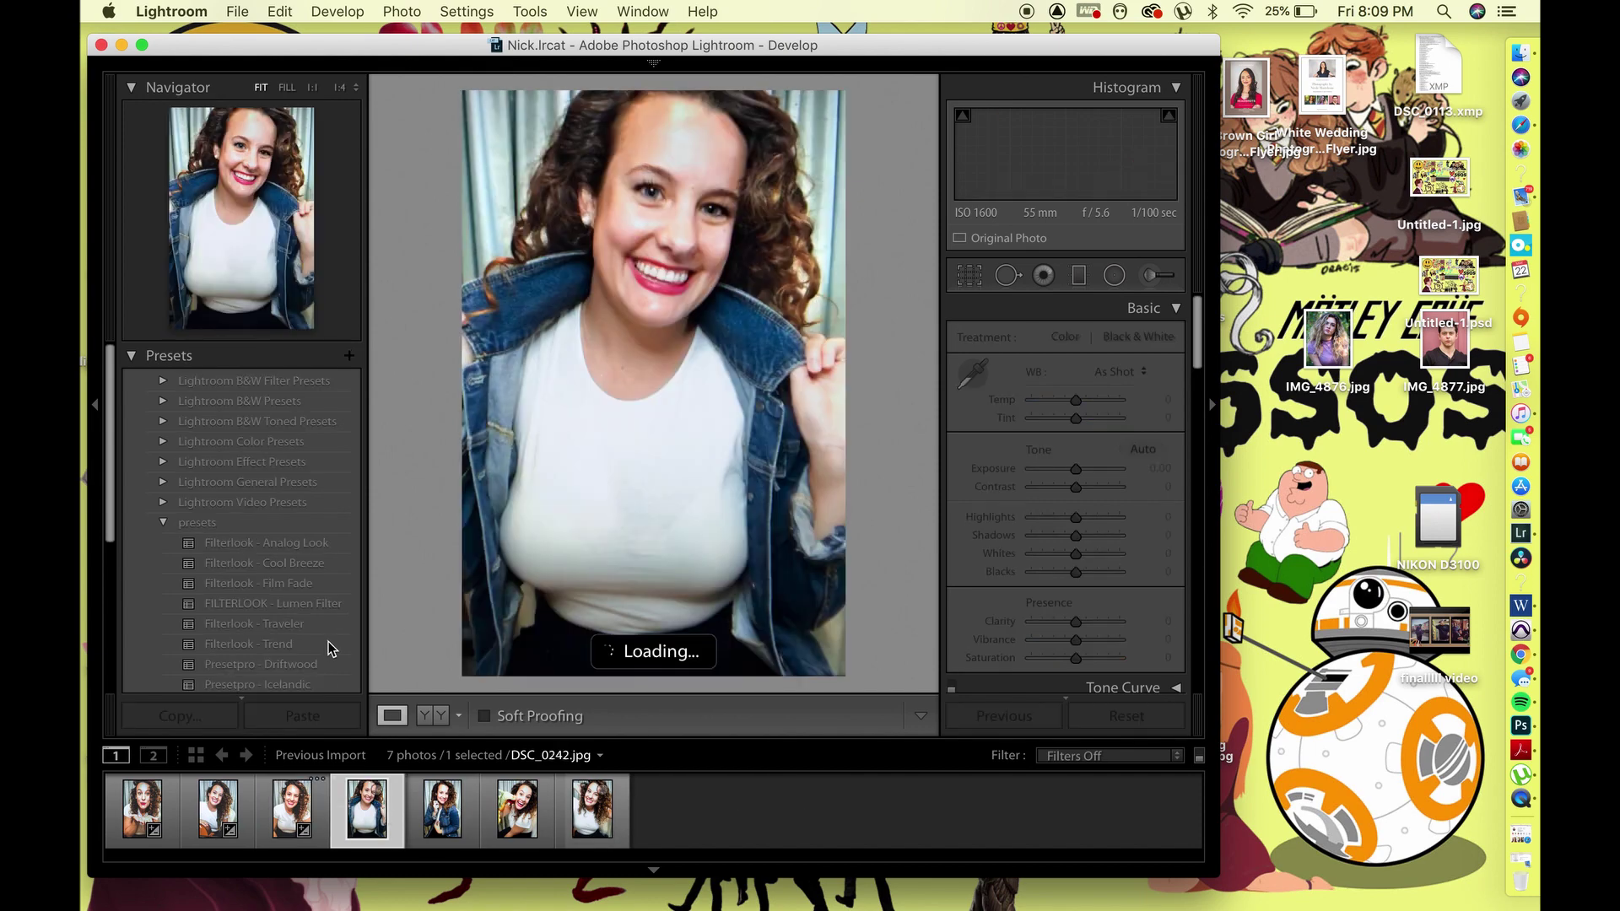
{"action": "left_click", "coordinate": [314, 669]}
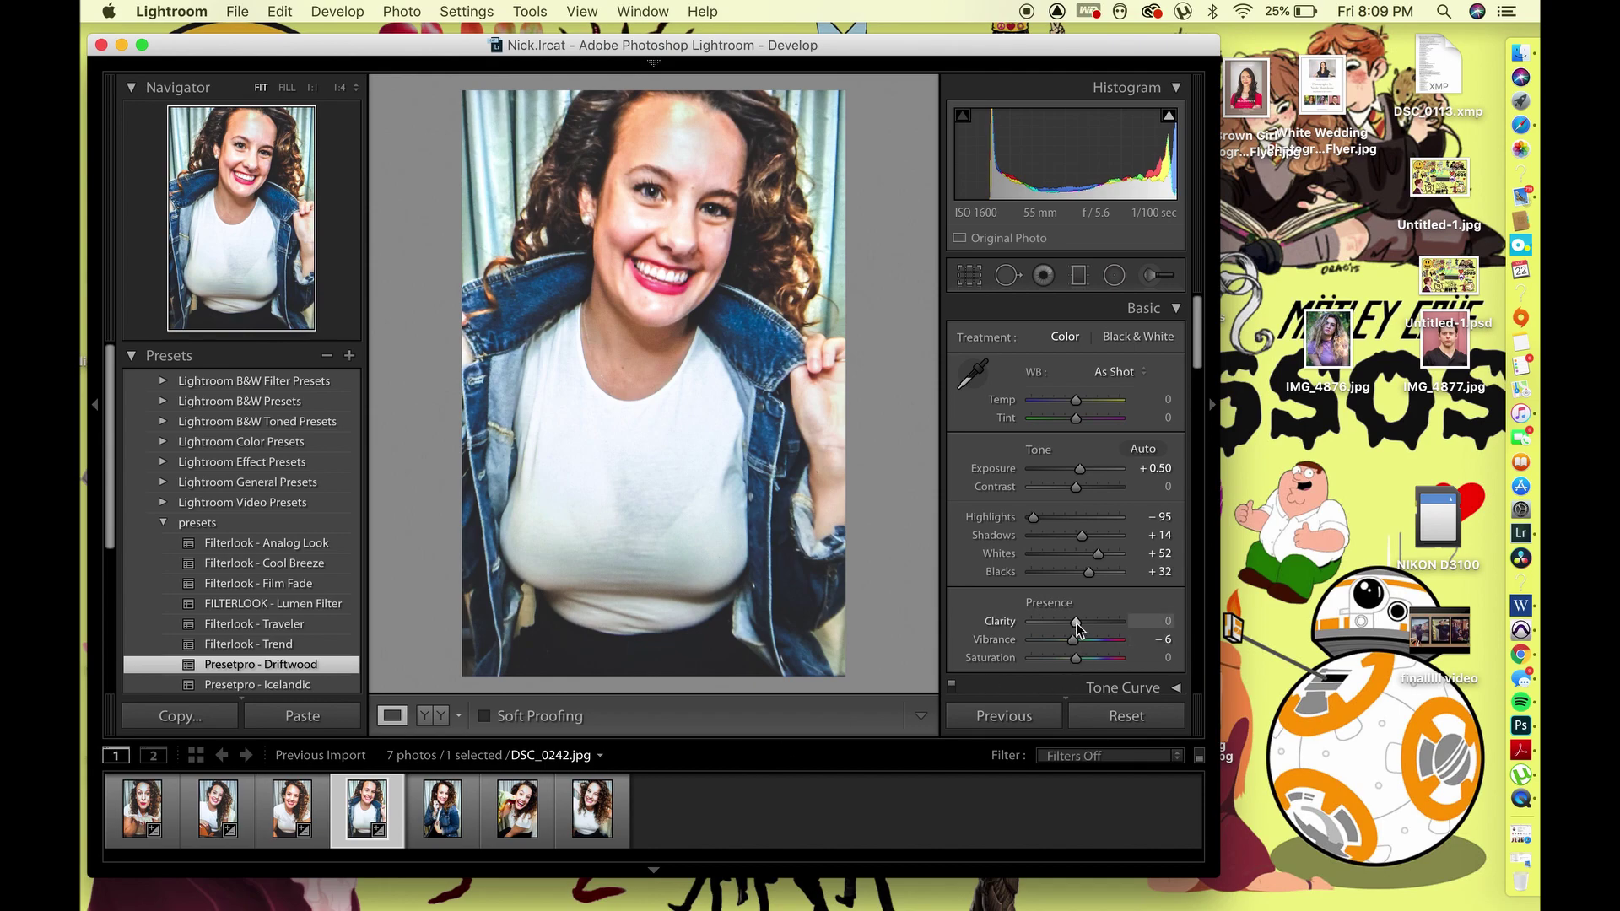
{"action": "left_click_drag", "start_coordinate": [1076, 621], "coordinate": [1068, 621]}
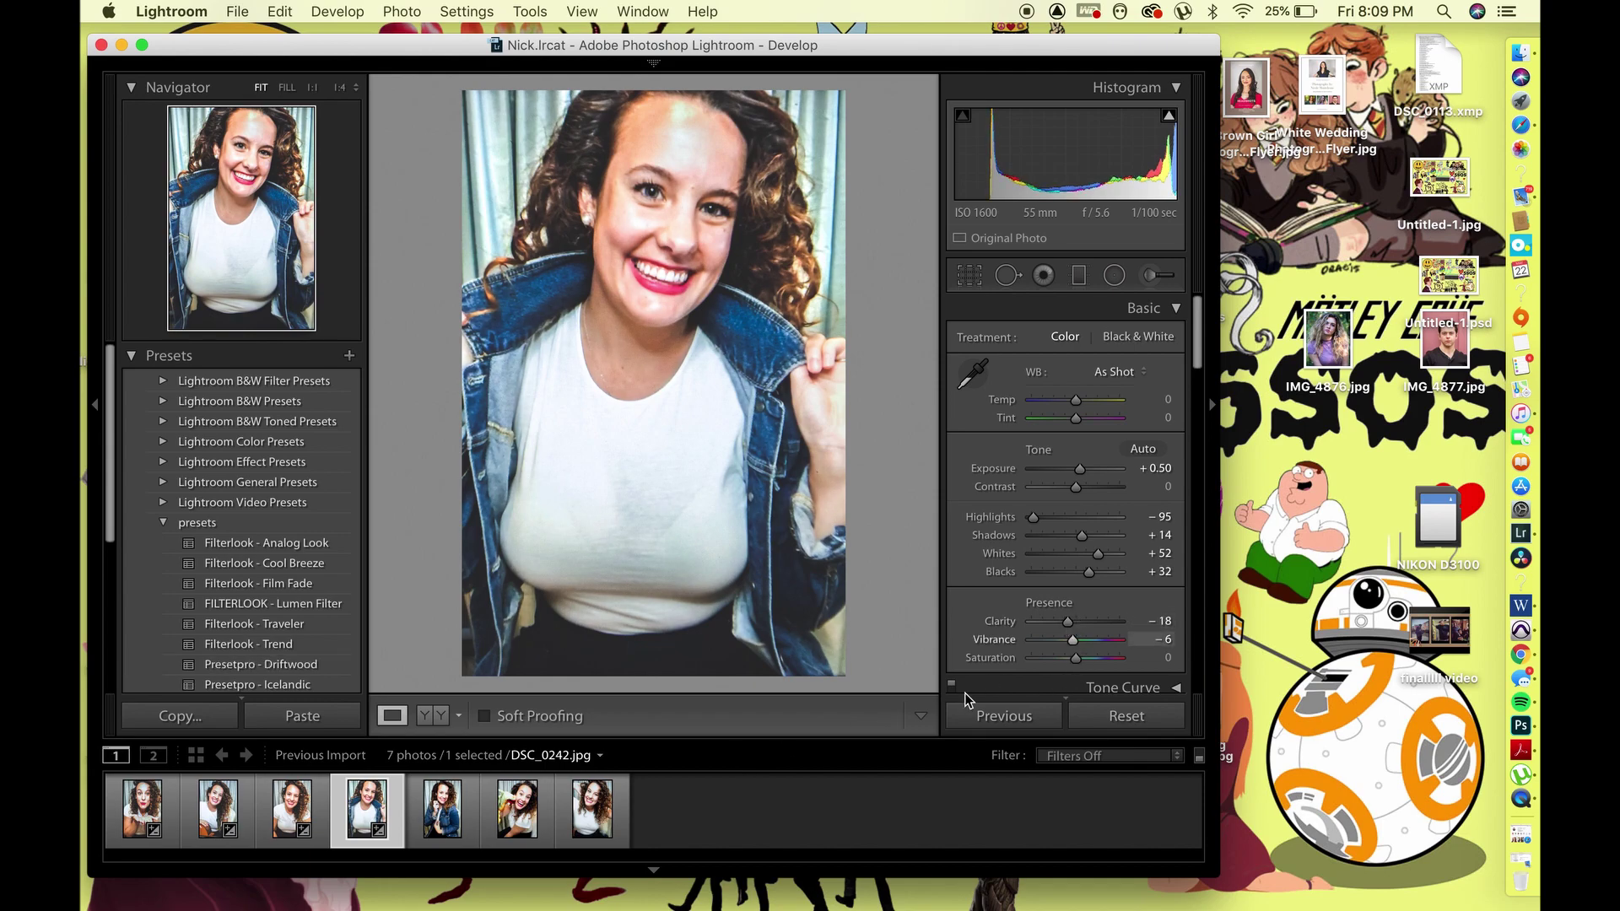
{"action": "left_click", "coordinate": [460, 825]}
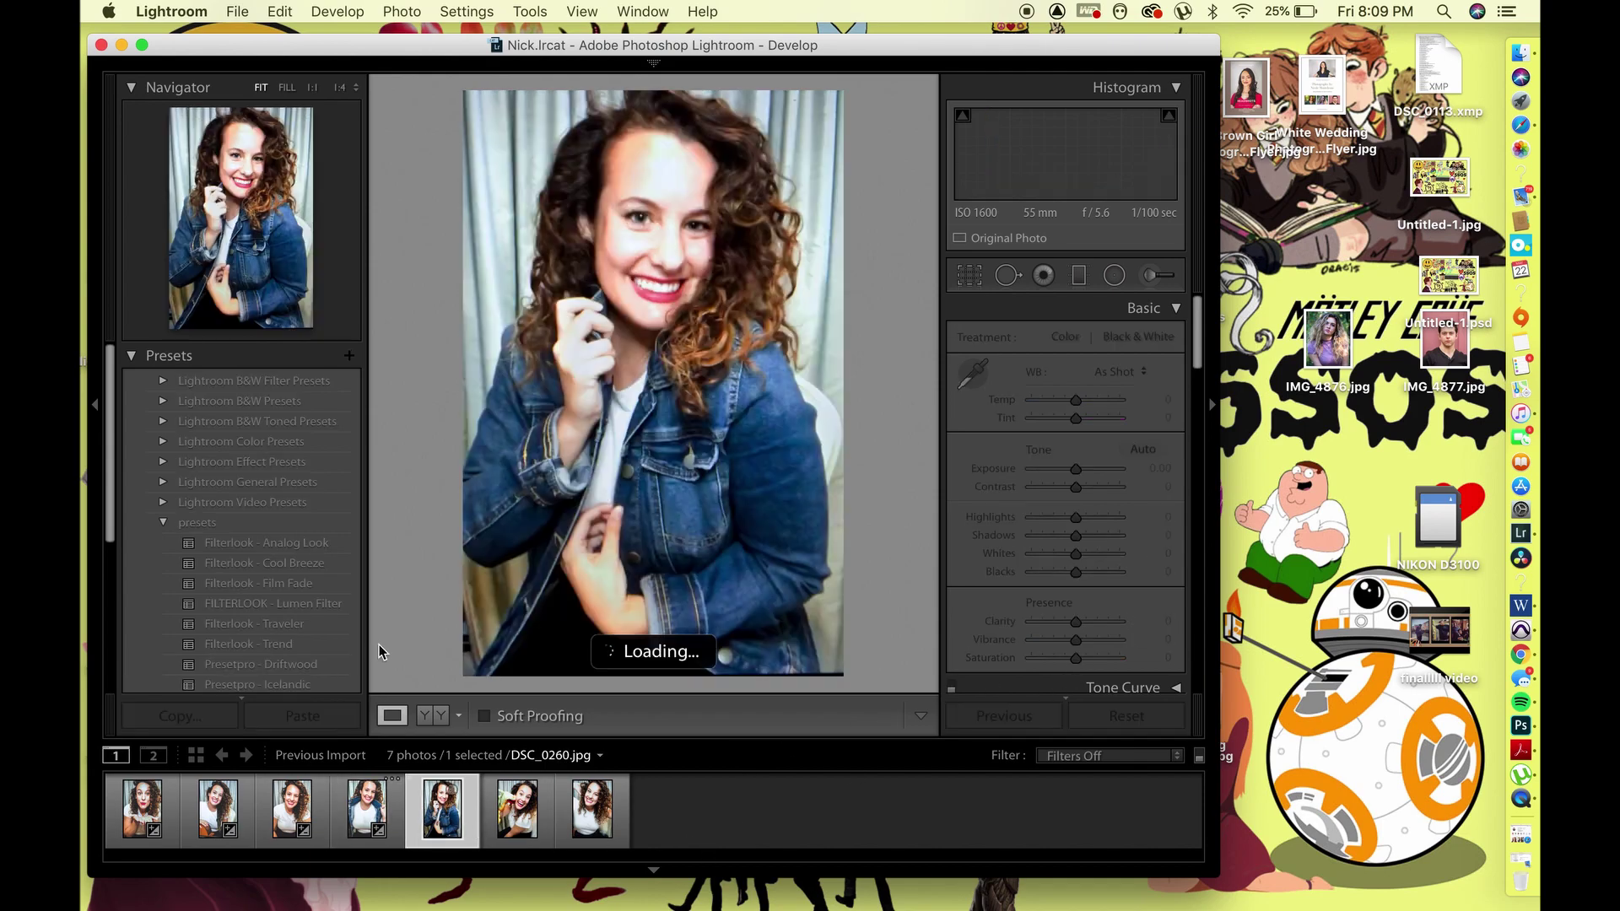
Try the Presetpro - New York preset with small Clarity, Shadows and Exposure tweaks, then reset Basic
{"action": "scroll", "coordinate": [326, 676], "scroll_direction": "down", "scroll_amount": 2}
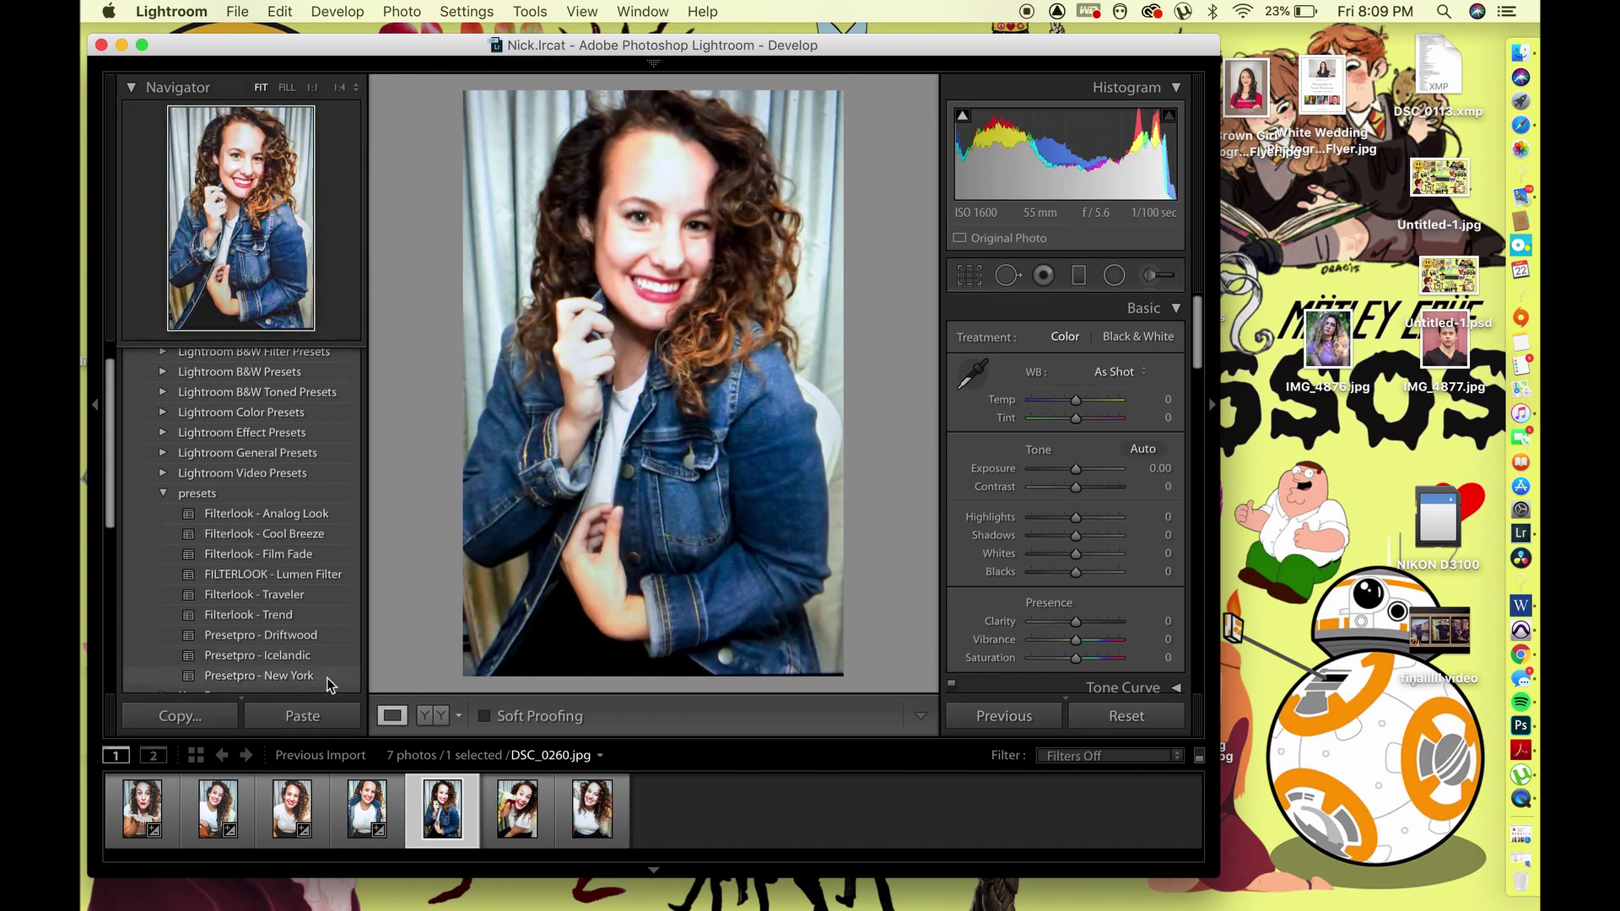
{"action": "left_click", "coordinate": [326, 657]}
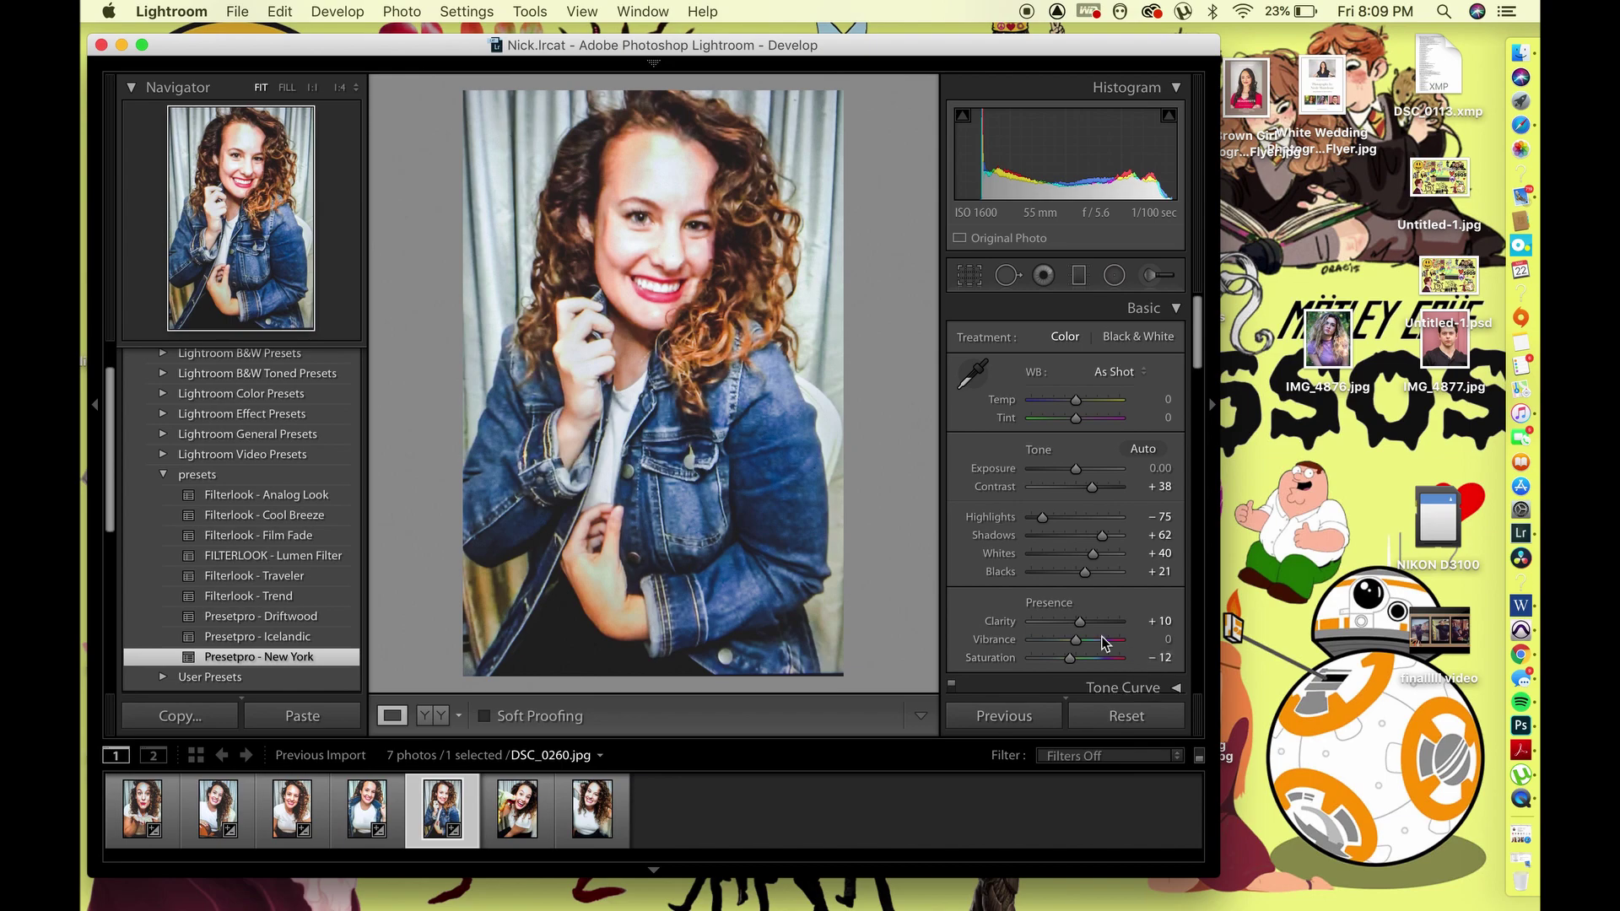
{"action": "double_click", "coordinate": [1078, 621]}
{"action": "mouse_move", "coordinate": [1076, 621]}
{"action": "left_mouse_down"}
{"action": "mouse_move", "coordinate": [1090, 621]}
{"action": "mouse_move", "coordinate": [1074, 625]}
{"action": "left_mouse_up"}
{"action": "left_click_drag", "start_coordinate": [1102, 535], "coordinate": [1097, 537]}
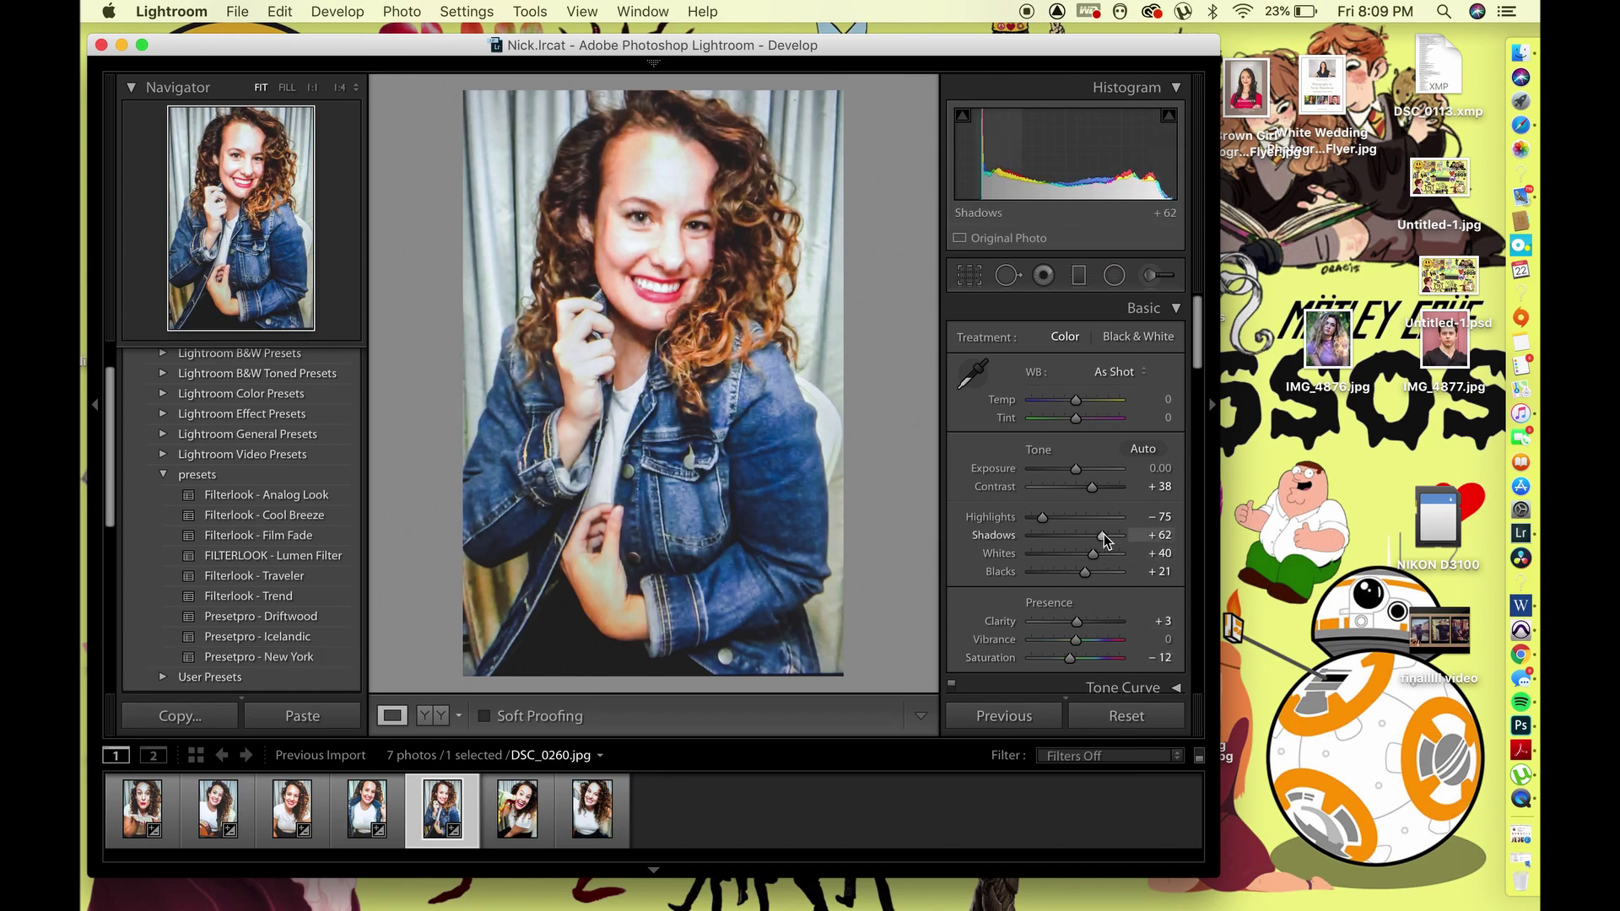
{"action": "left_click_drag", "start_coordinate": [1075, 469], "coordinate": [1072, 470]}
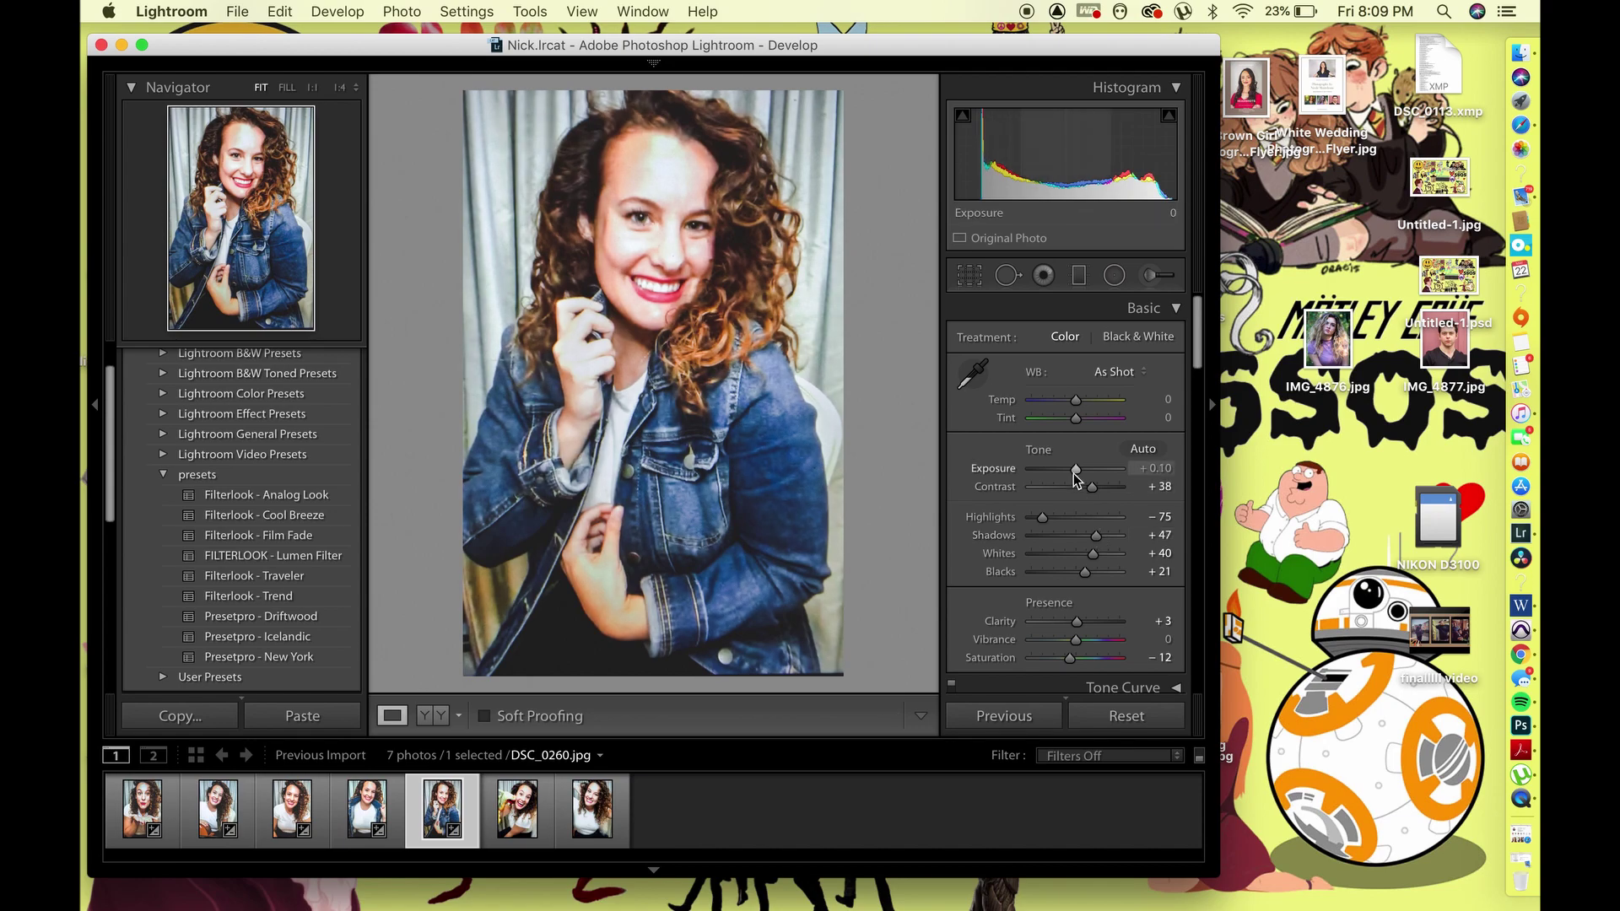
{"action": "left_click", "coordinate": [1125, 722]}
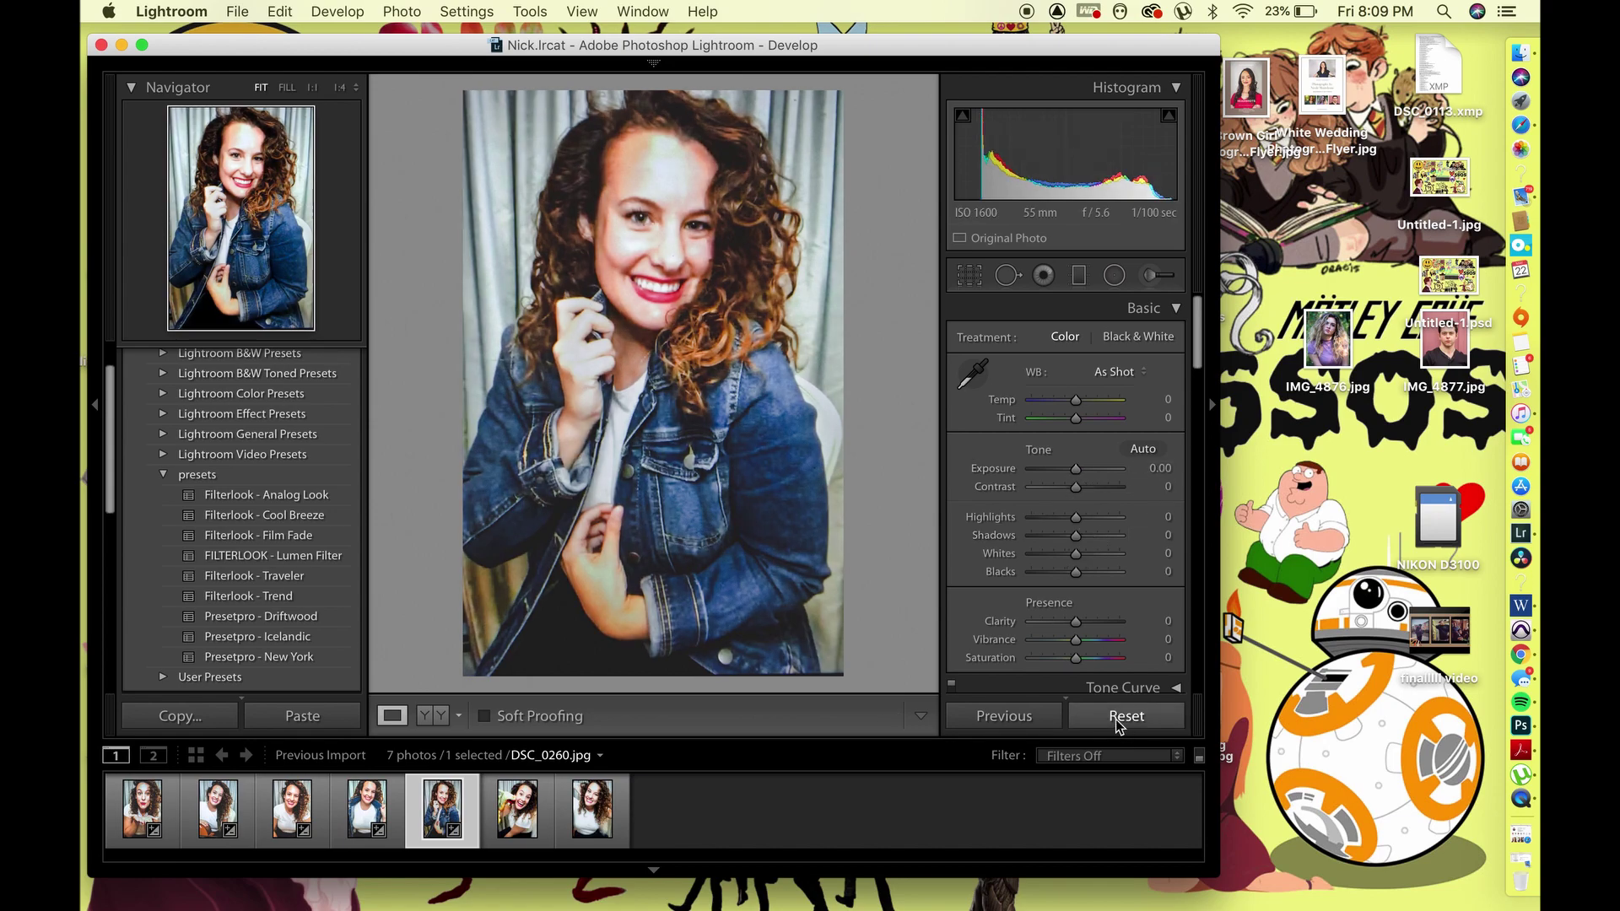
Apply Presetpro - Driftwood with Exposure +0.15, Clarity -41 and slightly more Contrast
{"action": "left_click", "coordinate": [309, 617]}
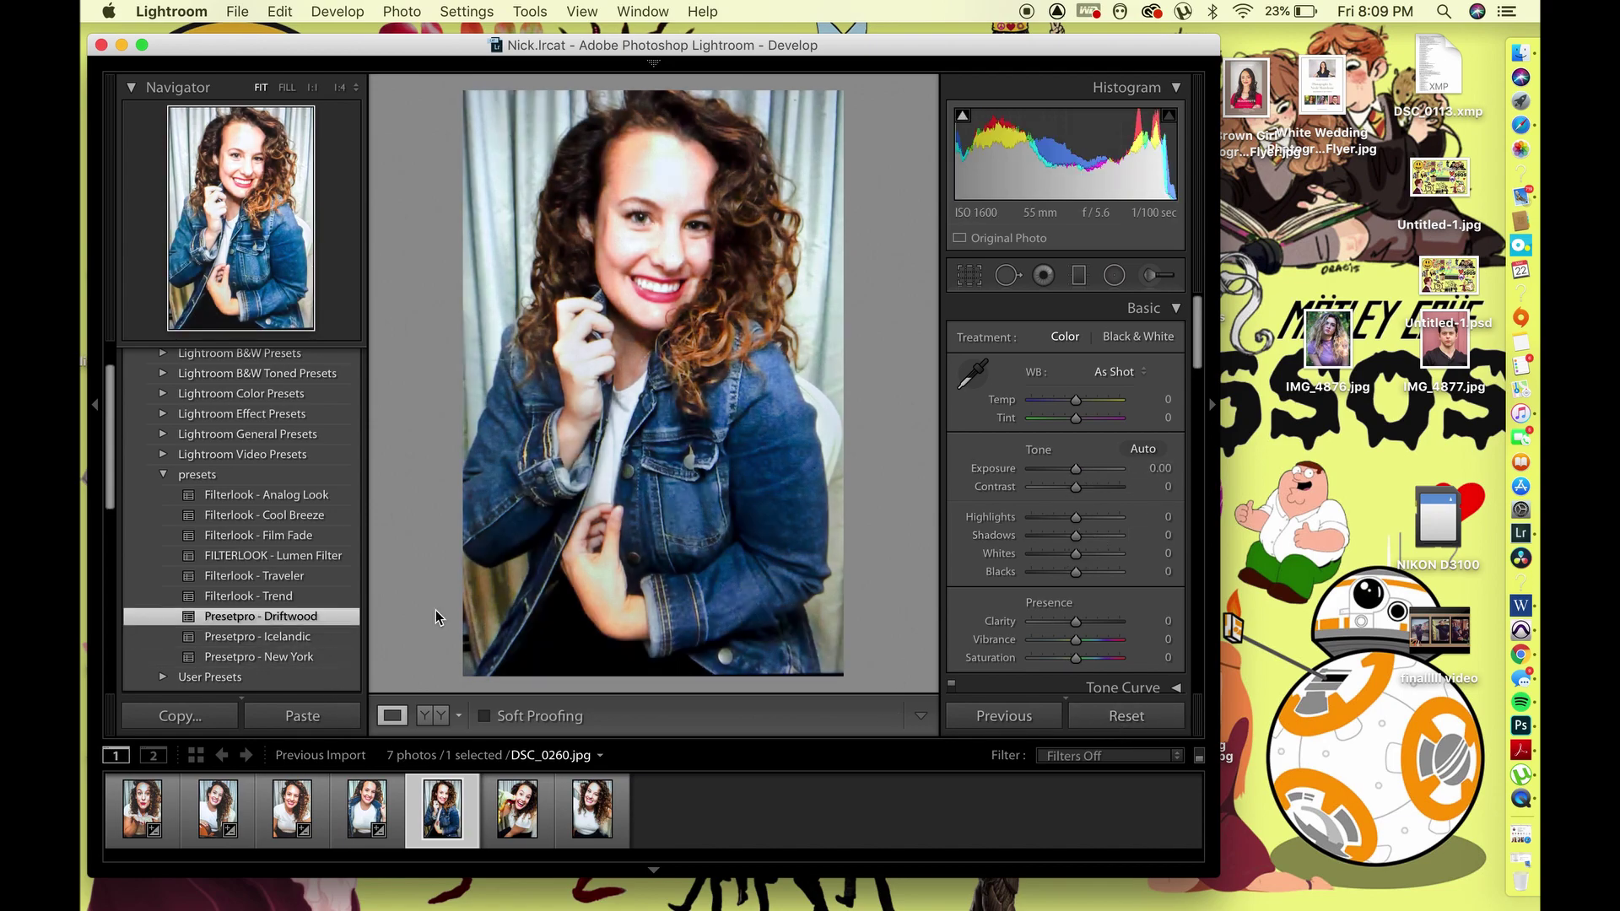
{"action": "double_click", "coordinate": [1078, 470]}
{"action": "left_click_drag", "start_coordinate": [1075, 470], "coordinate": [1079, 470]}
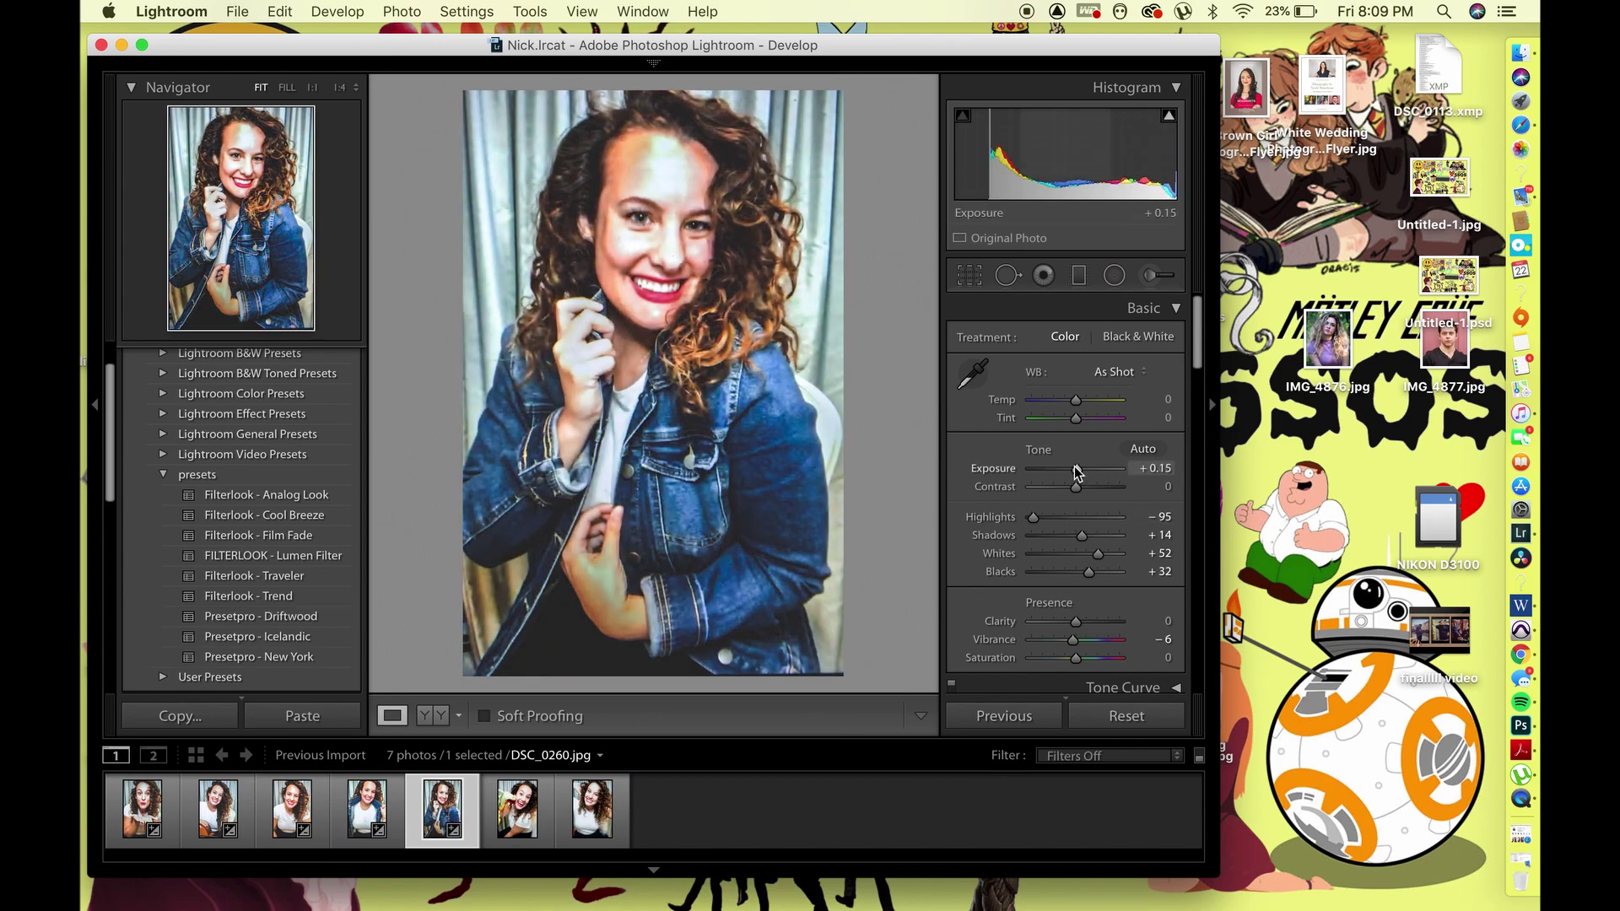
{"action": "left_click_drag", "start_coordinate": [1073, 621], "coordinate": [1060, 623]}
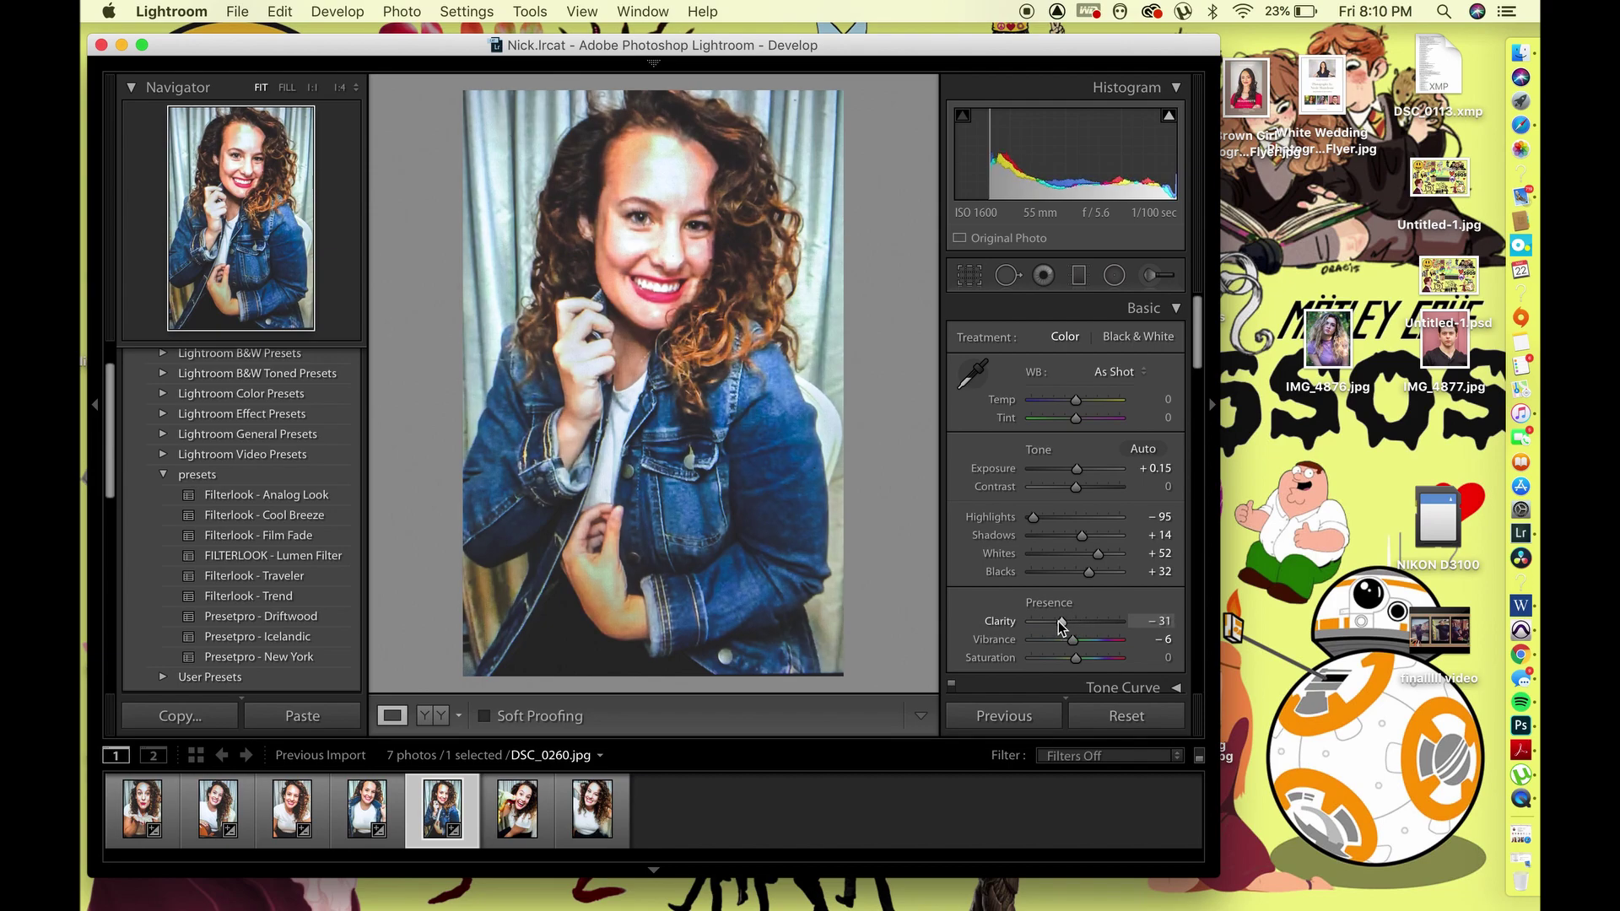
{"action": "left_click_drag", "start_coordinate": [1061, 625], "coordinate": [1055, 625]}
{"action": "mouse_move", "coordinate": [1075, 488]}
{"action": "left_mouse_down"}
{"action": "mouse_move", "coordinate": [1070, 536]}
{"action": "mouse_move", "coordinate": [1091, 556]}
{"action": "left_mouse_up"}
Inspect detail at 1:1, then raise Exposure to +0.35
{"action": "left_click", "coordinate": [692, 322]}
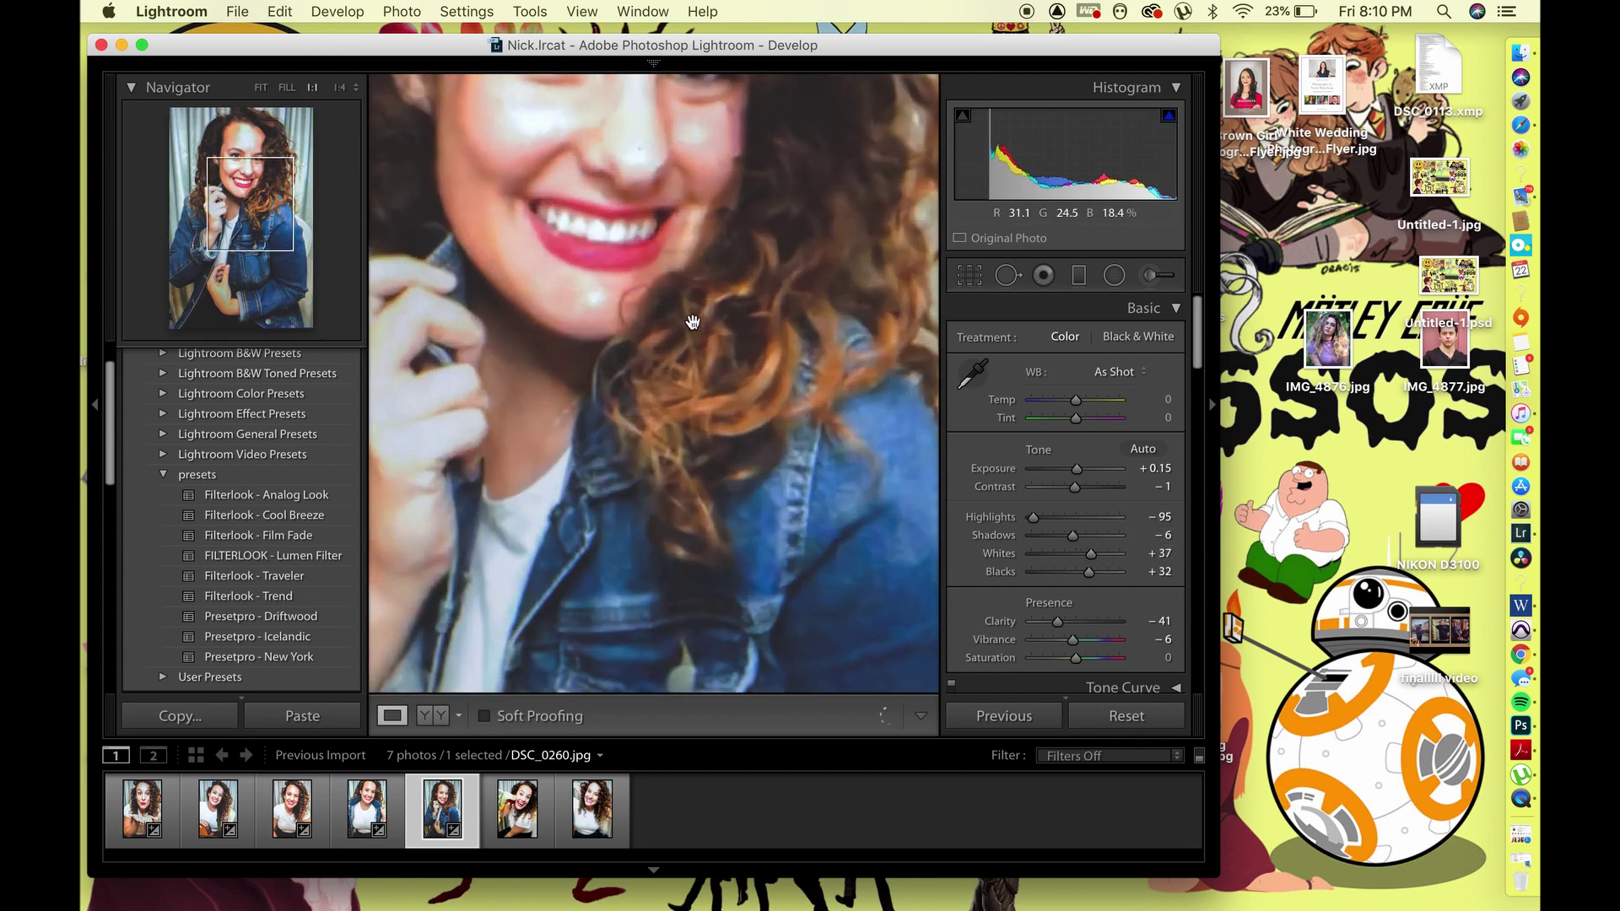
{"action": "left_click", "coordinate": [675, 262]}
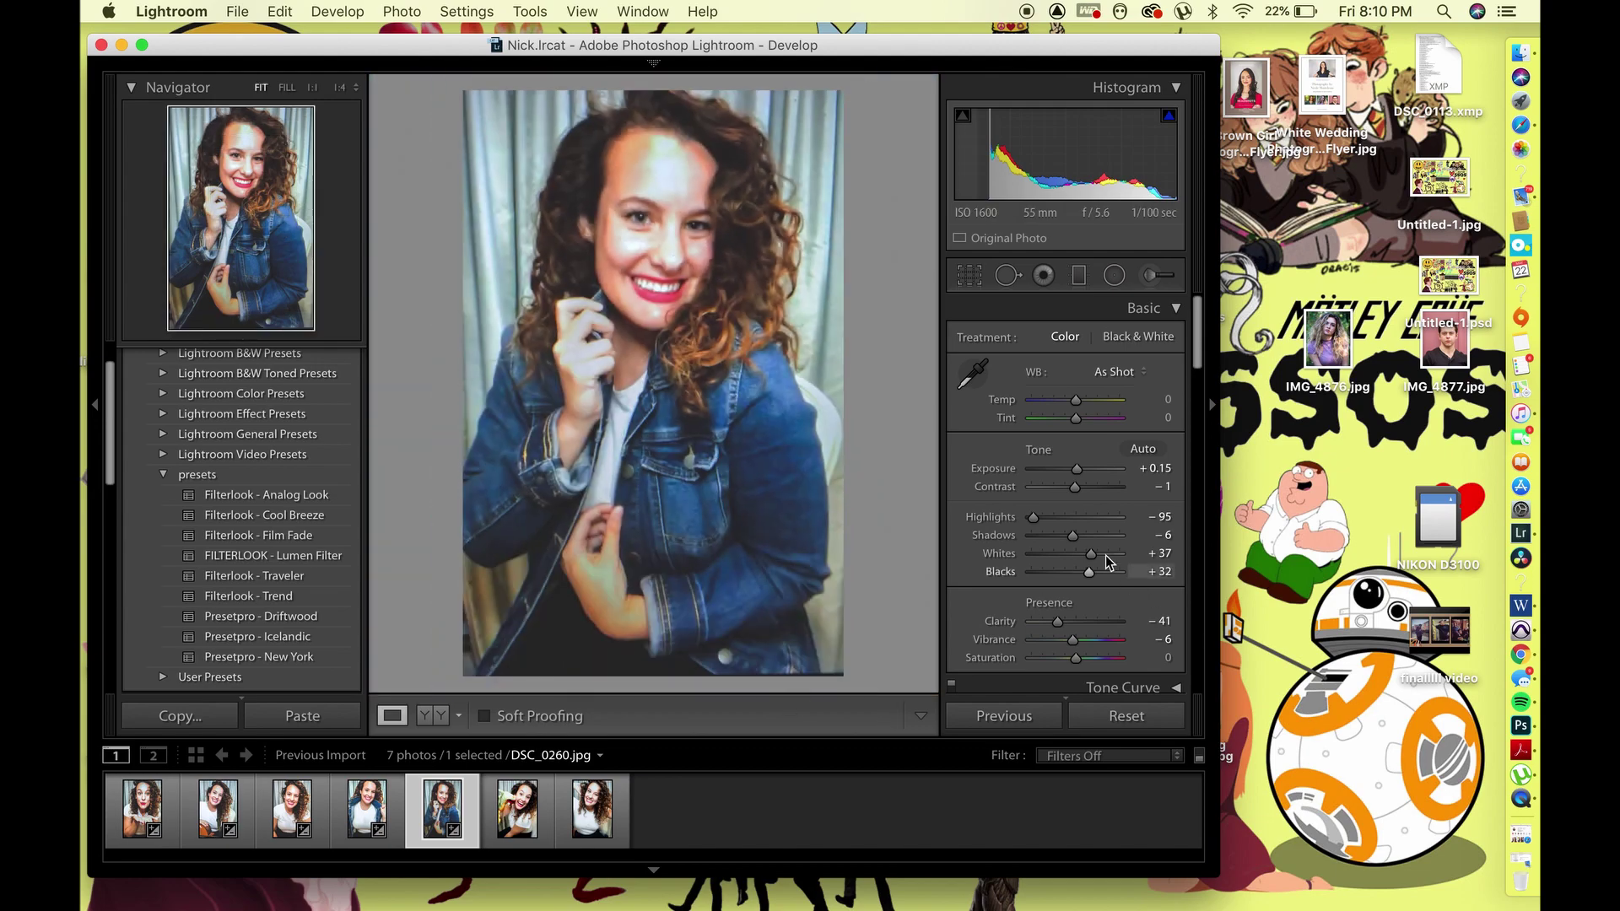
{"action": "left_click_drag", "start_coordinate": [1076, 469], "coordinate": [1078, 474]}
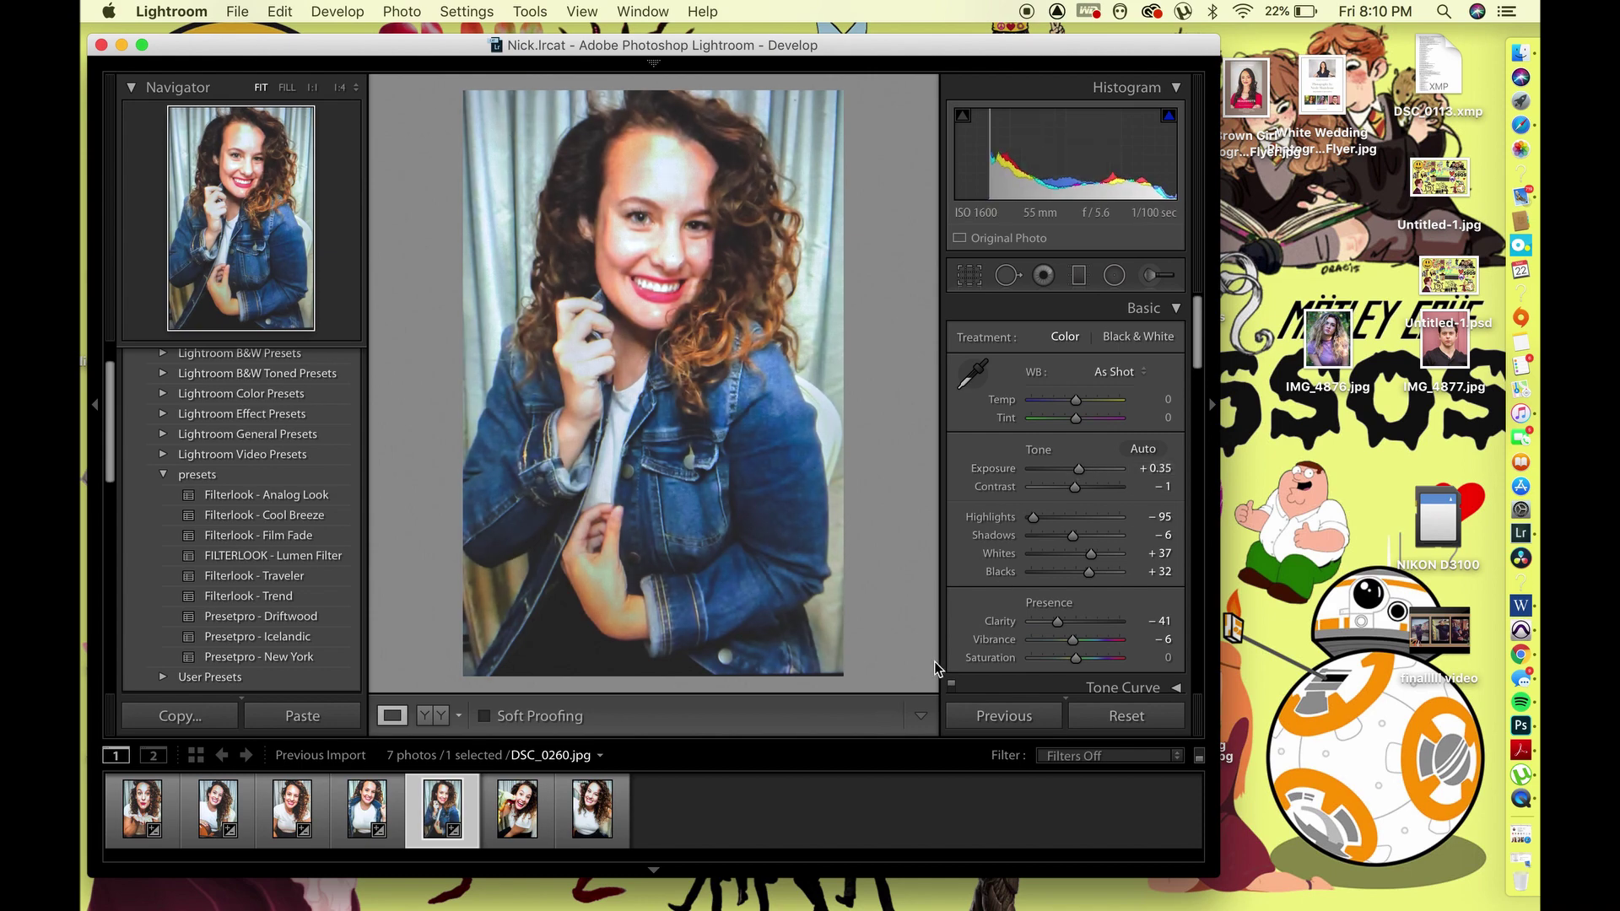
Give the sixth portrait, DSC_0239, the Presetpro - Driftwood preset and Clarity -18
{"action": "left_click", "coordinate": [545, 829]}
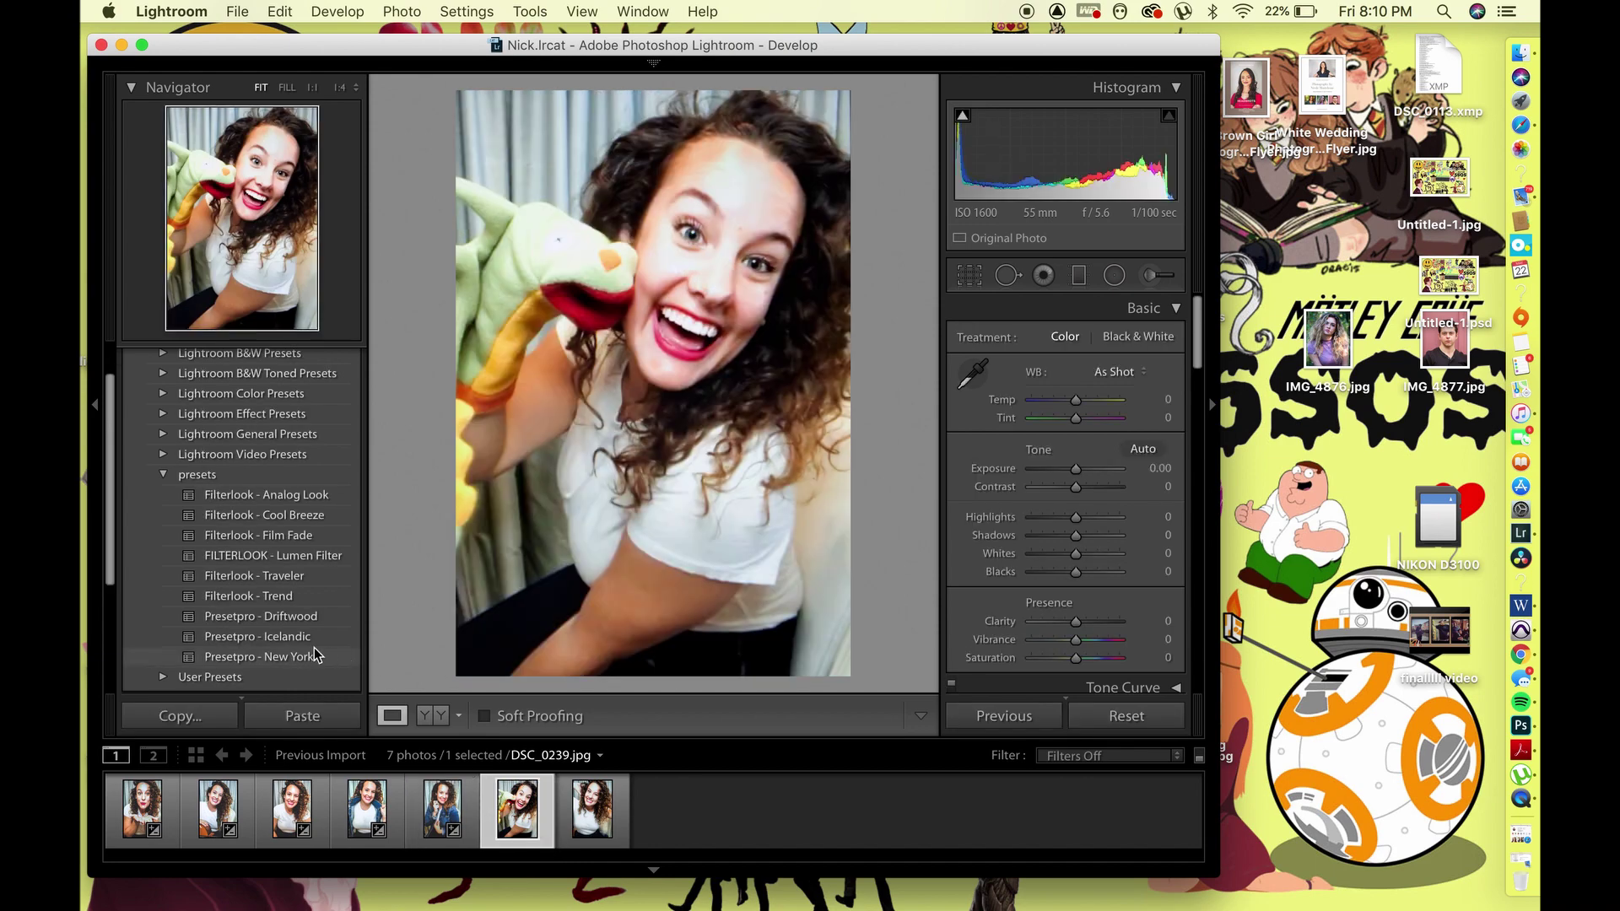
{"action": "left_click", "coordinate": [318, 624]}
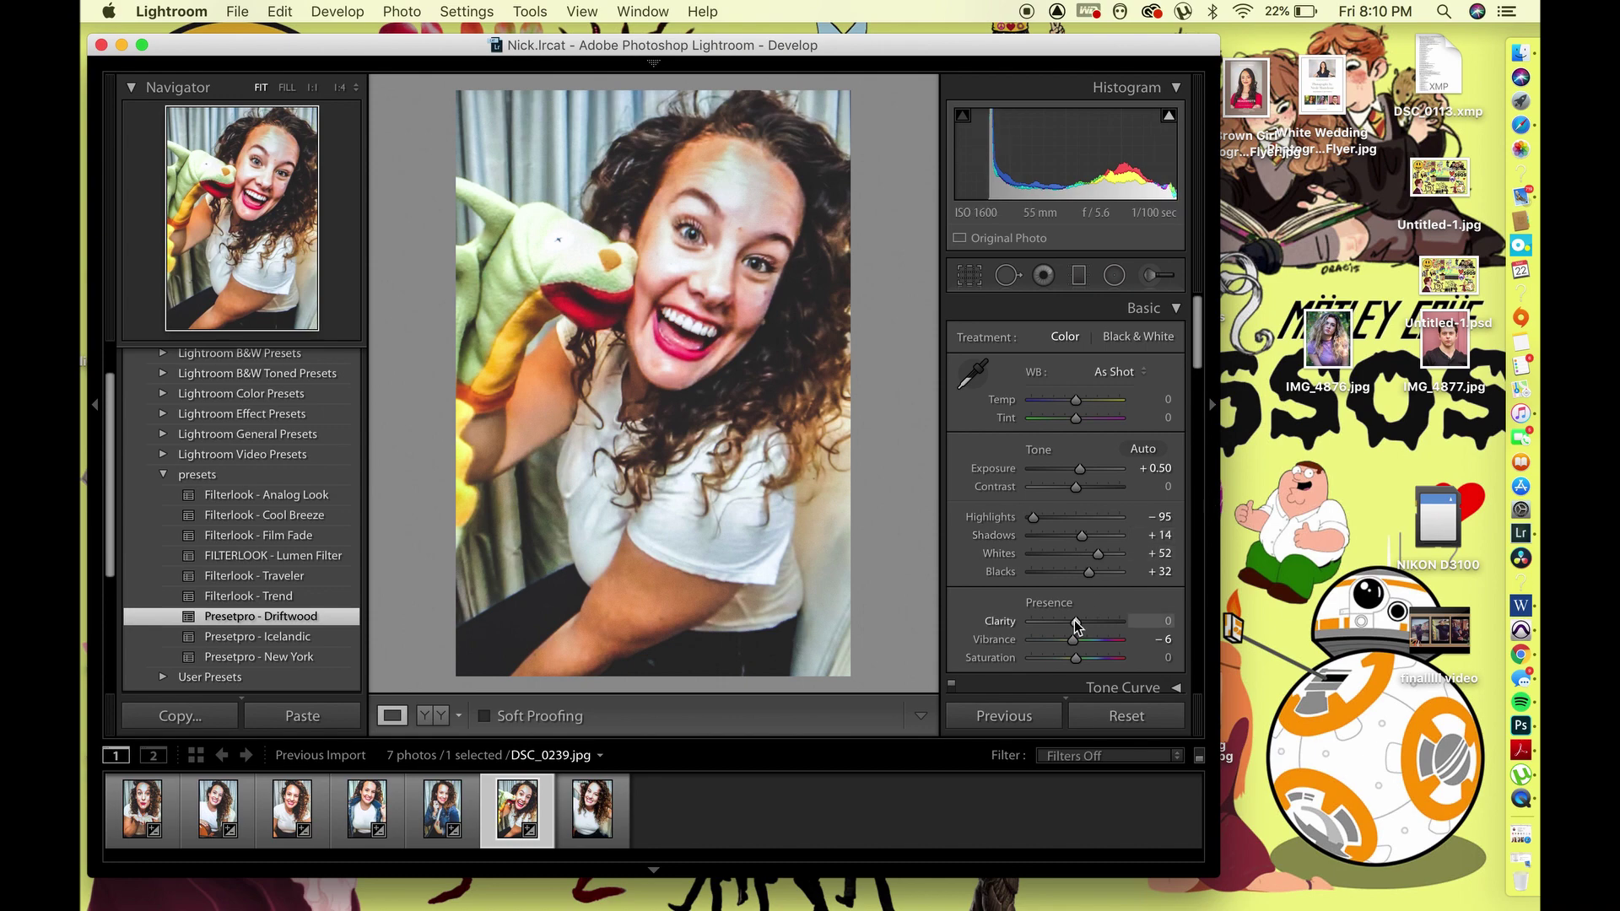
{"action": "left_click_drag", "start_coordinate": [1075, 621], "coordinate": [1067, 625]}
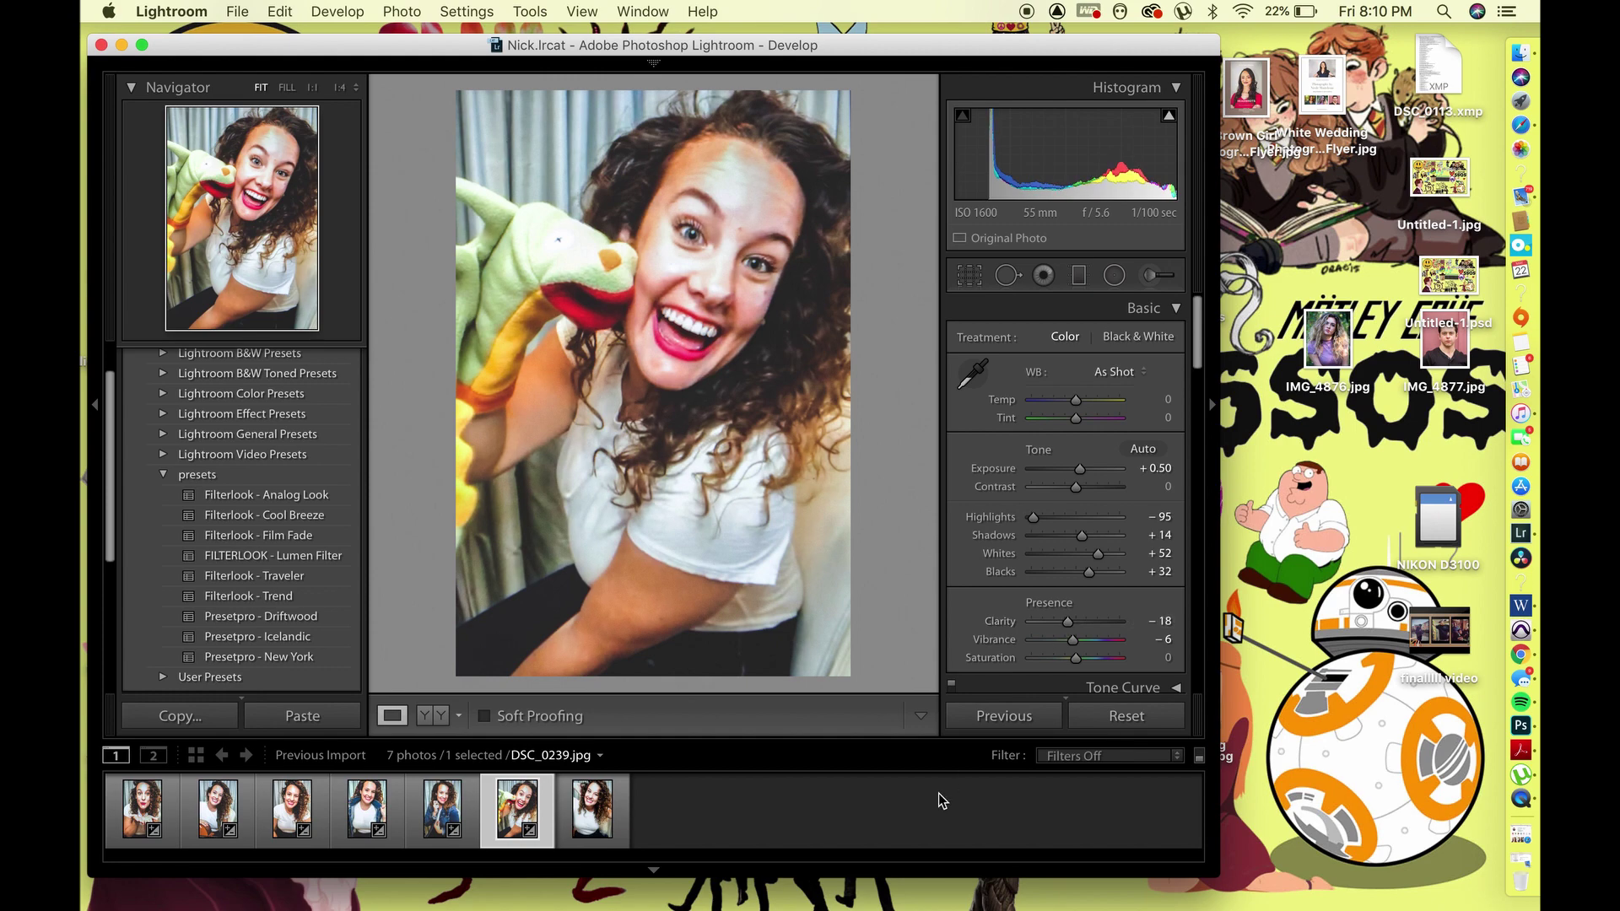
Give the seventh portrait, DSC_0160, the Driftwood preset and lower Clarity to -25
{"action": "left_click", "coordinate": [616, 808]}
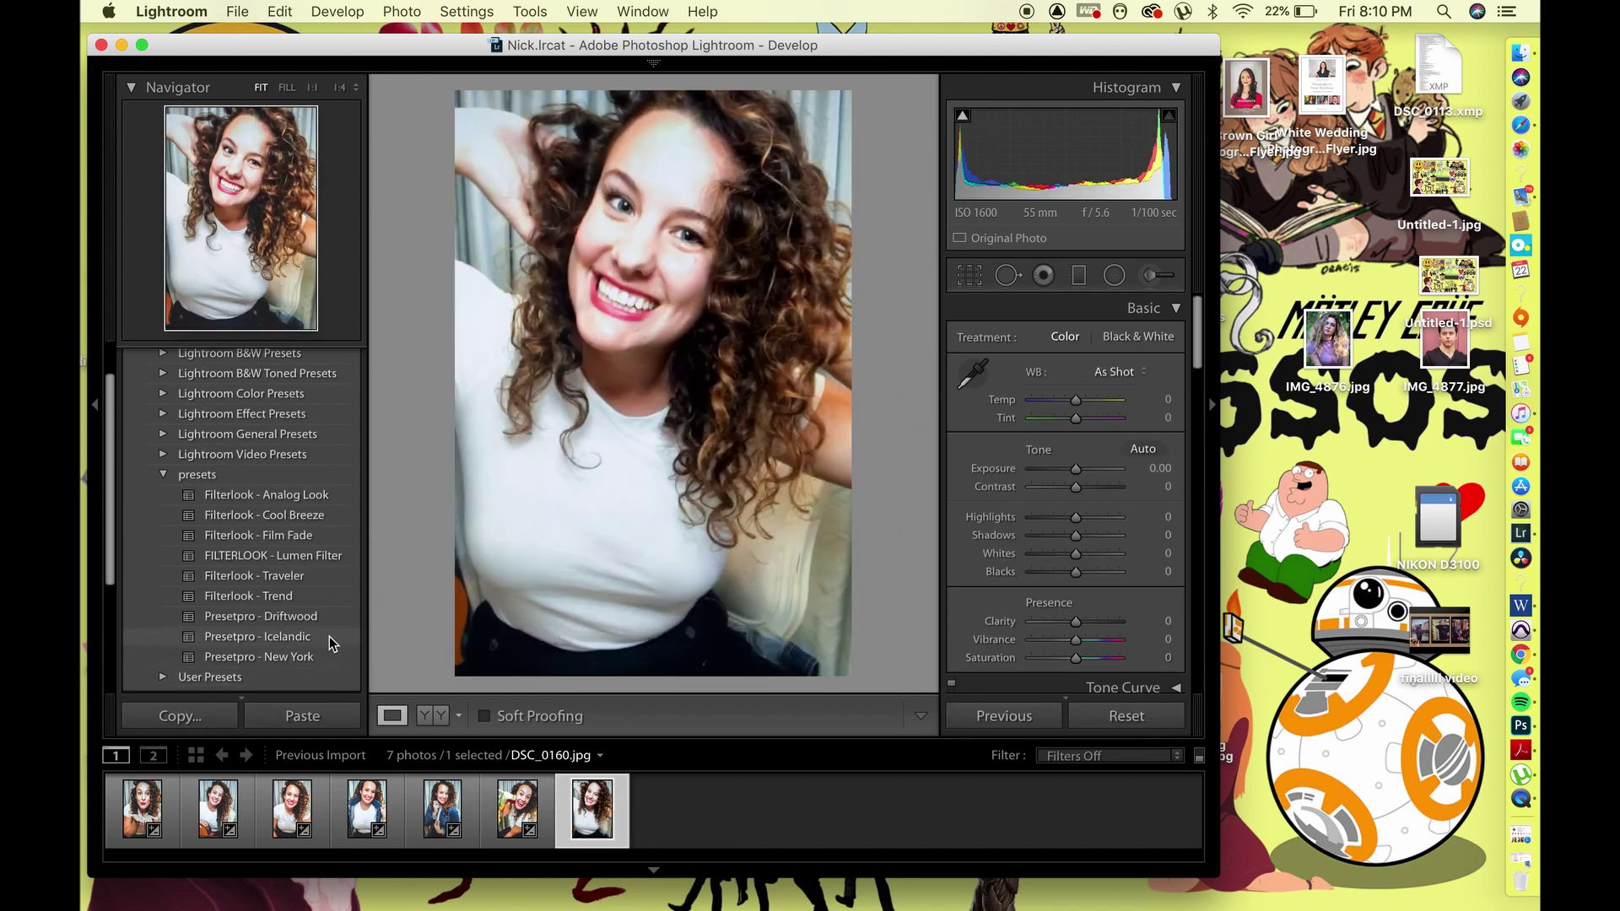
{"action": "left_click", "coordinate": [331, 623]}
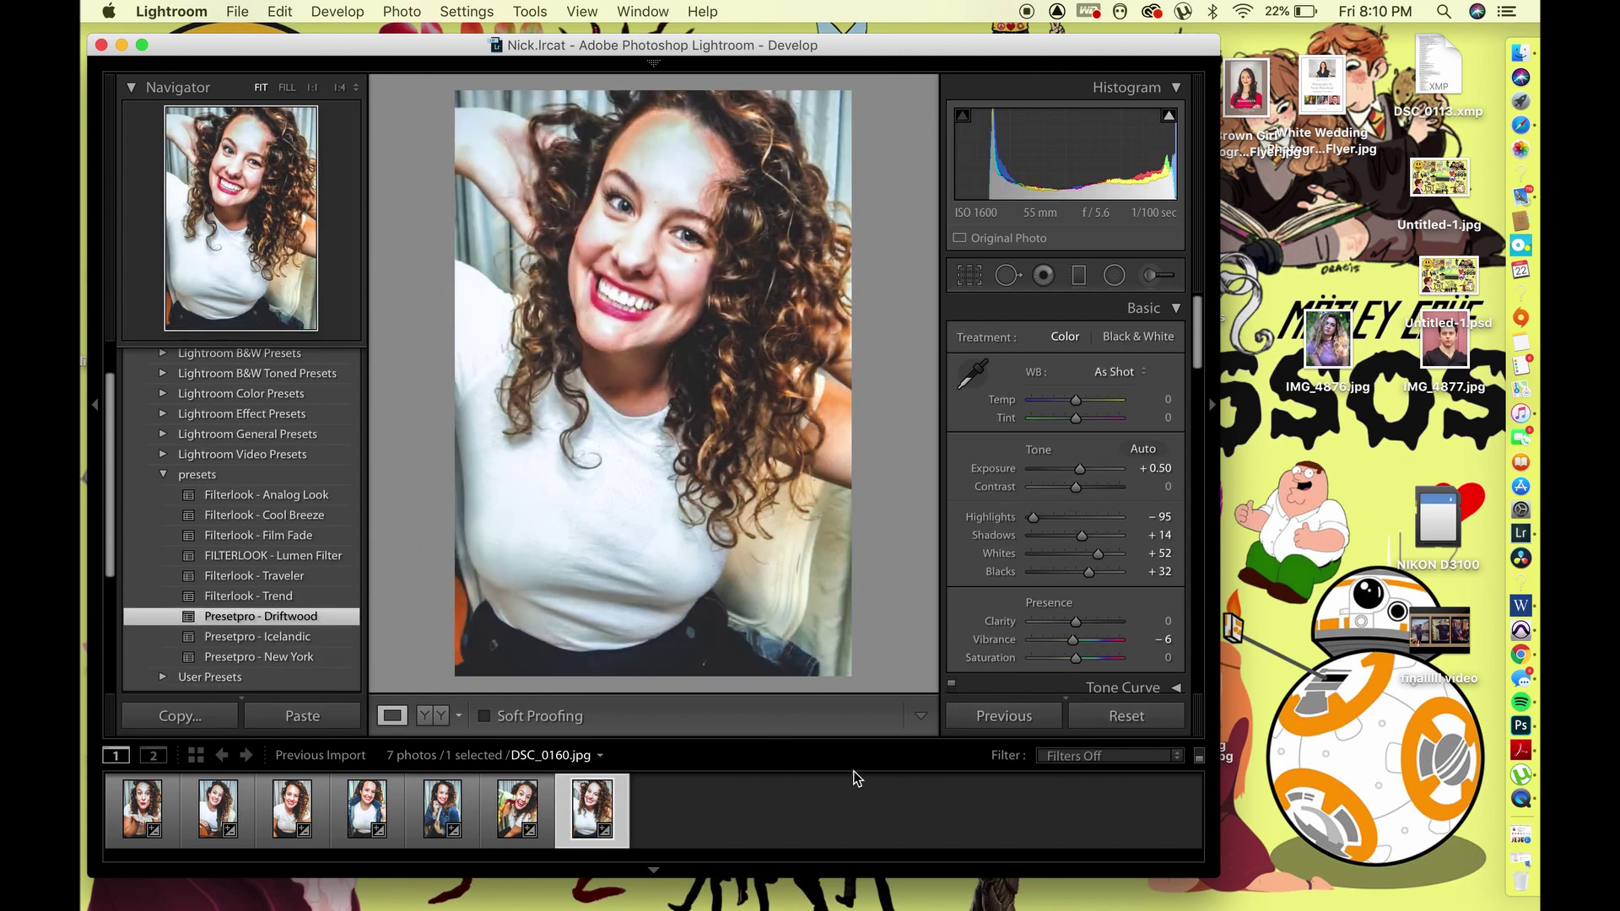
{"action": "left_click_drag", "start_coordinate": [1076, 625], "coordinate": [1064, 624]}
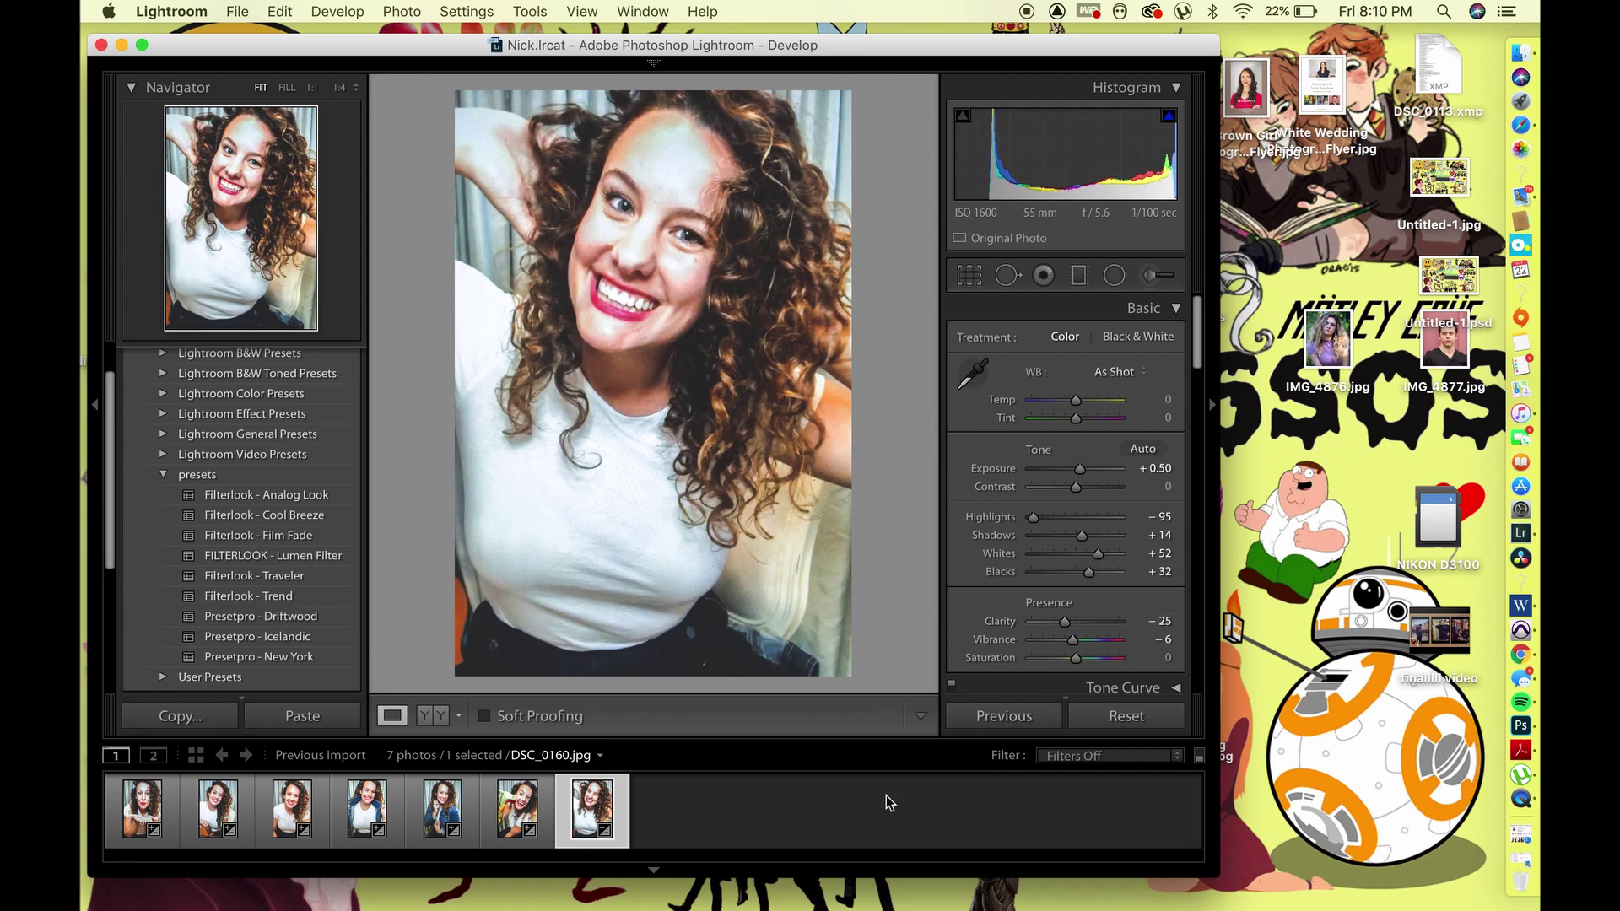